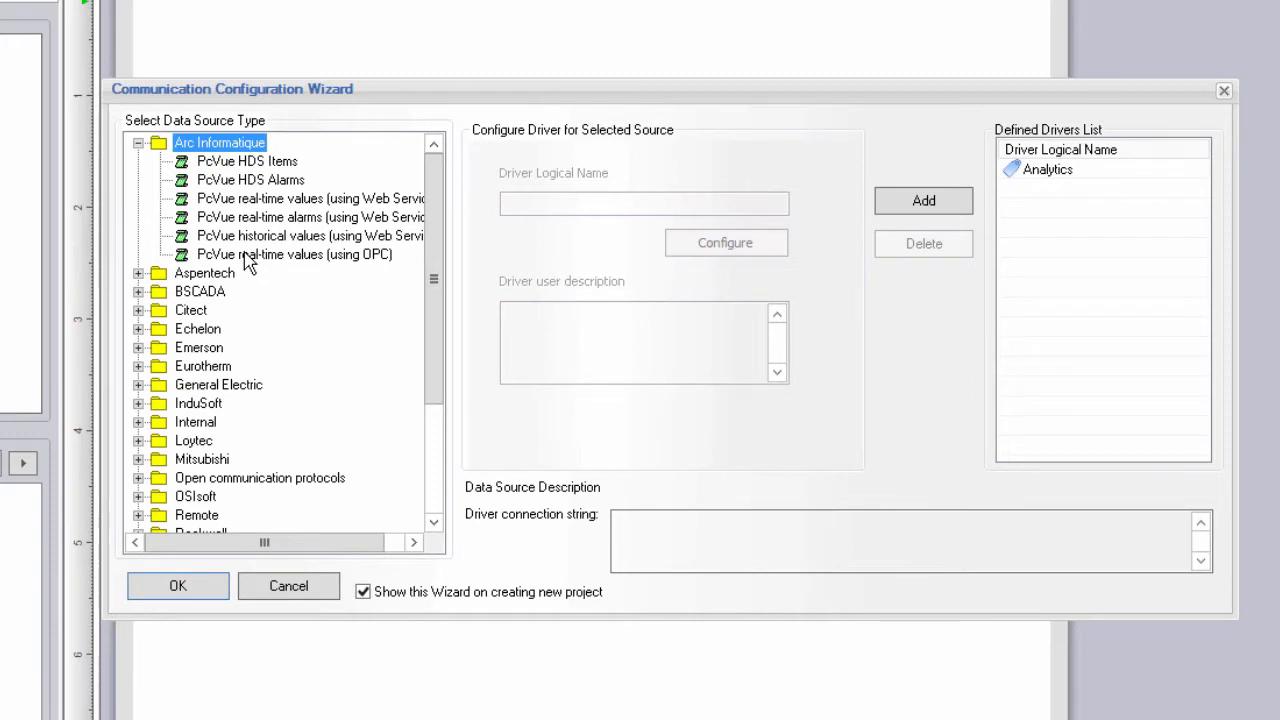
Choose PcVue real-time values over OPC as the source and name the driver OPC_RT_Values.
left_click(248, 257)
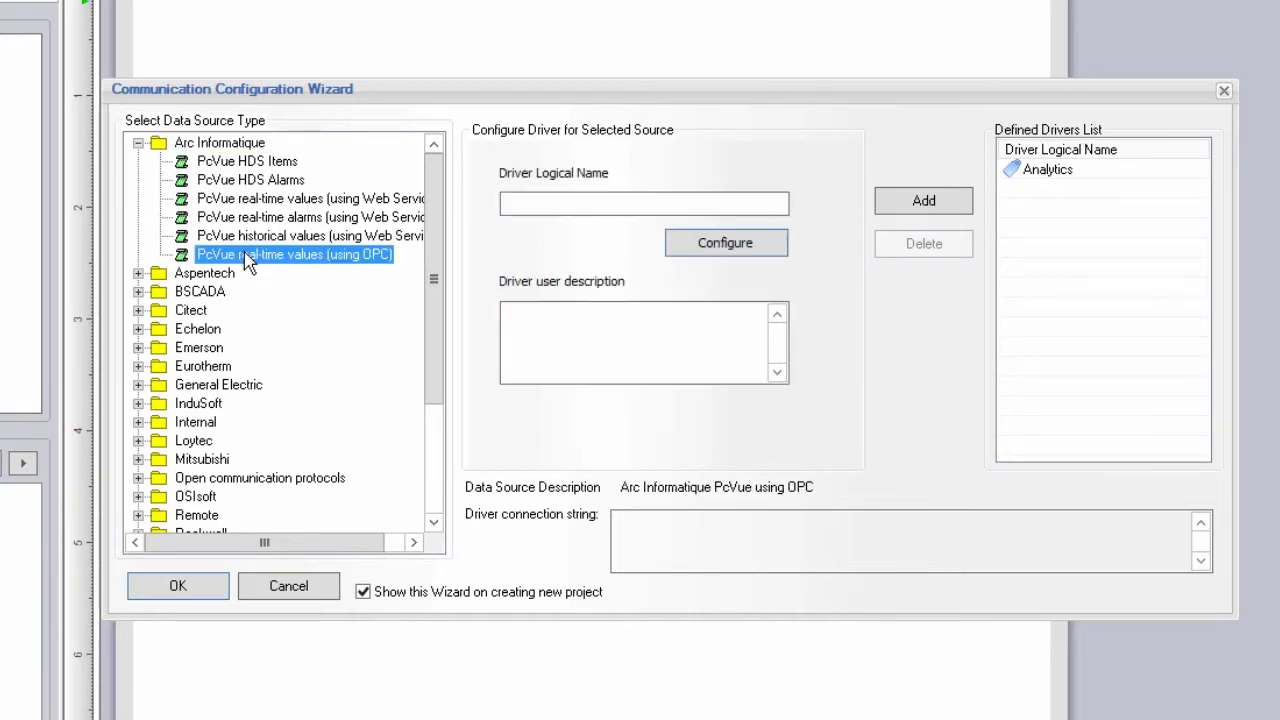
left_click(535, 204)
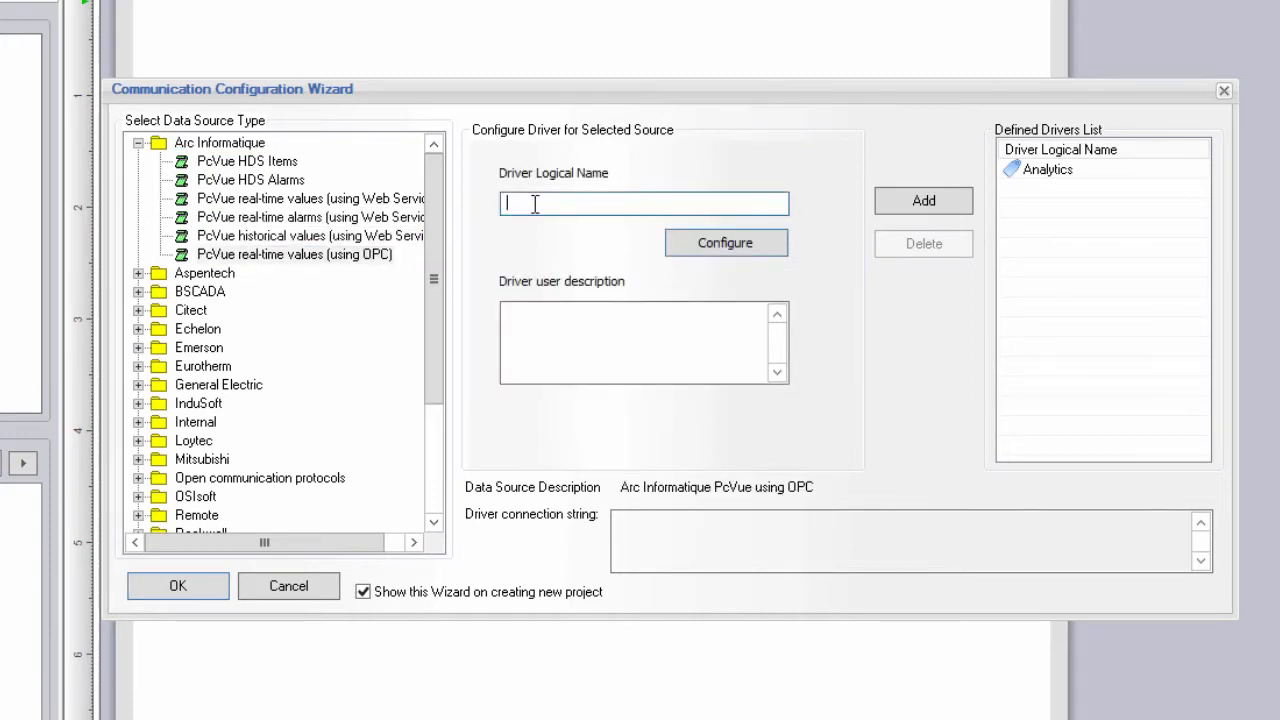
type("OPC_RT_Values")
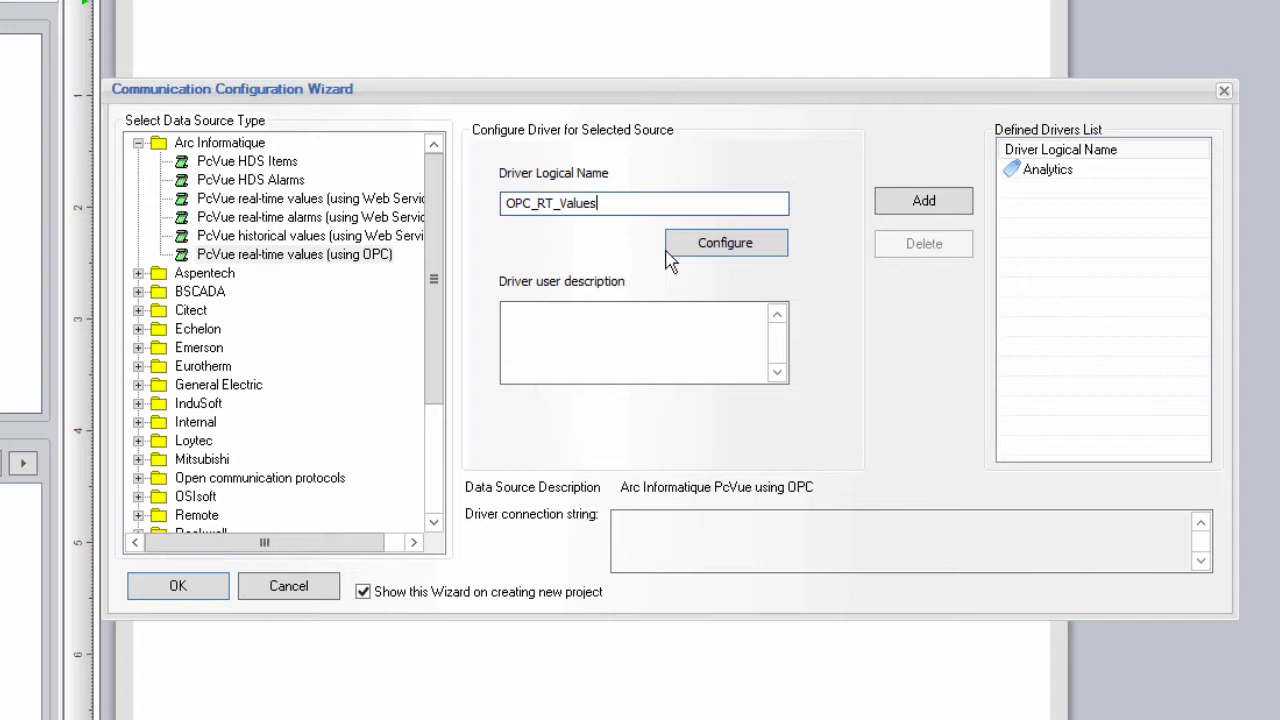
Connect it to the SV.OPCDAServer.1 server, verify the connection, and add it to the defined drivers.
left_click(745, 254)
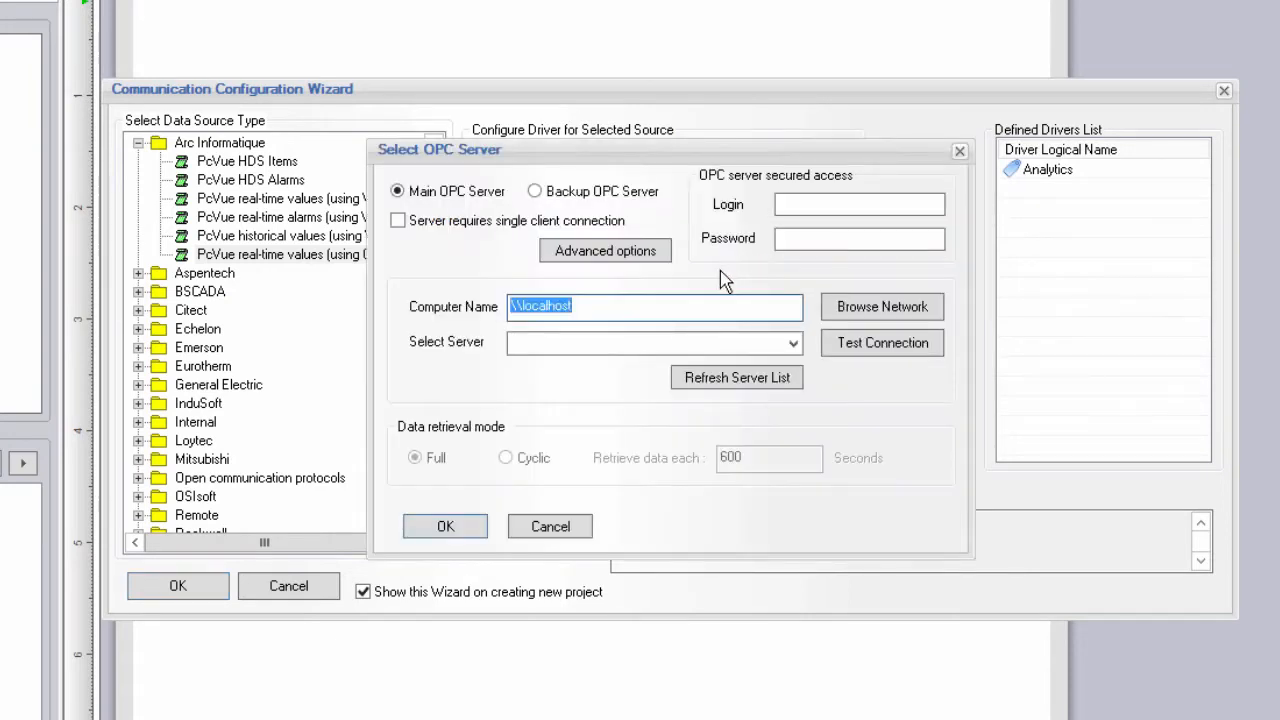
left_click(793, 344)
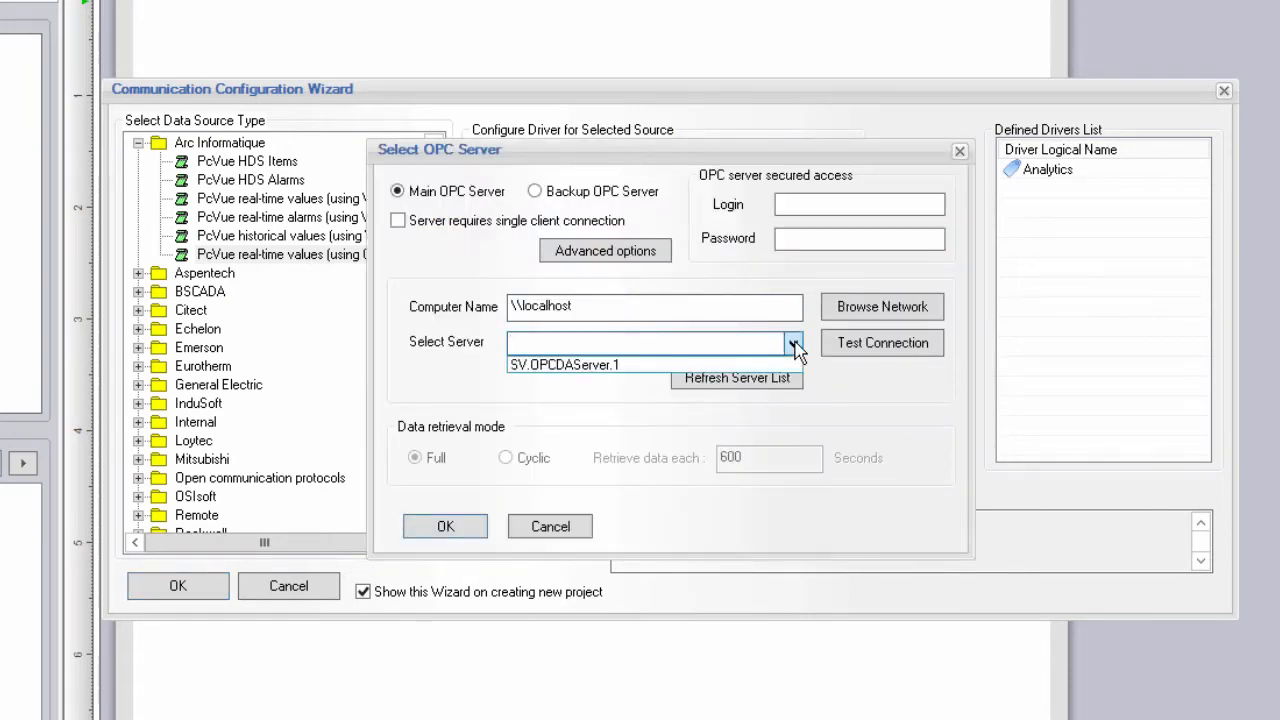
left_click(765, 365)
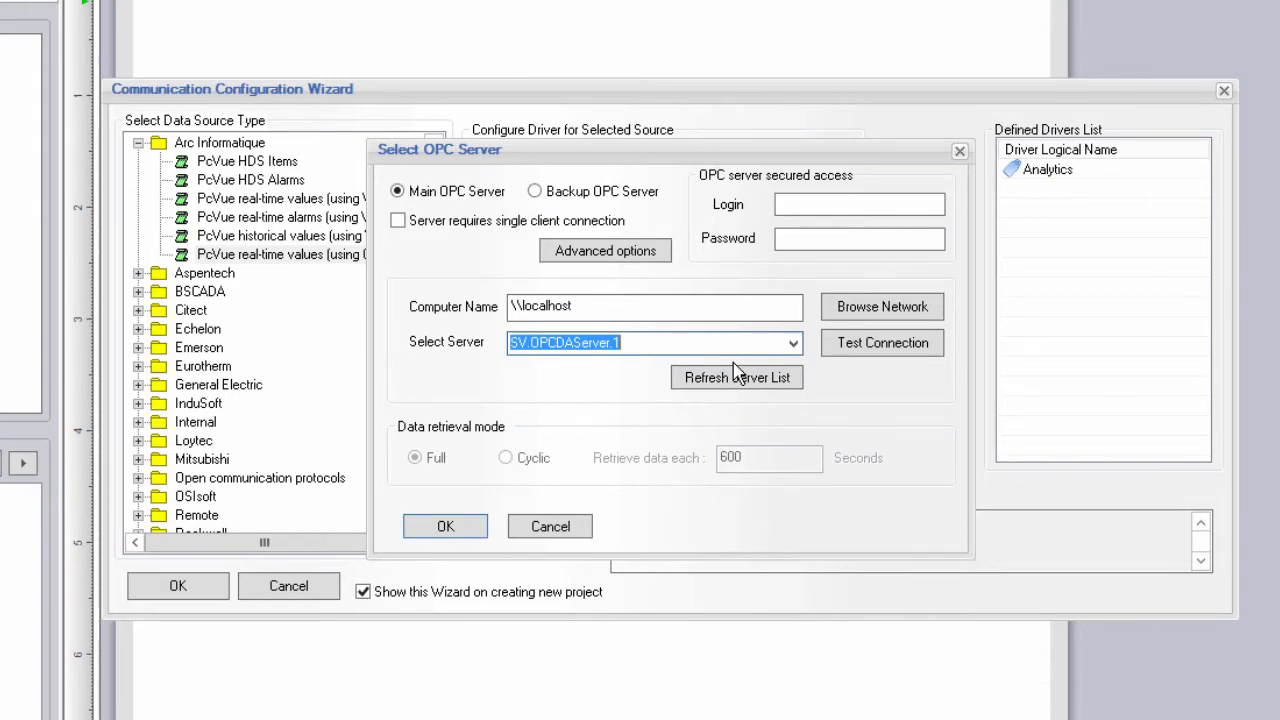
left_click(861, 350)
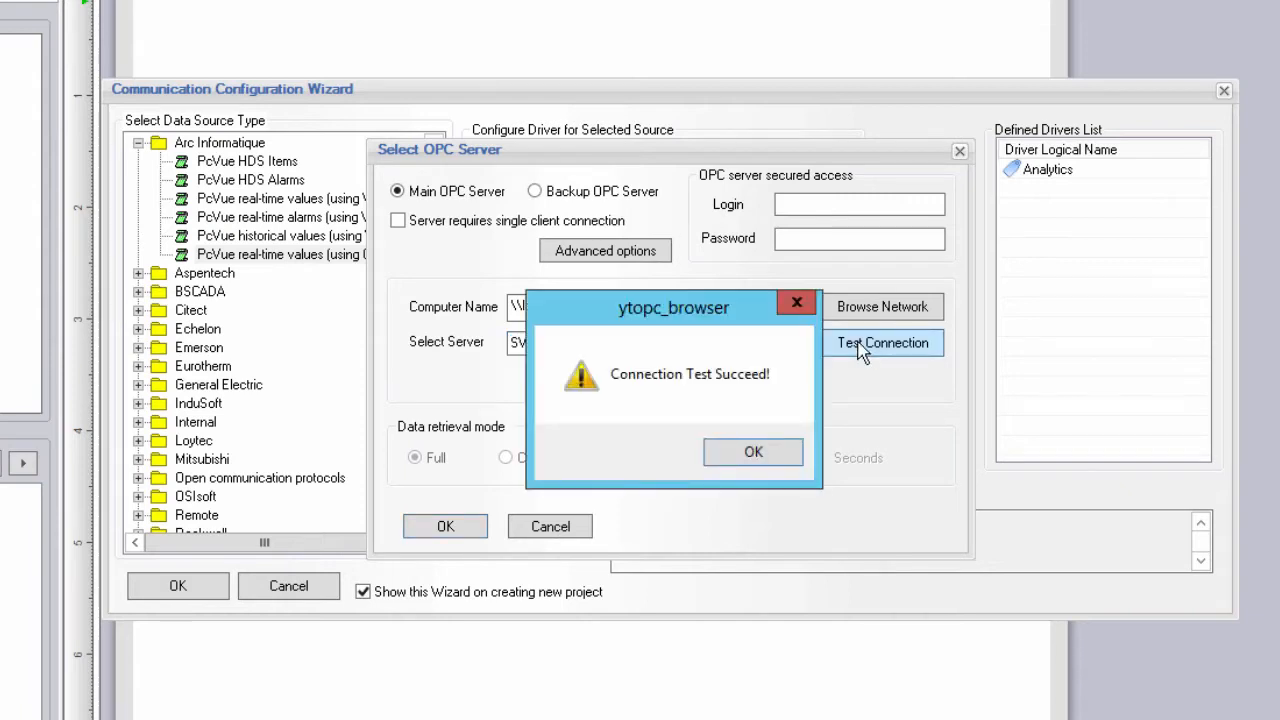
left_click(770, 452)
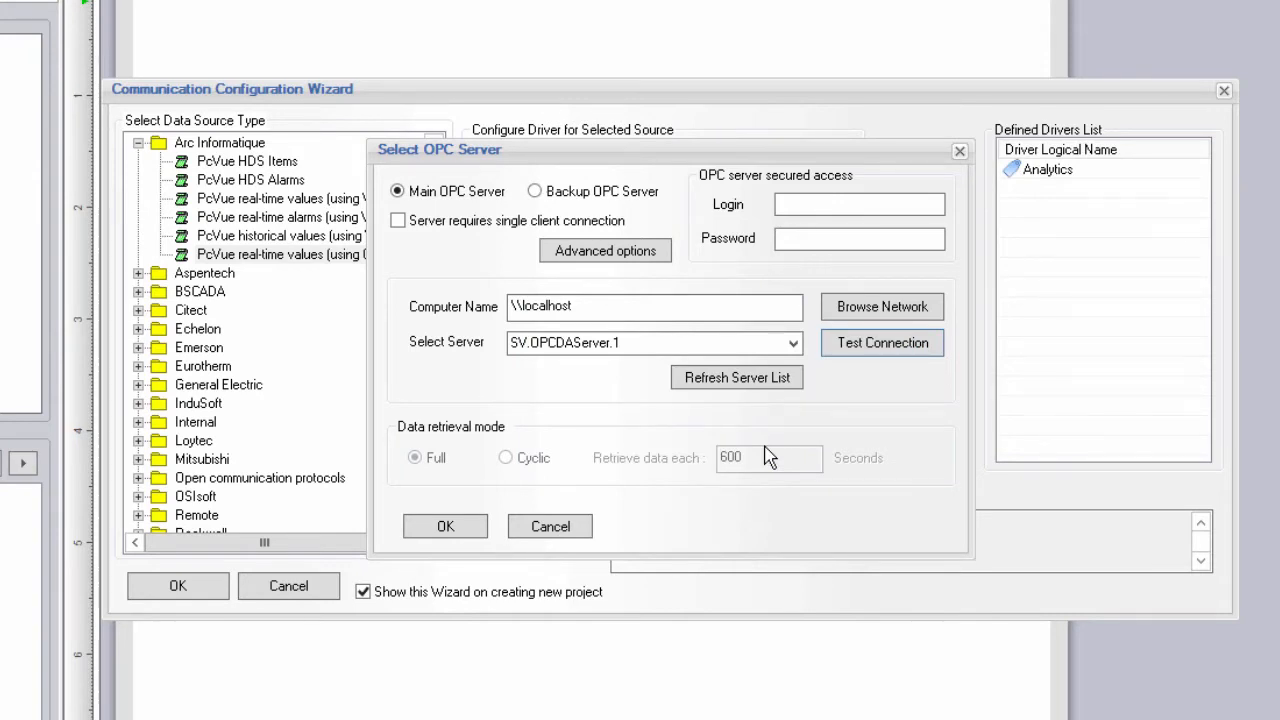
left_click(446, 527)
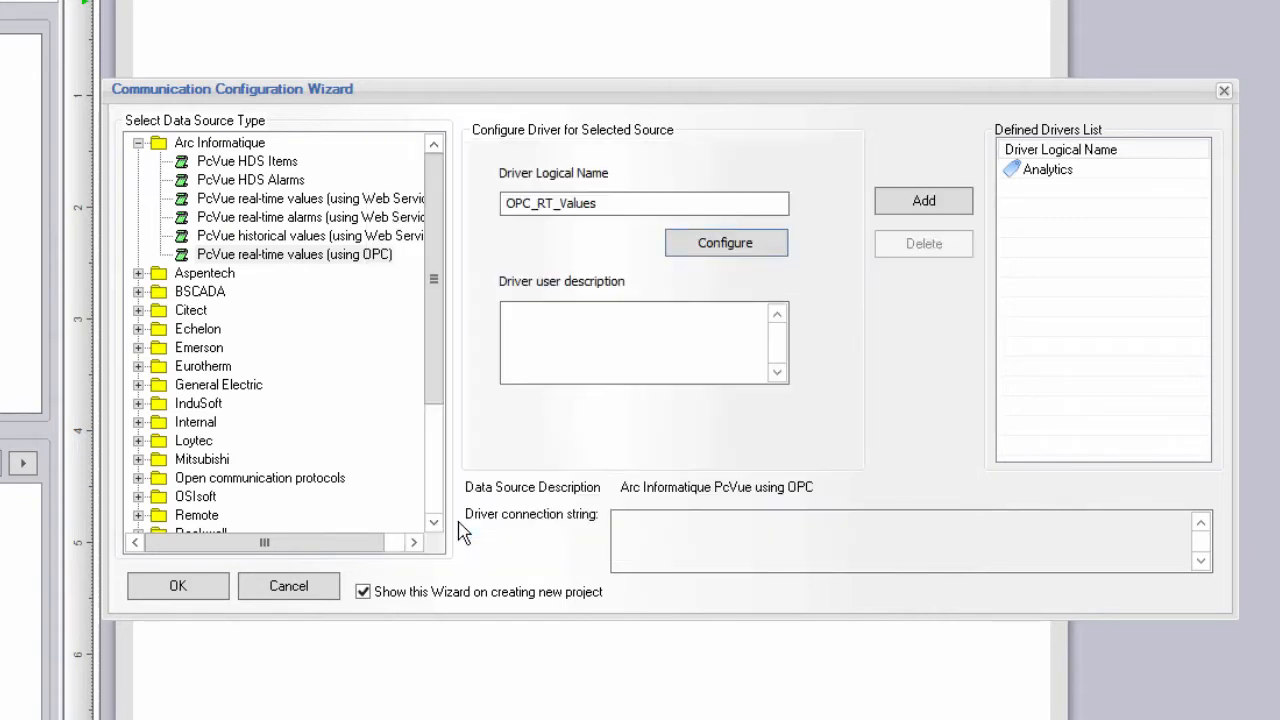
left_click(924, 203)
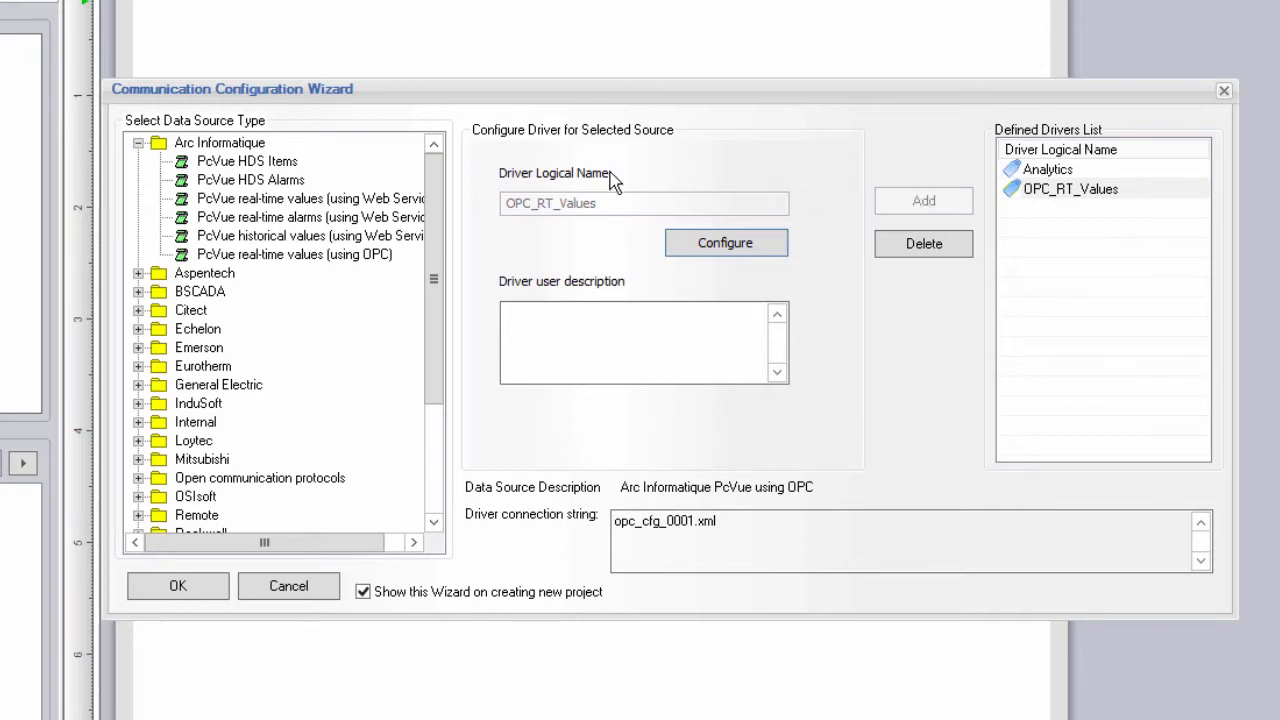
Choose PcVue real-time values over Web Services and name the driver WS_RT_Values.
left_click(352, 204)
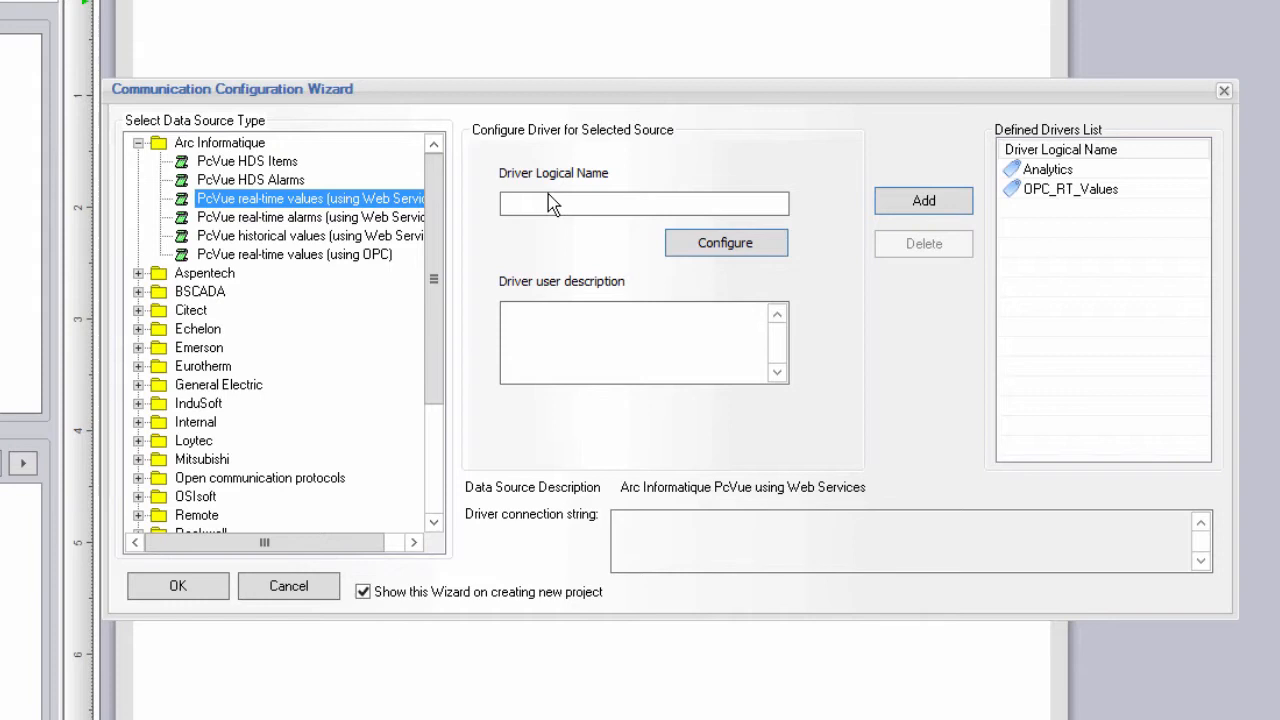
left_click(561, 203)
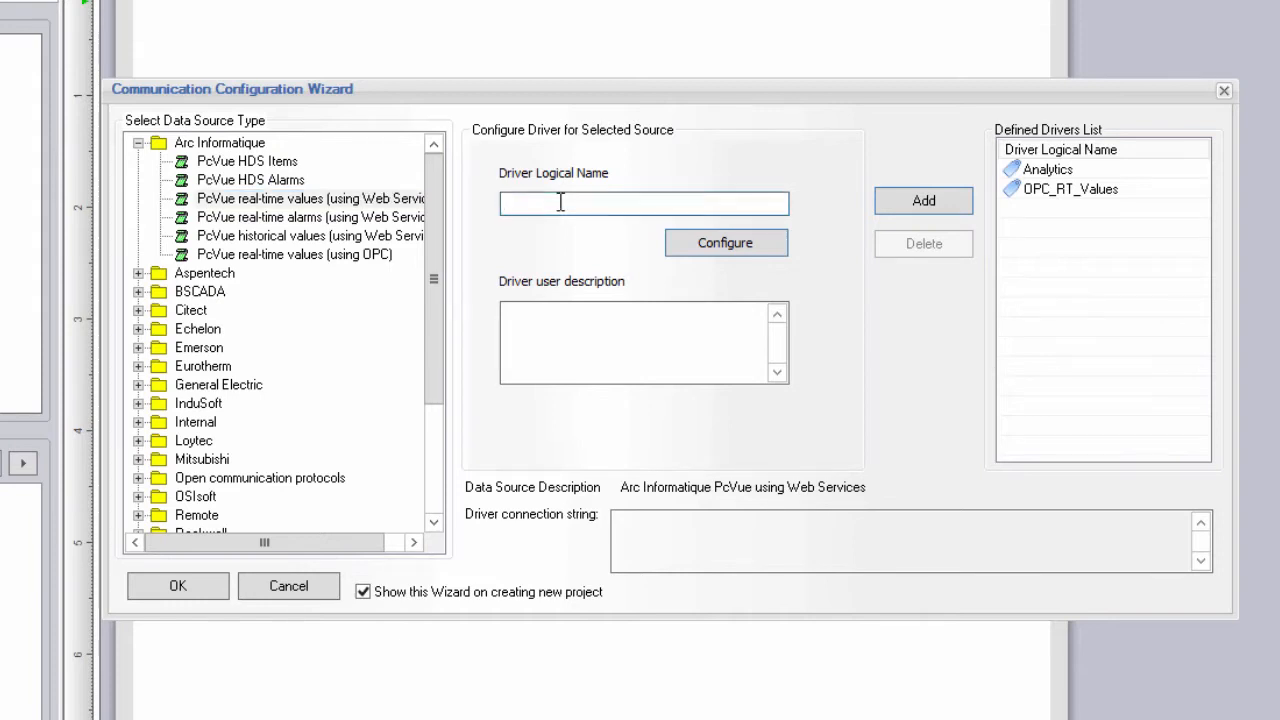
type("WS_RT_Values")
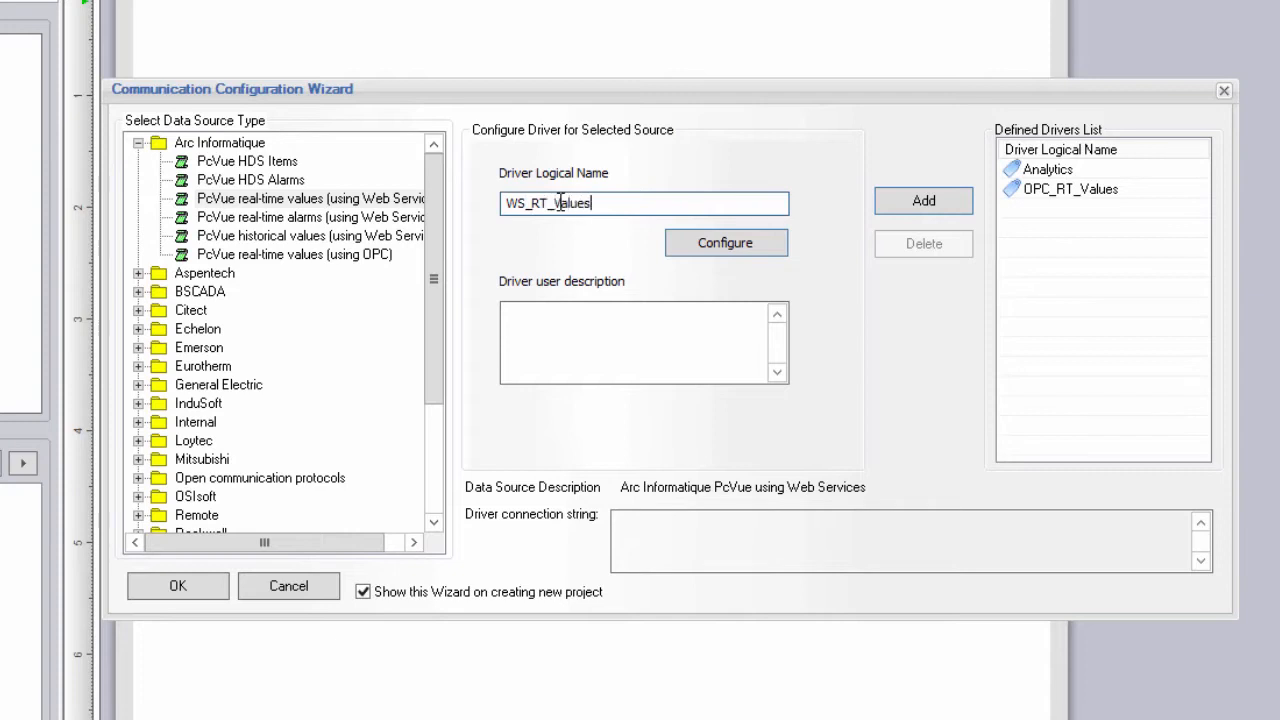
Connect it to host localhost with the login username and password, test it, and add the driver.
left_click(703, 250)
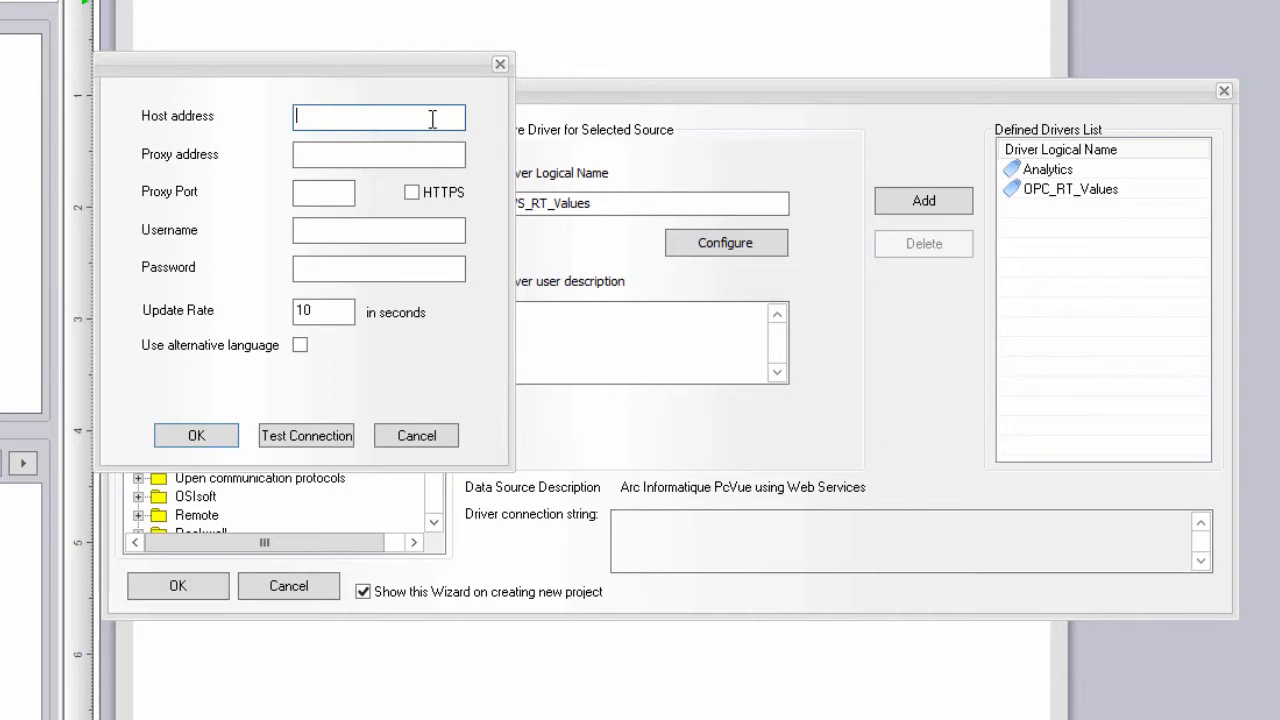
type("localhost")
left_click(373, 160)
left_click(358, 230)
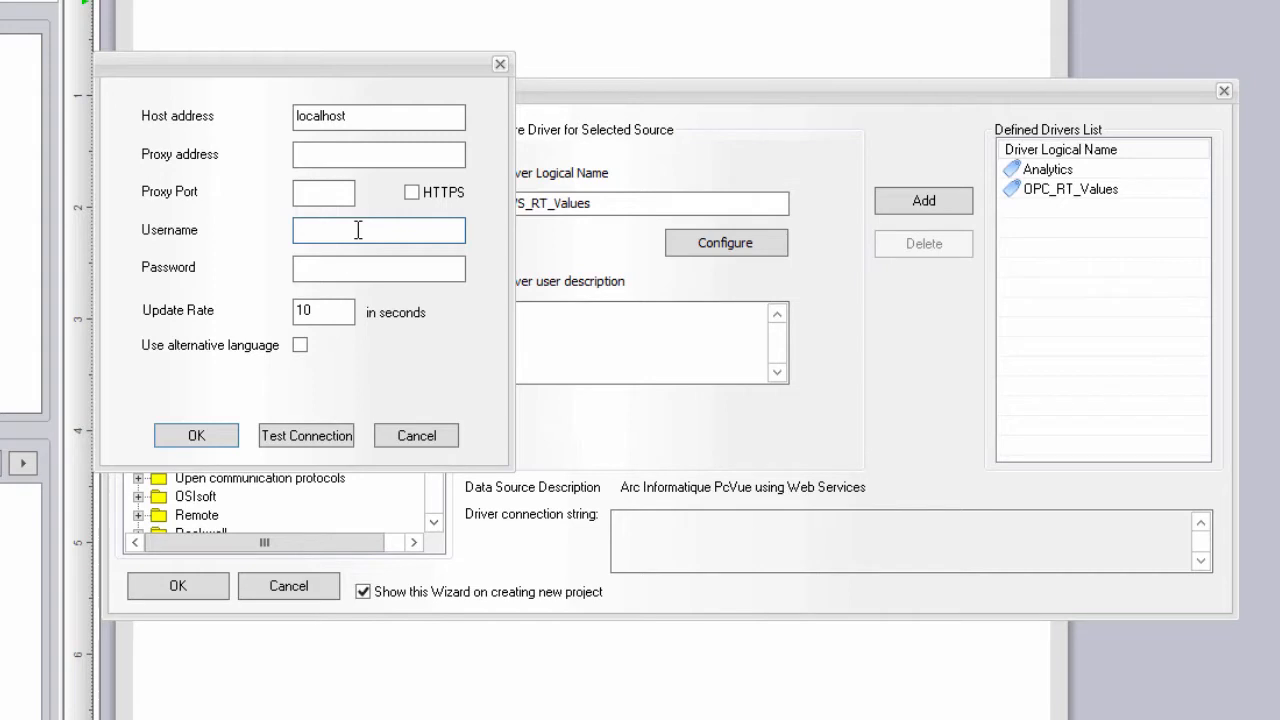
type("weben")
key("Tab")
type("weben")
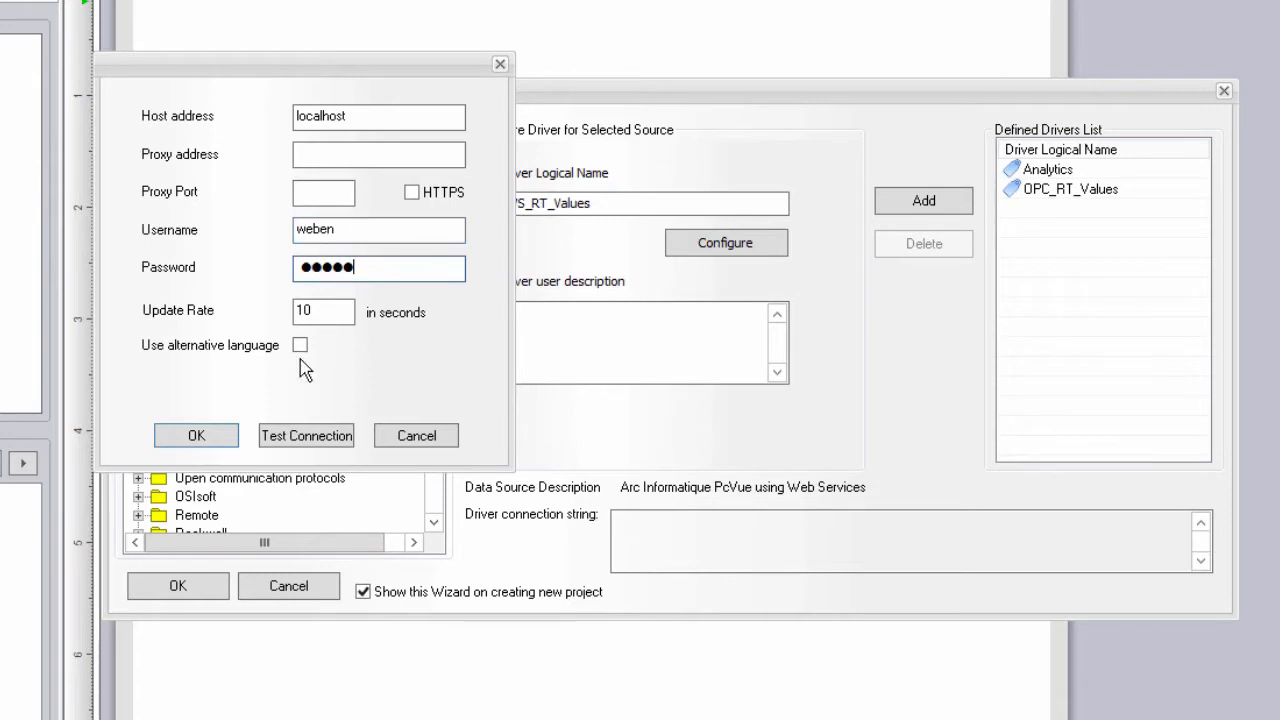
left_click(315, 438)
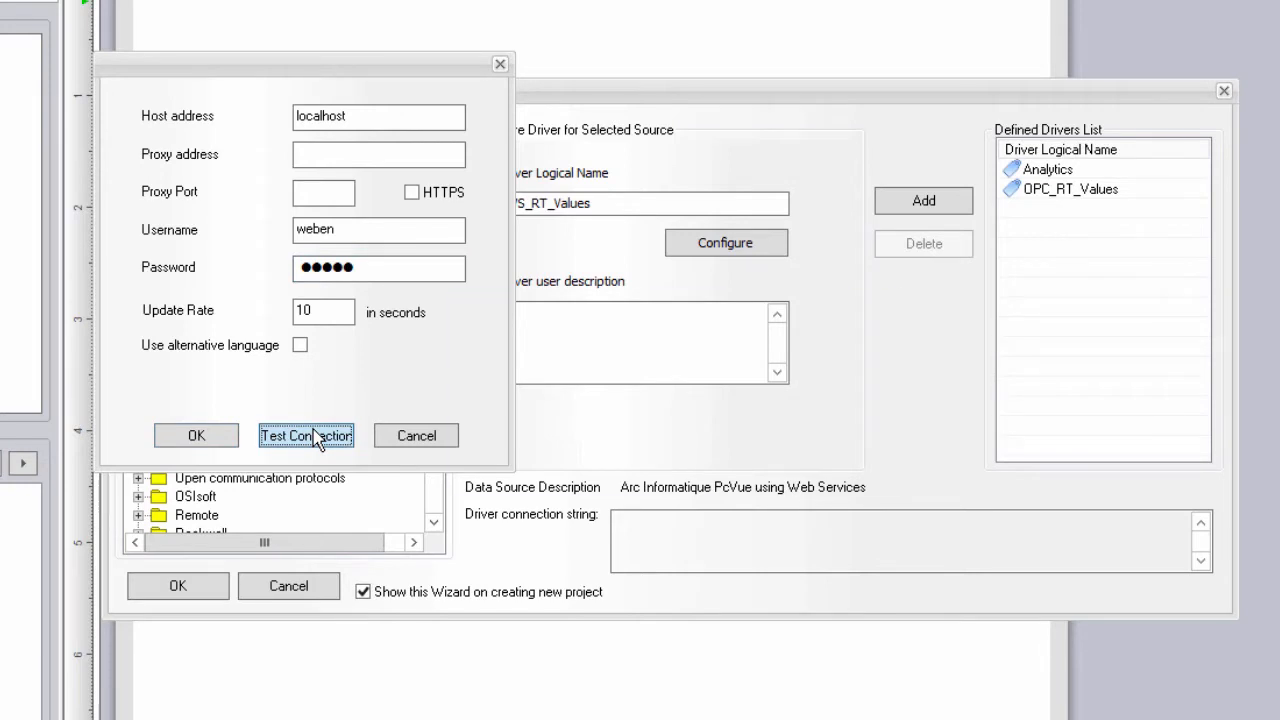
left_click(832, 457)
left_click(219, 434)
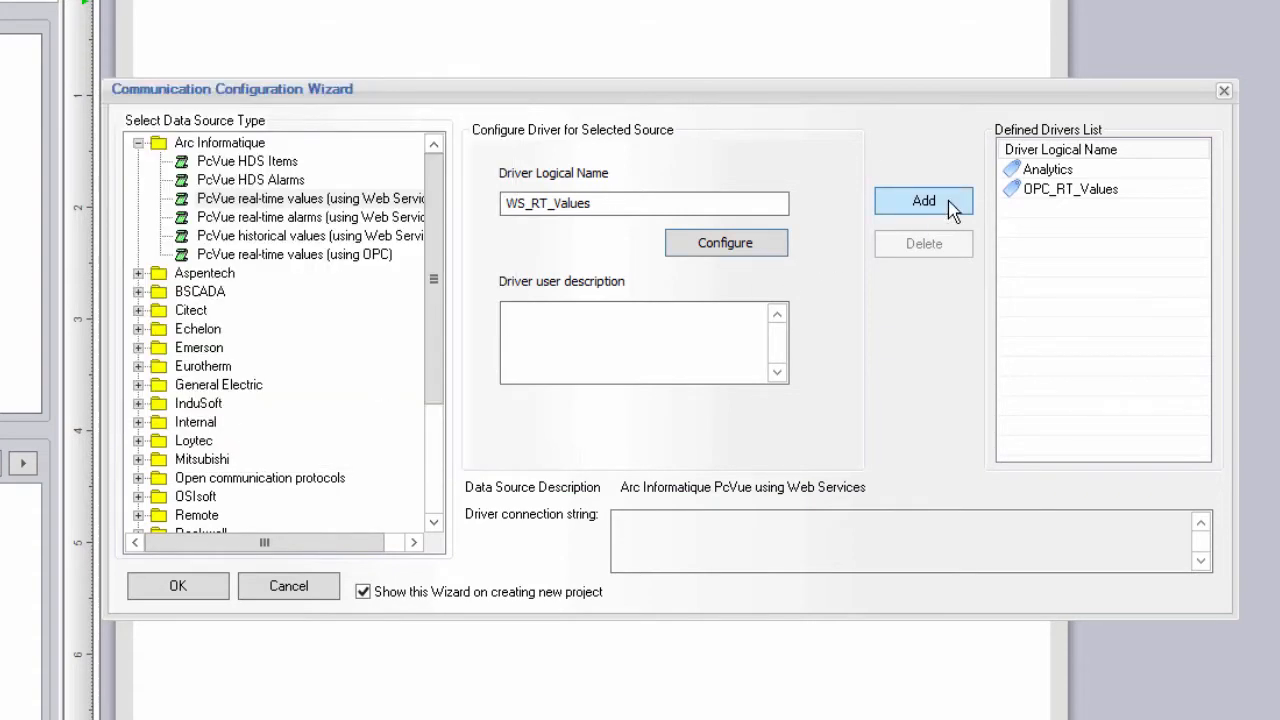
left_click(950, 205)
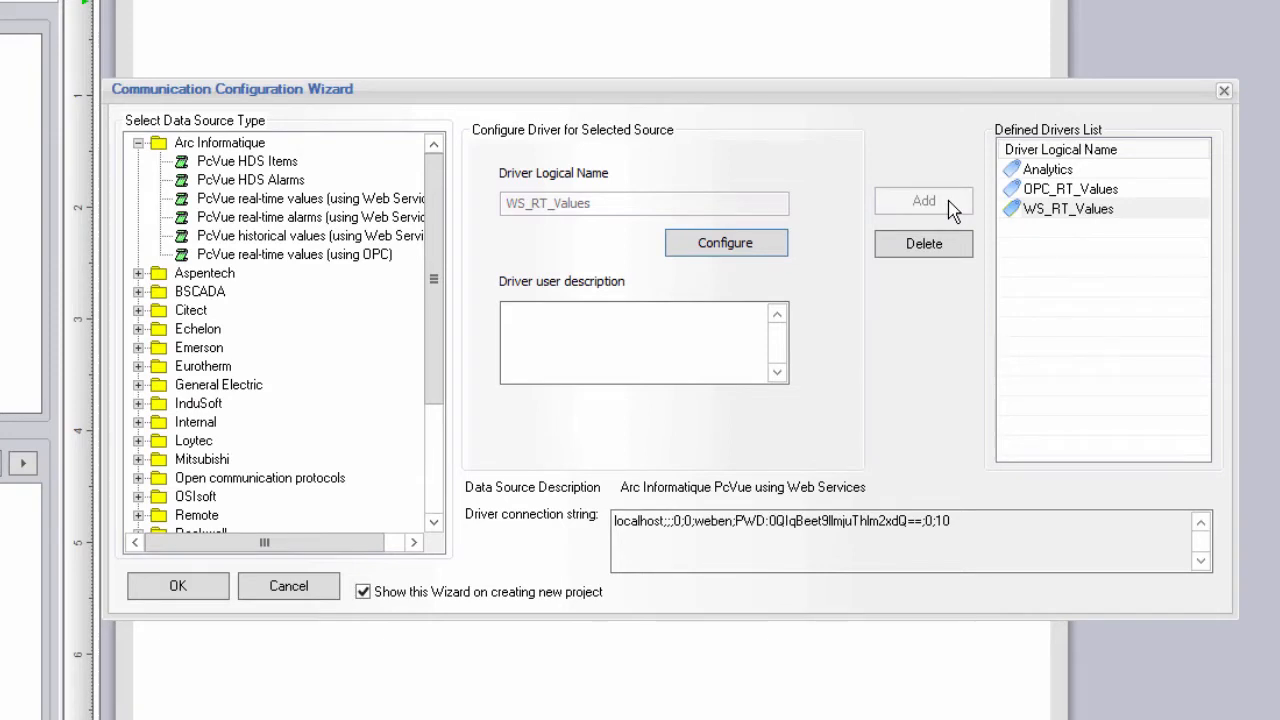
Choose PcVue real-time alarms over Web Services and name the driver WS_RT_Alarms.
left_click(397, 218)
left_click(601, 204)
type("WS_RT_Alarms")
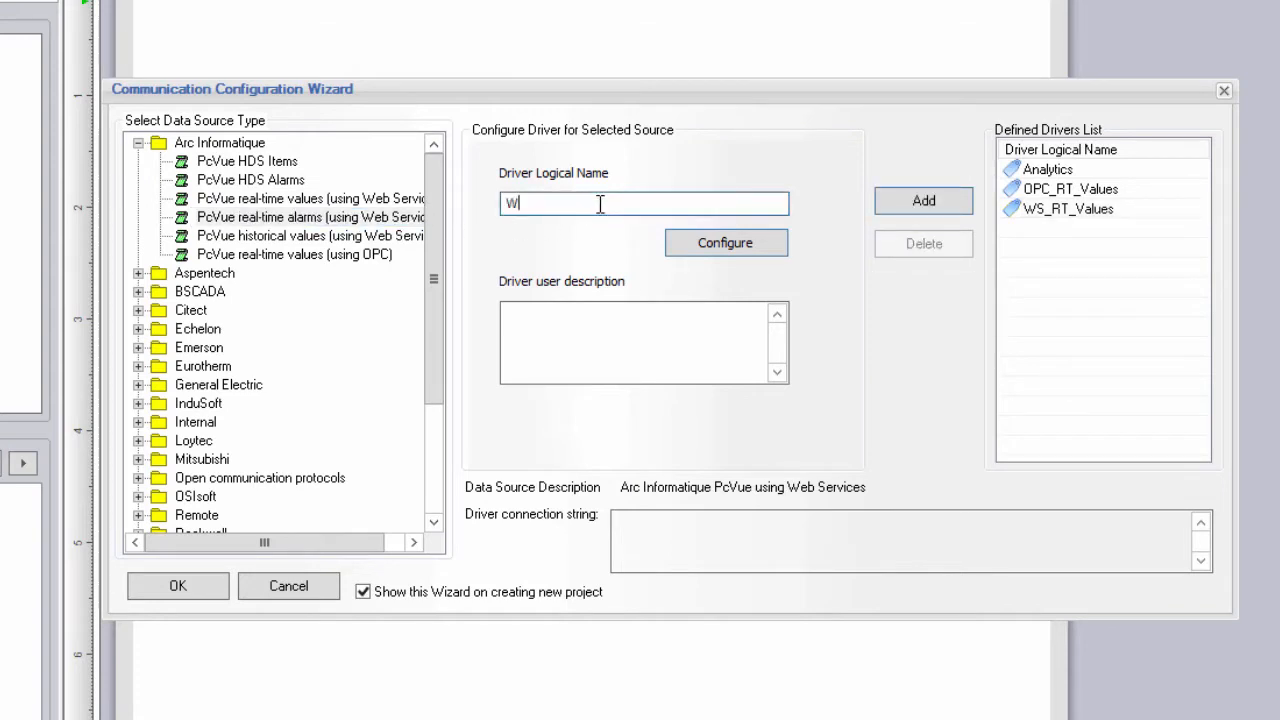
Connect it to host localhost with the login username and password, test it, and add the driver.
left_click(720, 245)
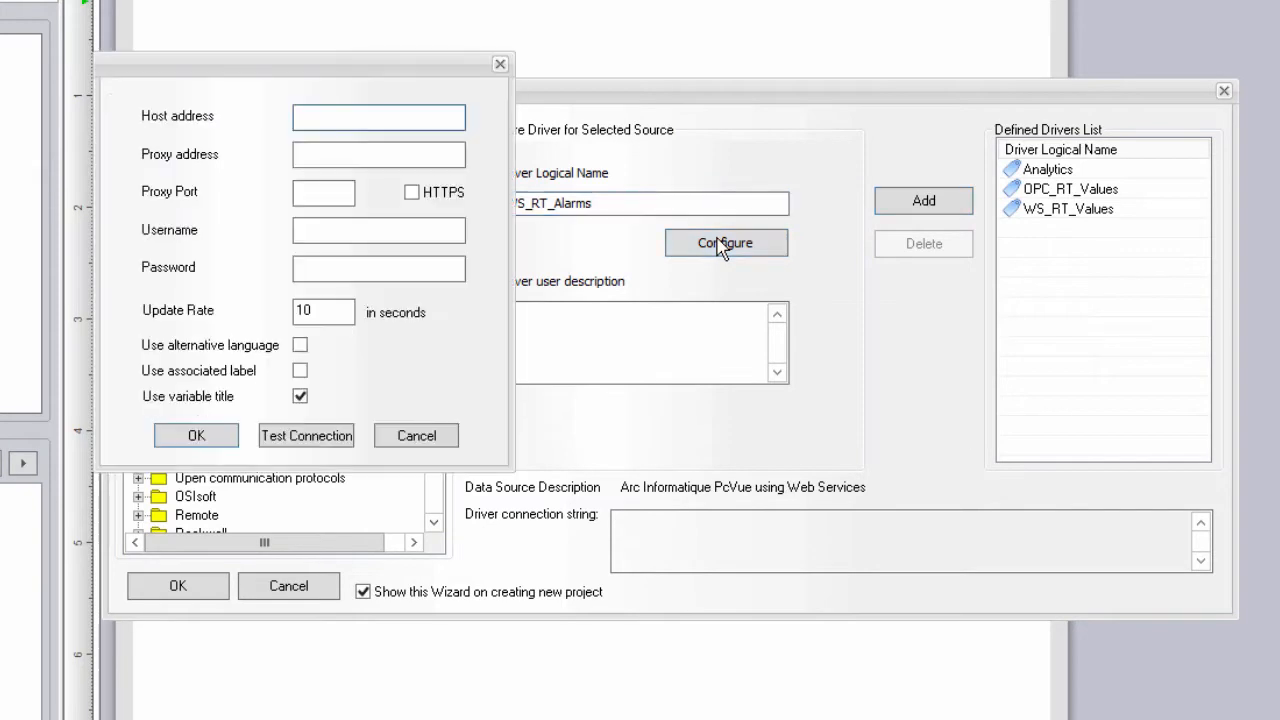
type("localhost")
left_click(385, 228)
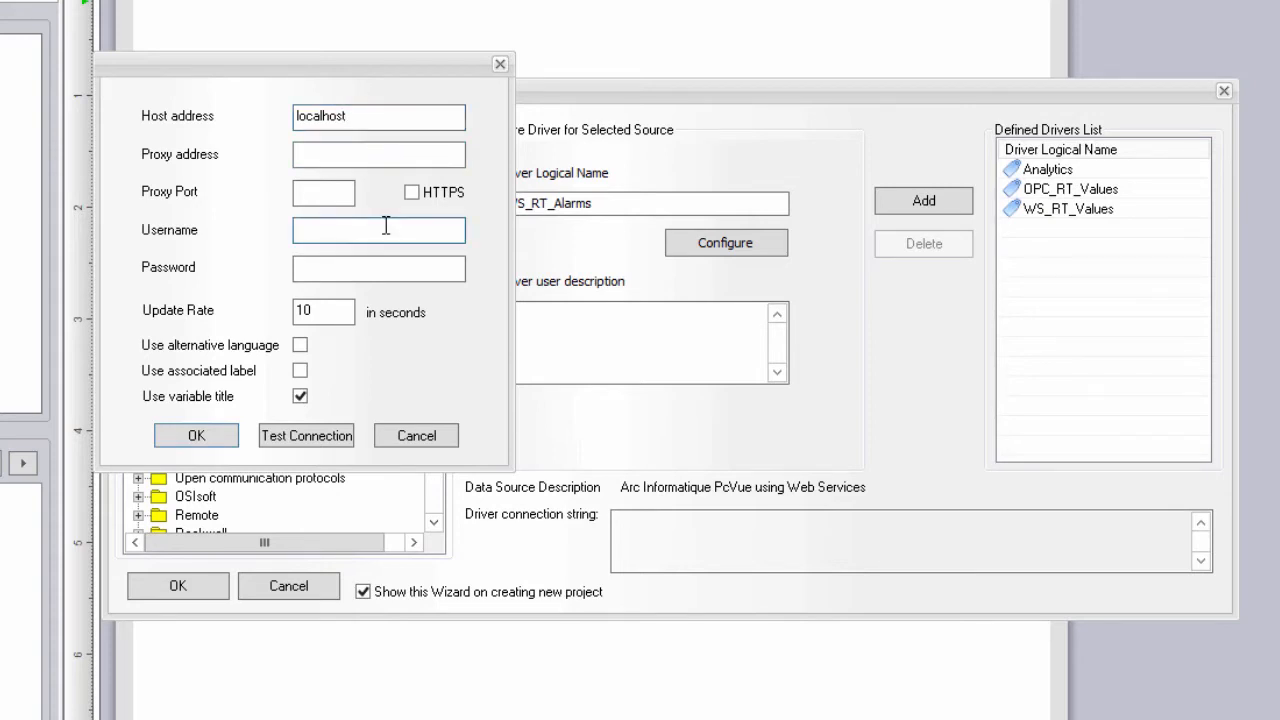
type("weben")
key("Tab")
type("*****")
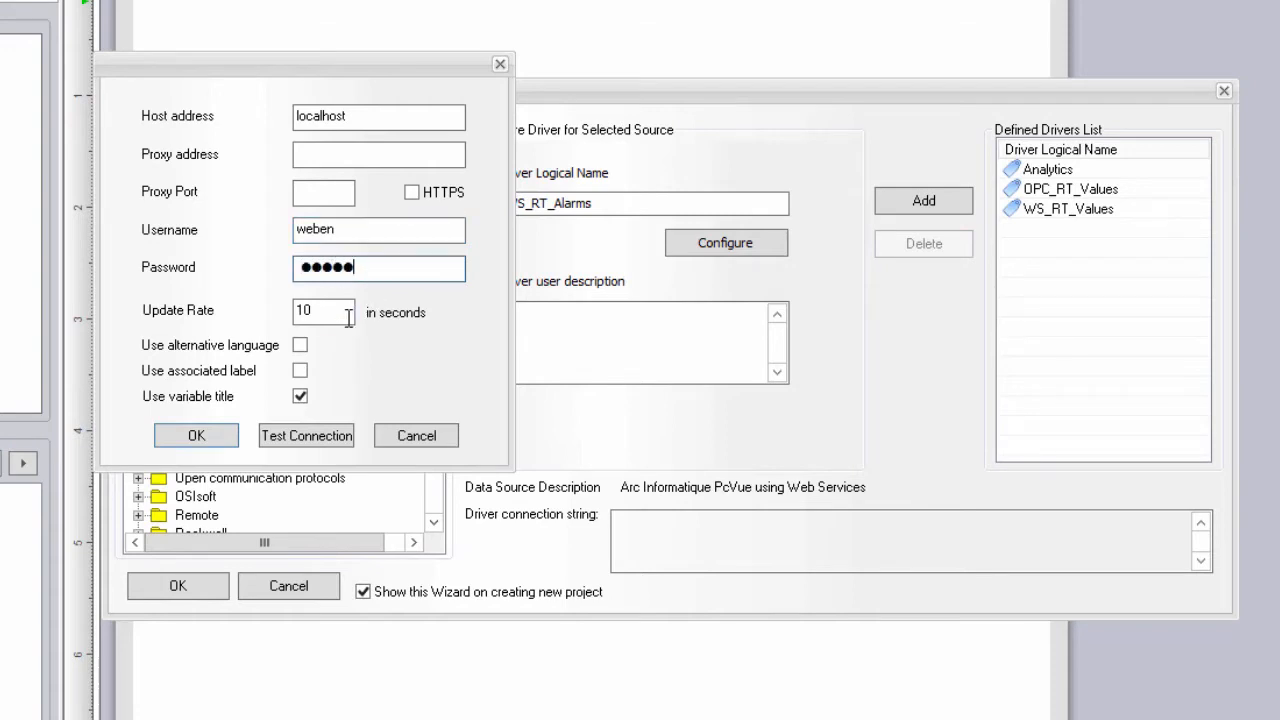
left_click(318, 437)
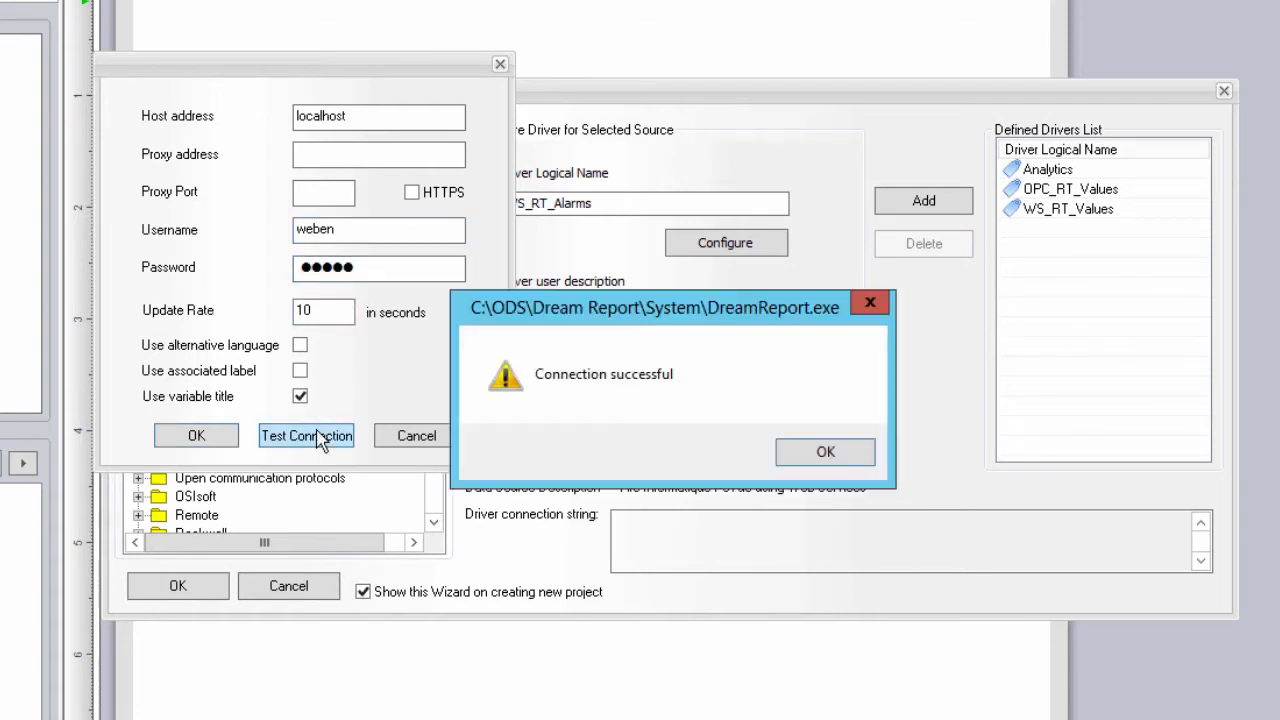
left_click(823, 455)
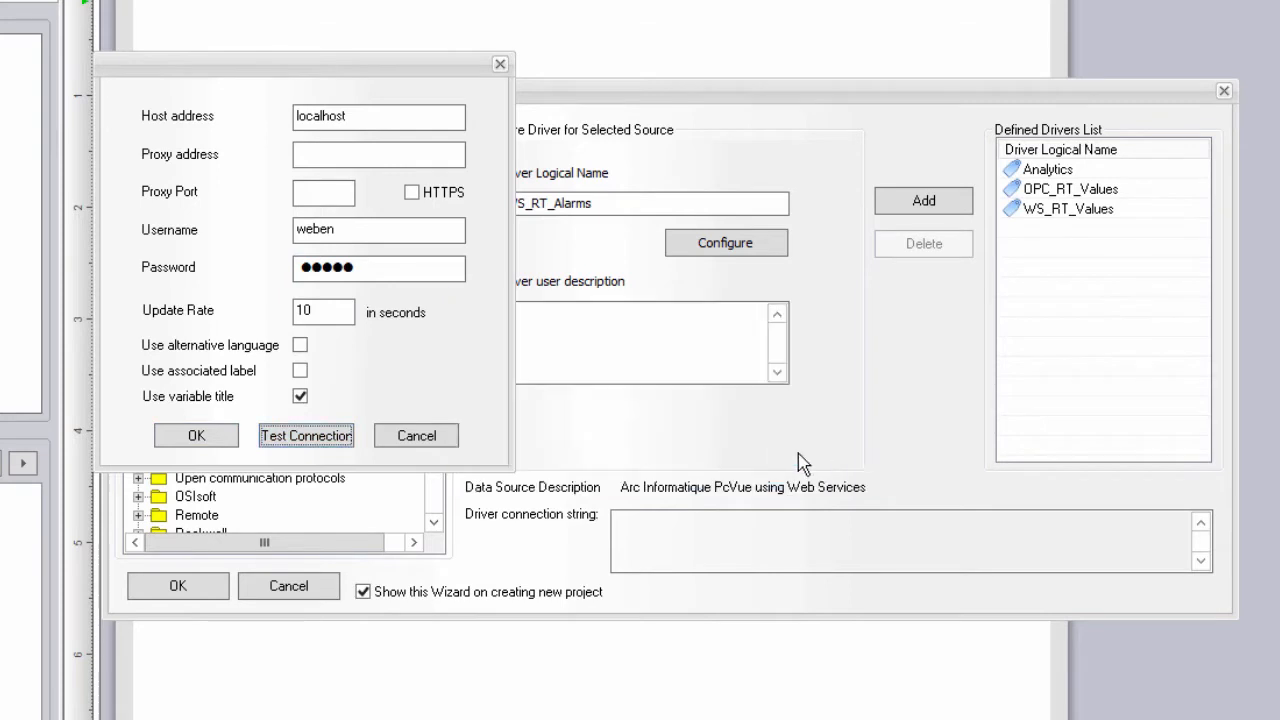
left_click(205, 433)
left_click(926, 203)
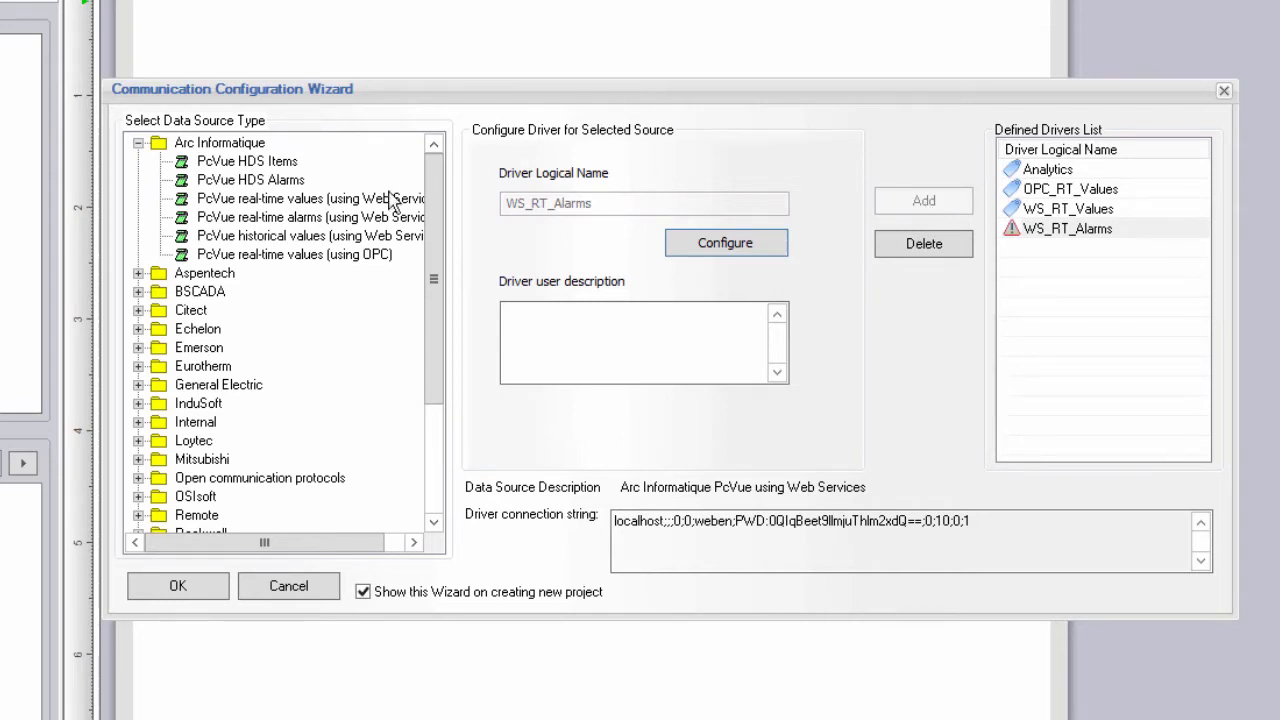
Choose PcVue HDS Items as the source and name the driver HDS_Values.
left_click(281, 164)
left_click(566, 201)
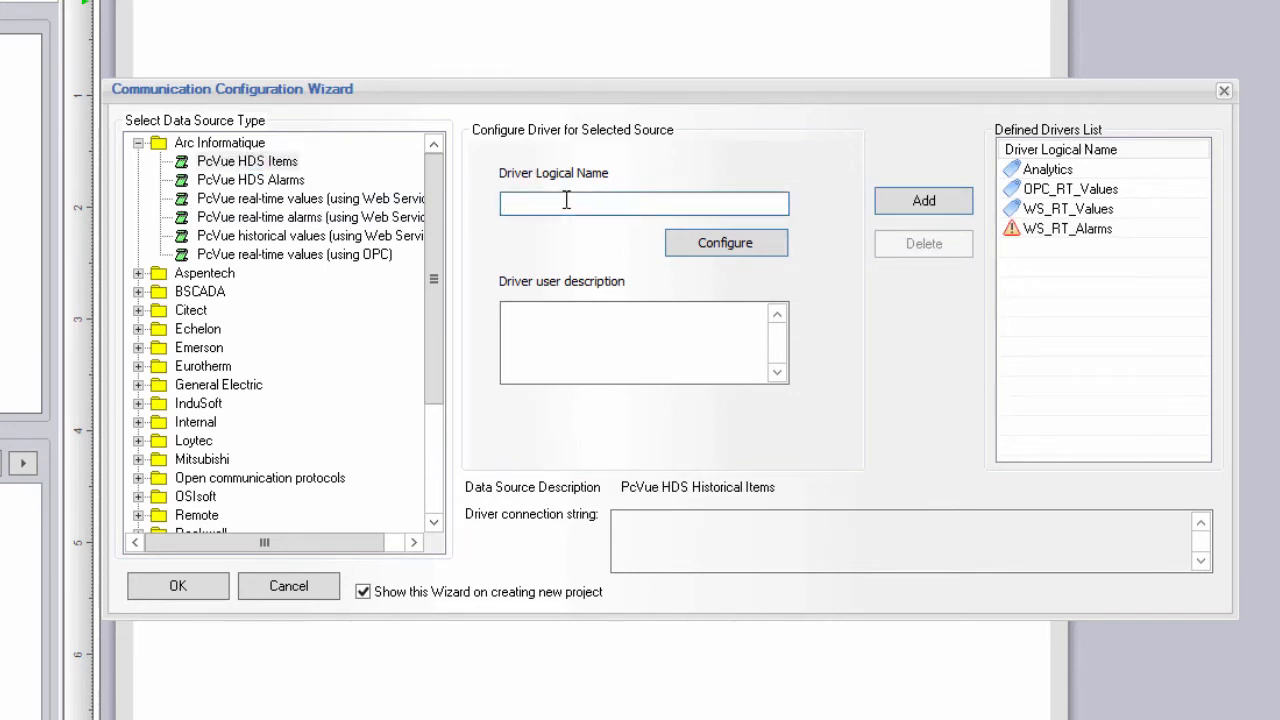
type("HDS_Values")
Set the driver's SQL server to the local instance '.'.
left_click(745, 248)
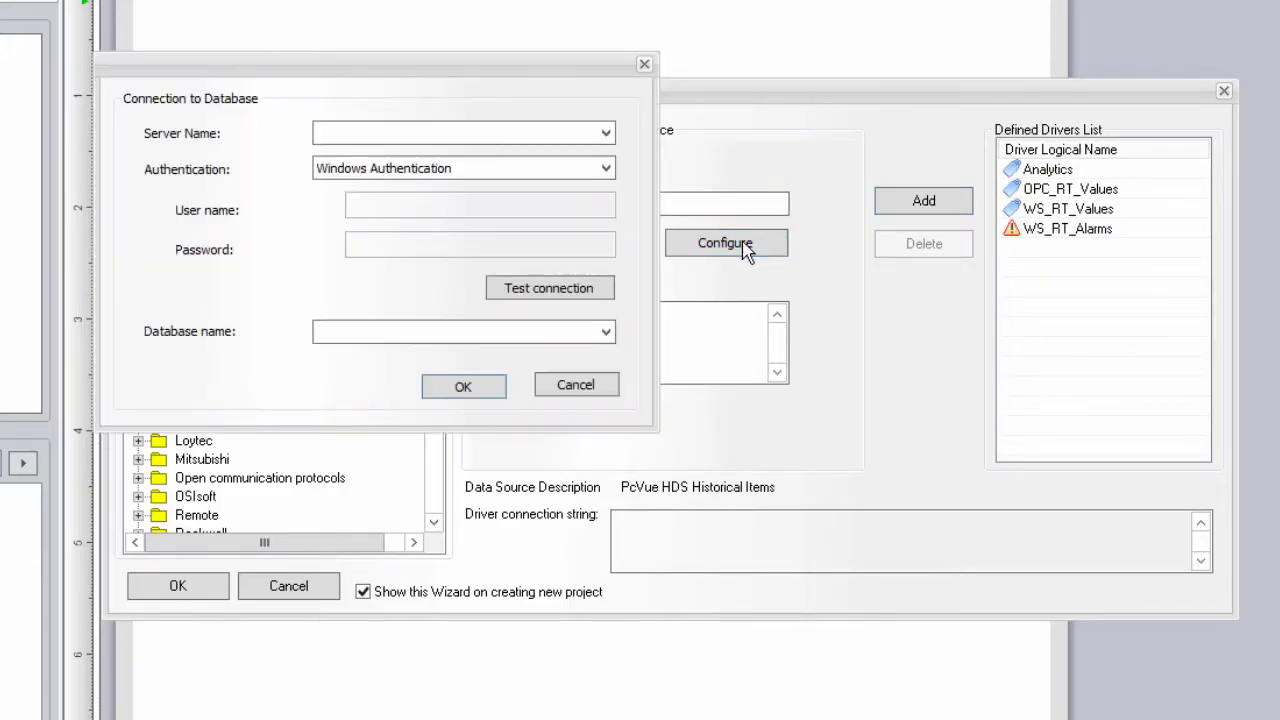
left_click(607, 134)
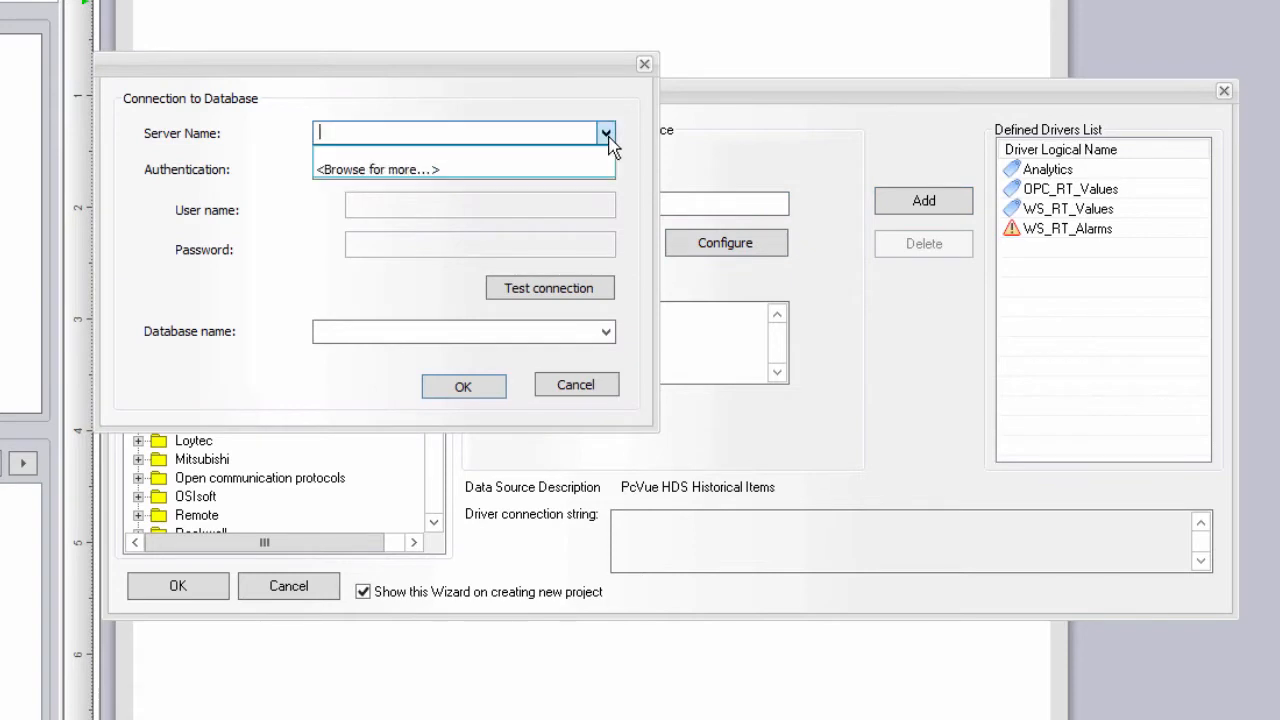
left_click(538, 170)
left_click(140, 122)
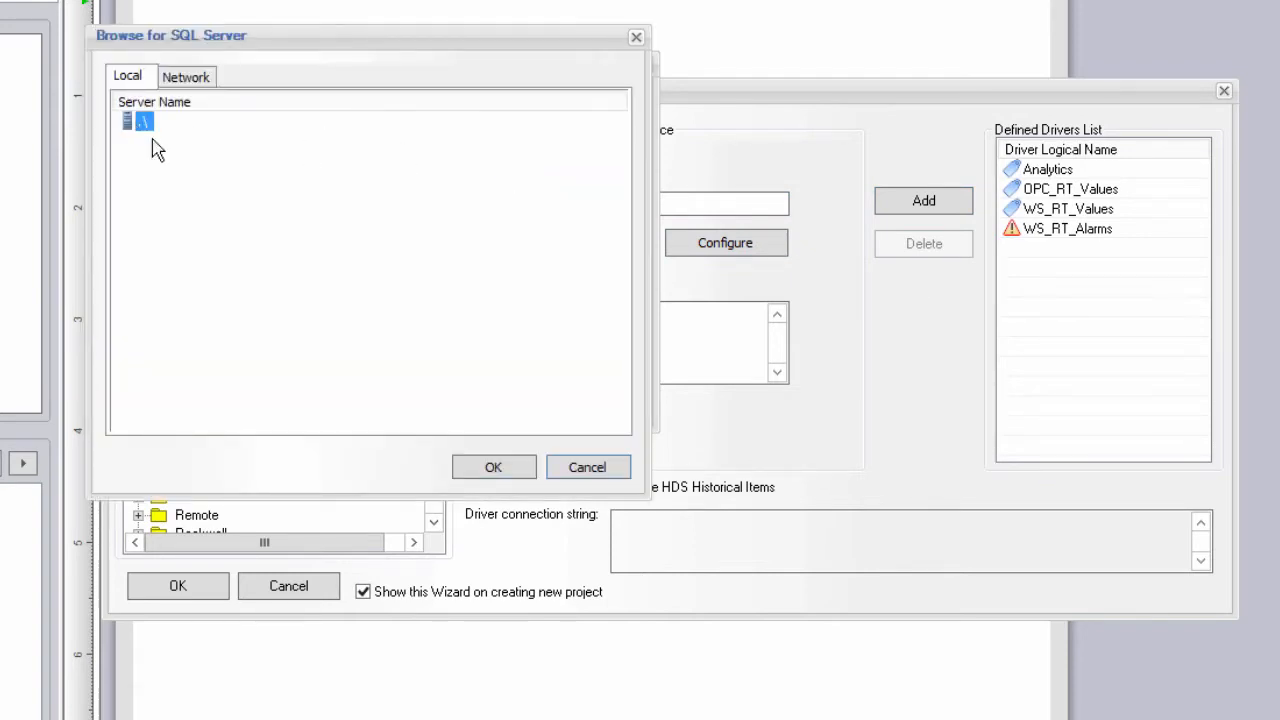
left_click(486, 467)
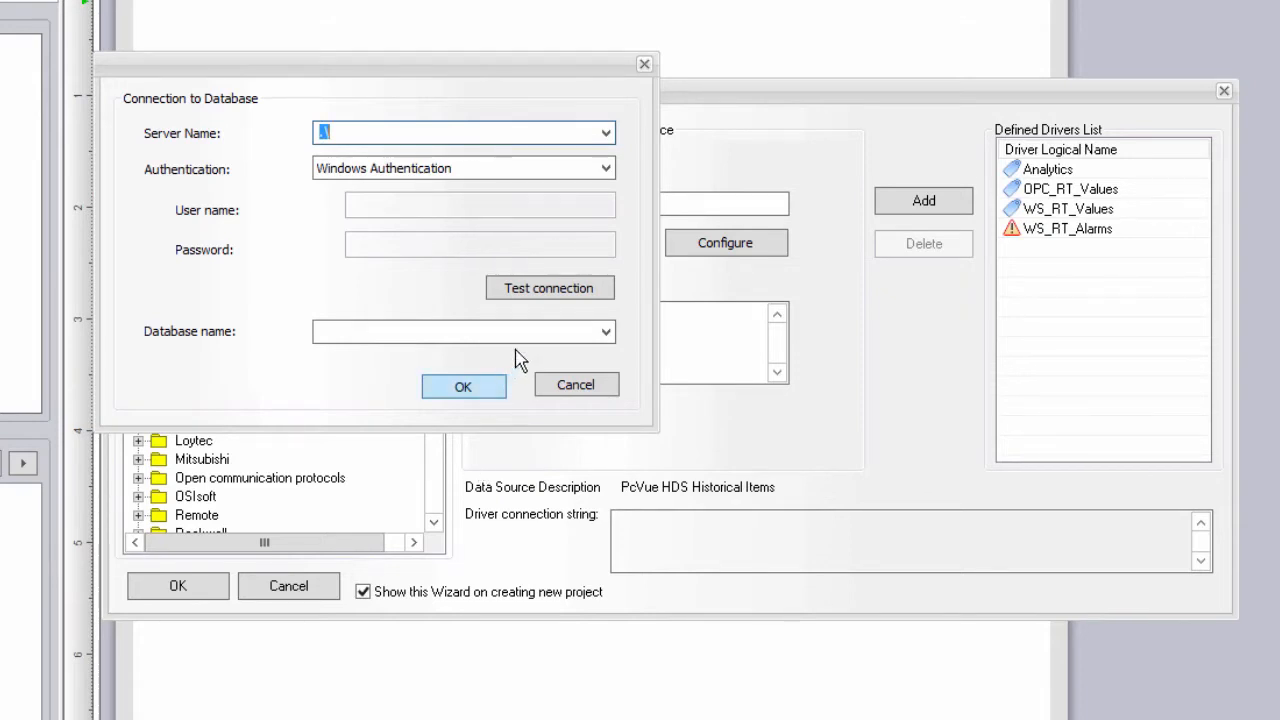
Test the connection, select the HmiDemo_en_PCVHMIDEMO database, and add HDS_Values to the drivers.
left_click(550, 288)
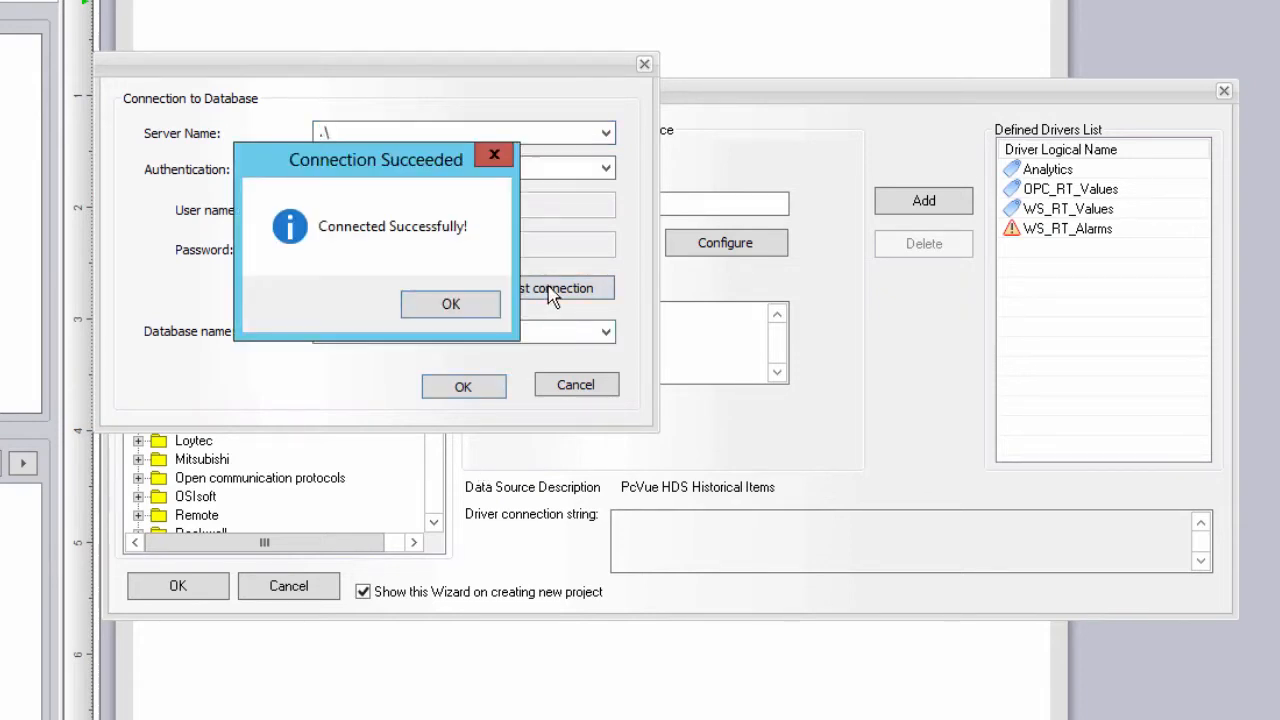
left_click(450, 305)
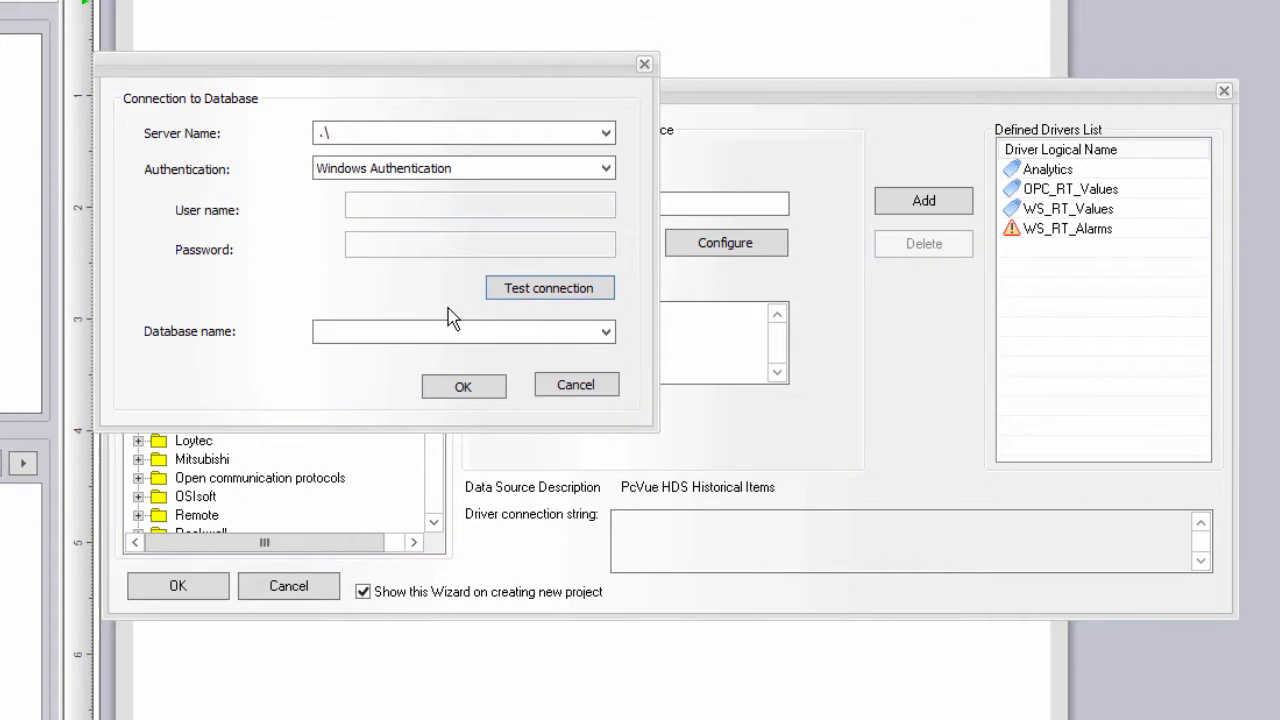
left_click(606, 333)
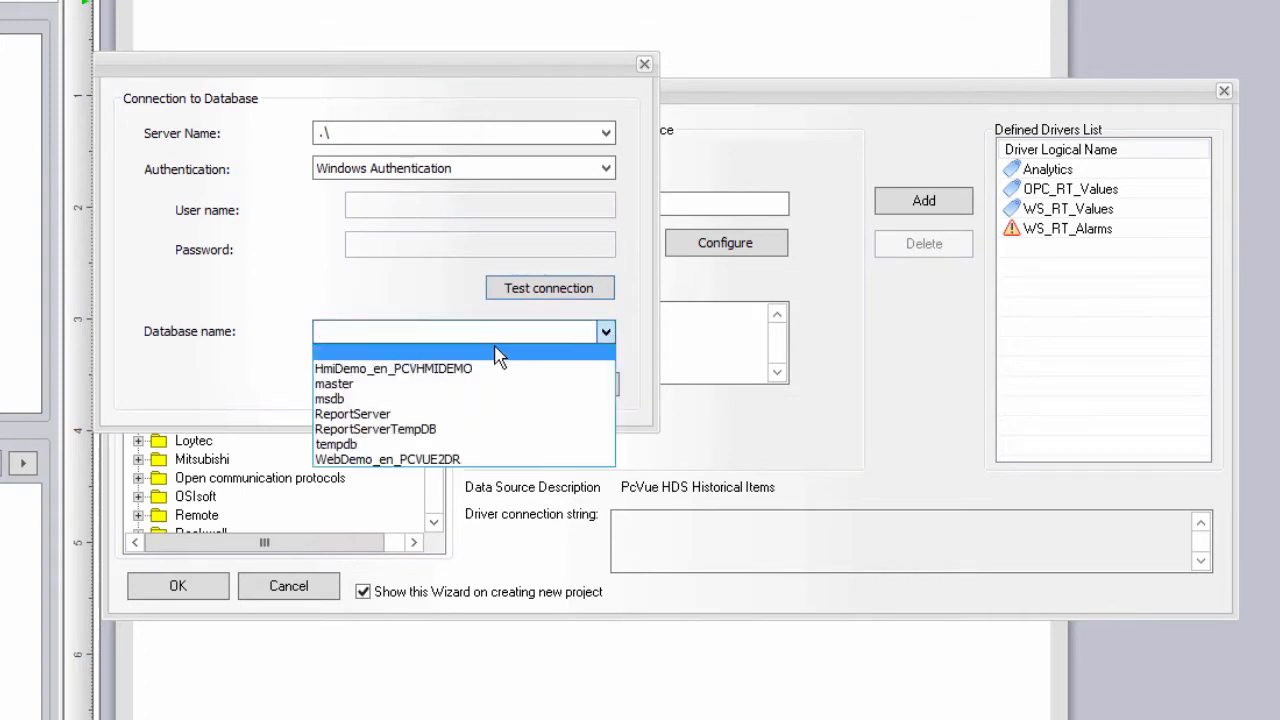
left_click(475, 366)
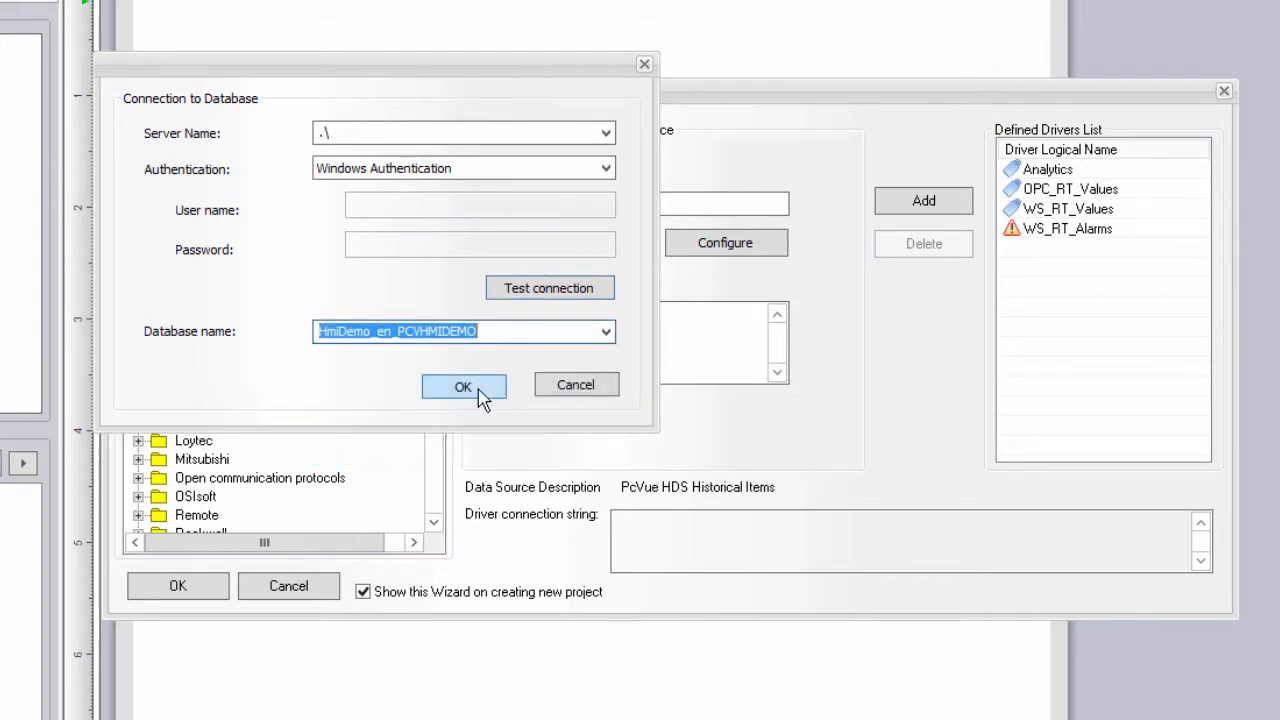
left_click(480, 395)
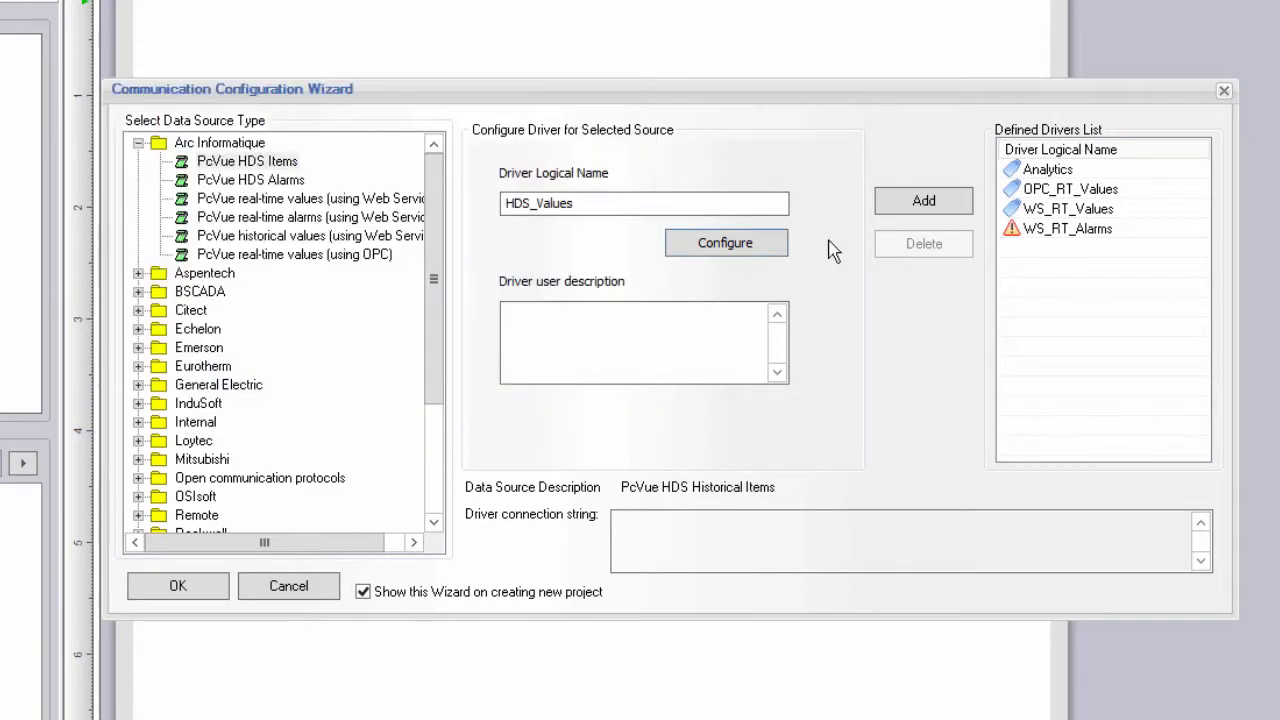
left_click(903, 212)
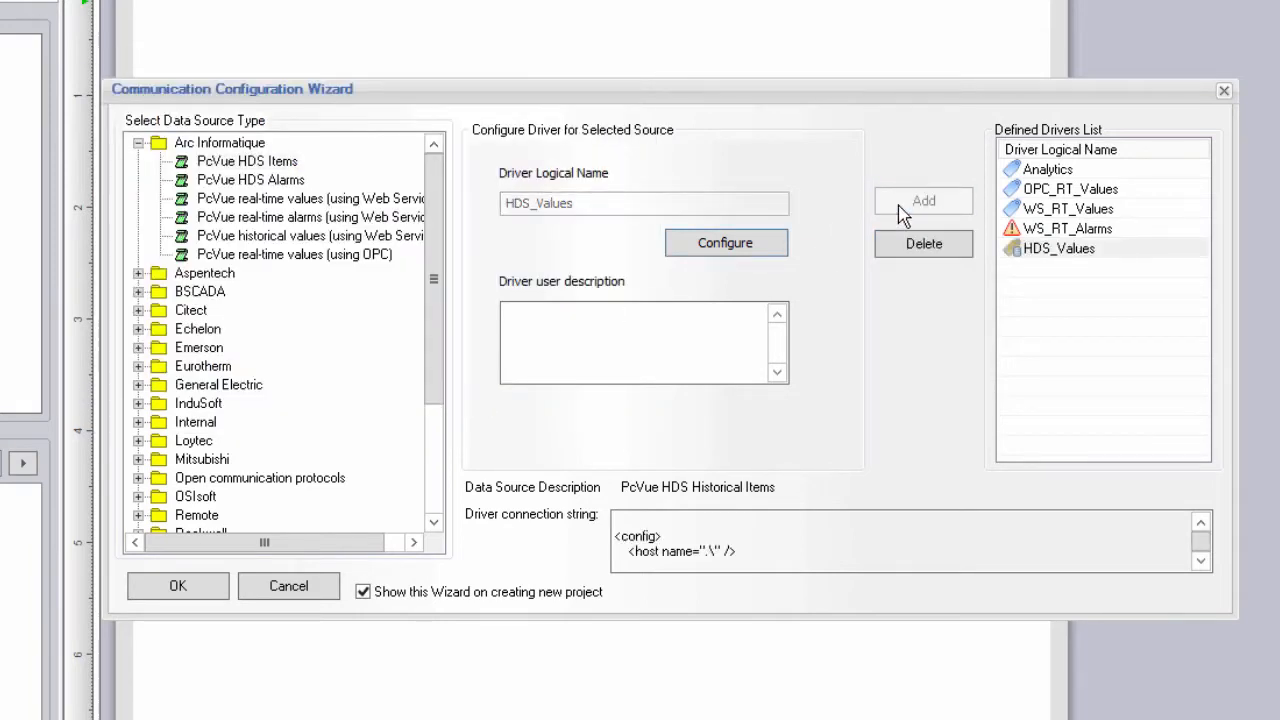
Choose PcVue HDS Alarms as the source and name the driver HDS_Alarms.
left_click(271, 186)
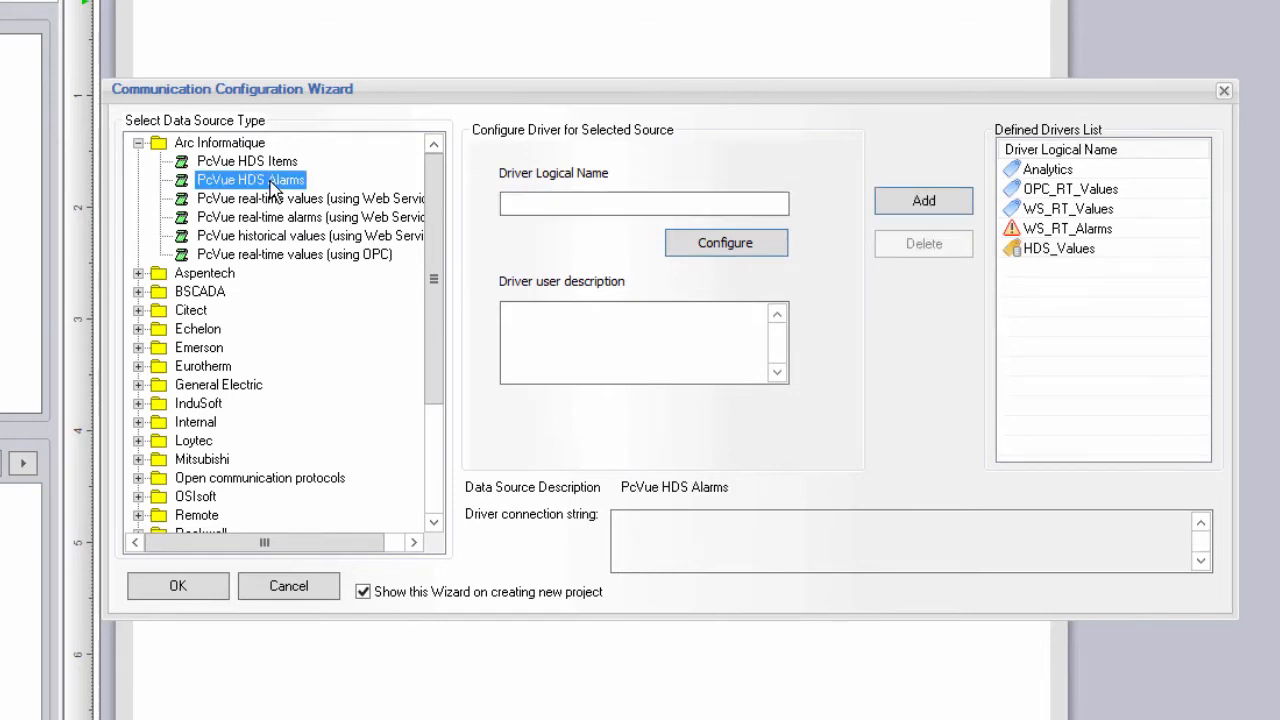
left_click(523, 206)
type("H")
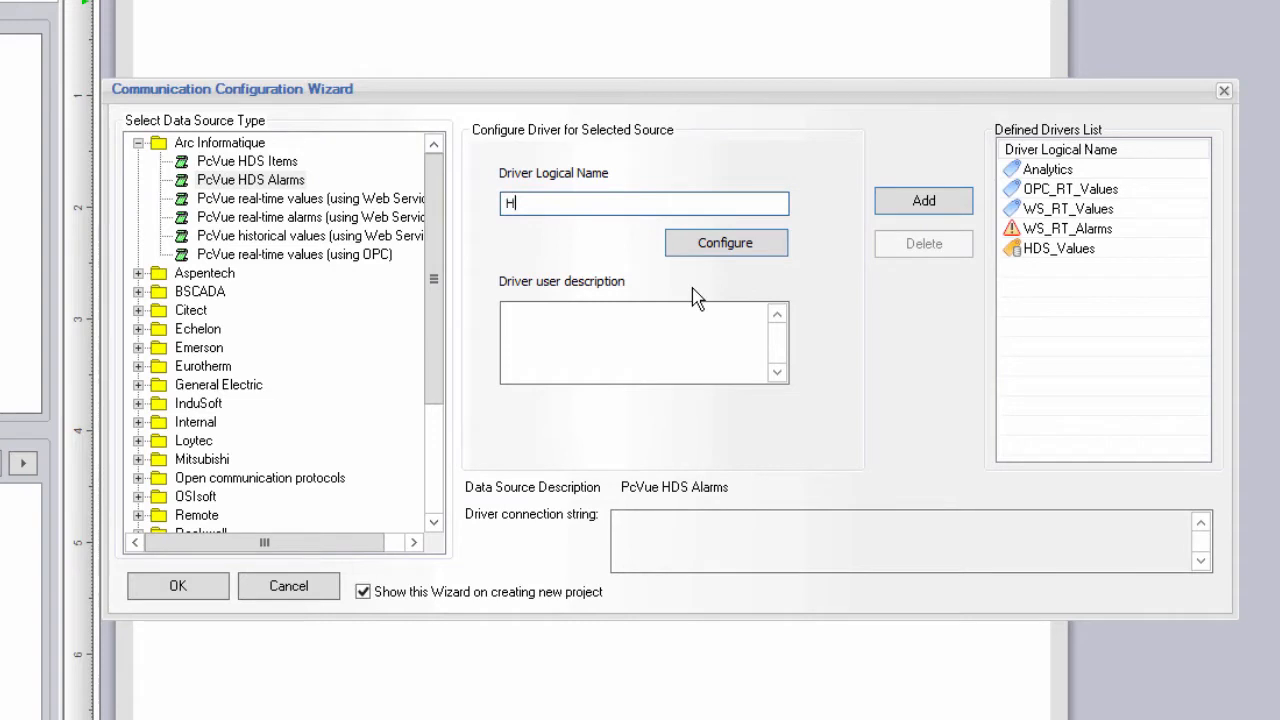
type("DS_Alarms")
Keep the (local) server, test the connection, and select the HmiDemo_en_PCVHMIDEMO database.
left_click(725, 250)
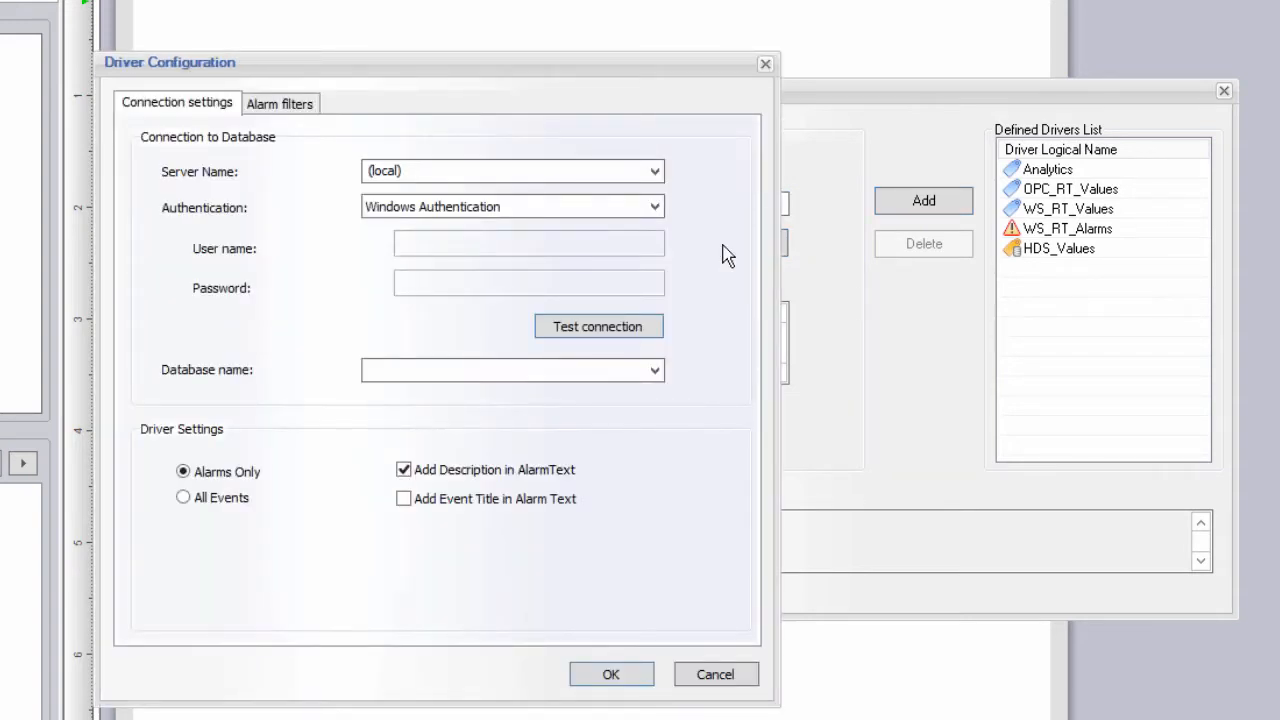
left_click(654, 171)
left_click(654, 176)
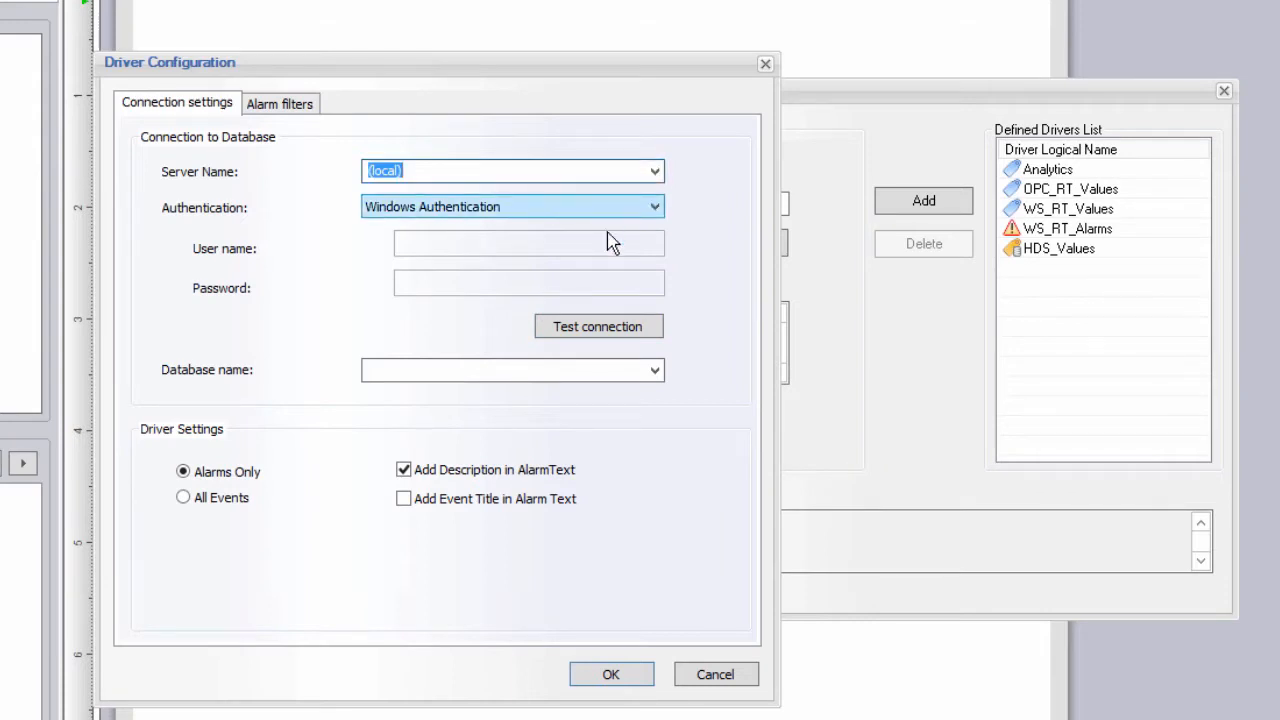
left_click(620, 330)
left_click(737, 452)
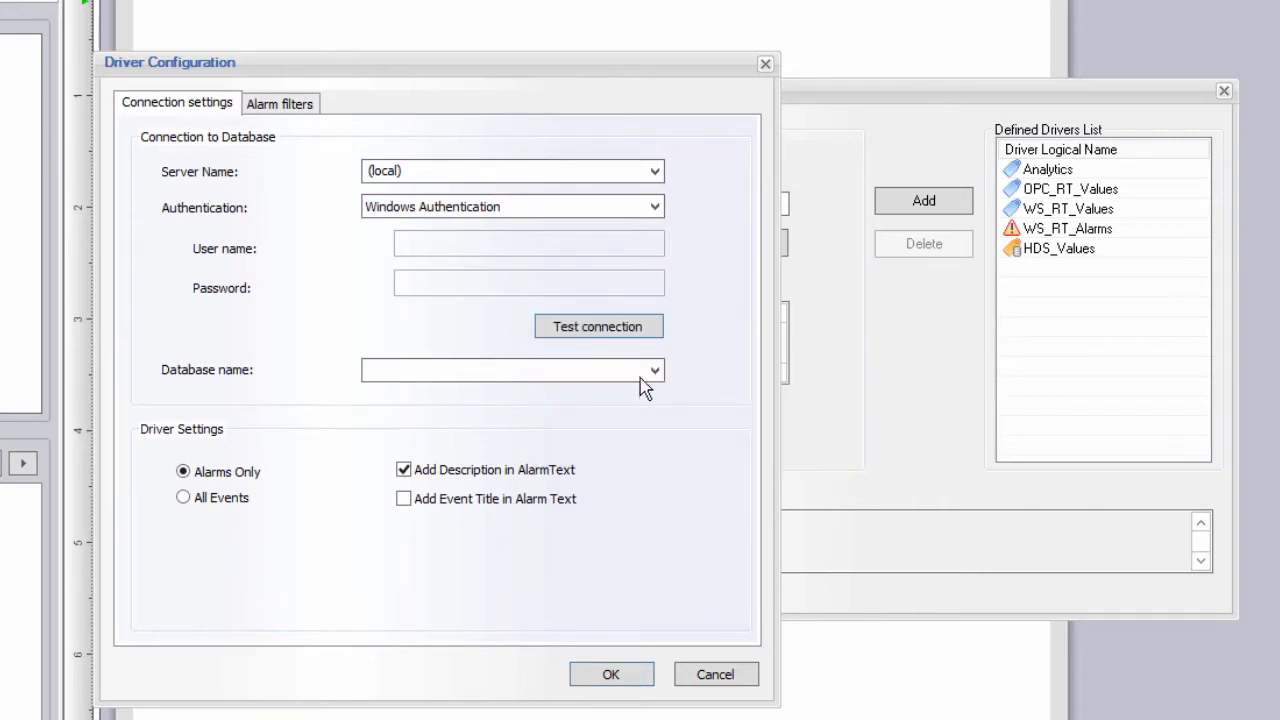
left_click(655, 371)
left_click(578, 407)
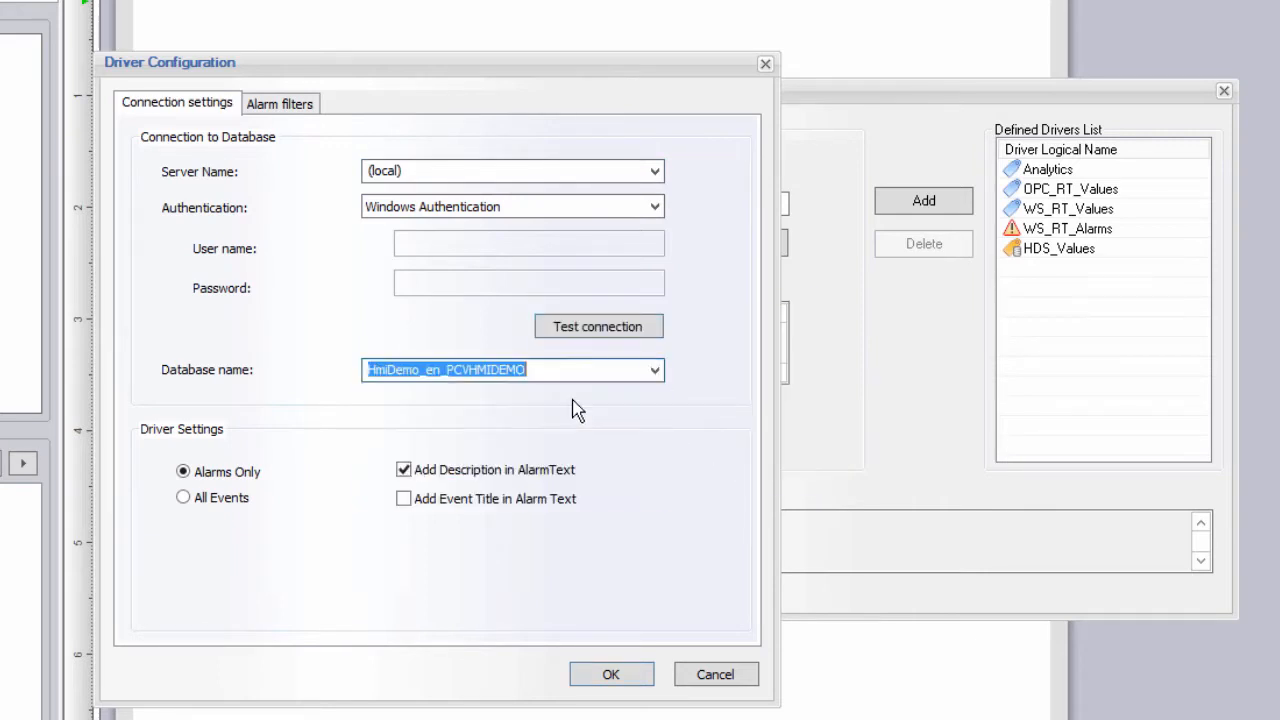
Keep alarms only and include event titles in the alarm text.
left_click(240, 497)
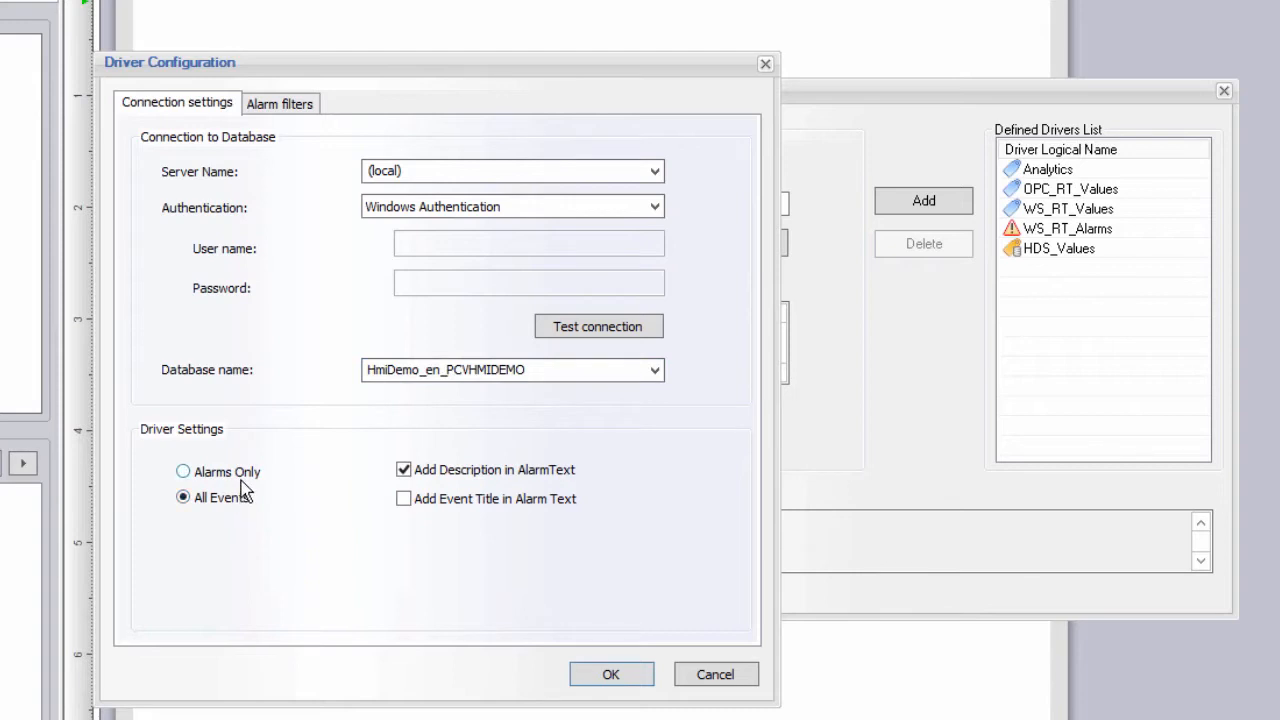
left_click(246, 478)
left_click(436, 505)
Start a new alarm filter named 'All Alarms' on the LOGTABLE1 table.
left_click(283, 106)
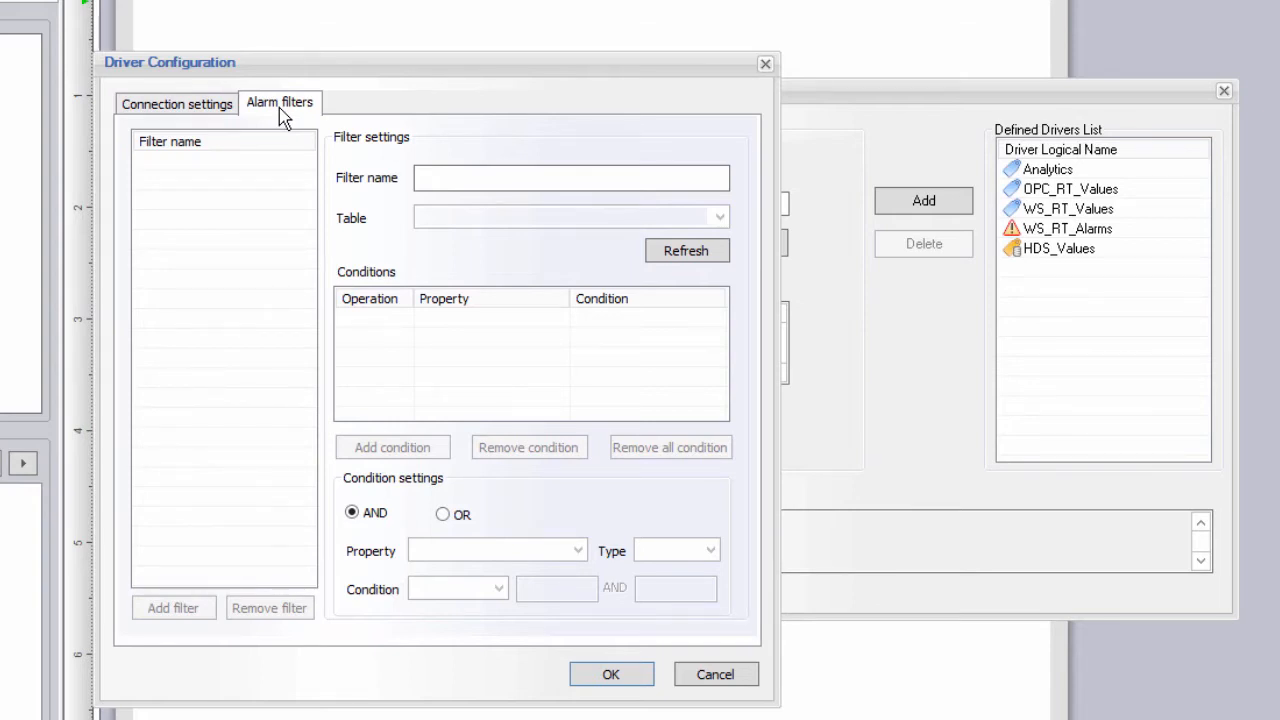
left_click(497, 179)
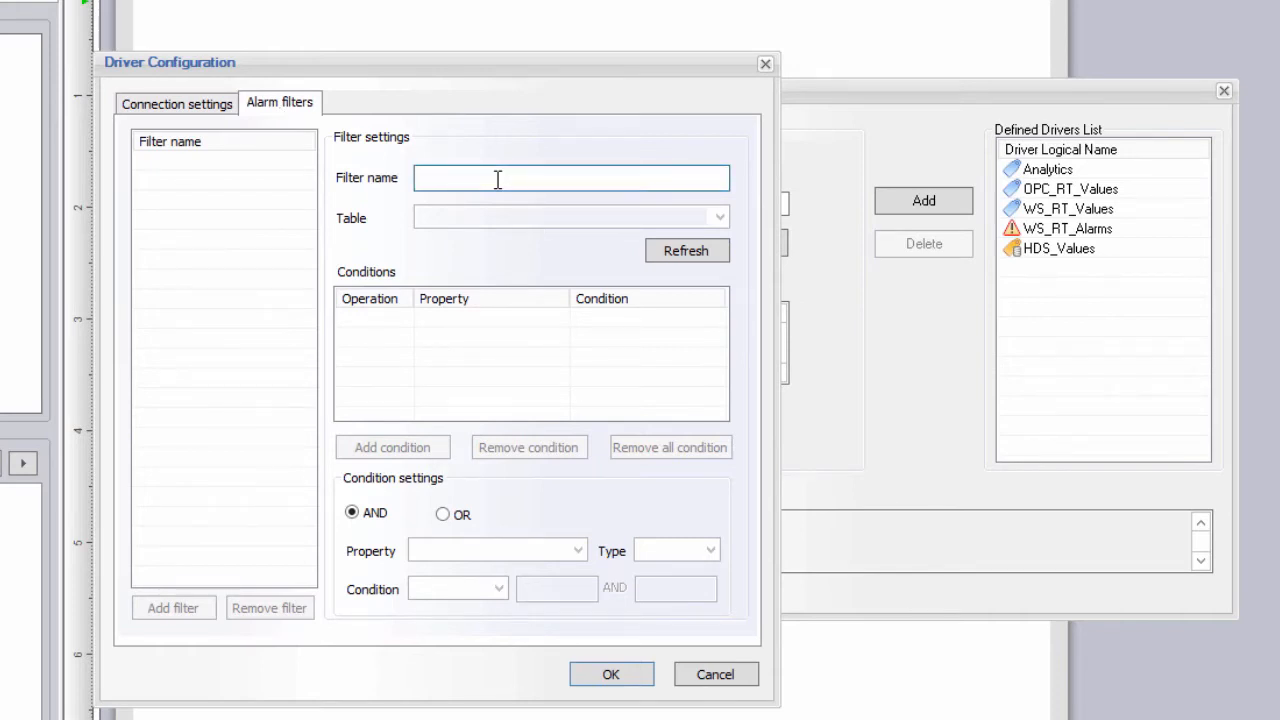
type("All Alarms")
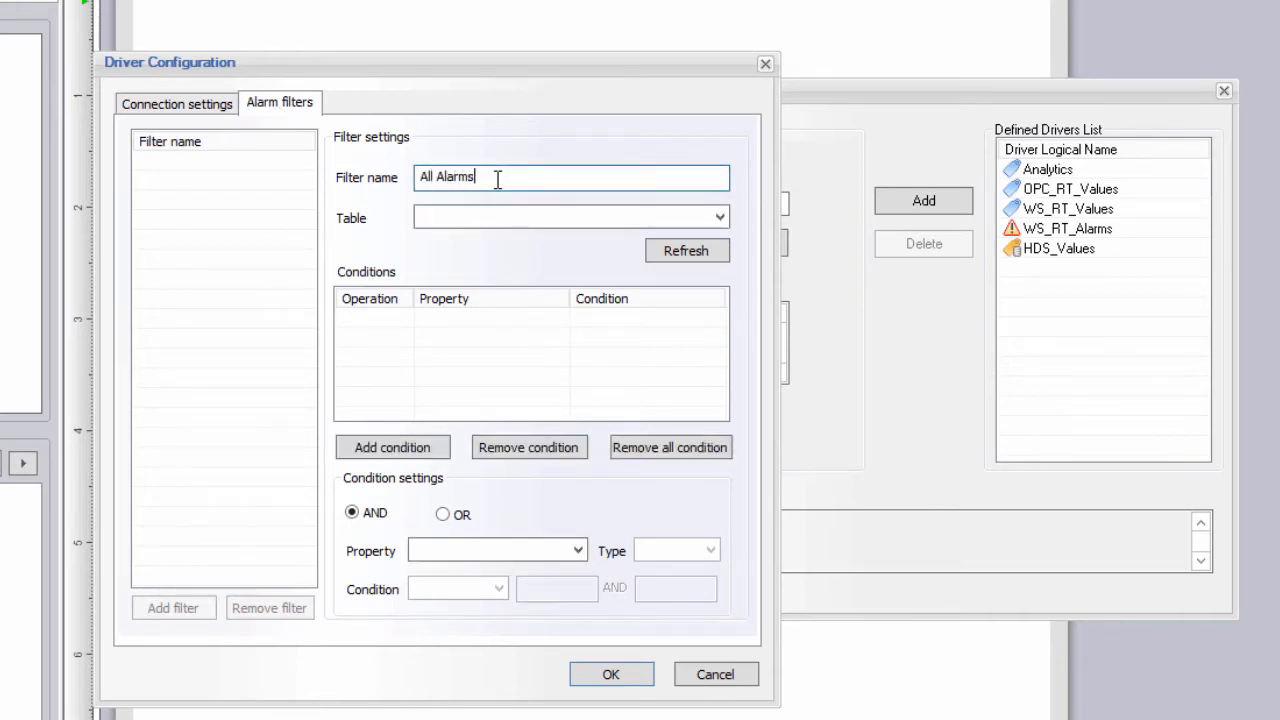
left_click(720, 218)
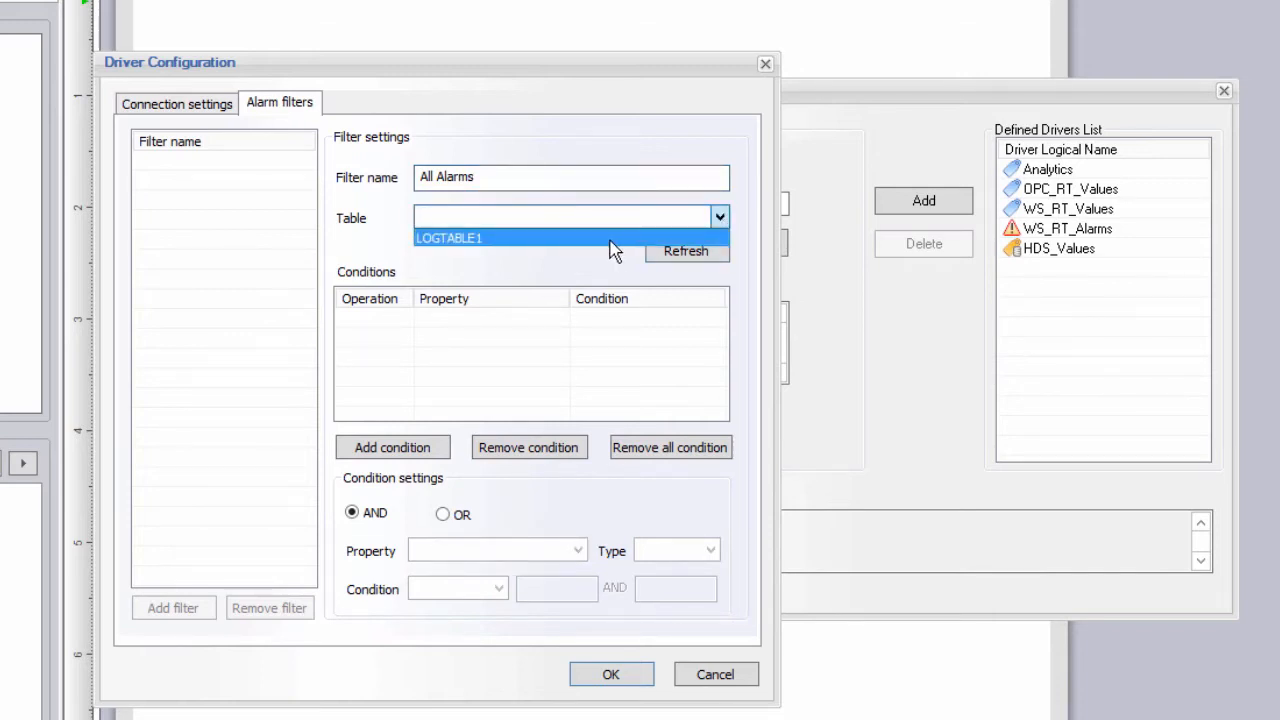
left_click(610, 238)
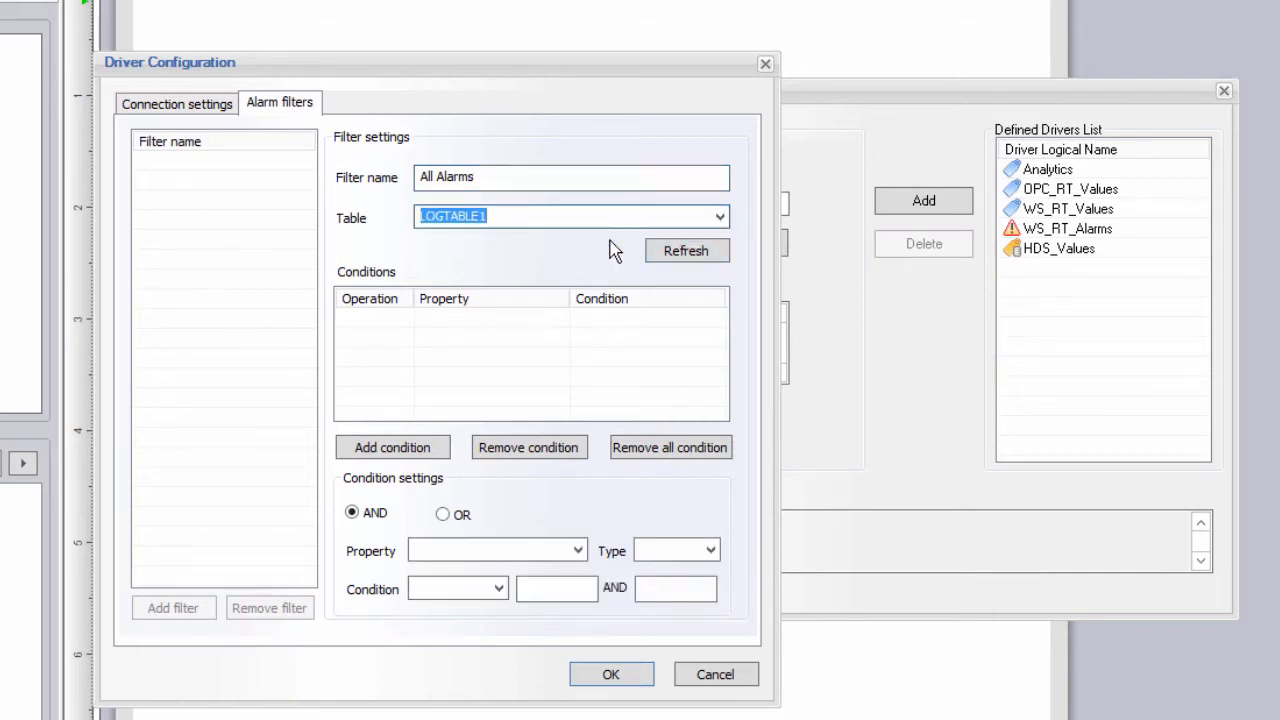
Add the condition AlarmLevel < 1000 and save the filter to the list.
left_click(578, 550)
left_click(527, 572)
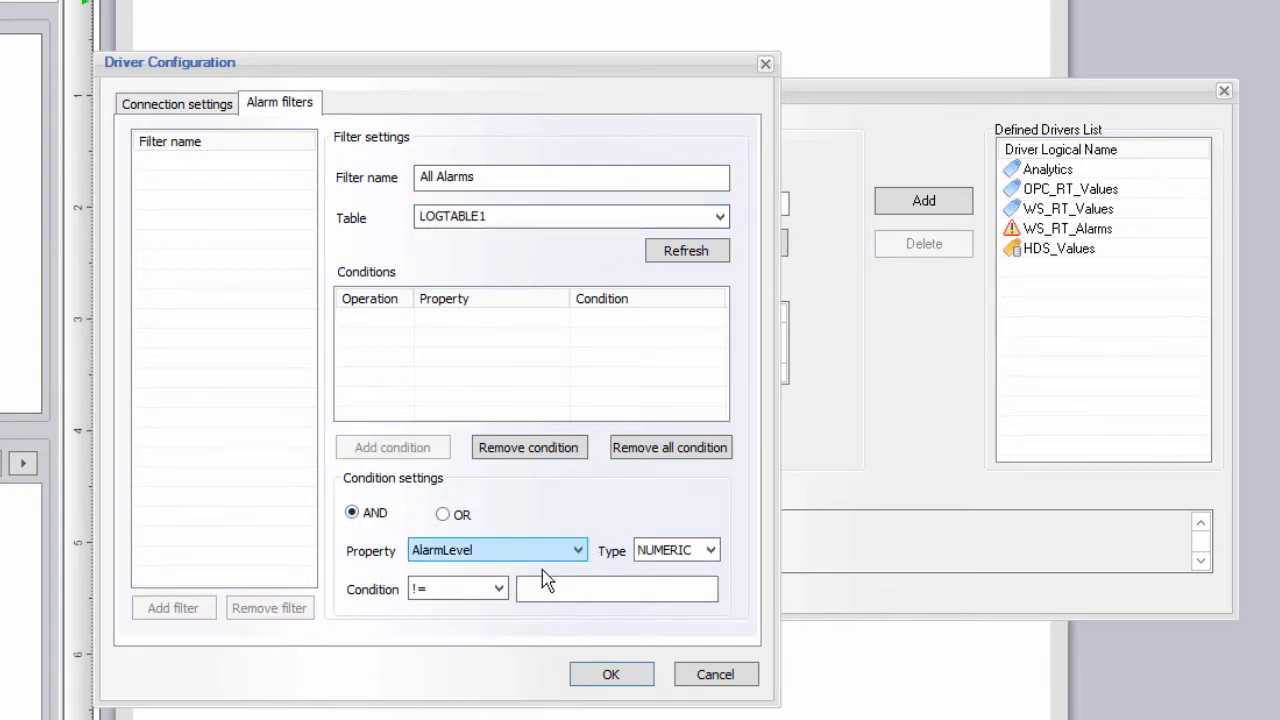
left_click(499, 589)
left_click(446, 625)
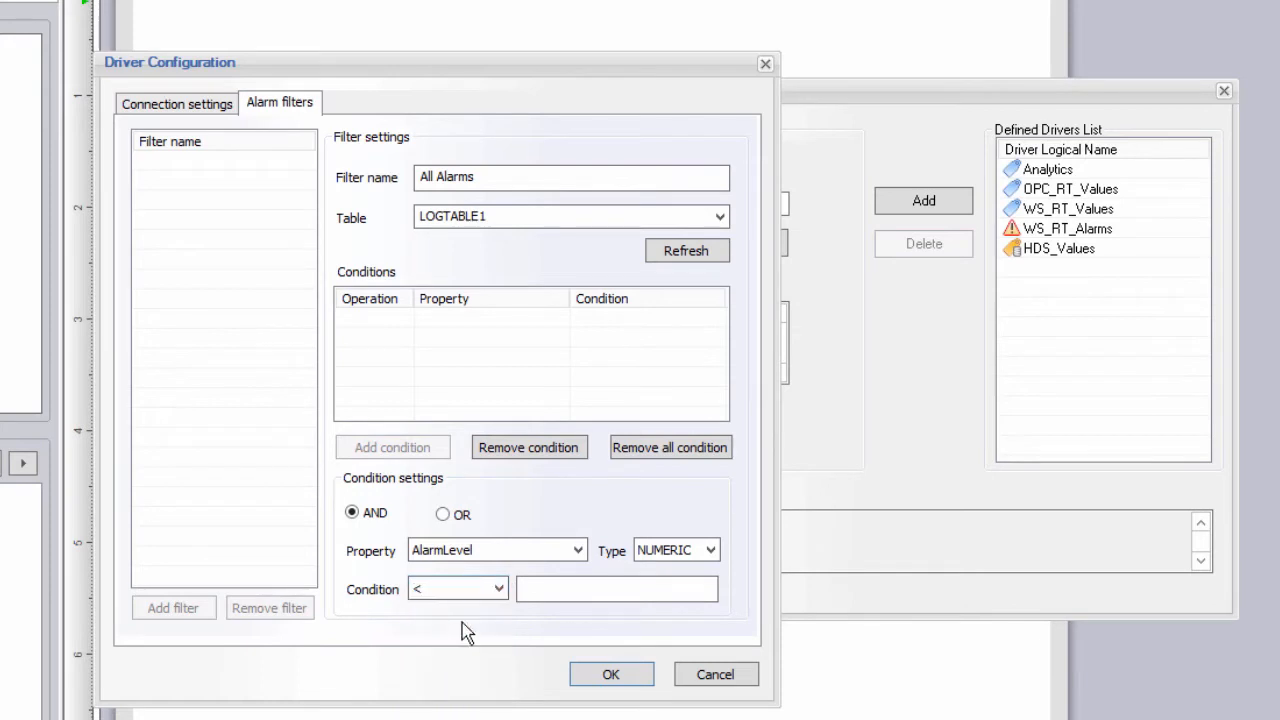
left_click(541, 591)
type("1")
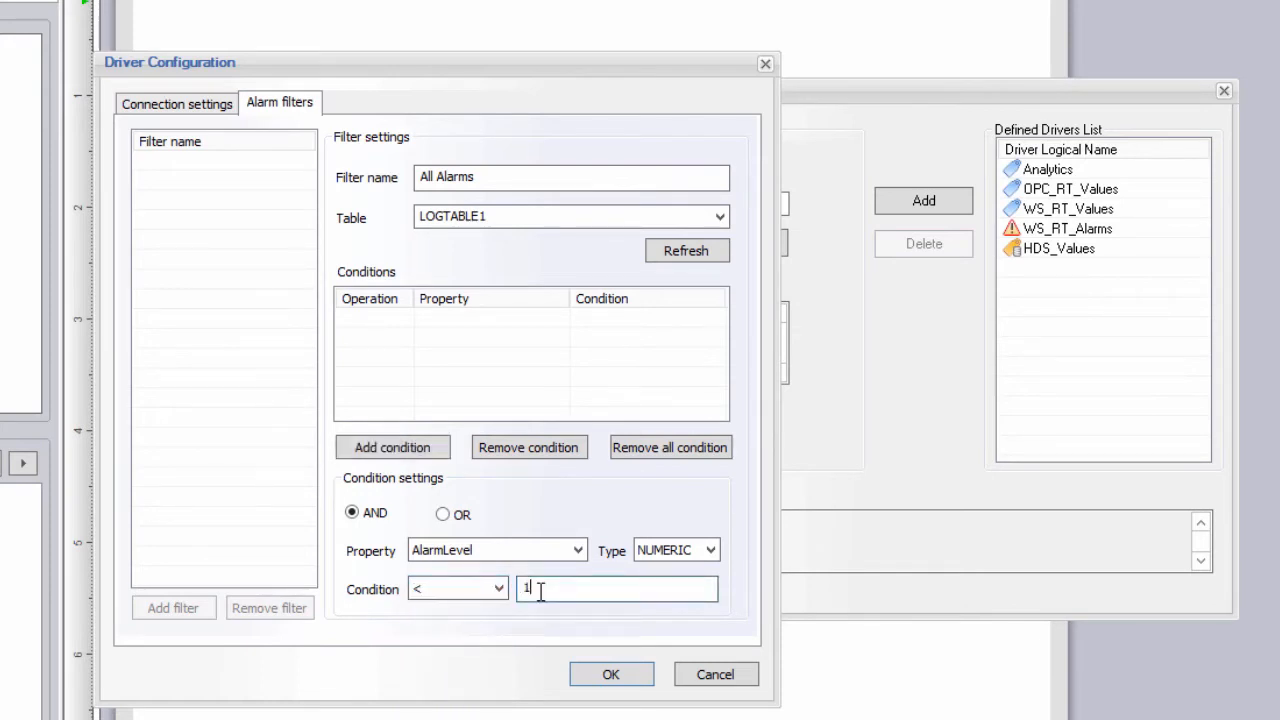
type("000")
left_click(408, 455)
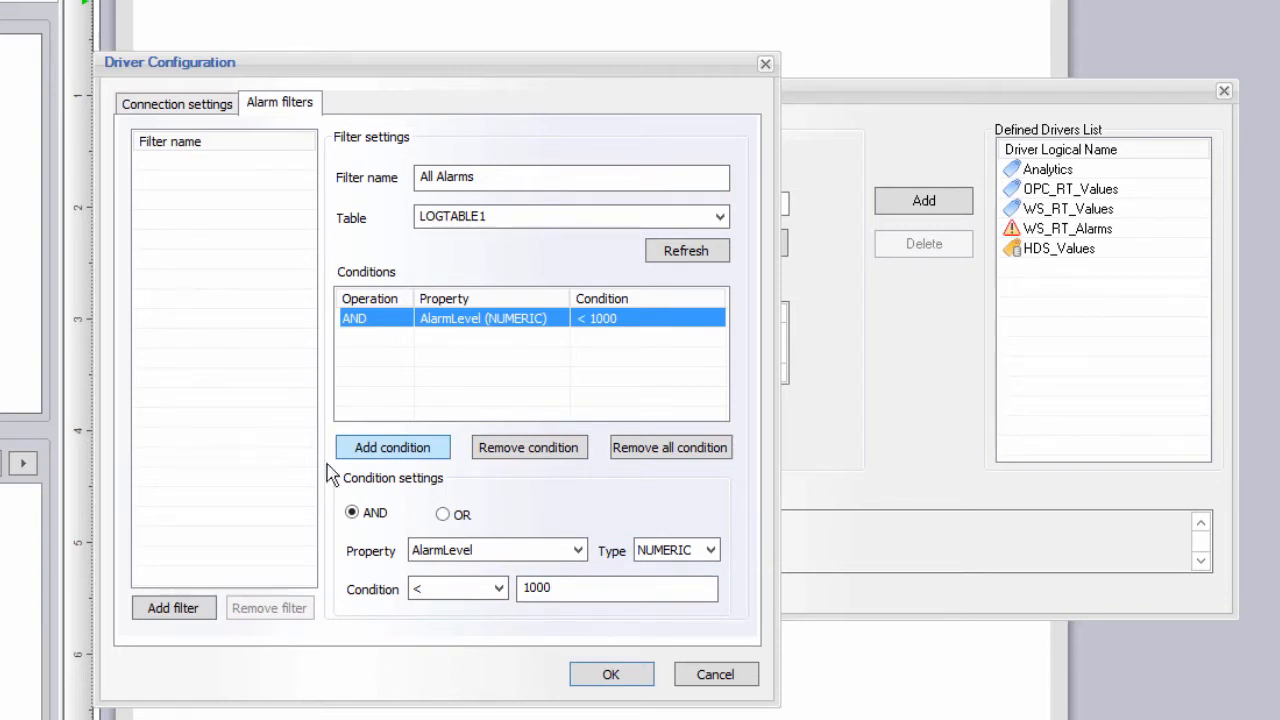
left_click(173, 610)
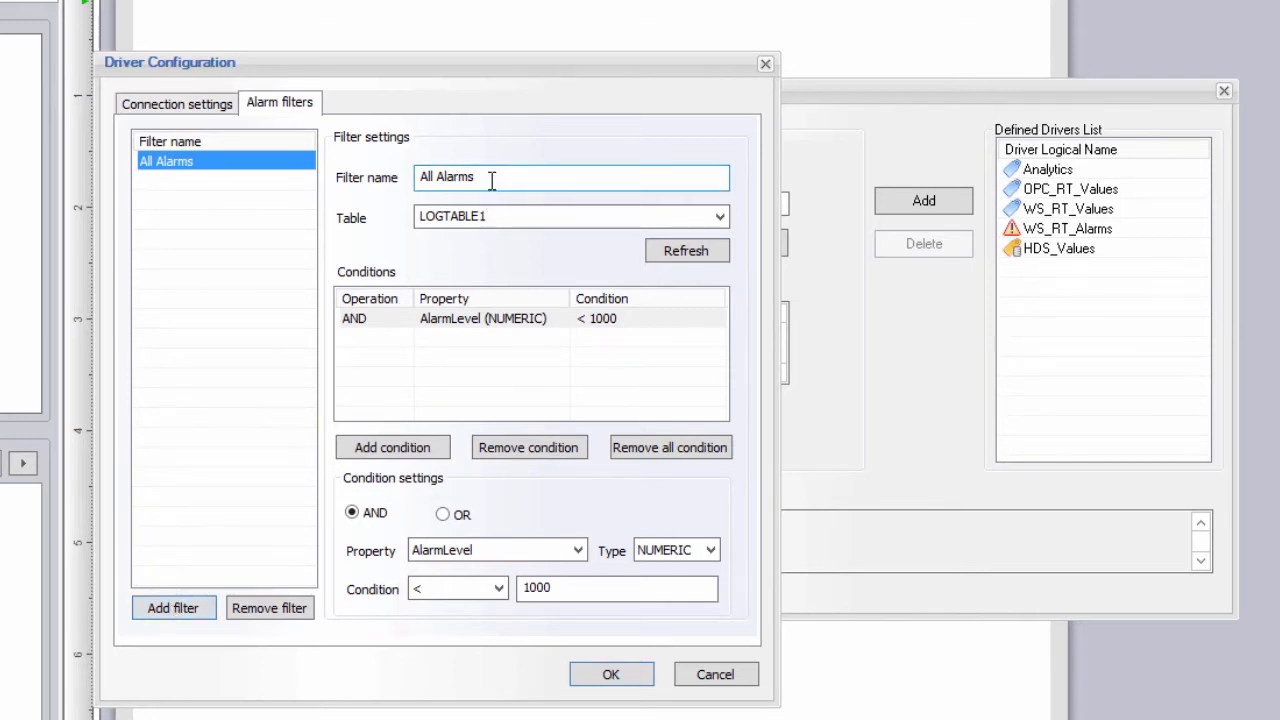
Add a filter named 'Hi Priority Electrical Alarms' and remove its copied AlarmLevel condition.
left_click_drag(491, 179, 378, 172)
type("Hi P")
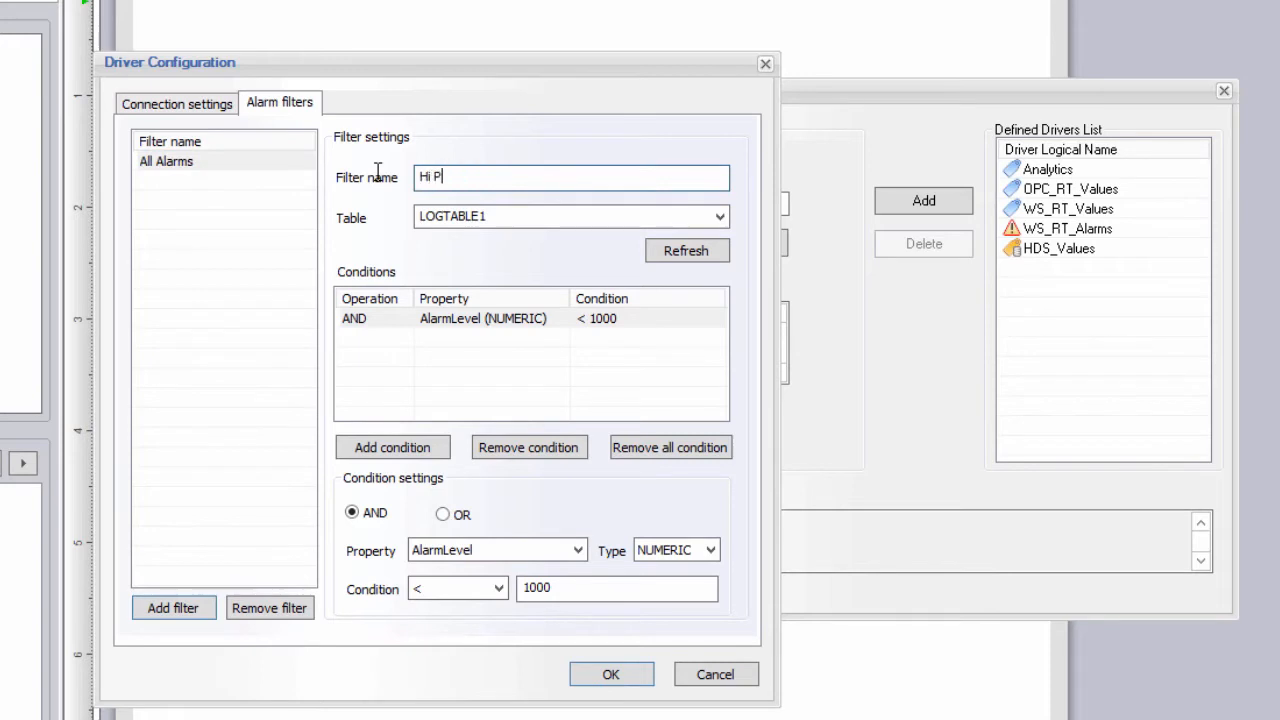
type("riority Electrical Alarms")
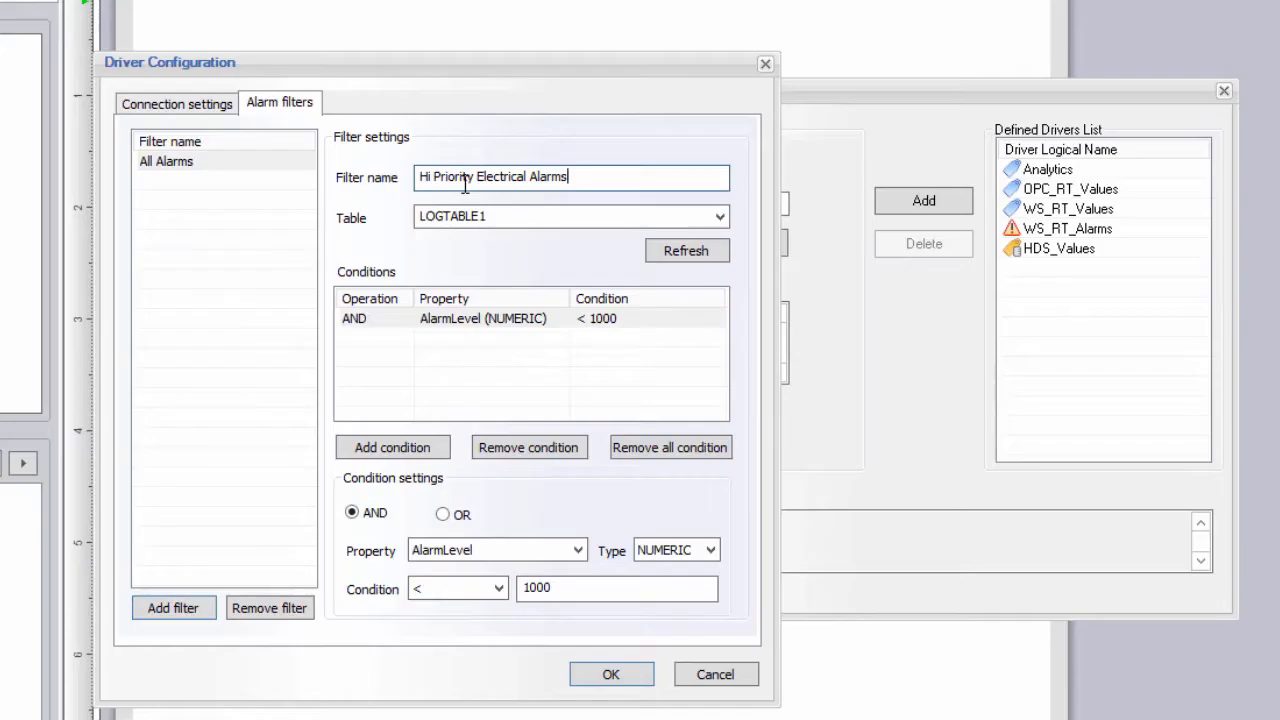
left_click(173, 608)
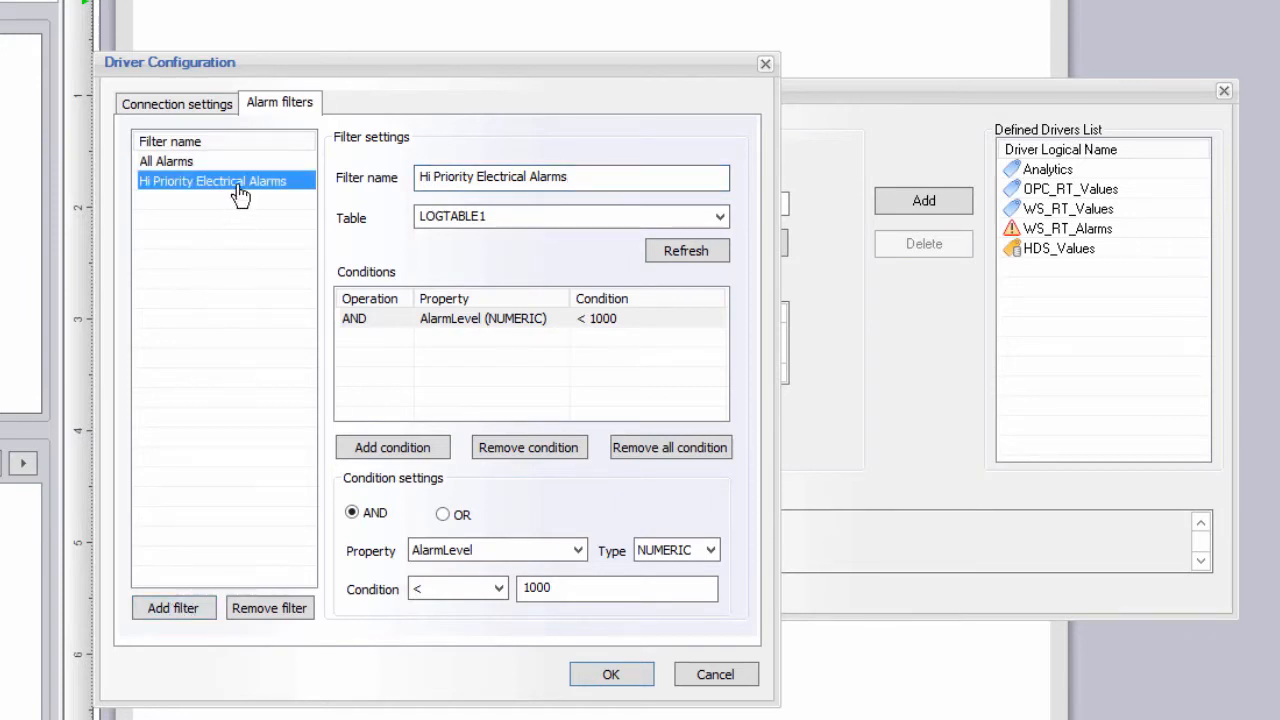
left_click(456, 320)
left_click(512, 450)
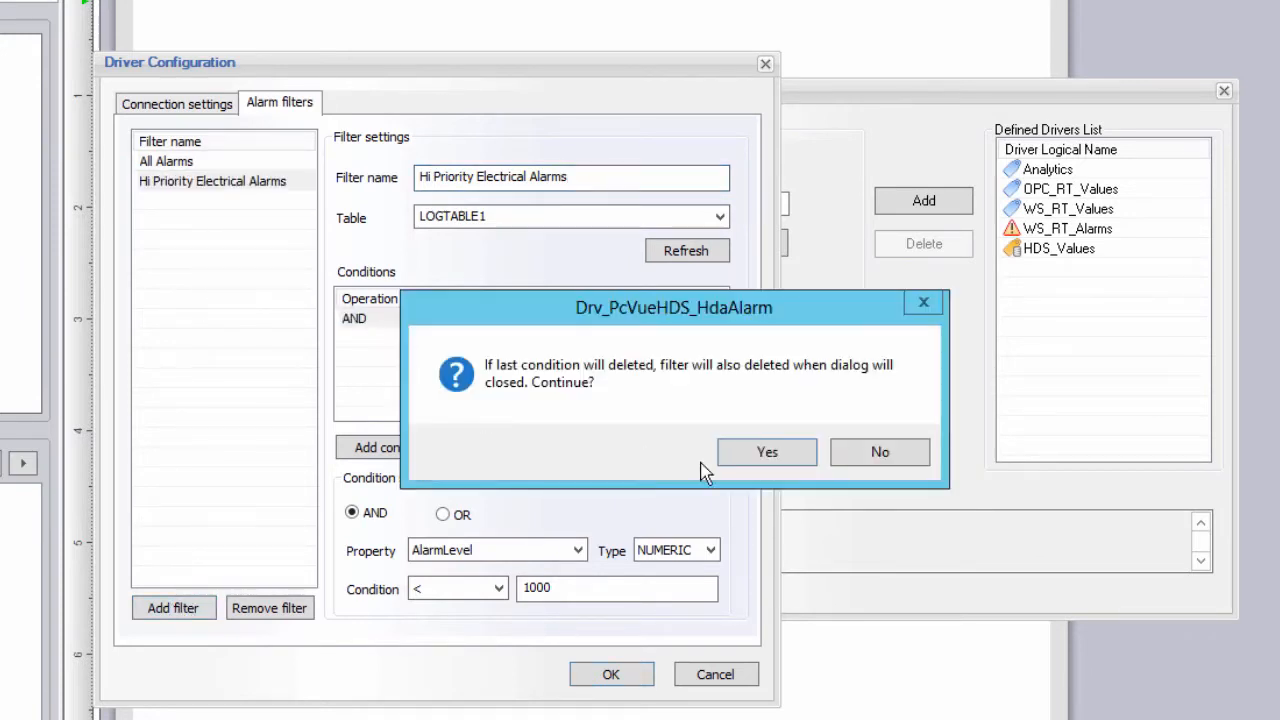
left_click(745, 455)
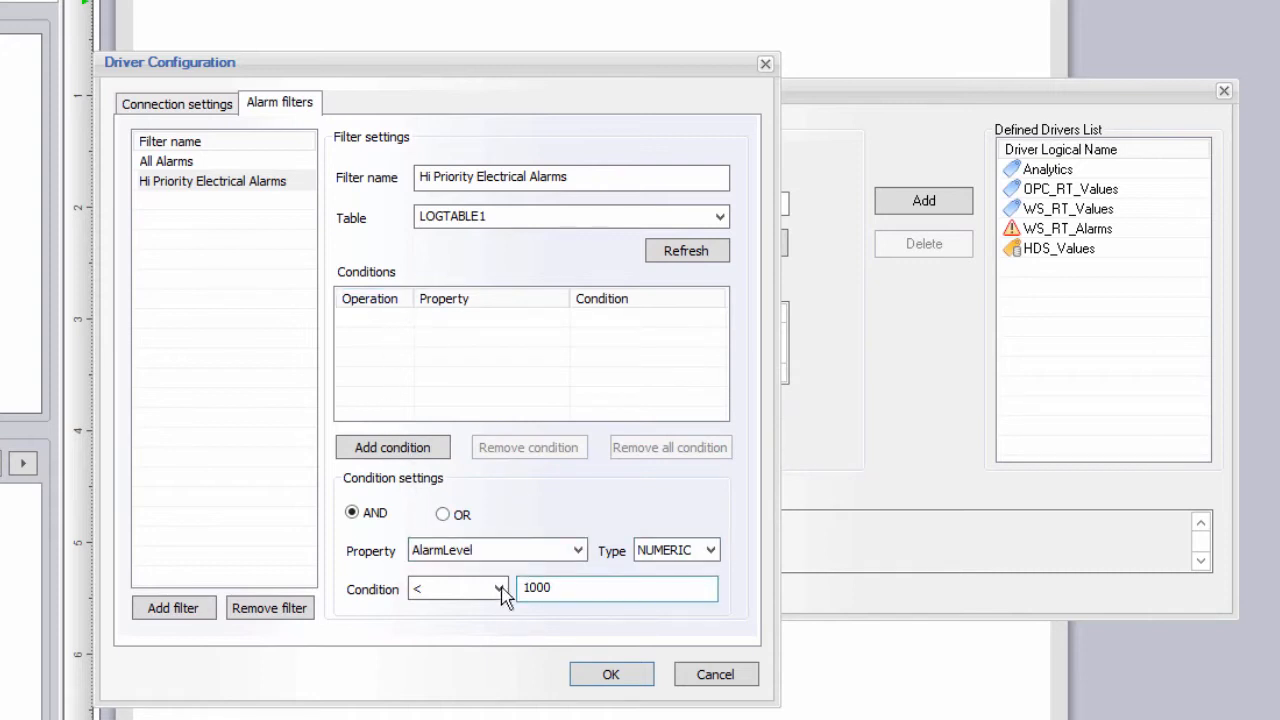
Add the condition AlarmLevel < 10, combined with AND.
left_click_drag(577, 591, 491, 588)
type("10")
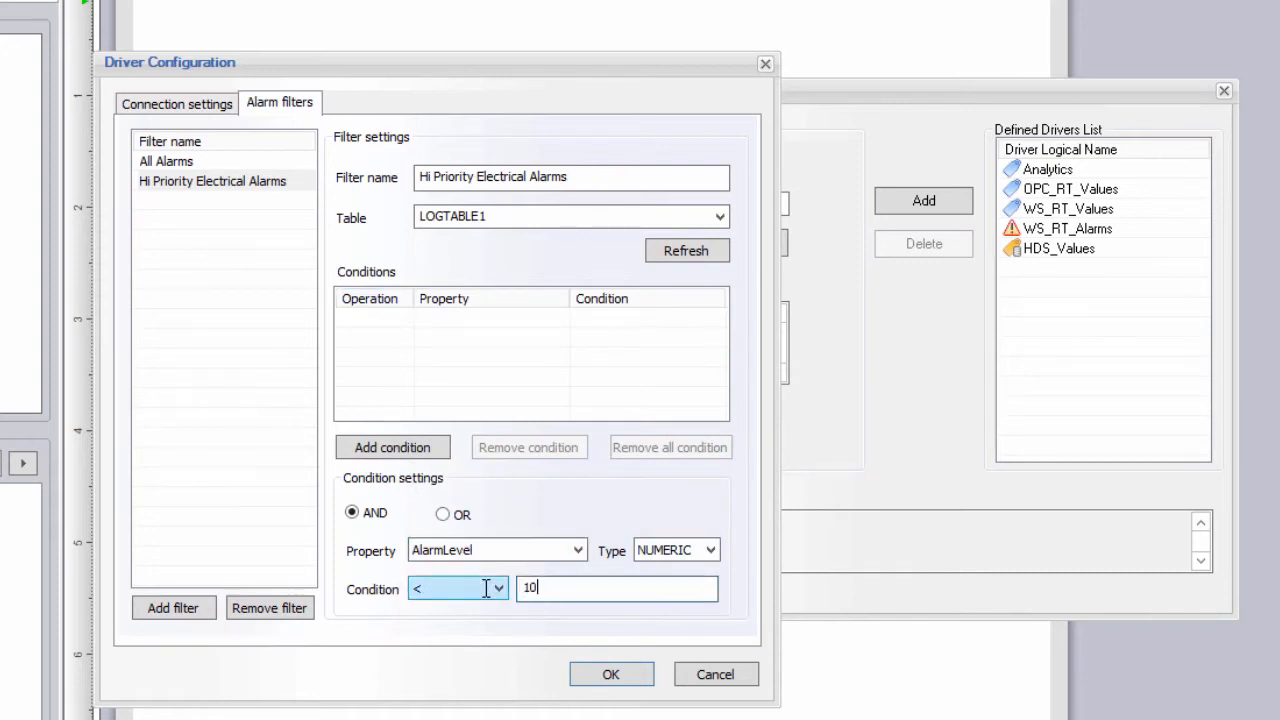
left_click(388, 452)
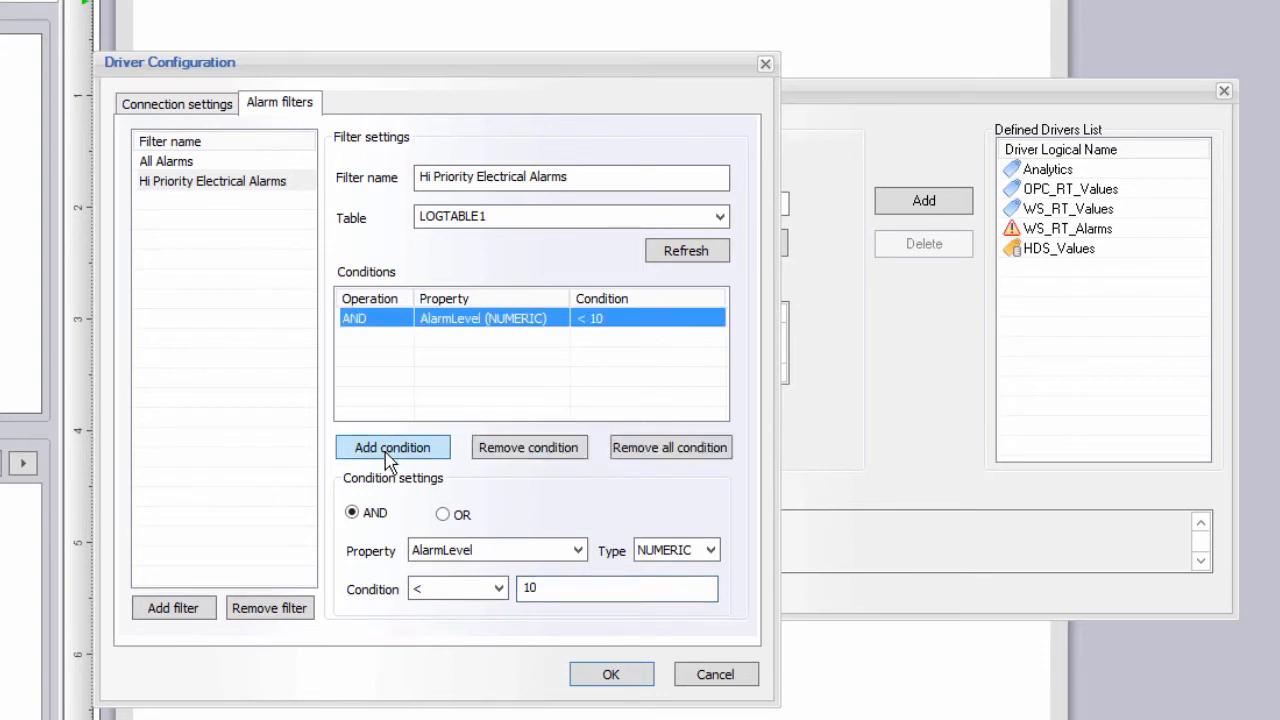
left_click(370, 518)
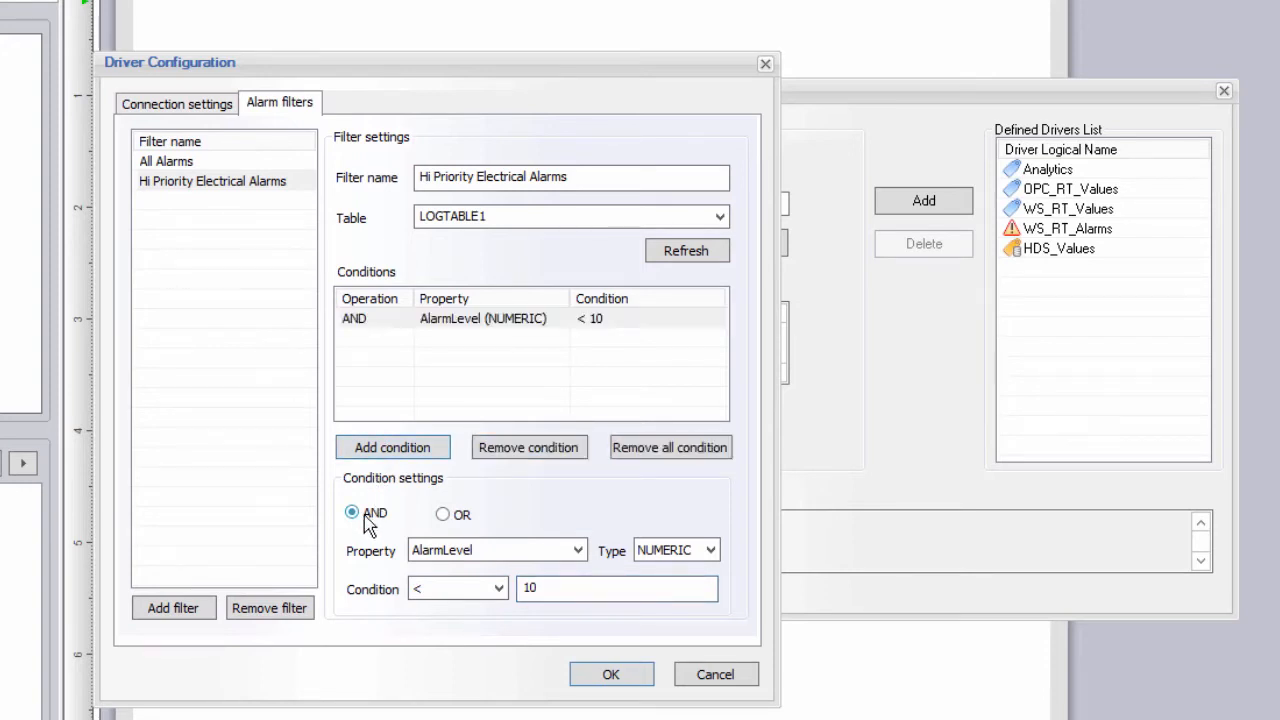
Add the condition Description LIKE '%Electric%' and review the finished filter.
left_click(582, 553)
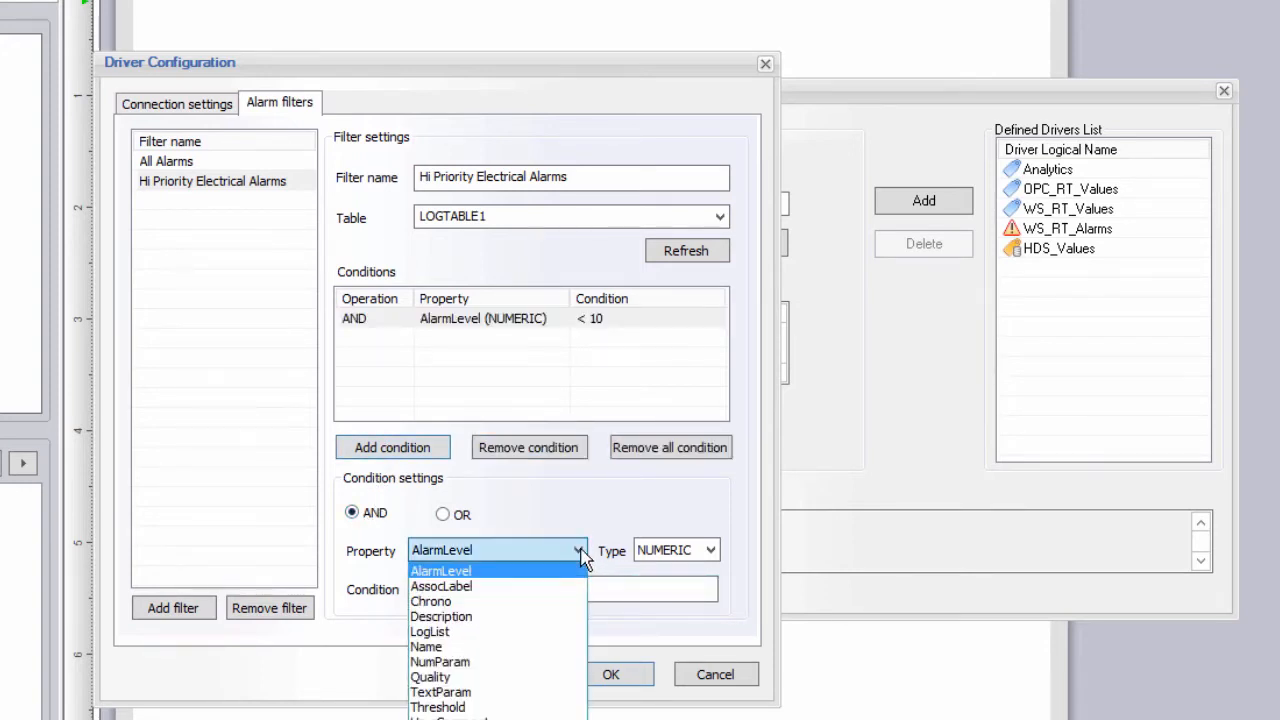
left_click(509, 617)
left_click(500, 590)
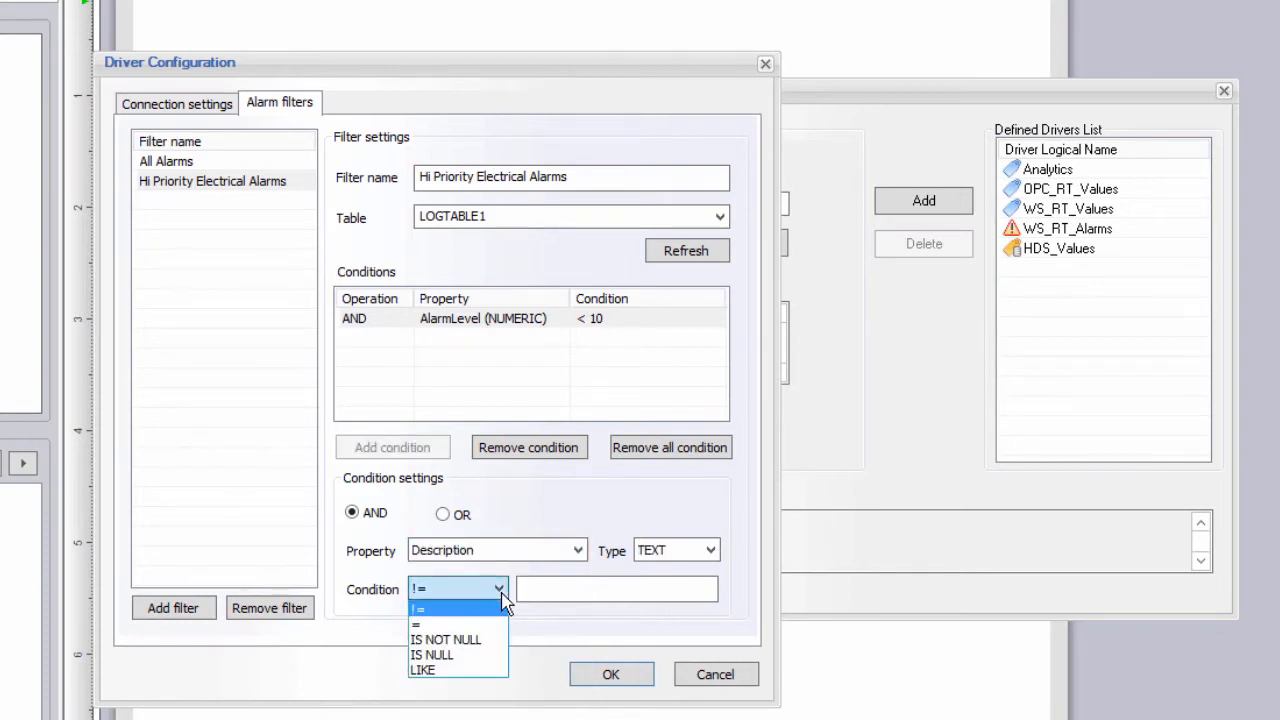
left_click(460, 669)
left_click(531, 589)
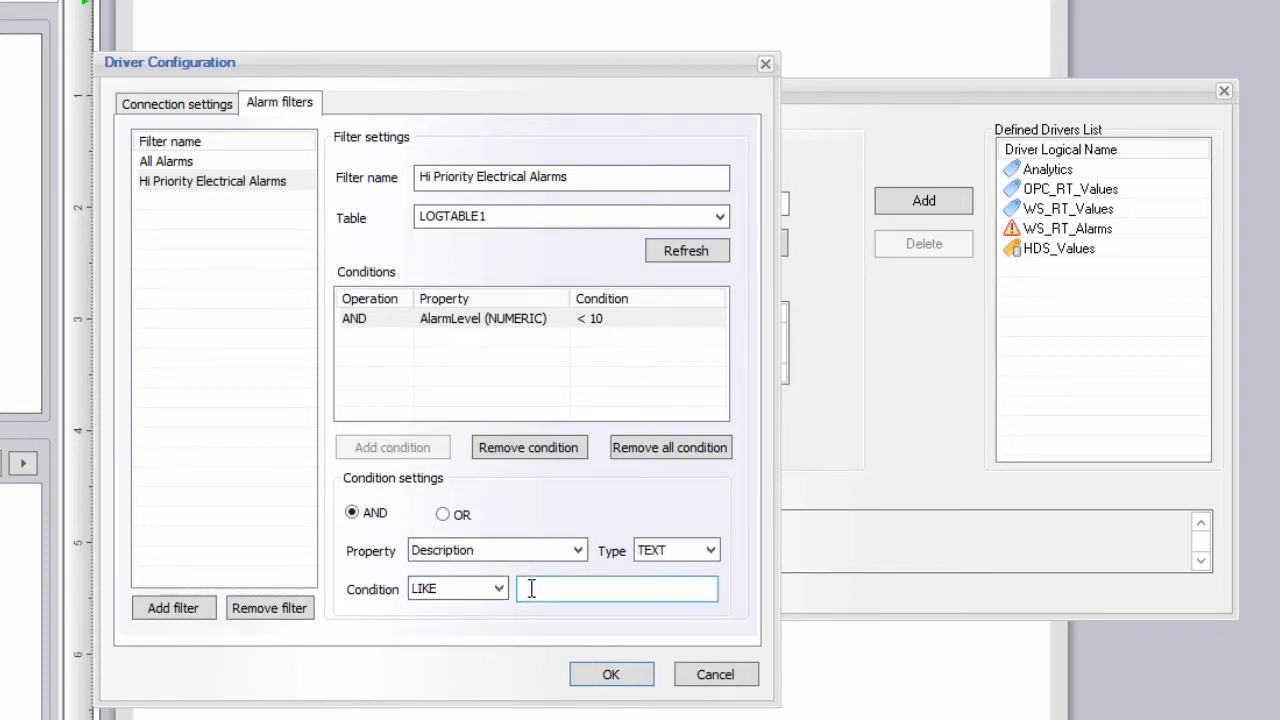
type("%")
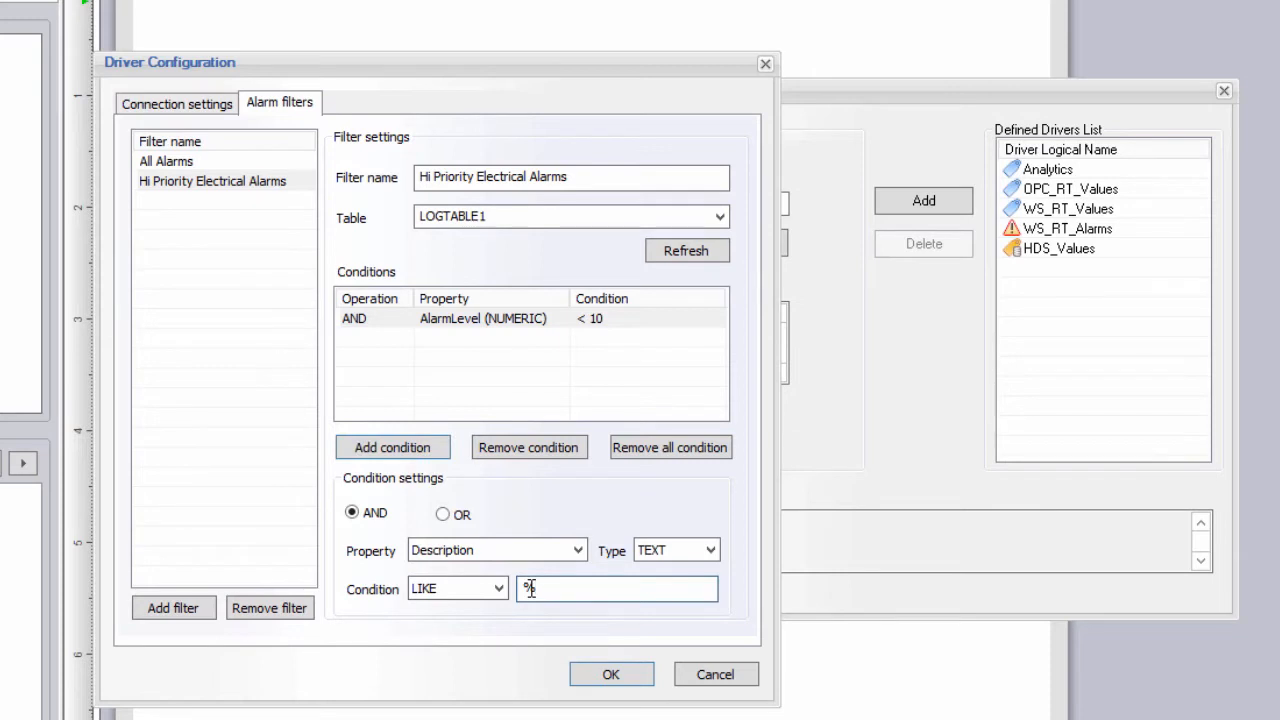
type("Electric%")
left_click(396, 450)
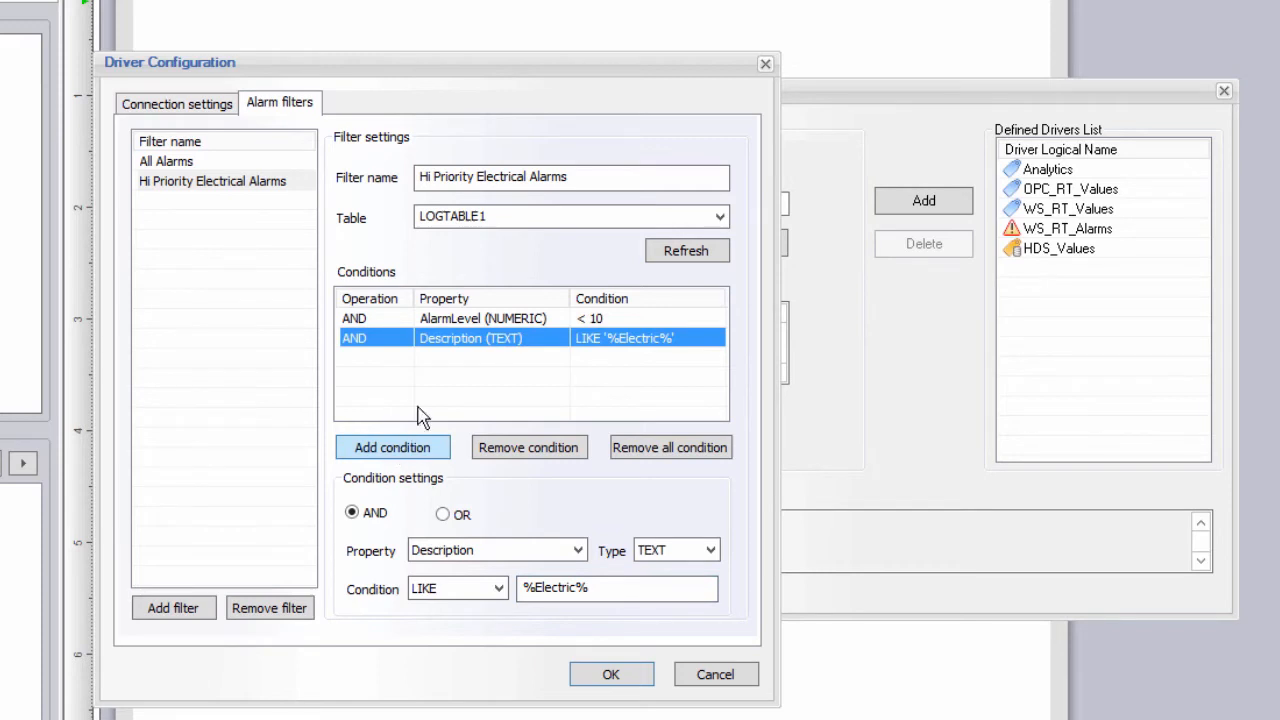
left_click(246, 180)
Add HDS_Alarms to the drivers and start a PcVue historical values Web Services driver named WS_Hist_Values.
left_click(605, 673)
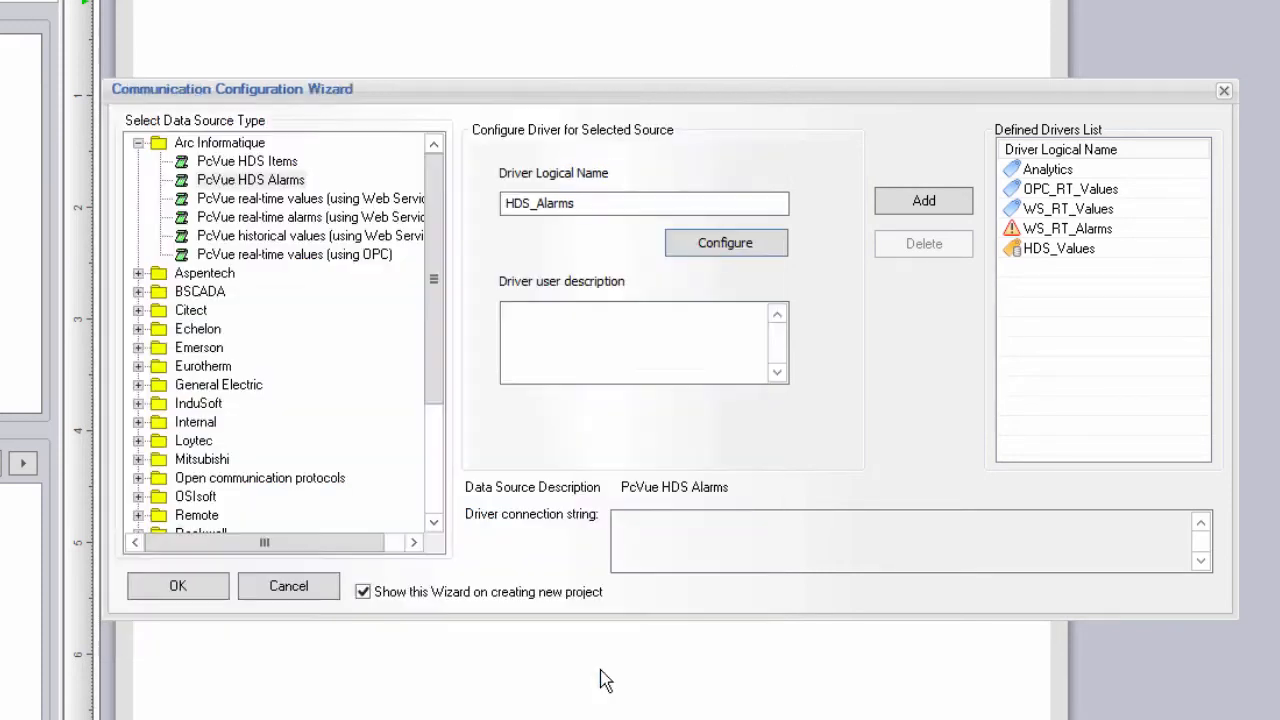
left_click(897, 210)
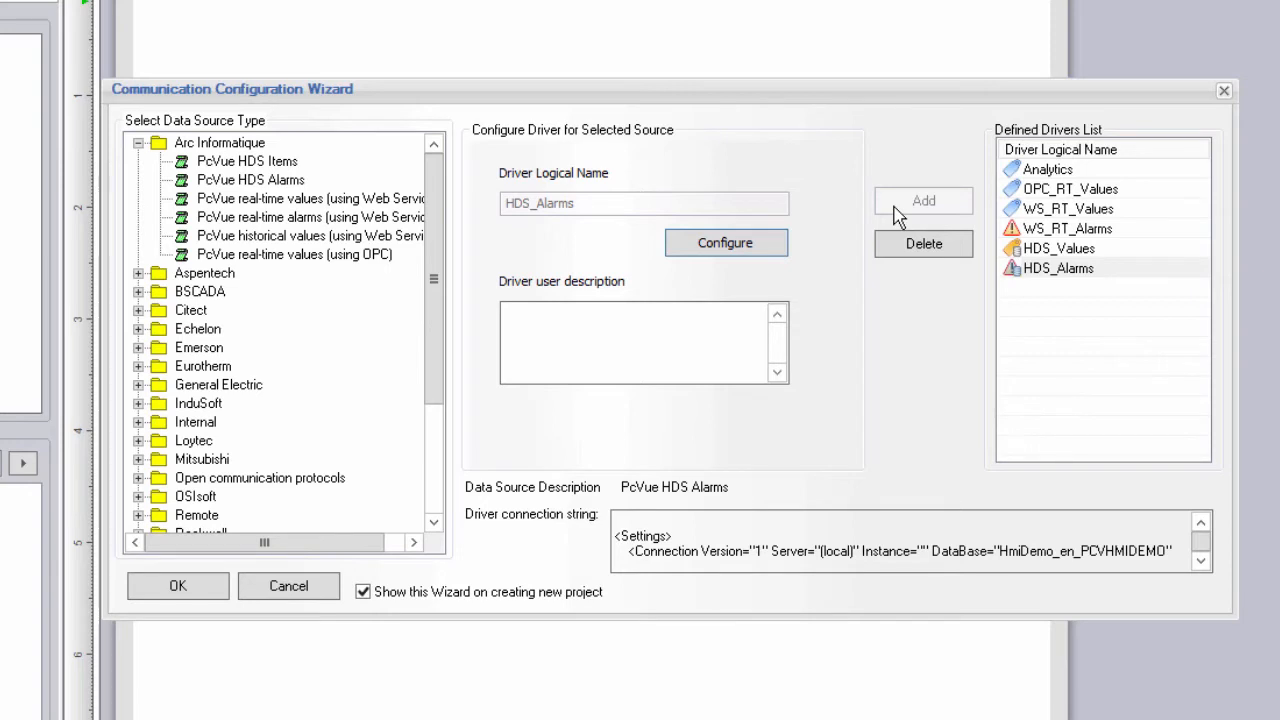
left_click(368, 240)
type("WS_Hist_")
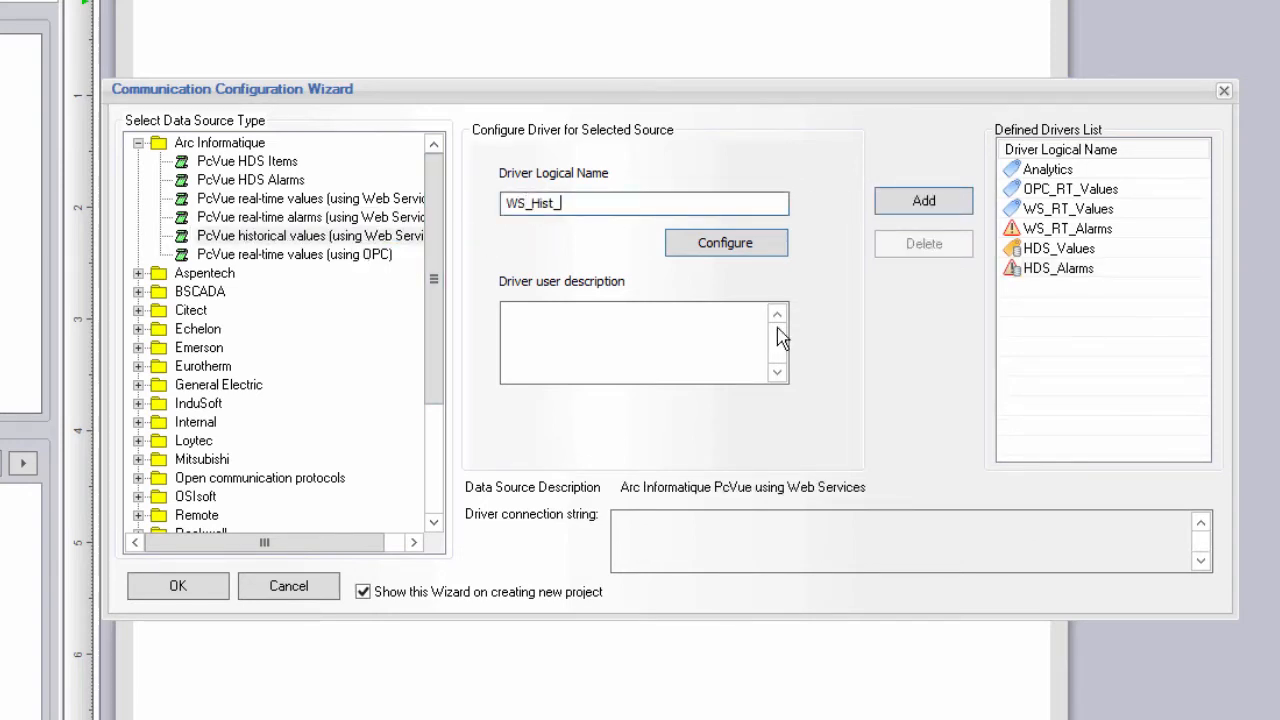
type("Values")
Connect WS_Hist_Values to host localhost with the login username and password, test it, and add it.
left_click(756, 252)
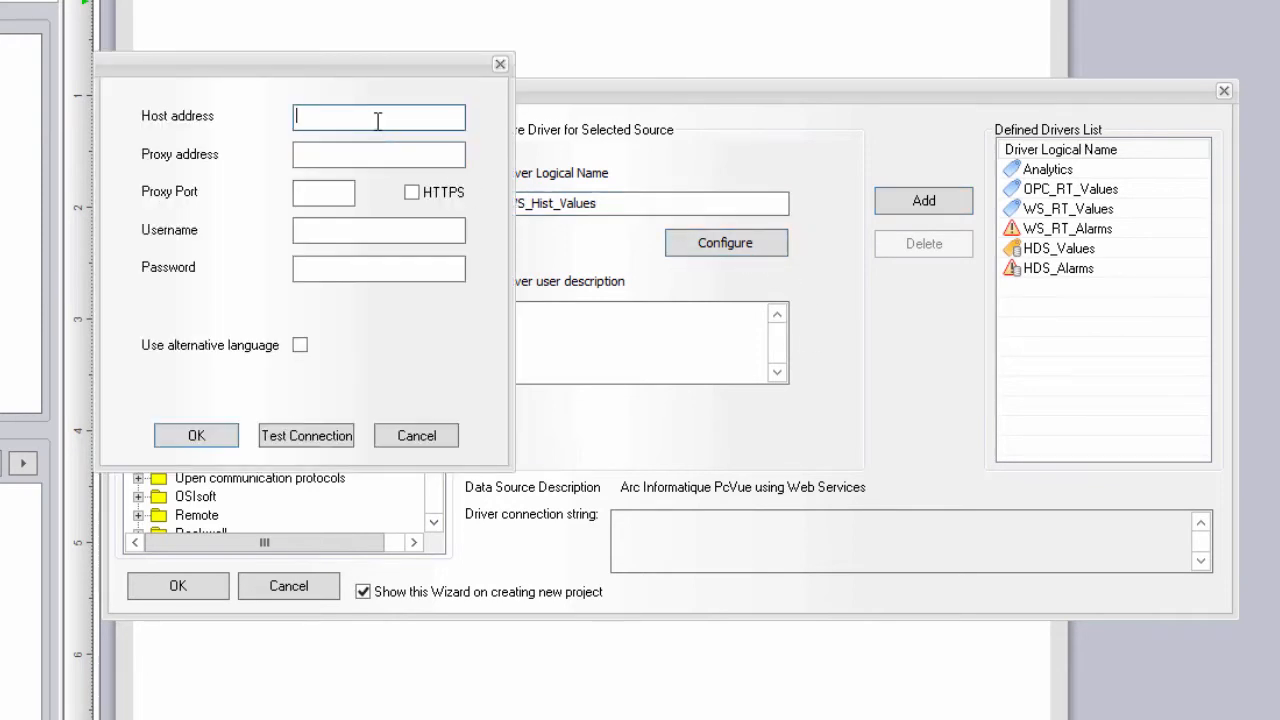
type("localhost")
left_click(344, 234)
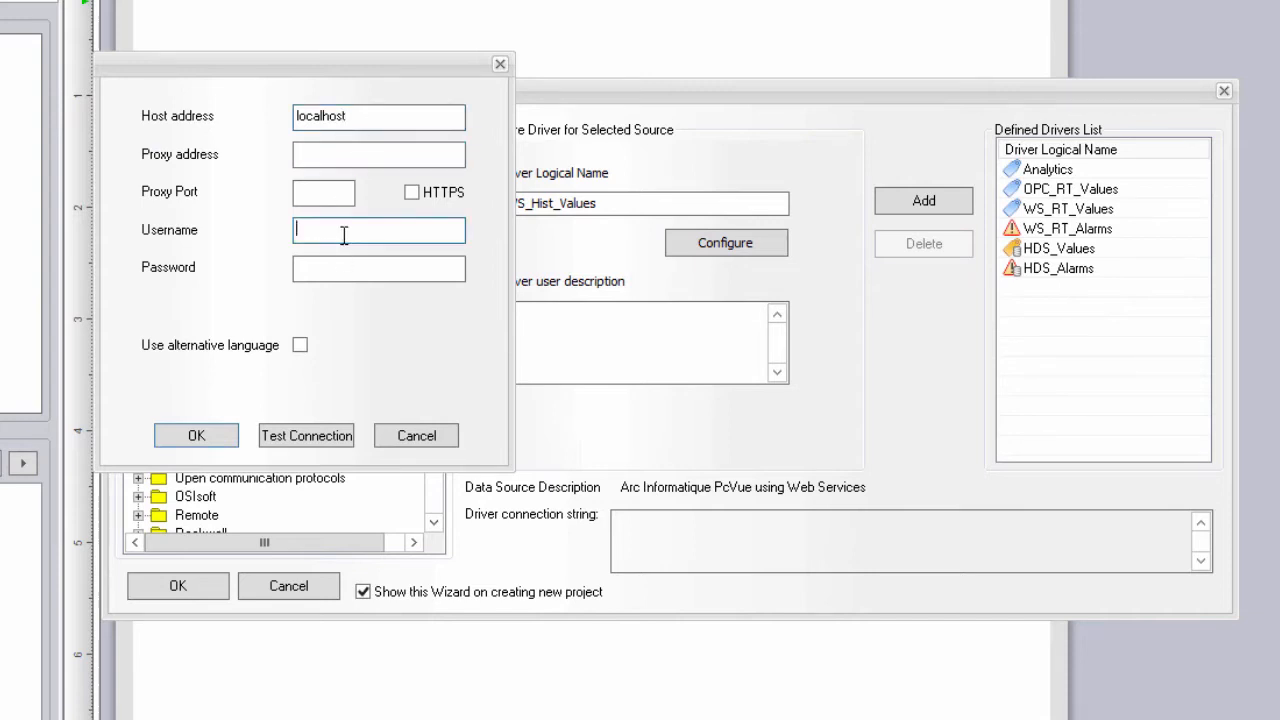
type("weben")
key("Tab")
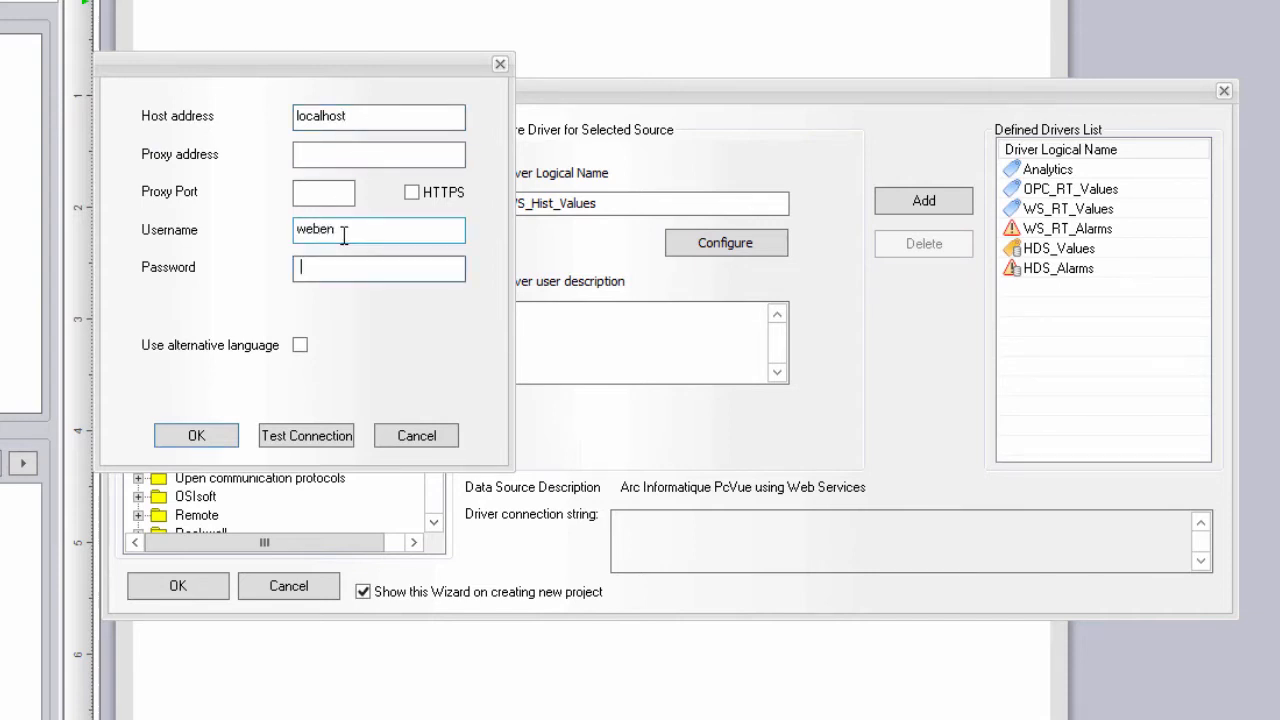
type("weben")
left_click(327, 437)
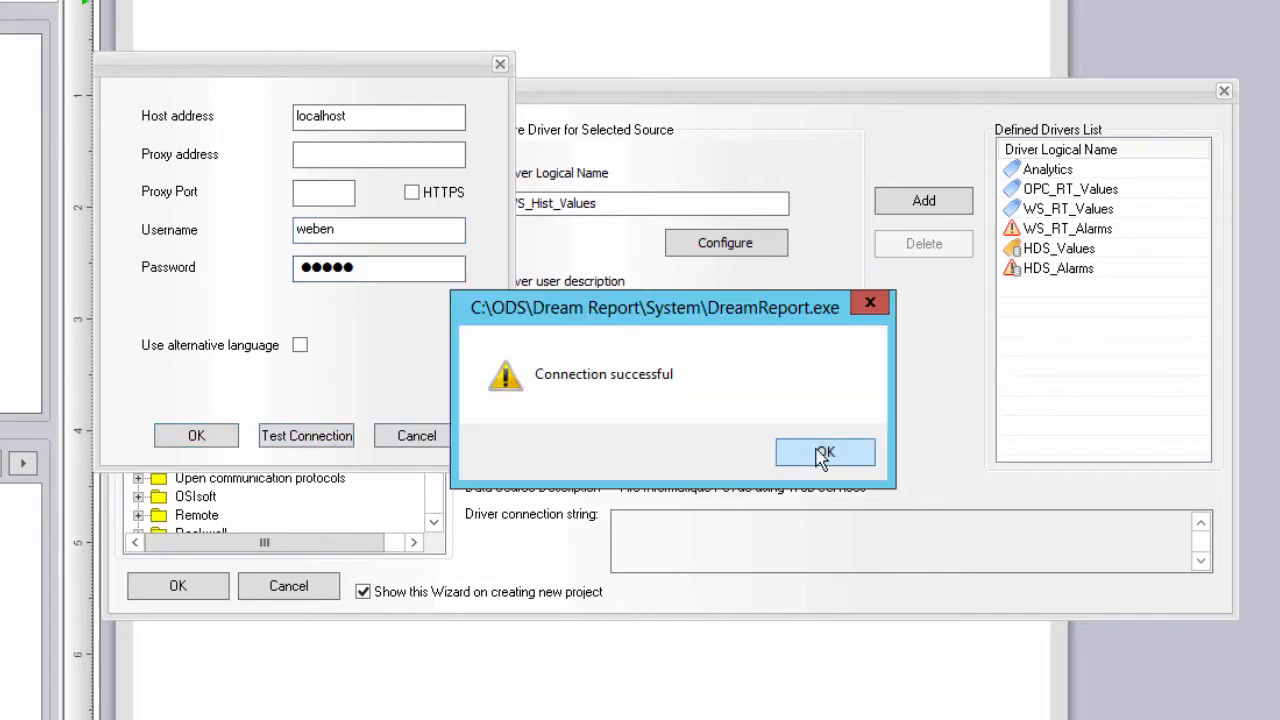
left_click(822, 452)
left_click(203, 436)
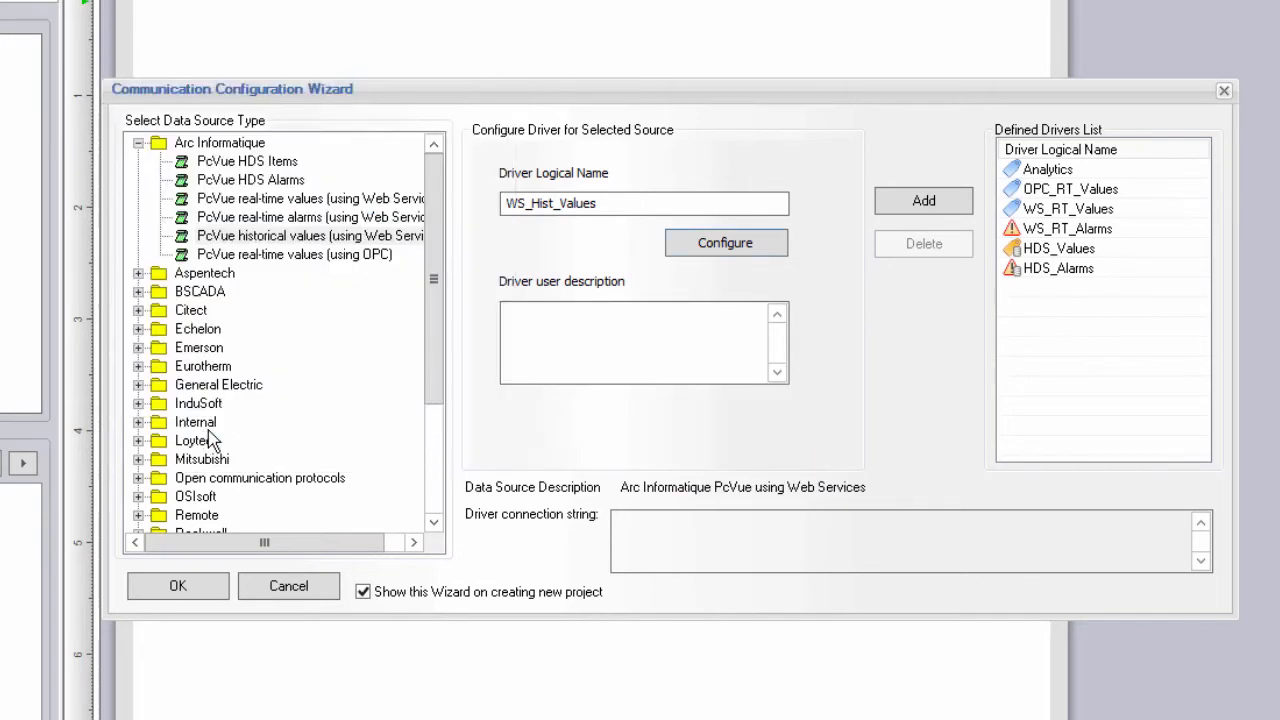
left_click(935, 205)
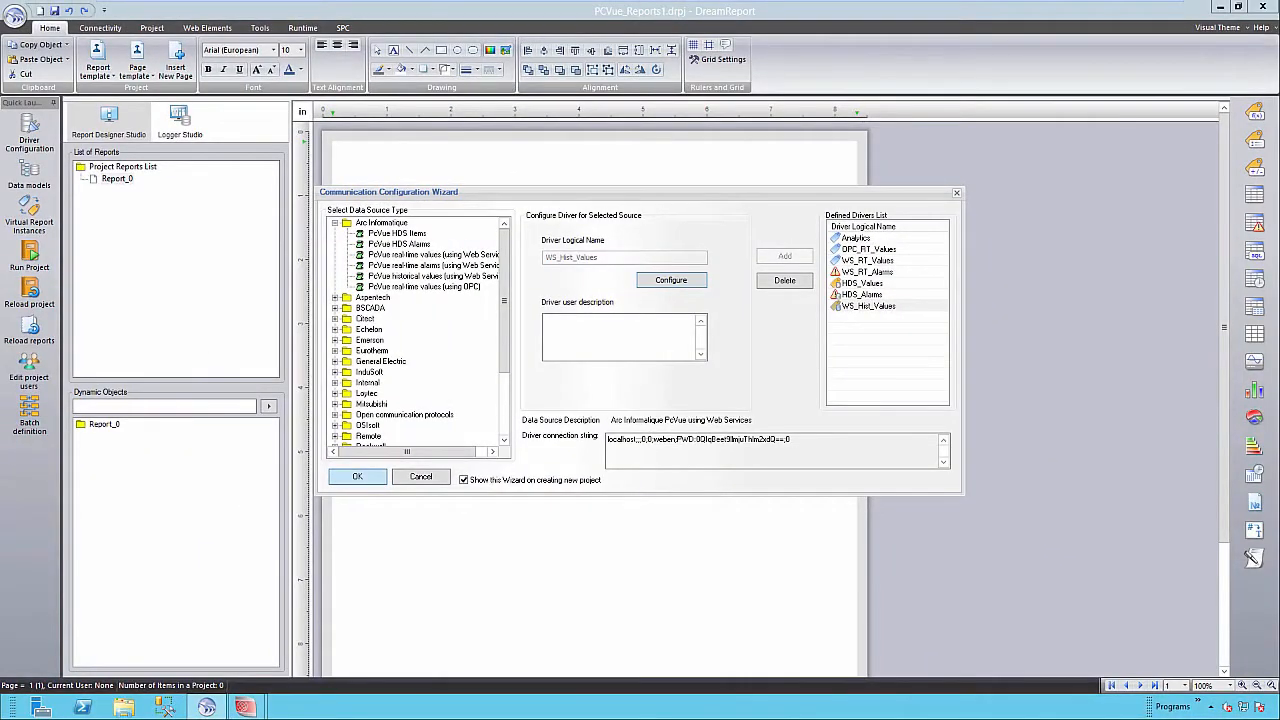
Finish the Communication Configuration Wizard with all new drivers kept, then bring up the Project settings.
left_click(357, 476)
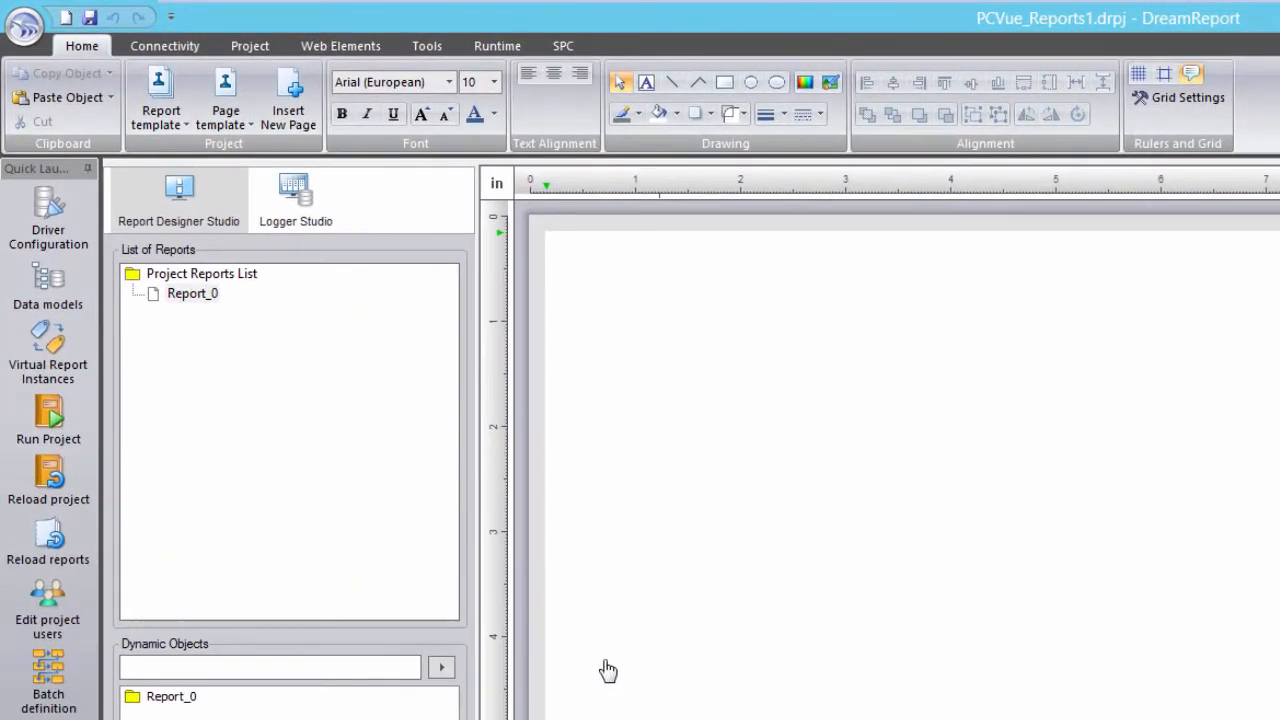
left_click(251, 47)
Compare the MS SQL Server and DSN project database options, then keep MS Access and close.
left_click(86, 98)
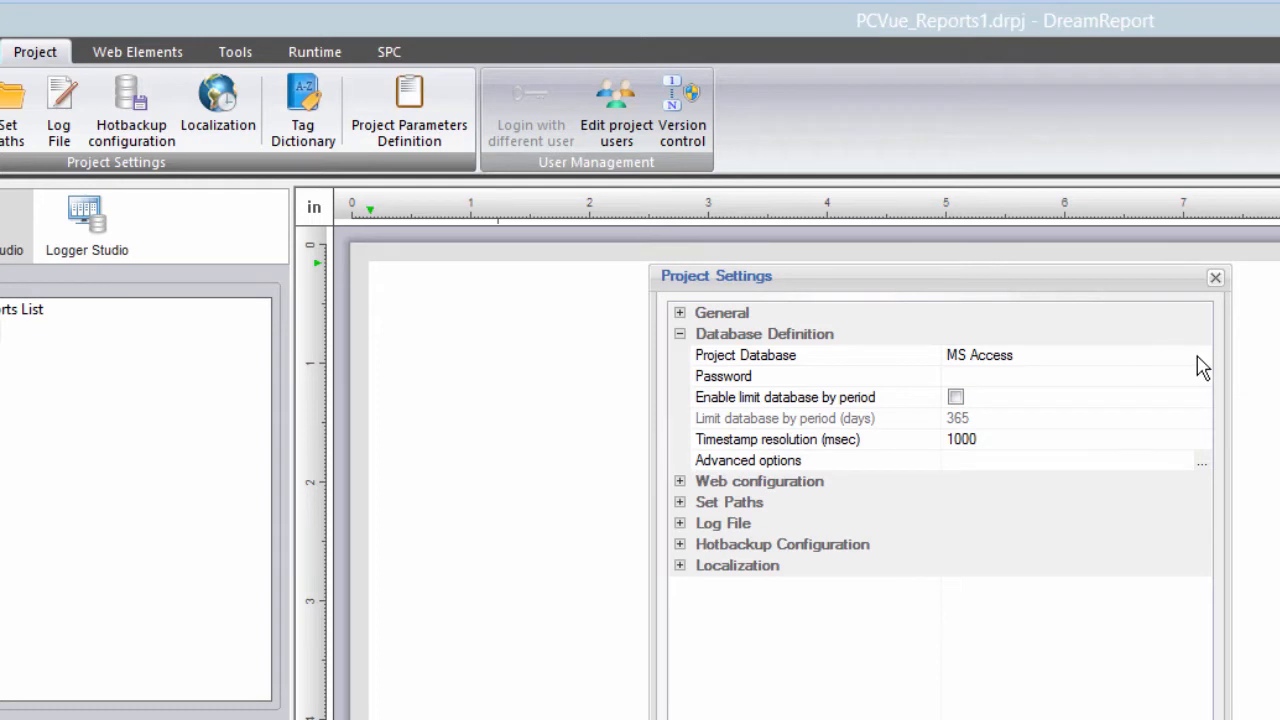
left_click(1203, 357)
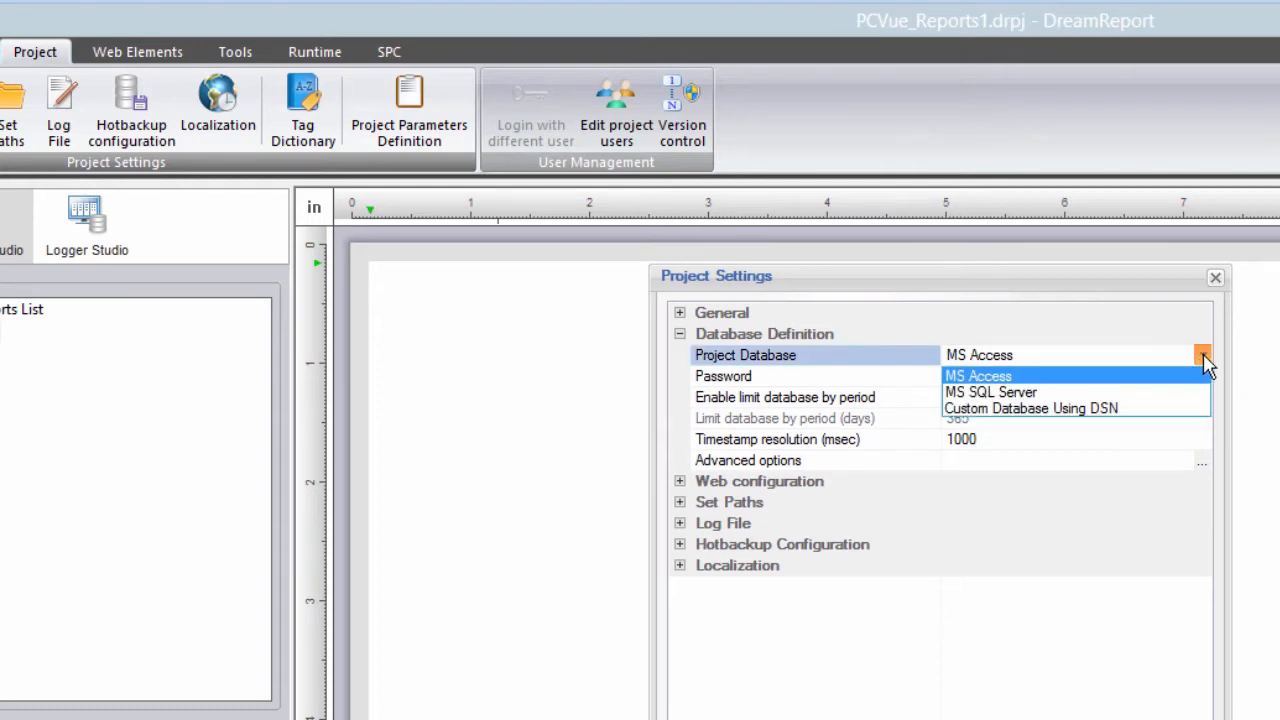
left_click(1158, 393)
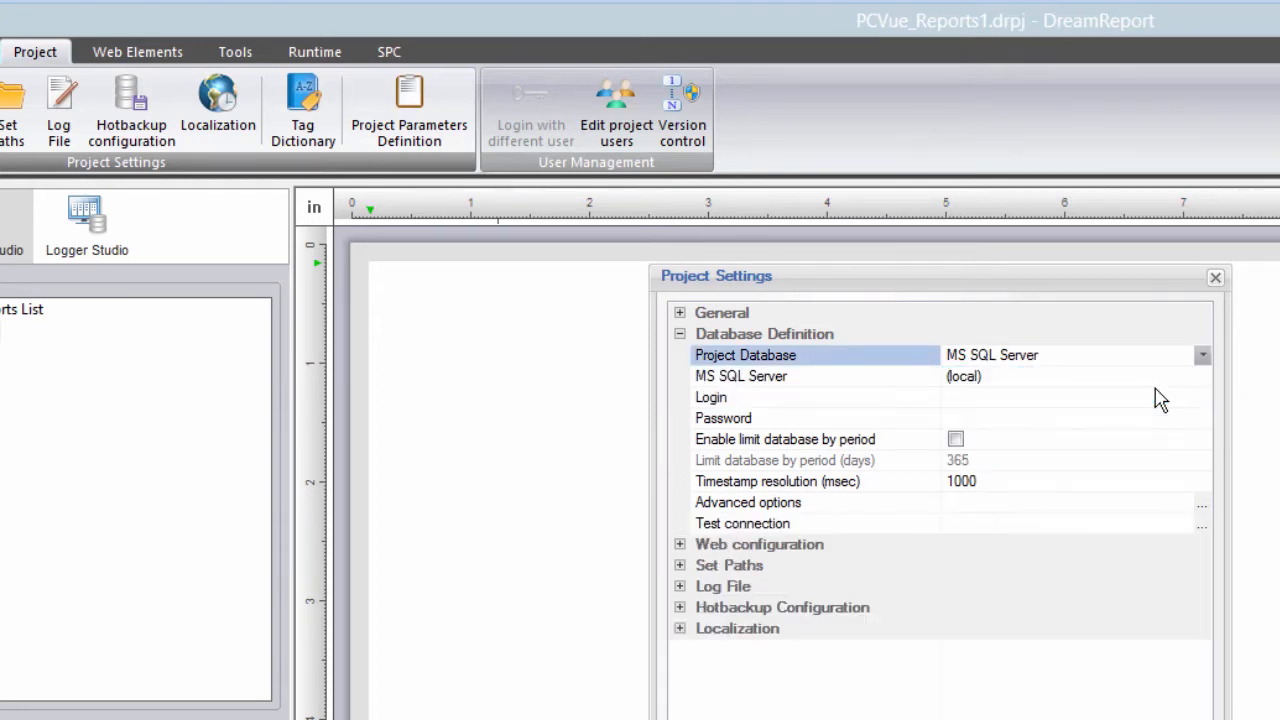
left_click(1202, 356)
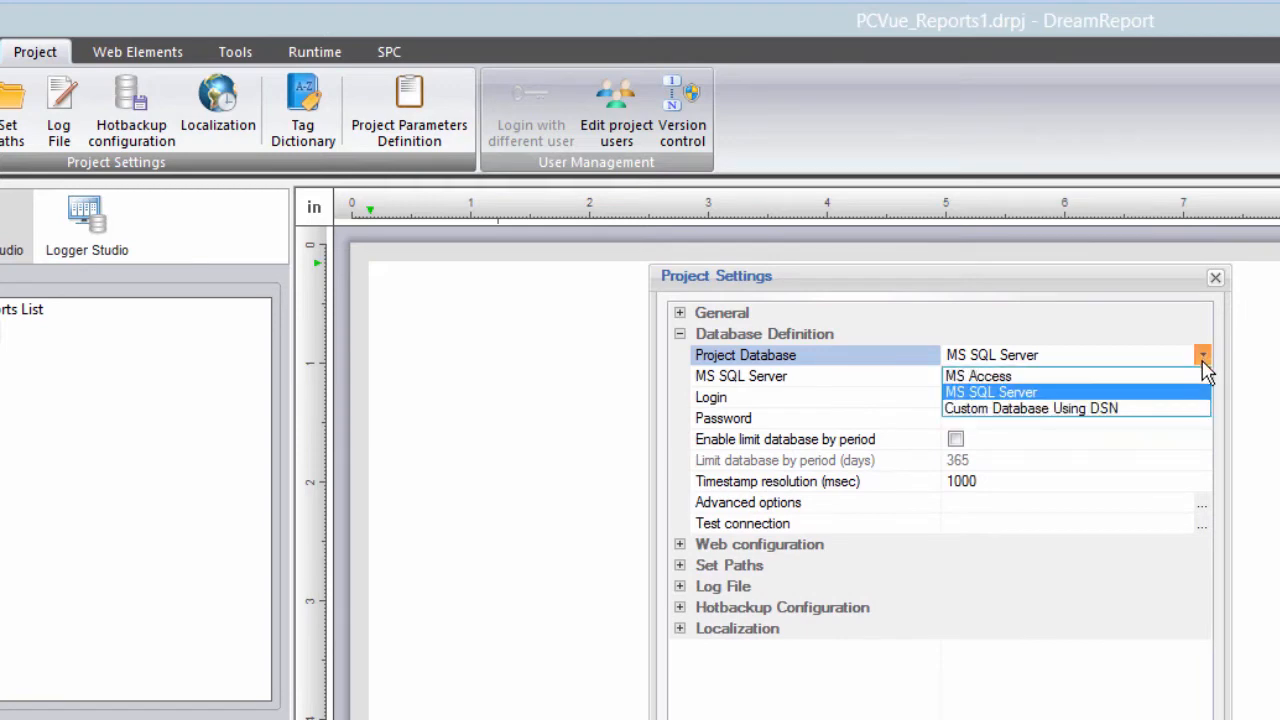
left_click(1175, 410)
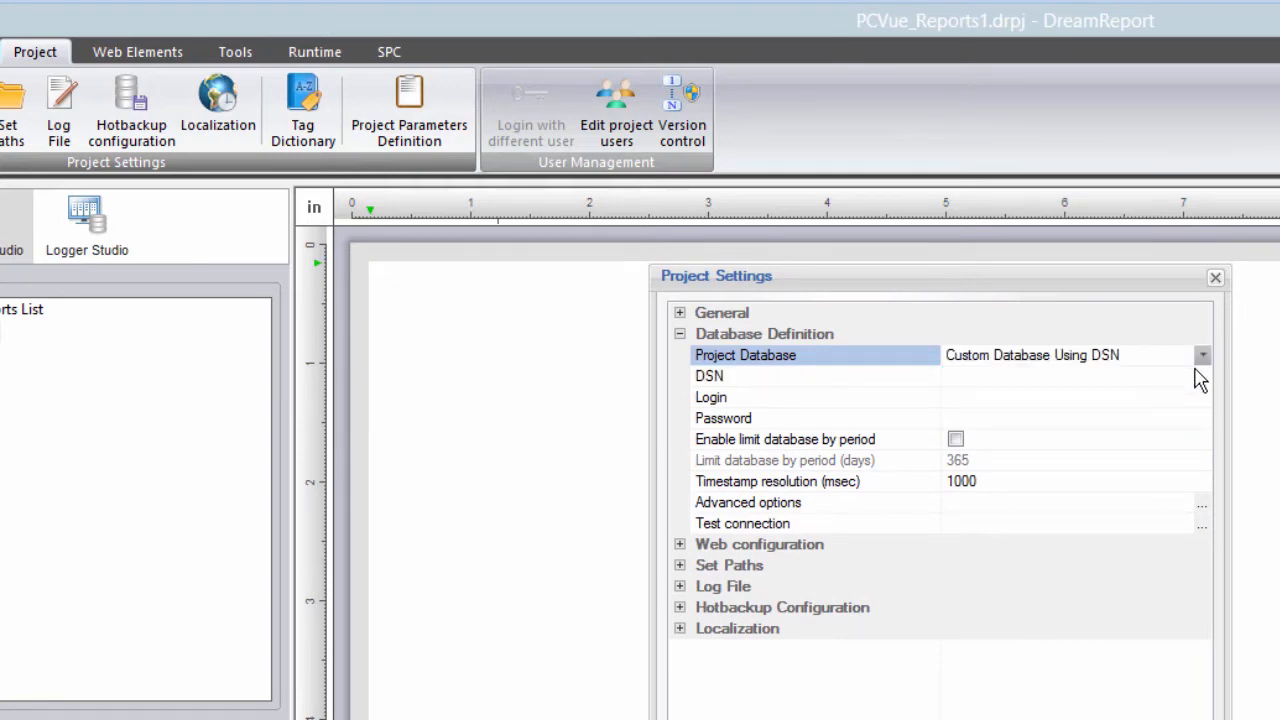
left_click(1200, 358)
left_click(1158, 376)
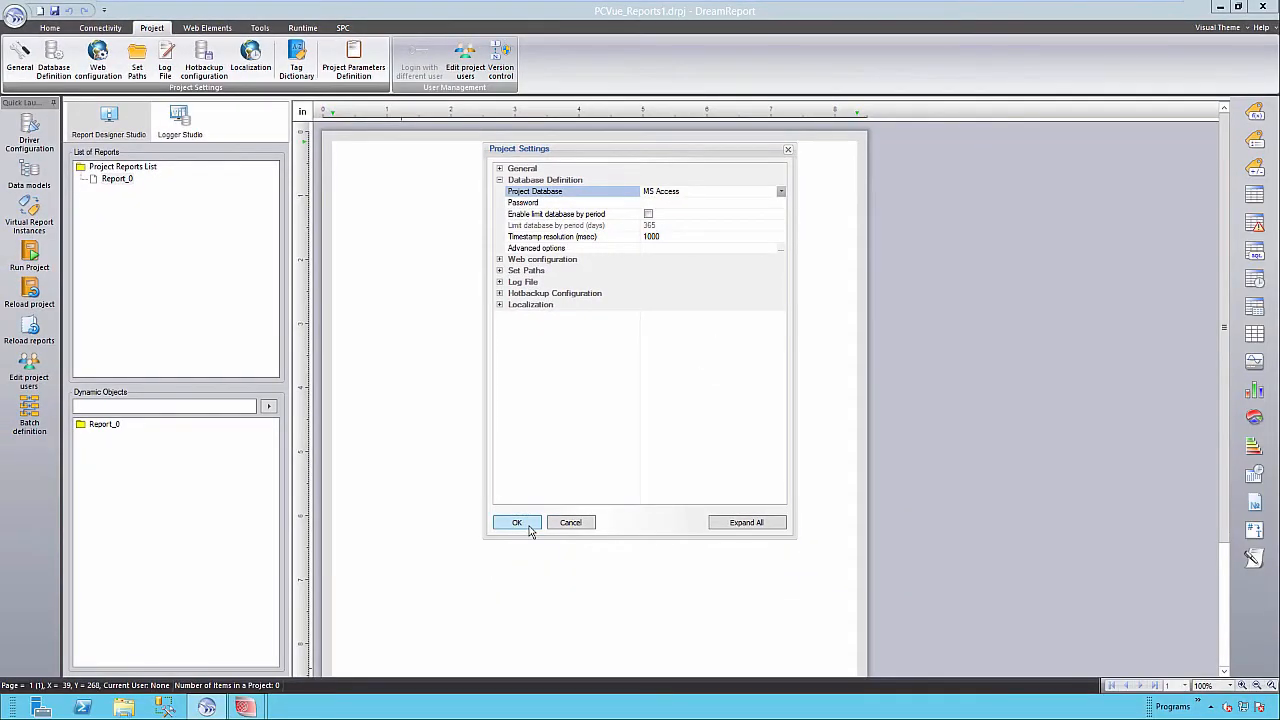
left_click(517, 523)
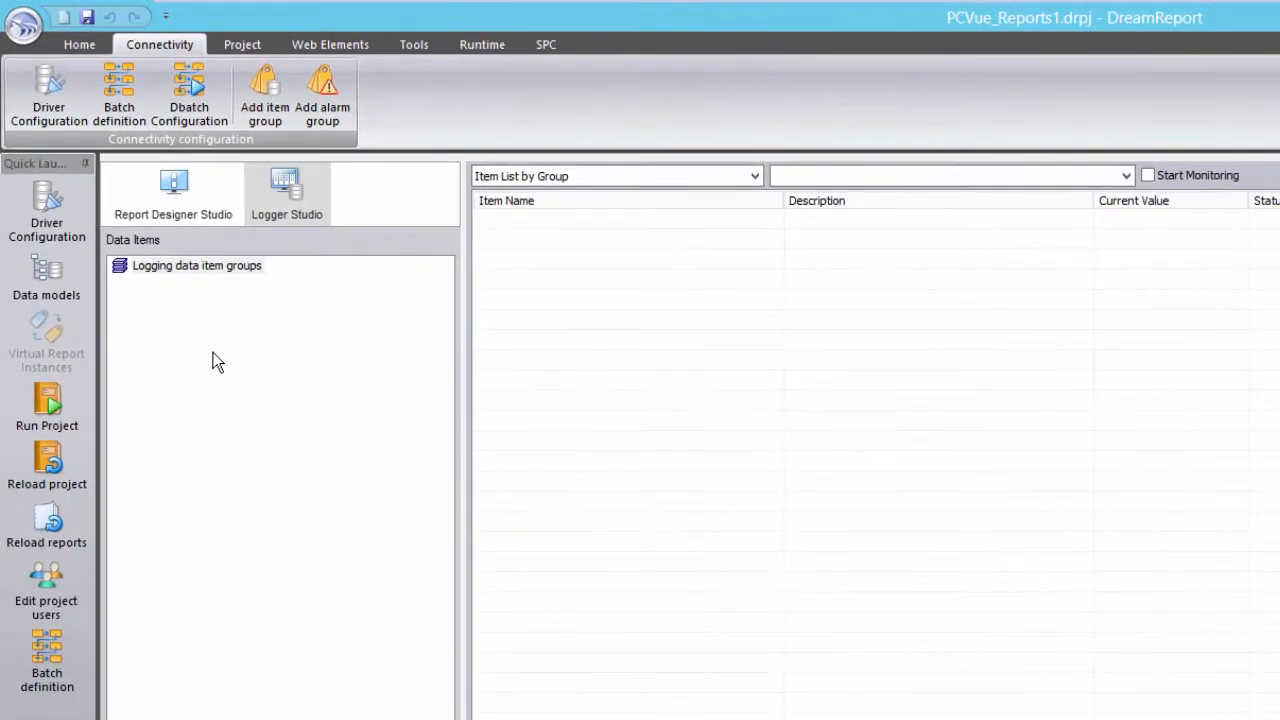
Create a new logging group named grpDeltaStored with OPC_RT_Values as its data source.
right_click(213, 352)
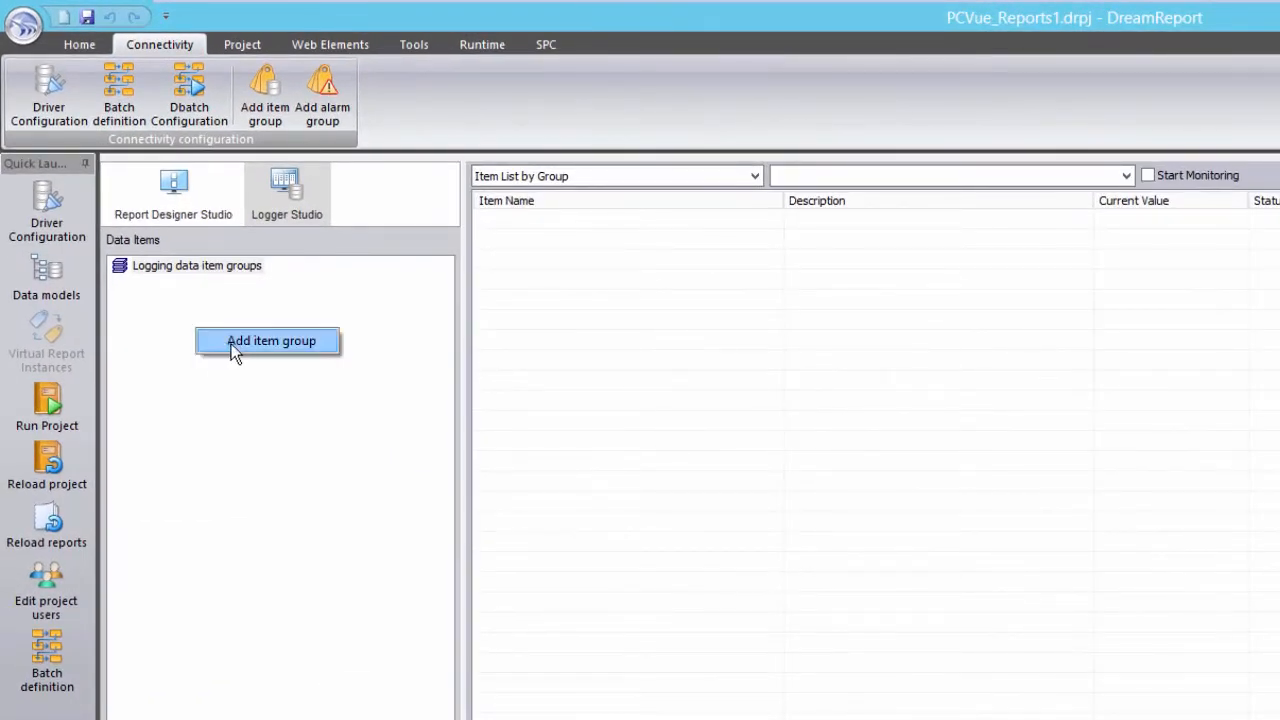
left_click(287, 342)
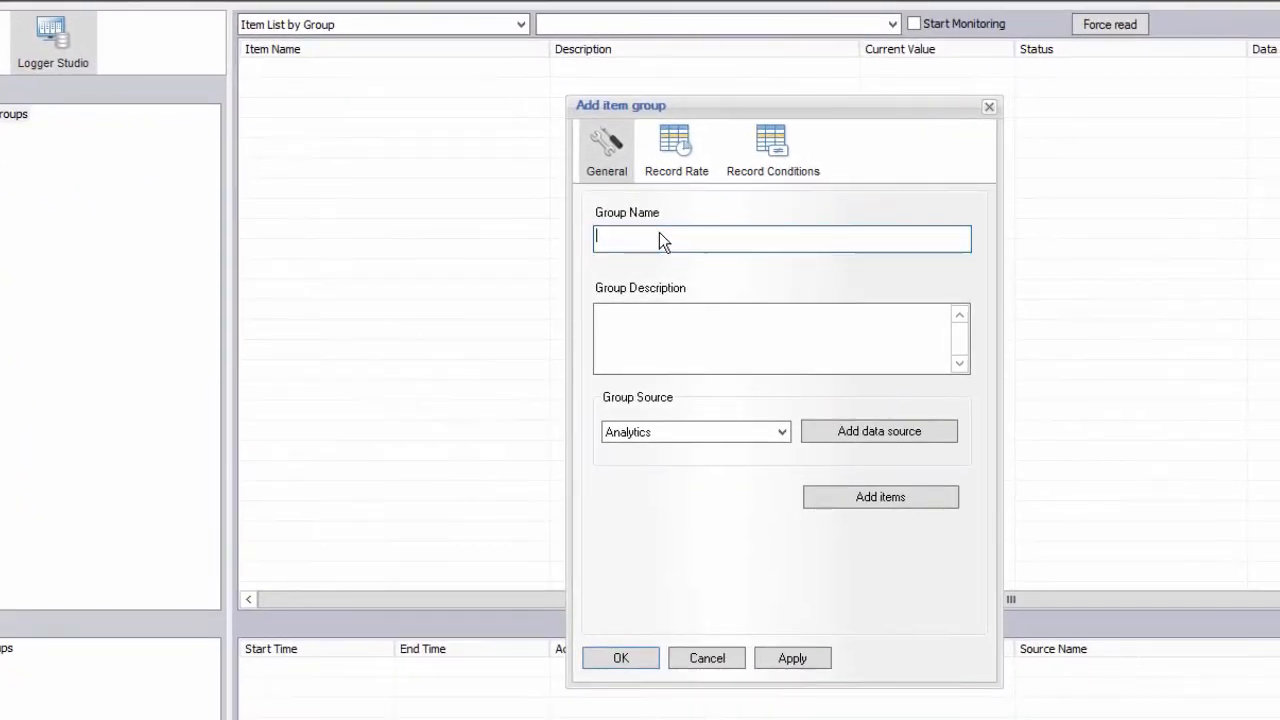
type("grpDeltaStored")
left_click(782, 431)
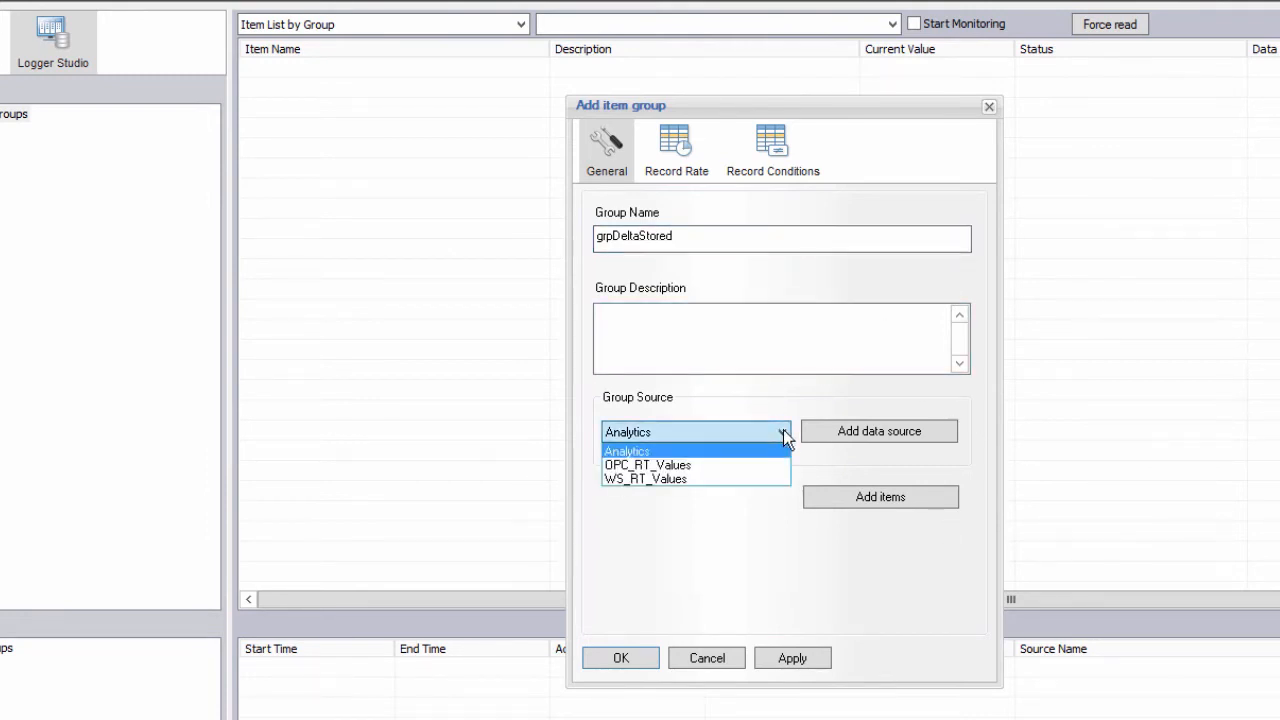
left_click(718, 466)
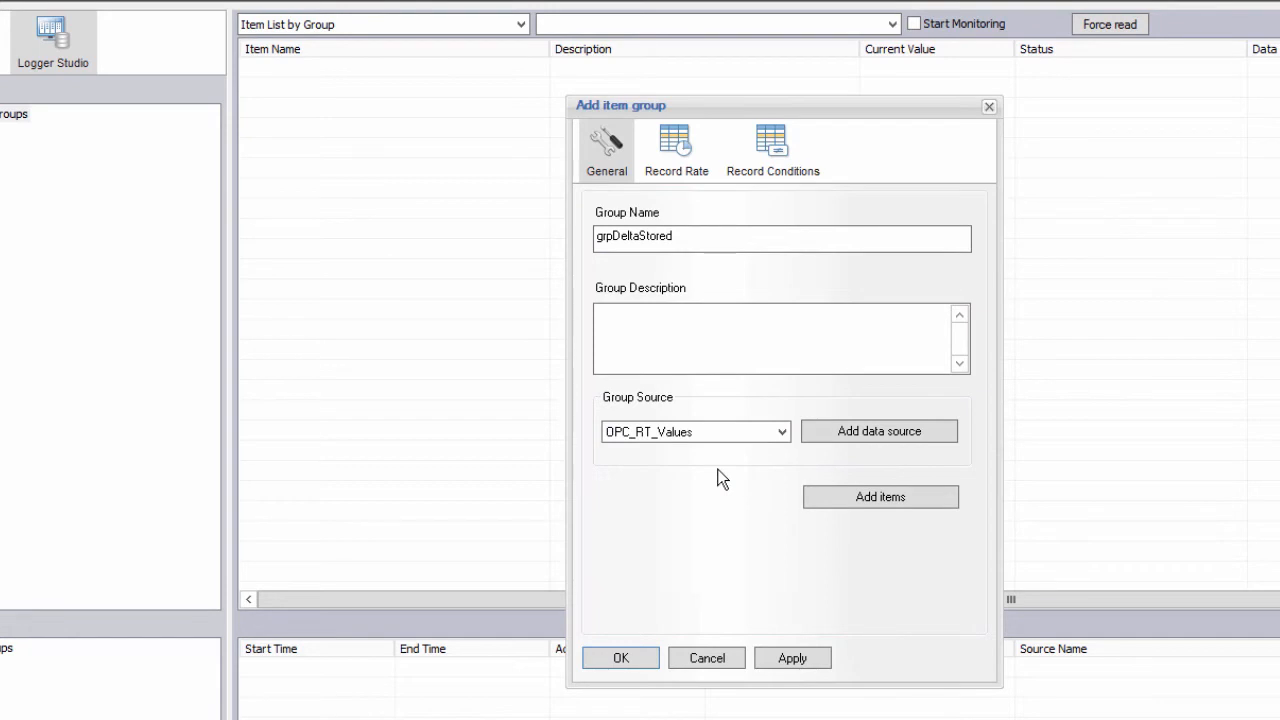
Add GENERATOR AUTO, HVAC_AHU01 Battery STATUS and WATER VALVE2 to the group's logged items.
left_click(882, 499)
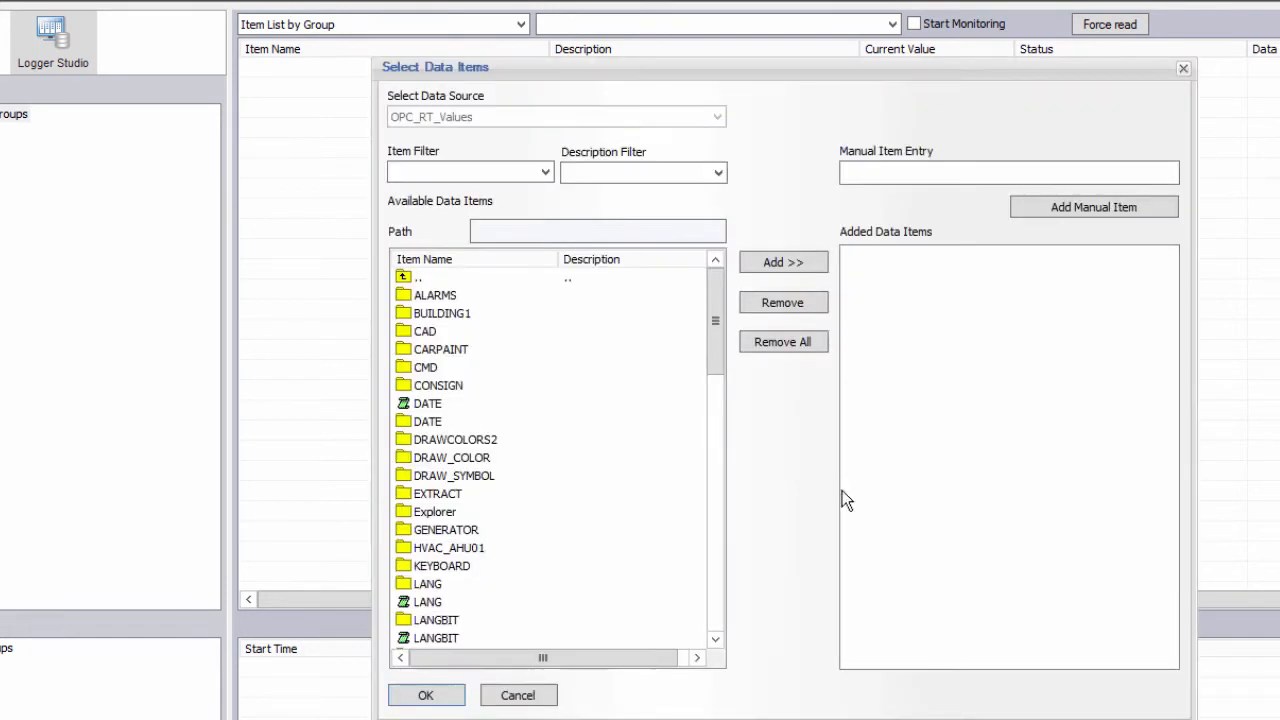
double_click(453, 531)
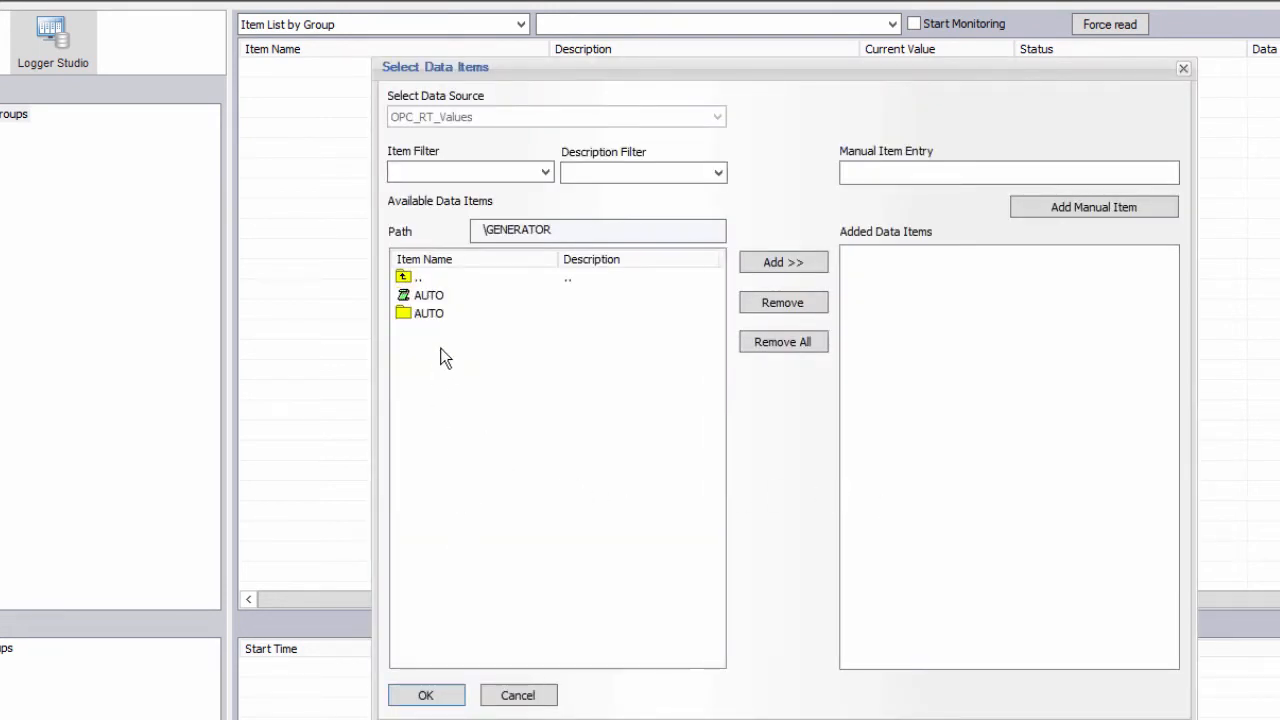
left_click(429, 296)
double_click(429, 295)
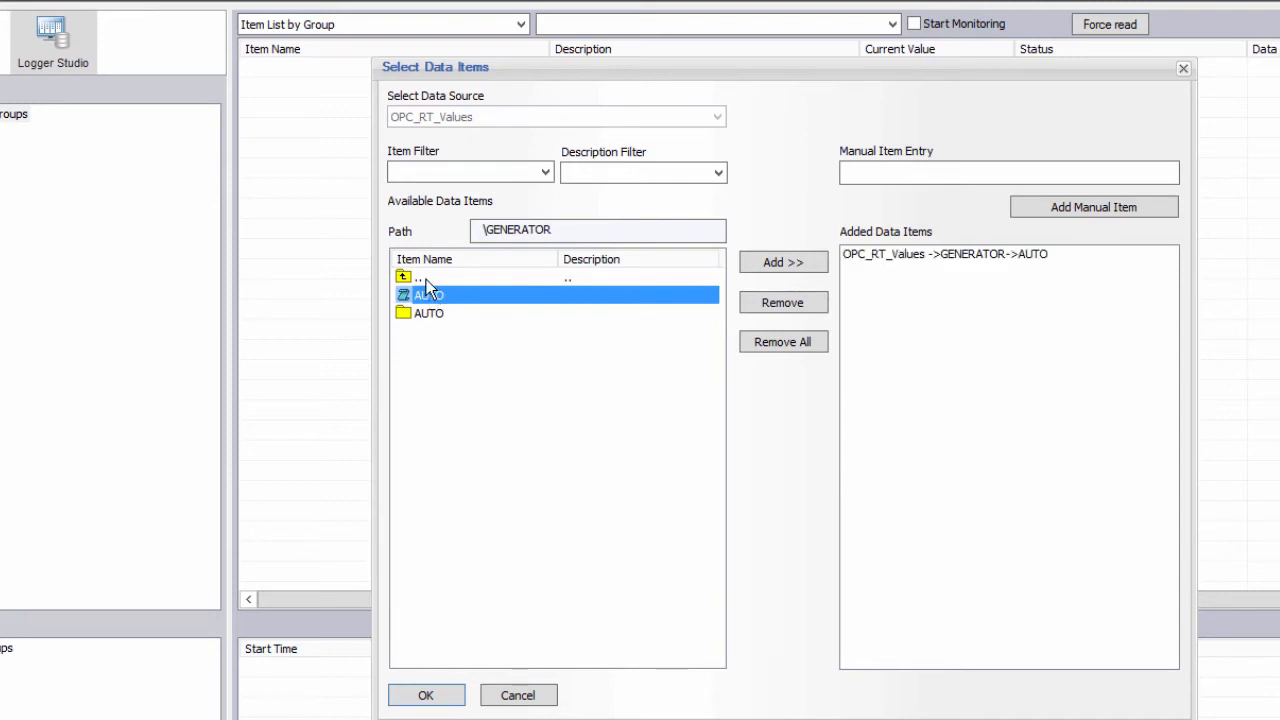
double_click(418, 278)
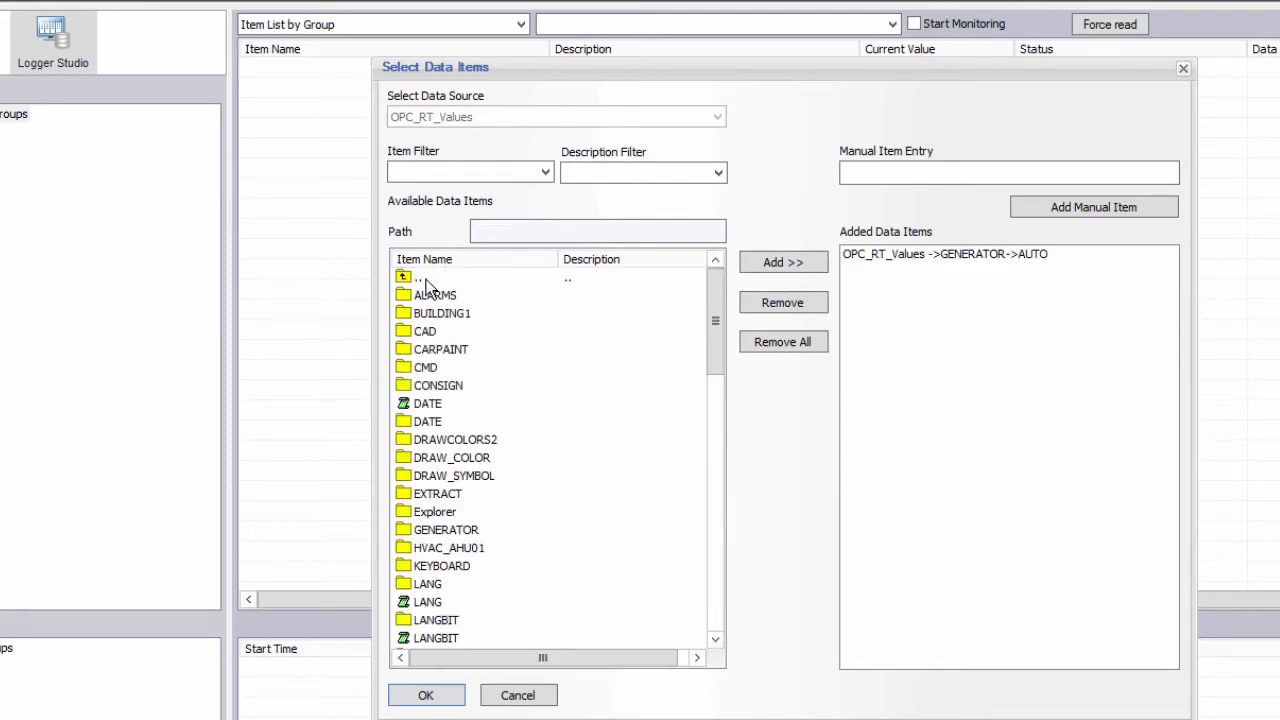
double_click(468, 550)
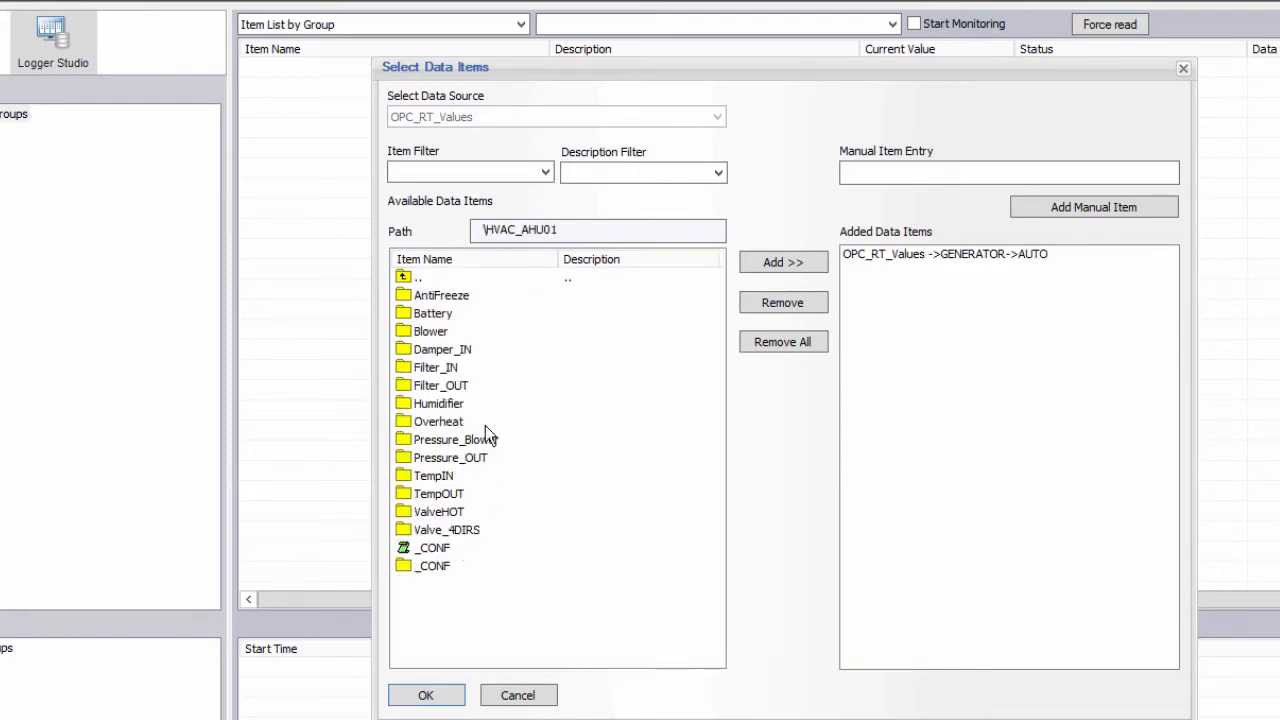
double_click(447, 316)
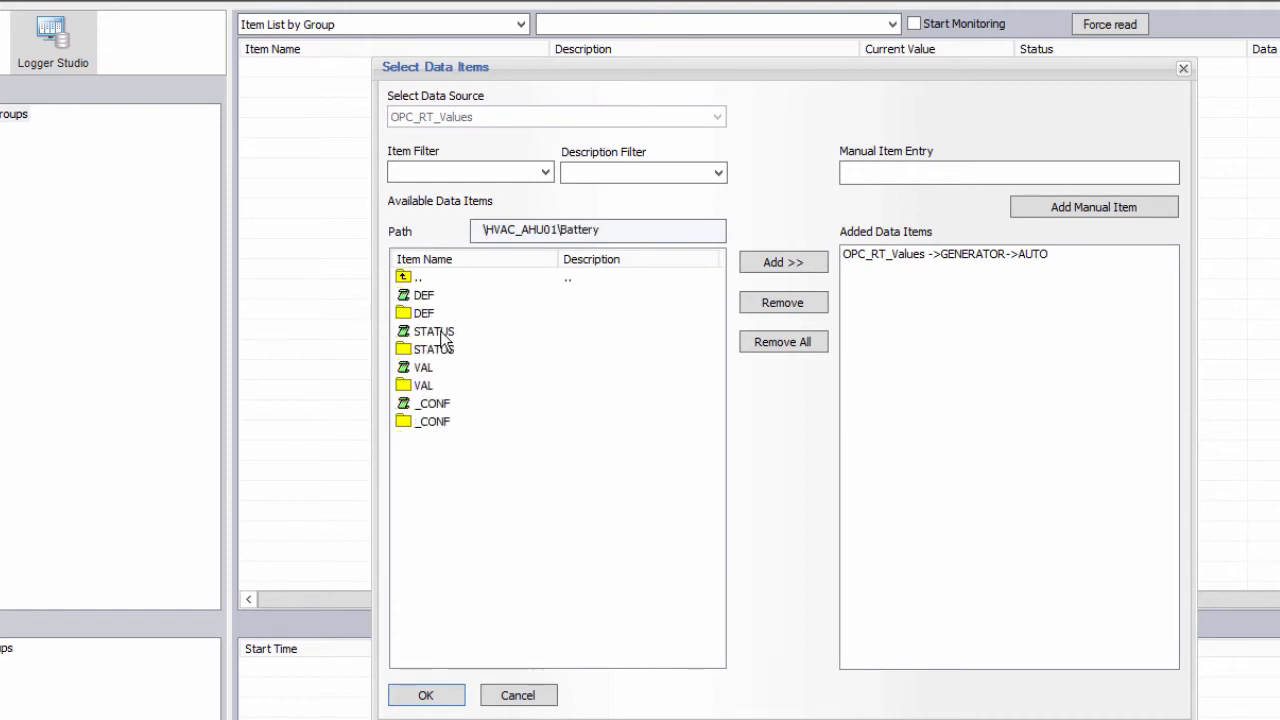
double_click(440, 331)
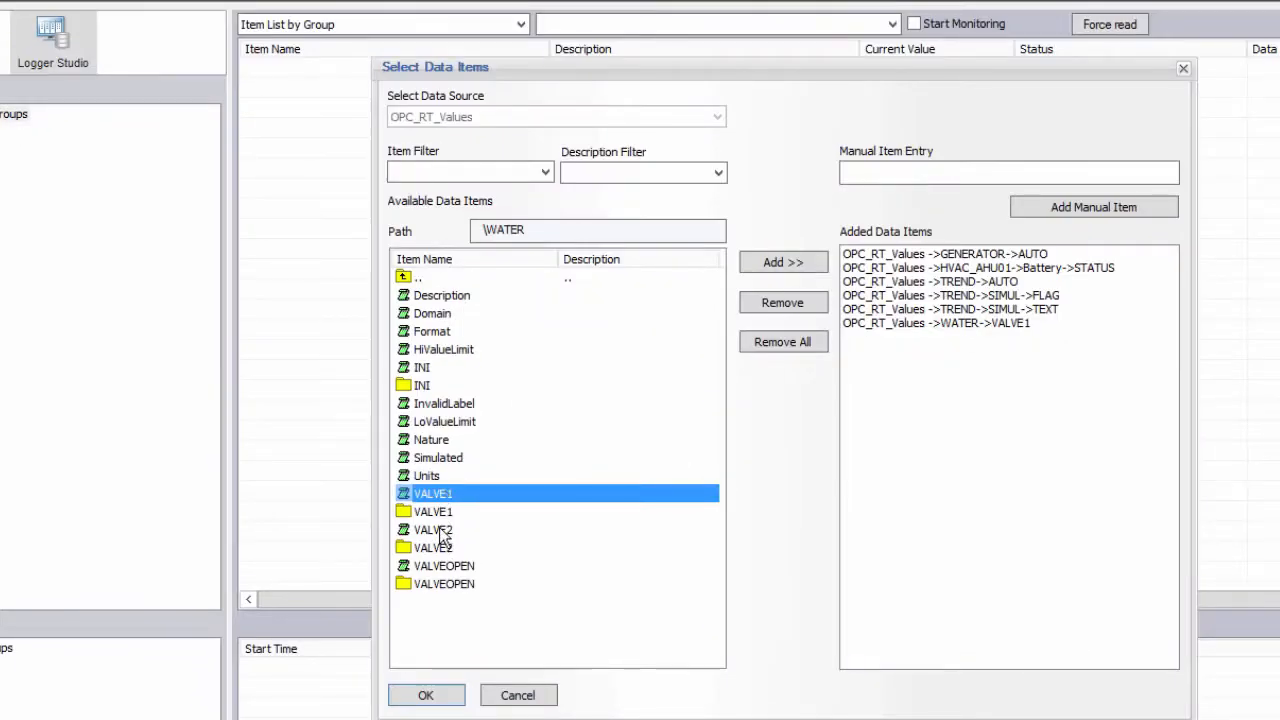
double_click(439, 529)
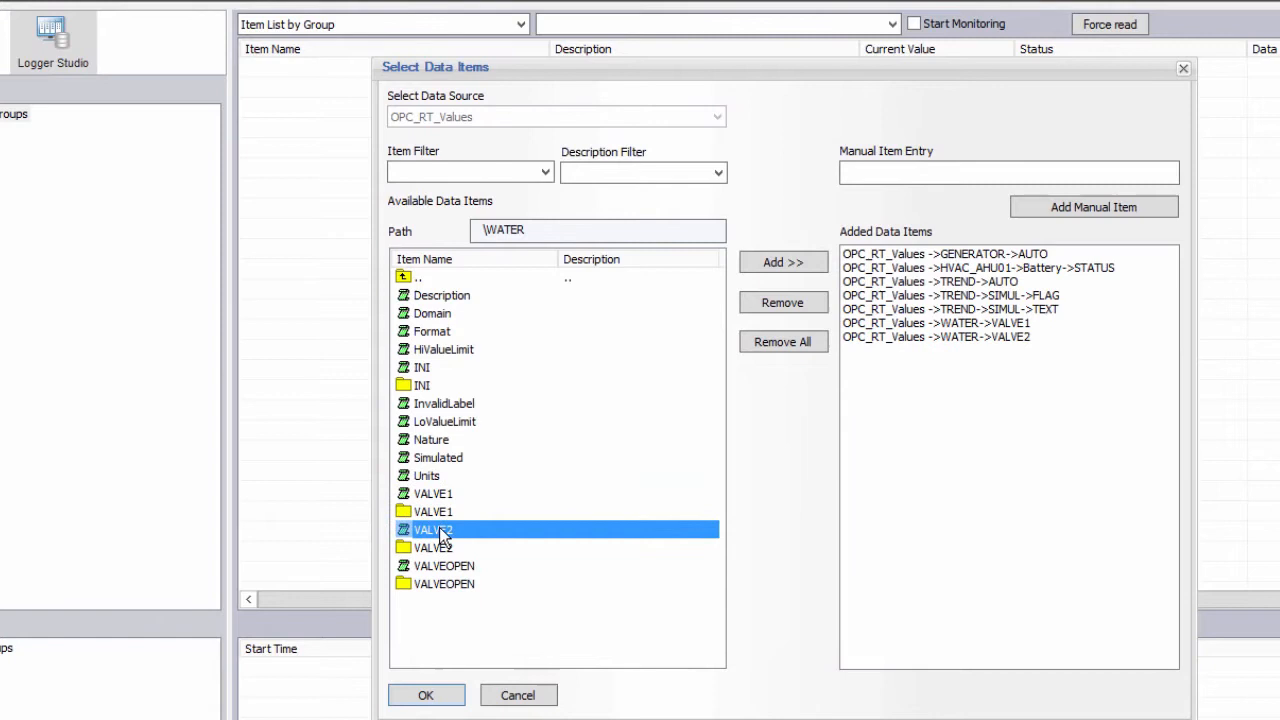
left_click(428, 693)
Review the record rate and record conditions, then save grpDeltaStored.
left_click(677, 172)
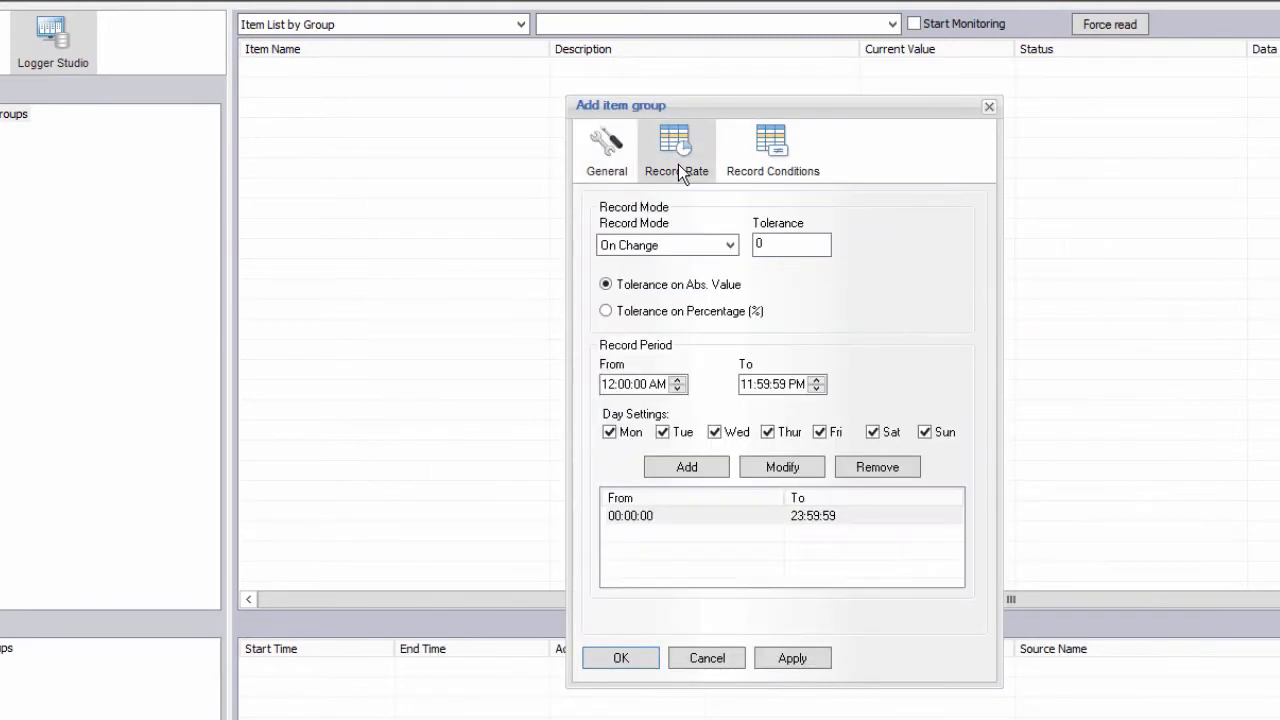
left_click(773, 172)
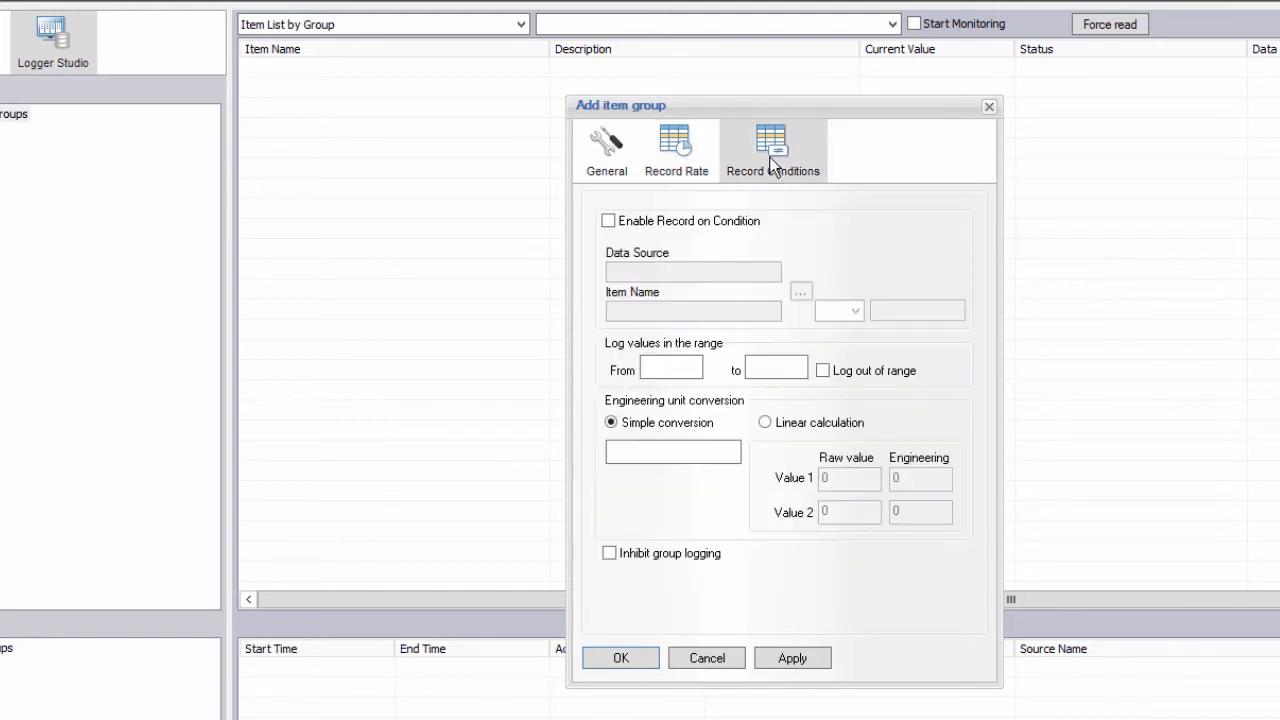
left_click(684, 158)
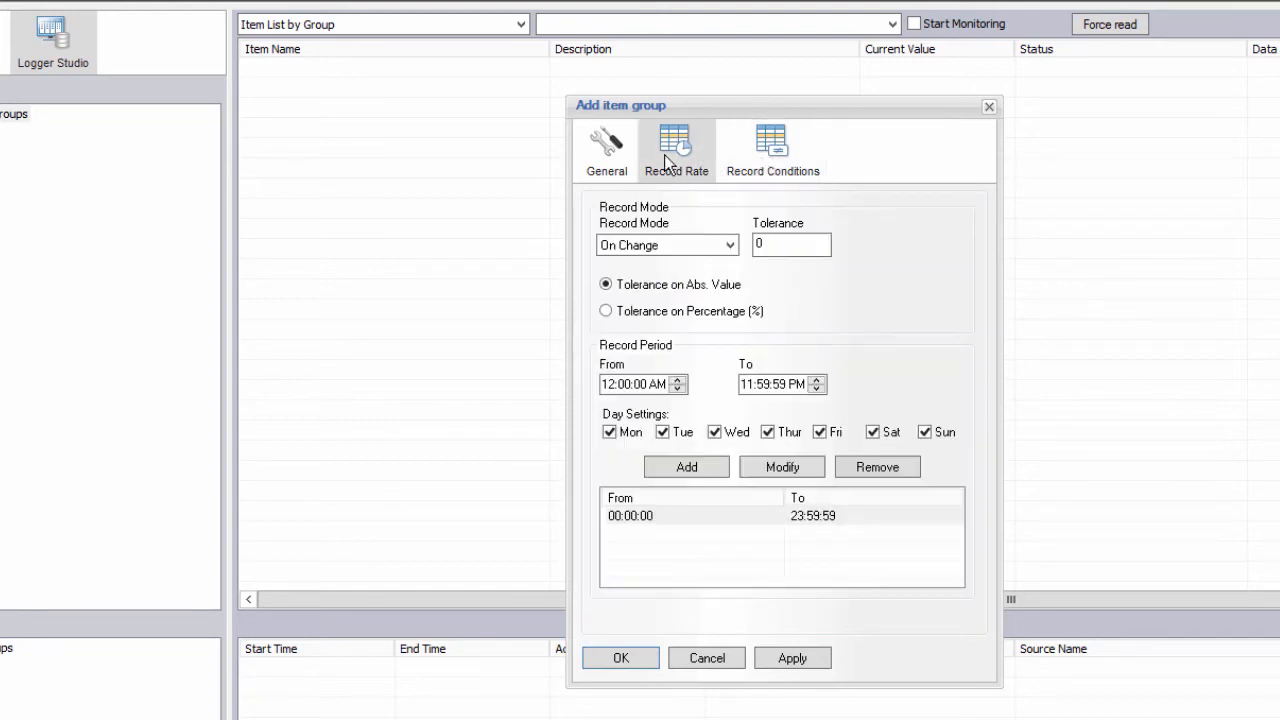
left_click(621, 659)
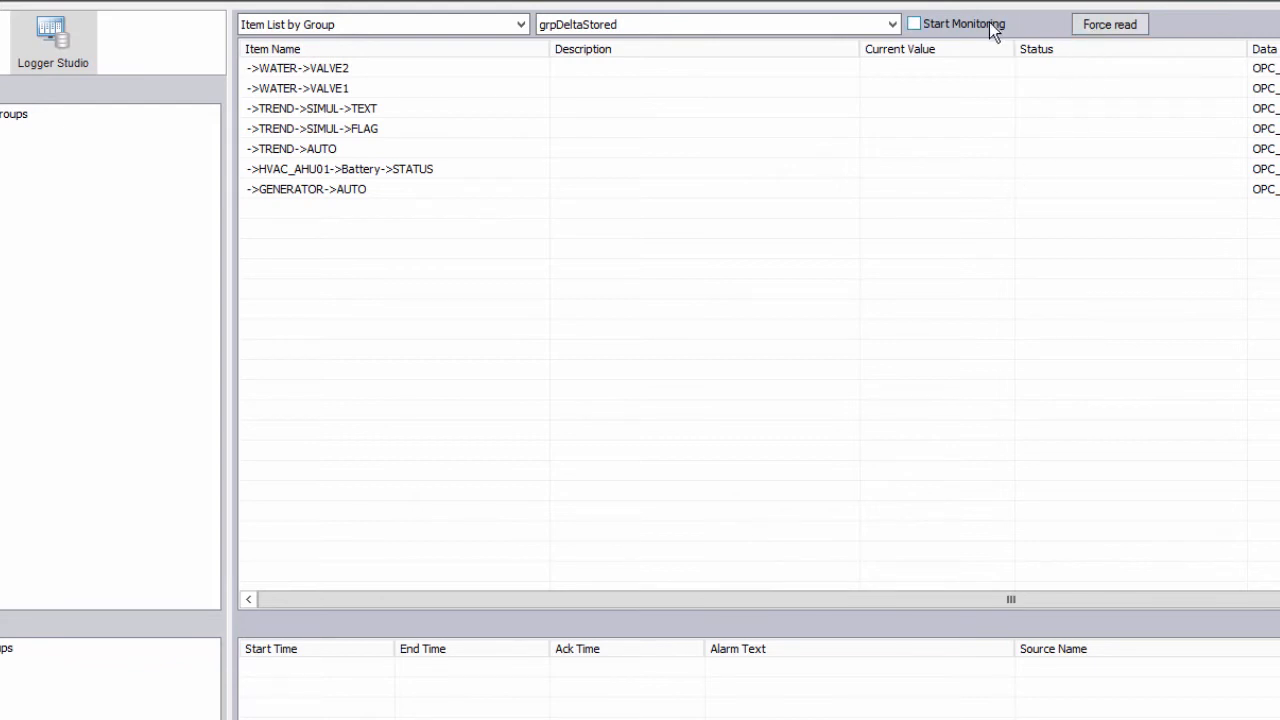
Force a read of grpDeltaStored and start live monitoring of its values.
left_click(1090, 24)
left_click(973, 22)
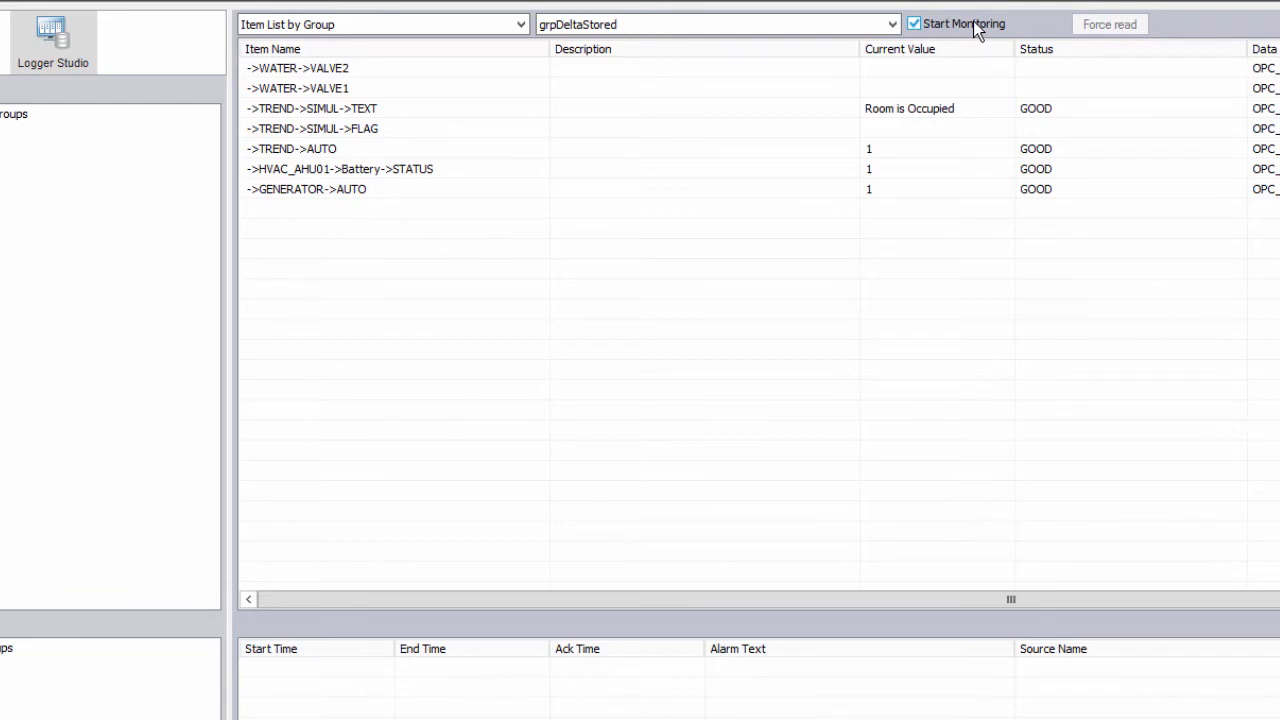
right_click(30, 215)
Create a new logging group named grp5sec with WS_RT_Values as its data source.
left_click(66, 200)
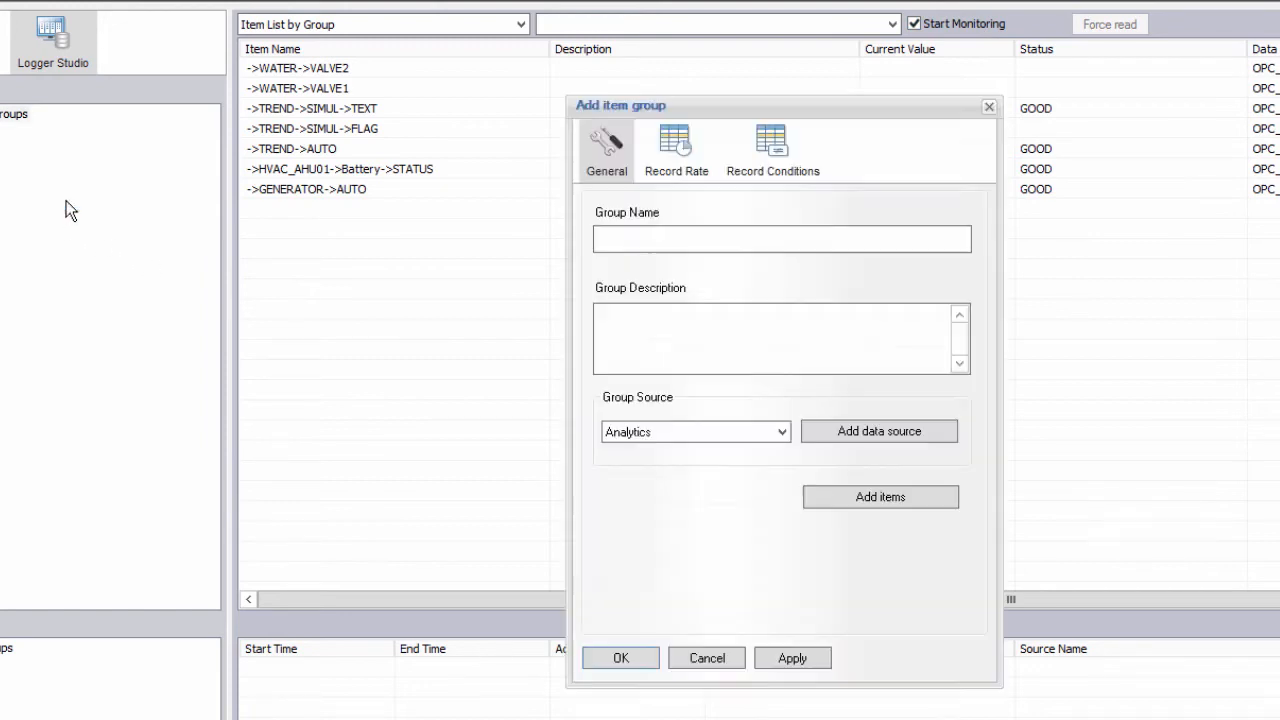
left_click(664, 245)
type("grp5sec")
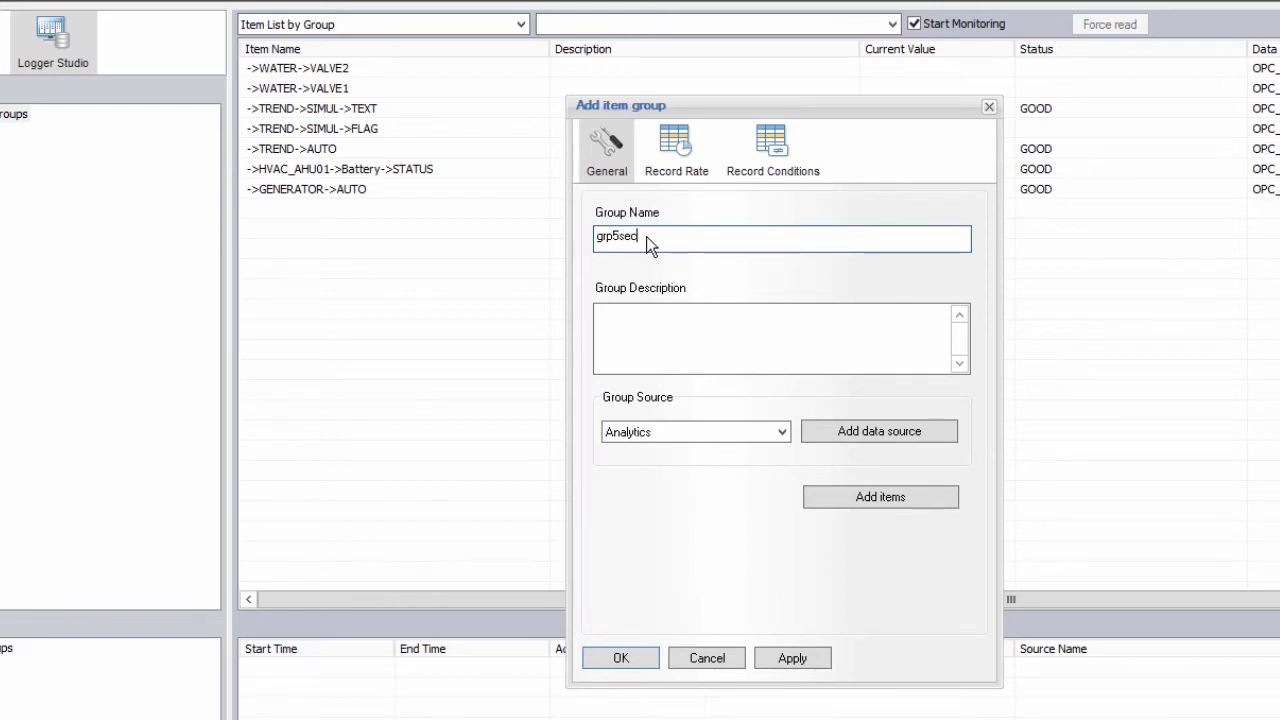
left_click(779, 427)
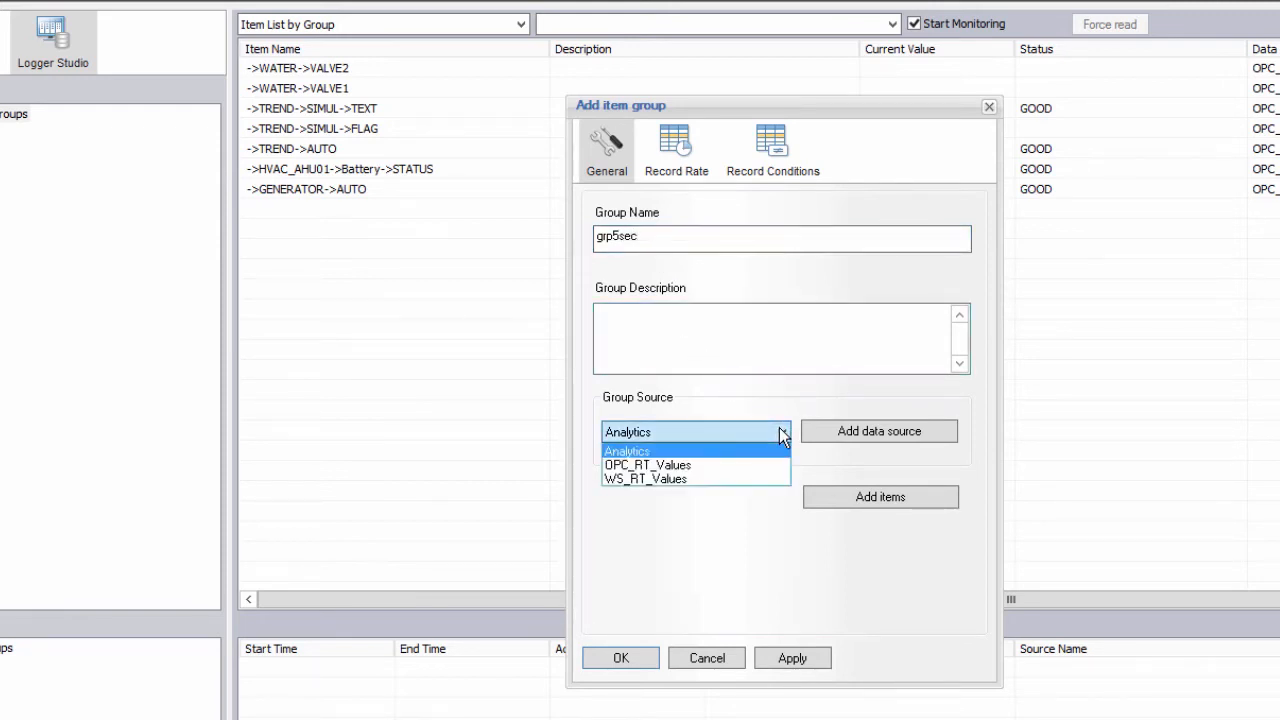
left_click(715, 479)
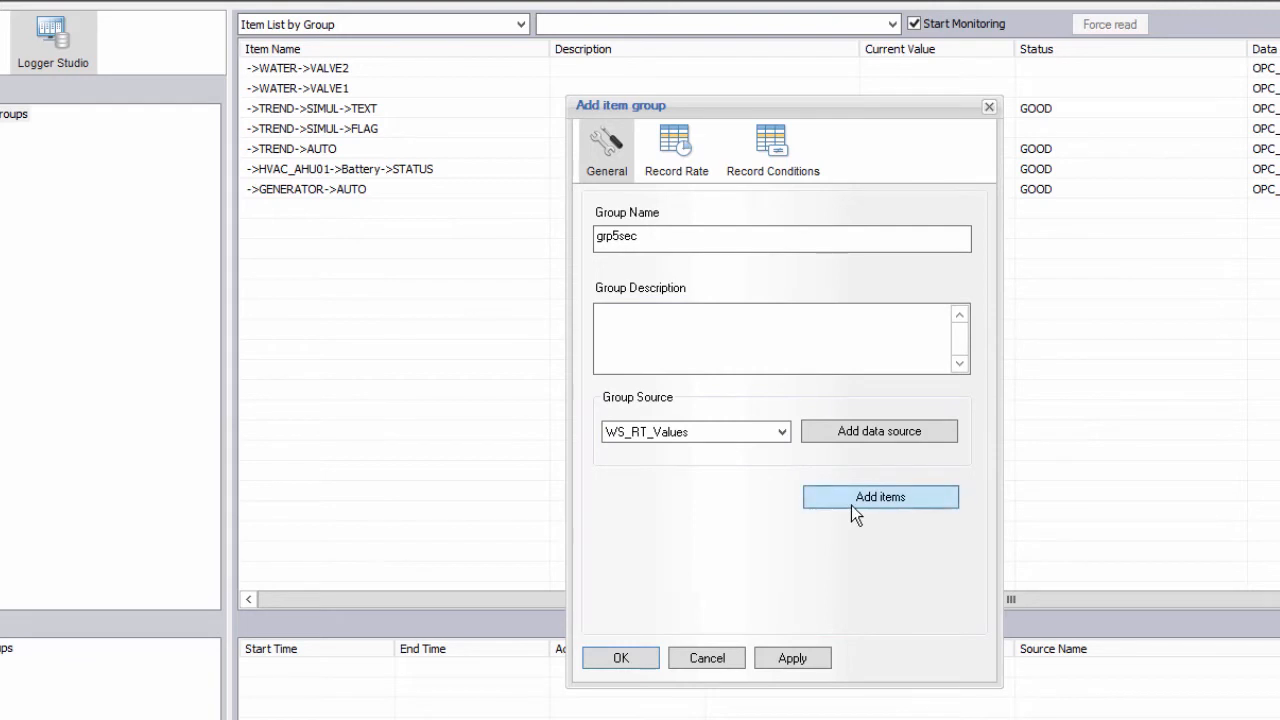
Add TREND LEVEL, LEVEL2, LEVEL3 and SIMUL VAR1–VAR5 to grp5sec's items.
left_click(851, 503)
scroll(430, 585, "down", 7)
double_click(428, 585)
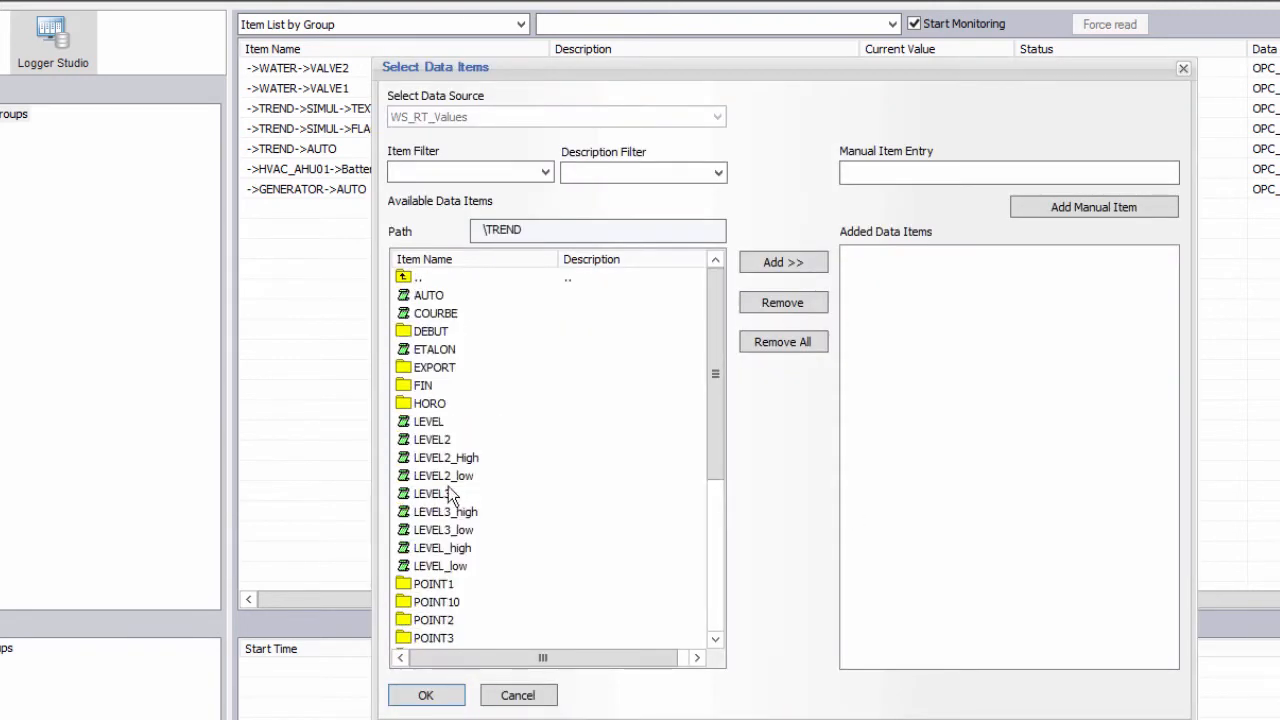
left_click(436, 424)
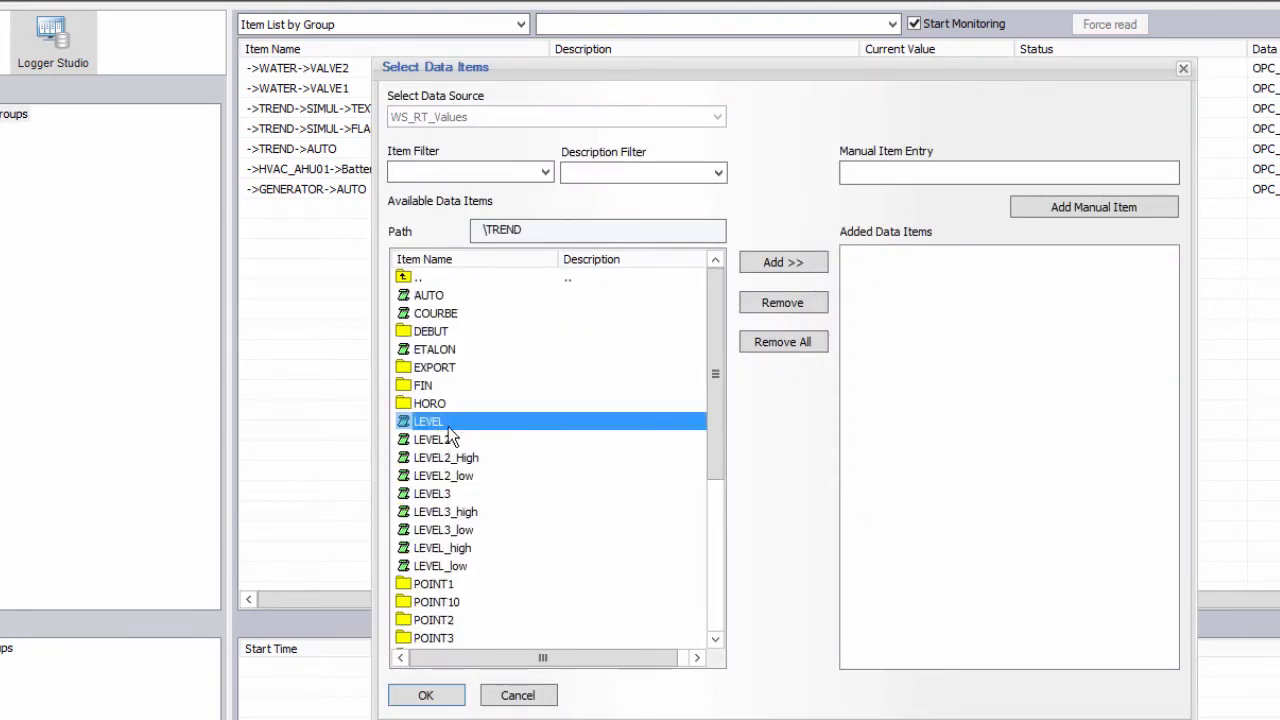
left_click(446, 441, "ctrl")
left_click(446, 494, "ctrl")
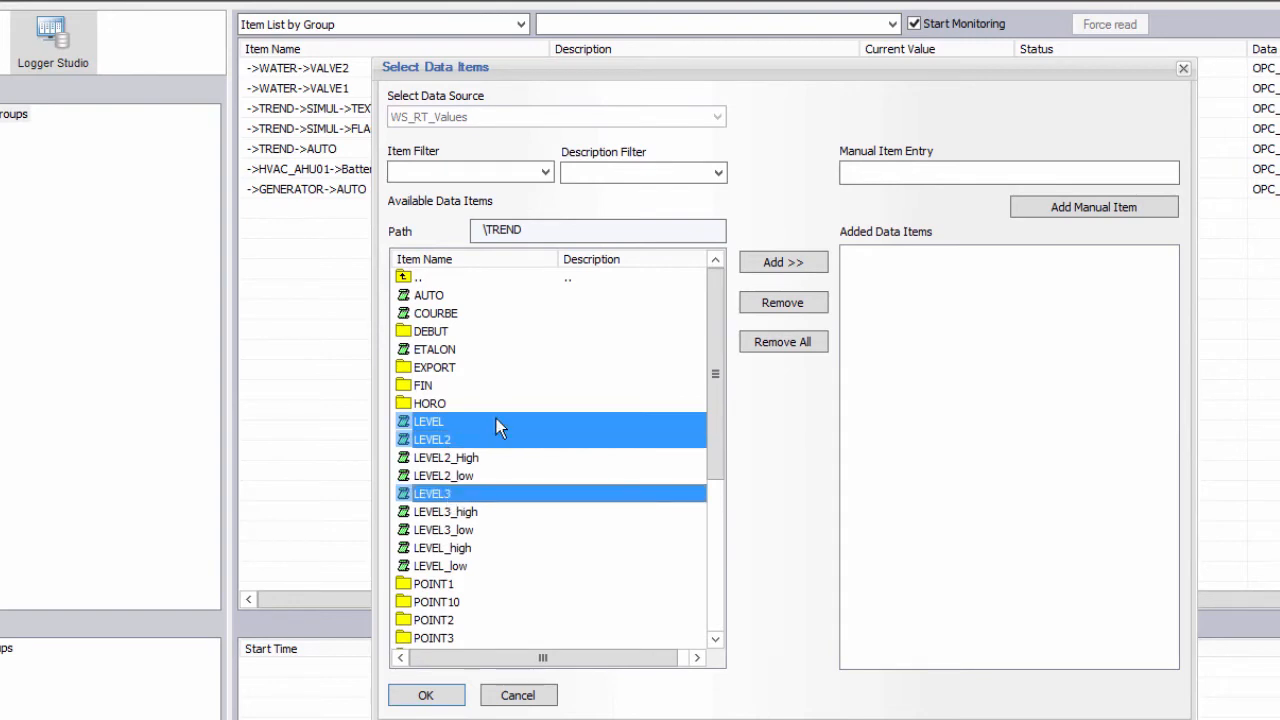
left_click(782, 268)
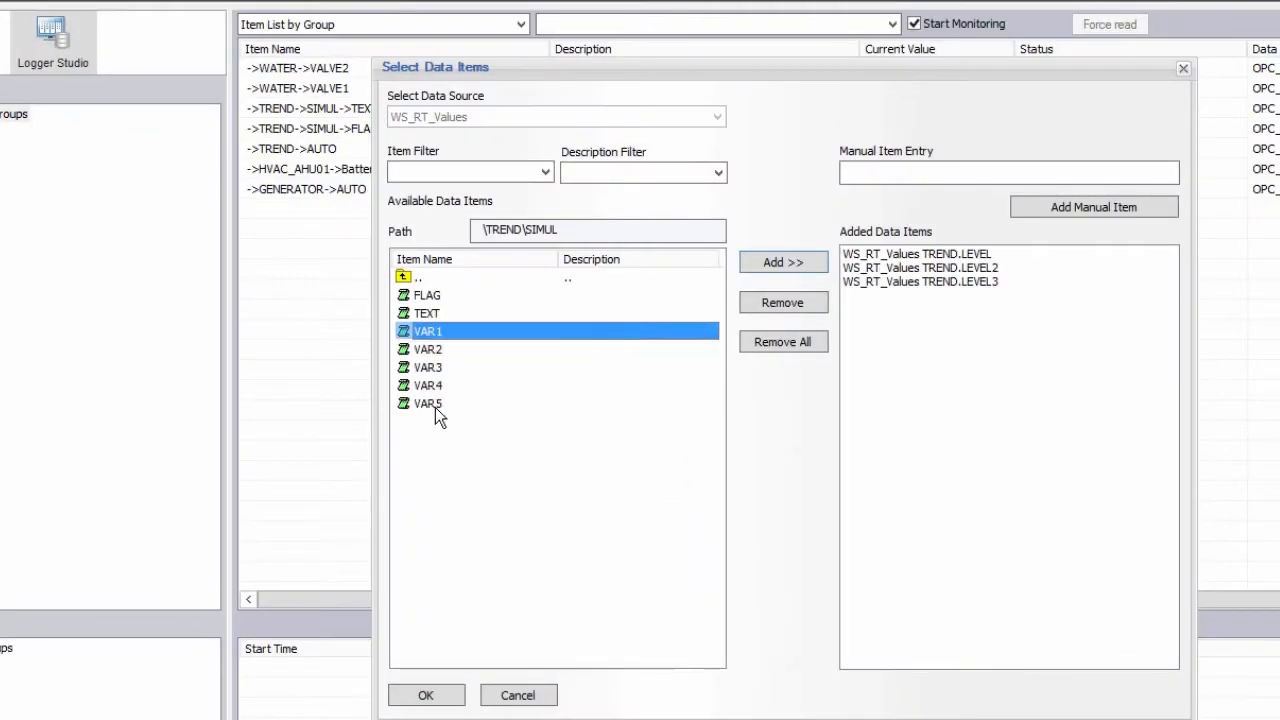
left_click(435, 404, "shift")
left_click(808, 268)
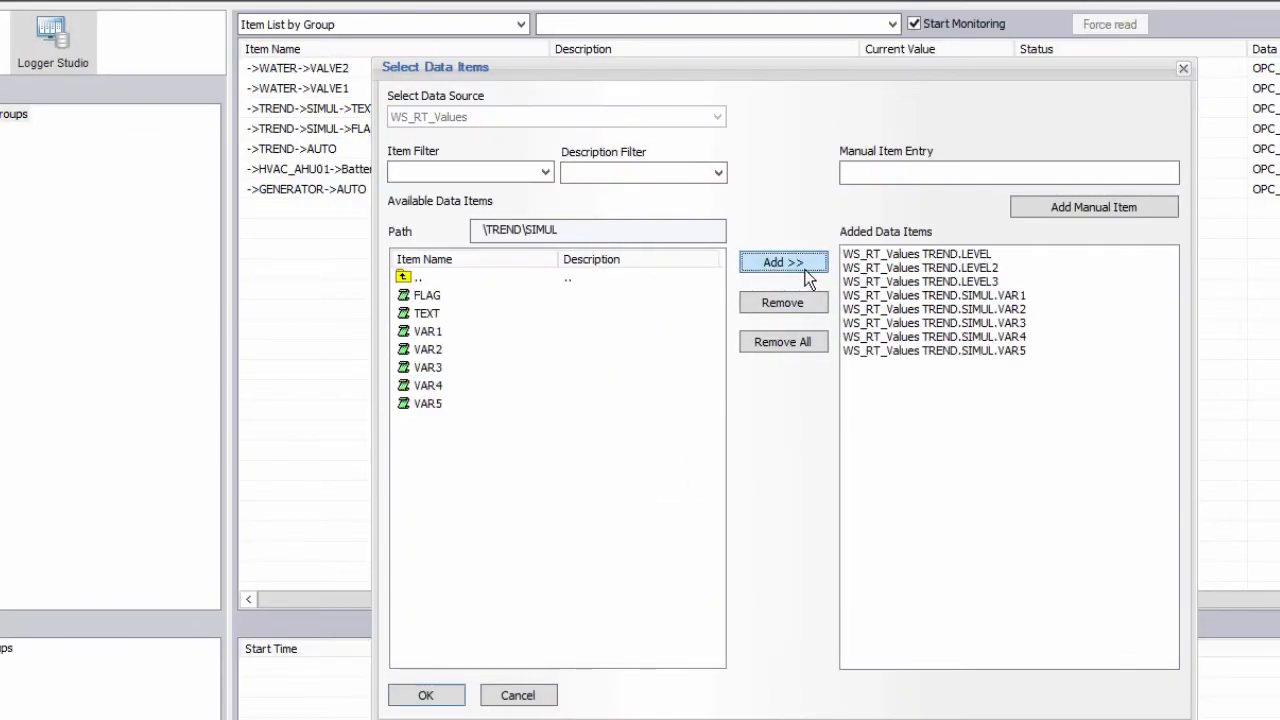
left_click(425, 695)
Set grp5sec's Record Mode to Every 00:00:05 and save the group.
left_click(680, 150)
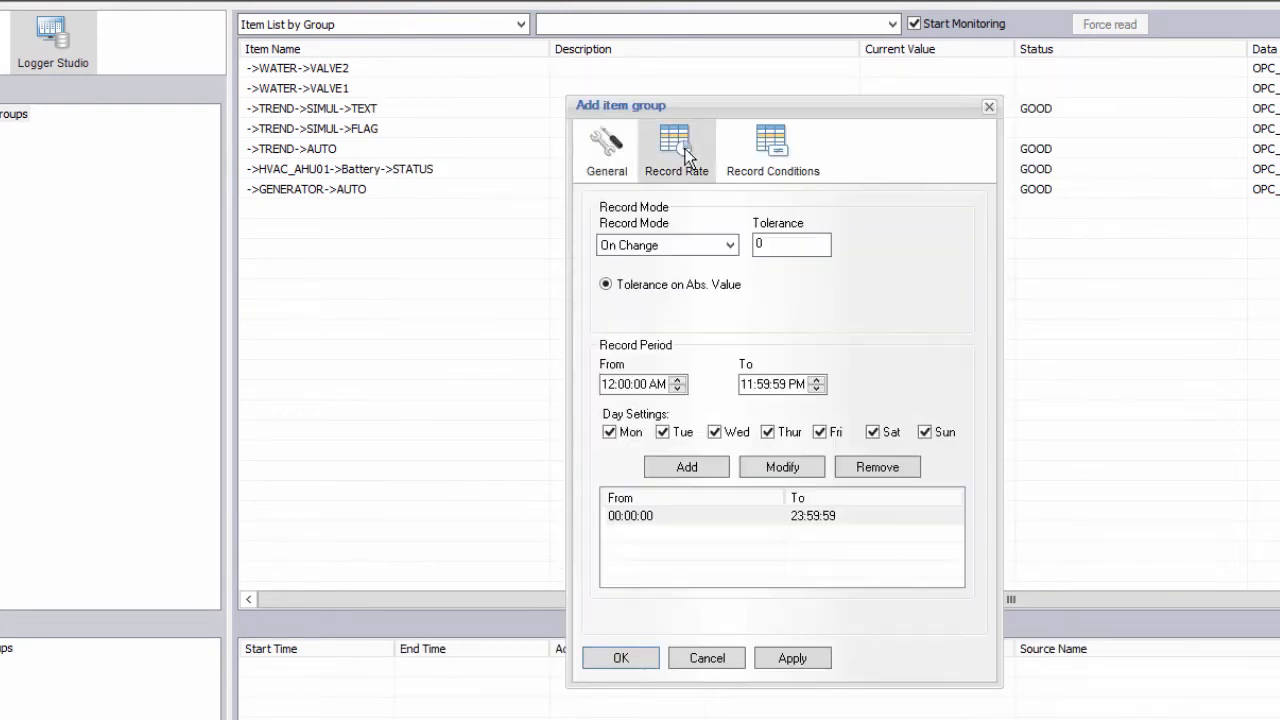
left_click(725, 248)
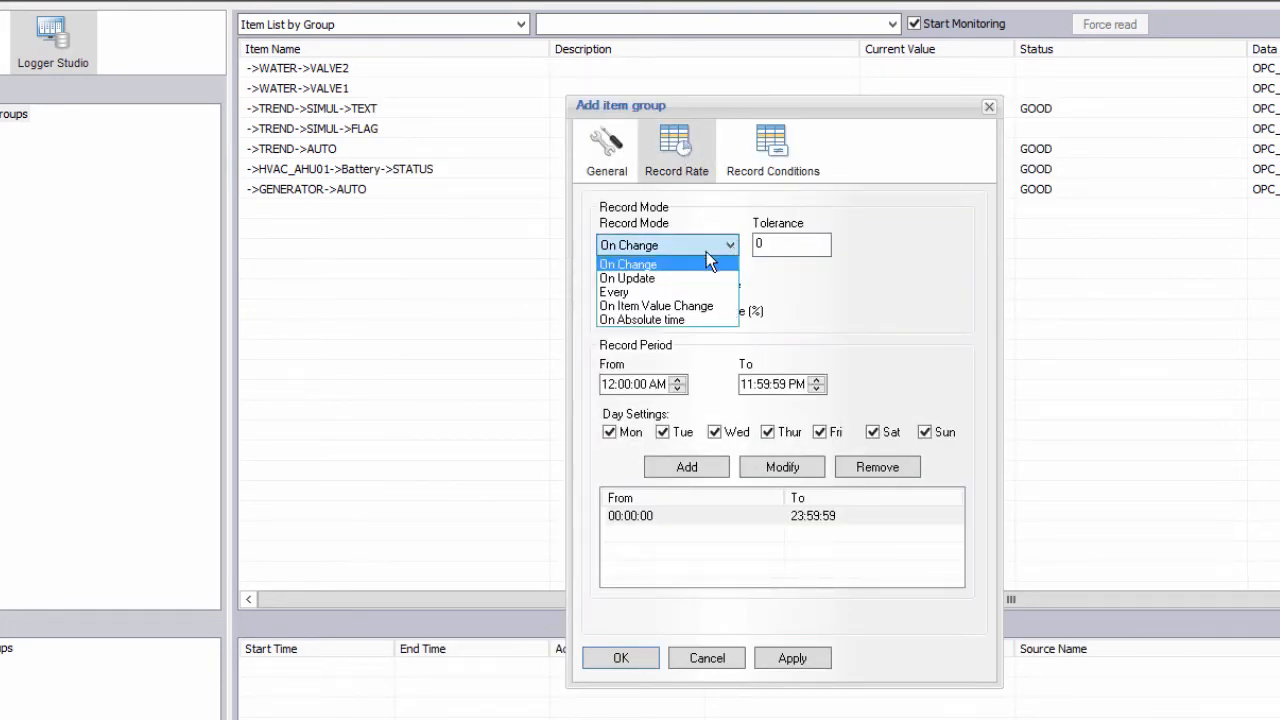
left_click(663, 292)
left_click(791, 245)
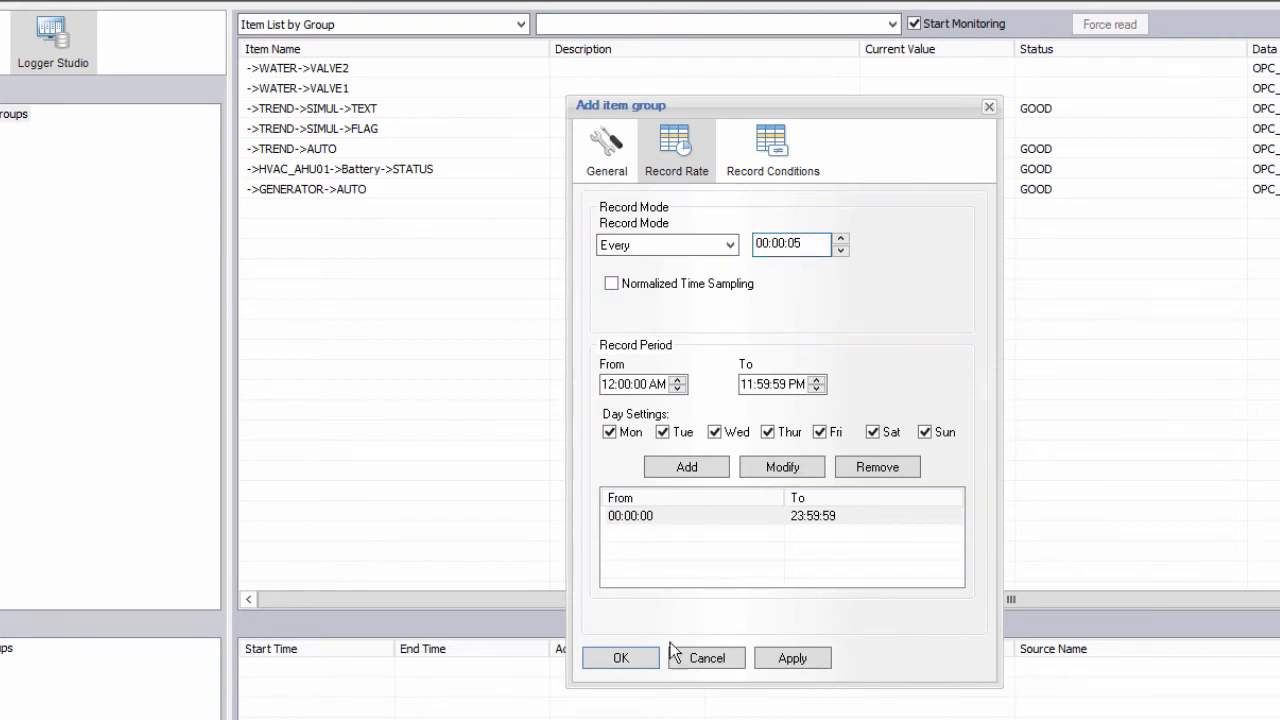
left_click(620, 657)
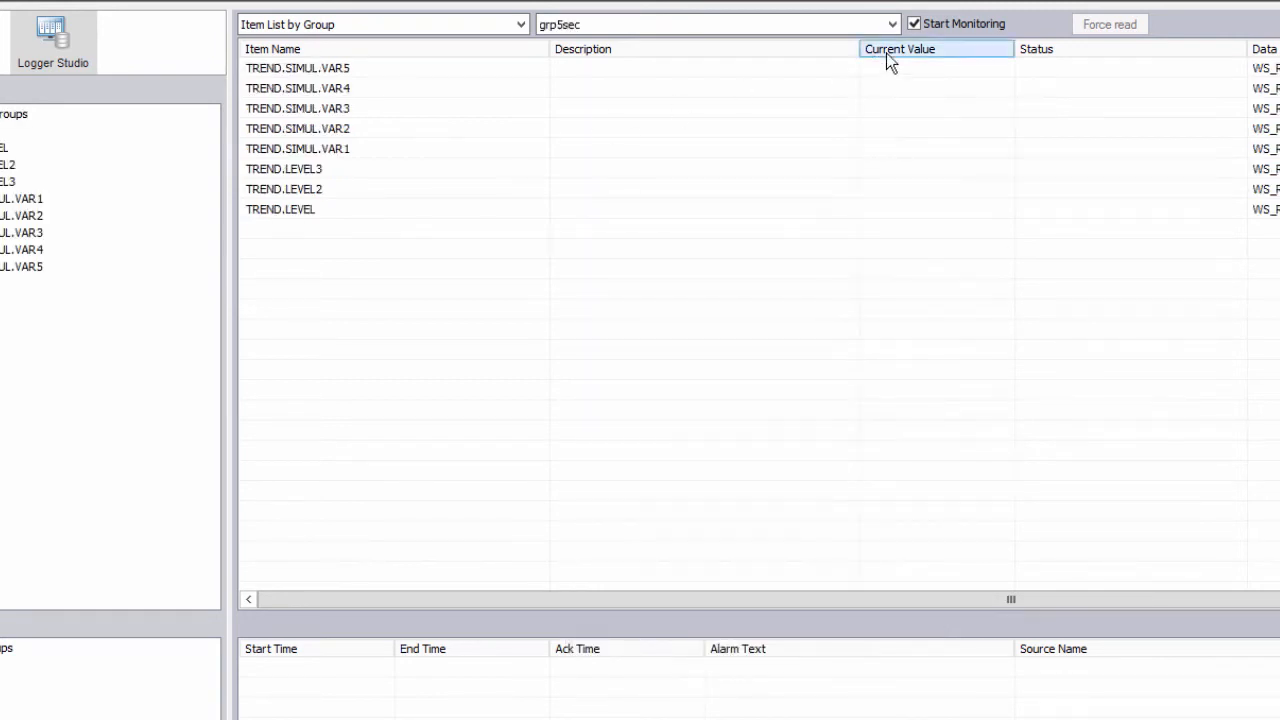
Force a read, start monitoring grp5sec, and return to Report Designer Studio.
left_click(1090, 28)
left_click(983, 29)
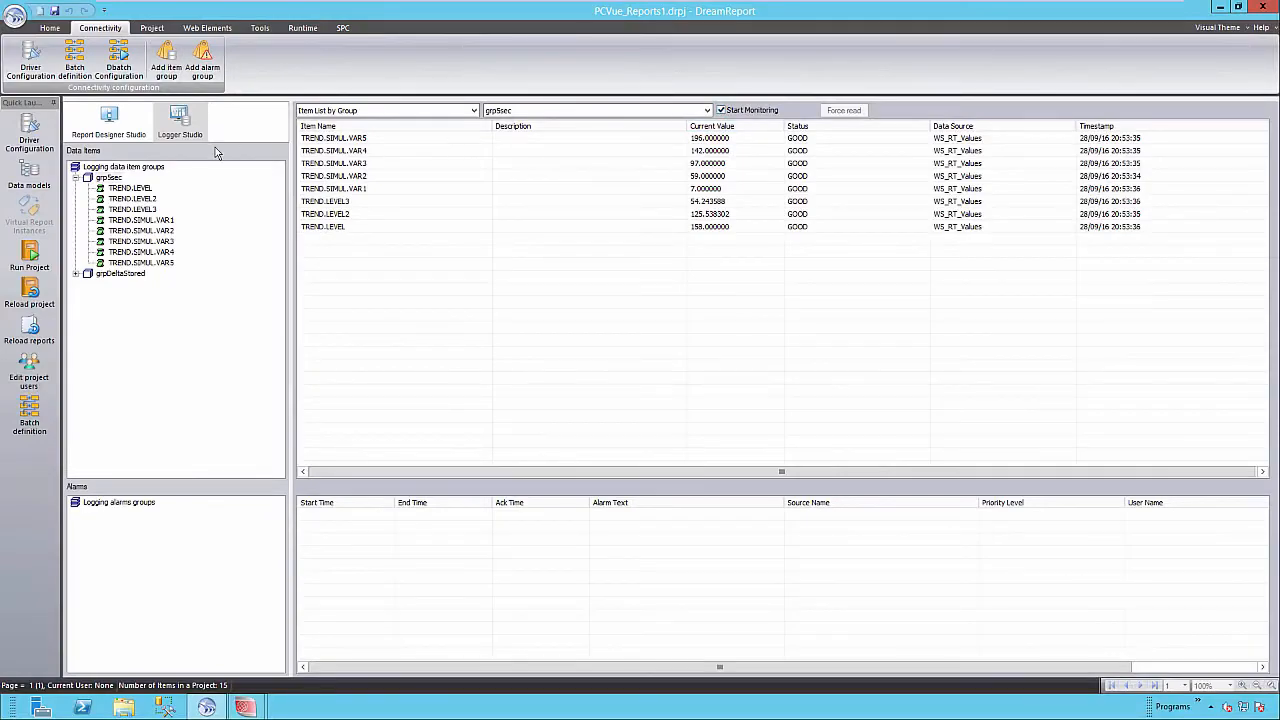
left_click(108, 120)
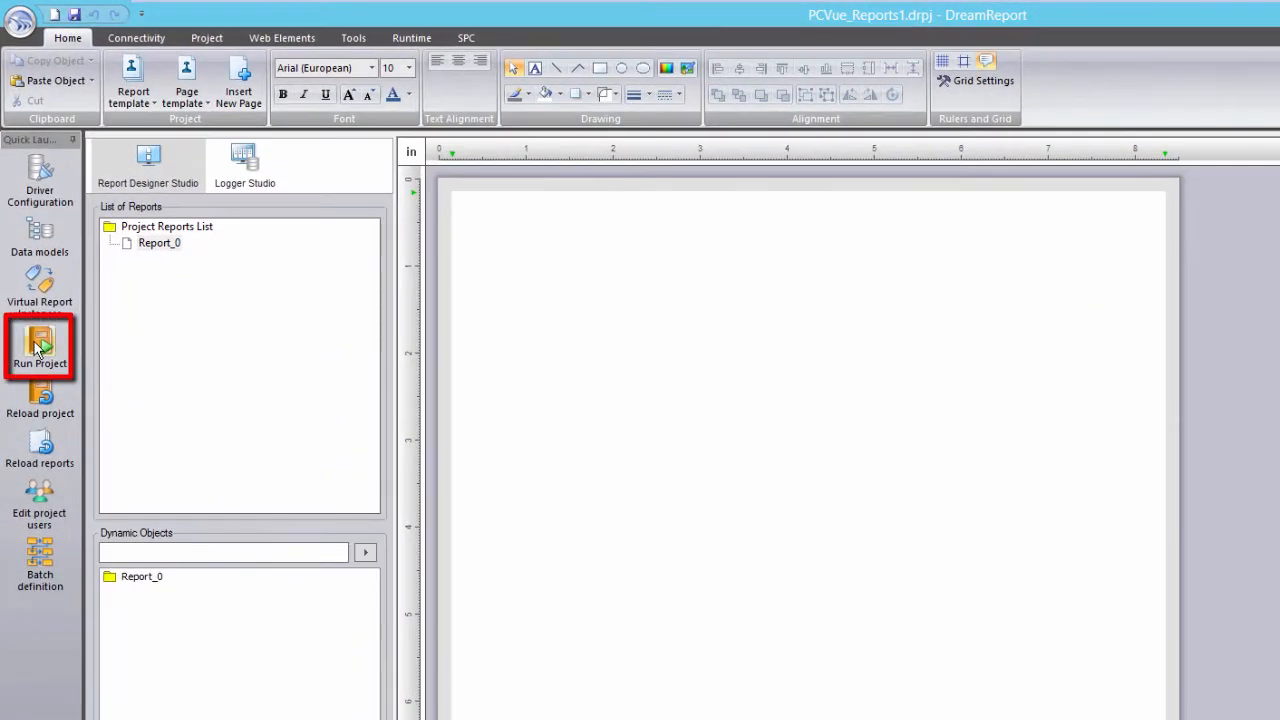
Run the project, minimize the Runtime Management Console, and open Report_0's settings.
left_click(38, 345)
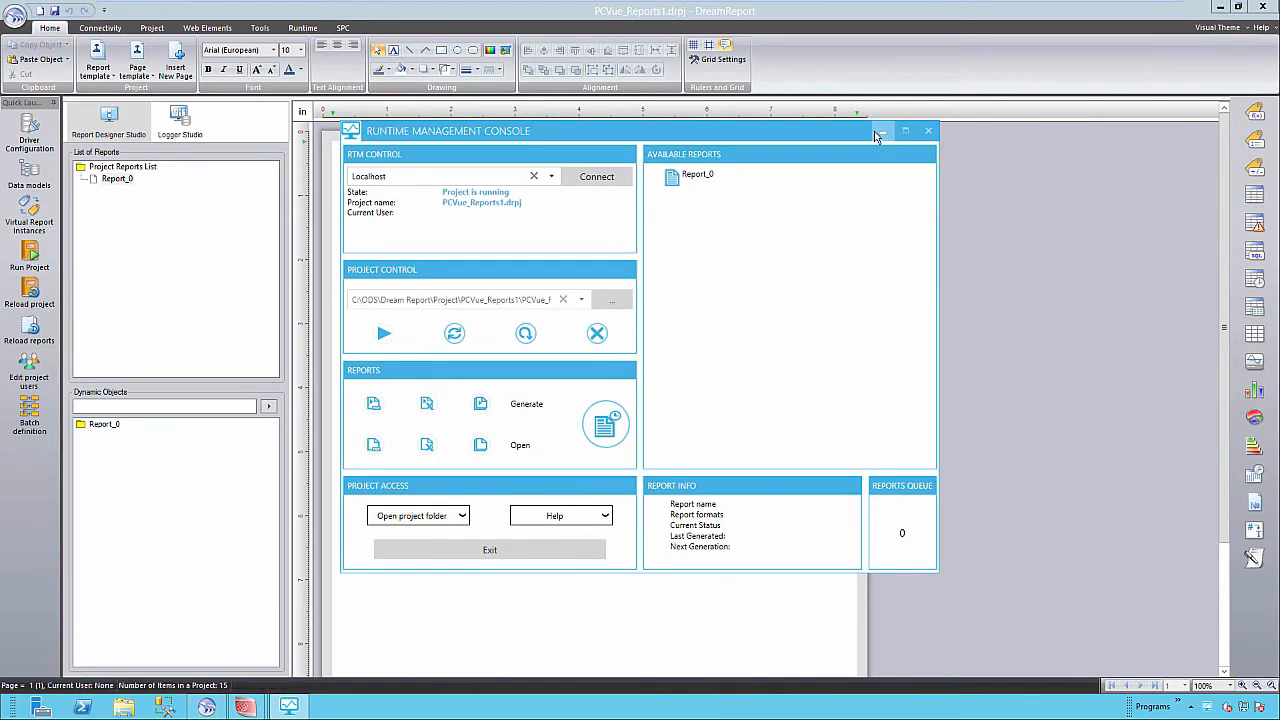
left_click(878, 134)
left_click(114, 182)
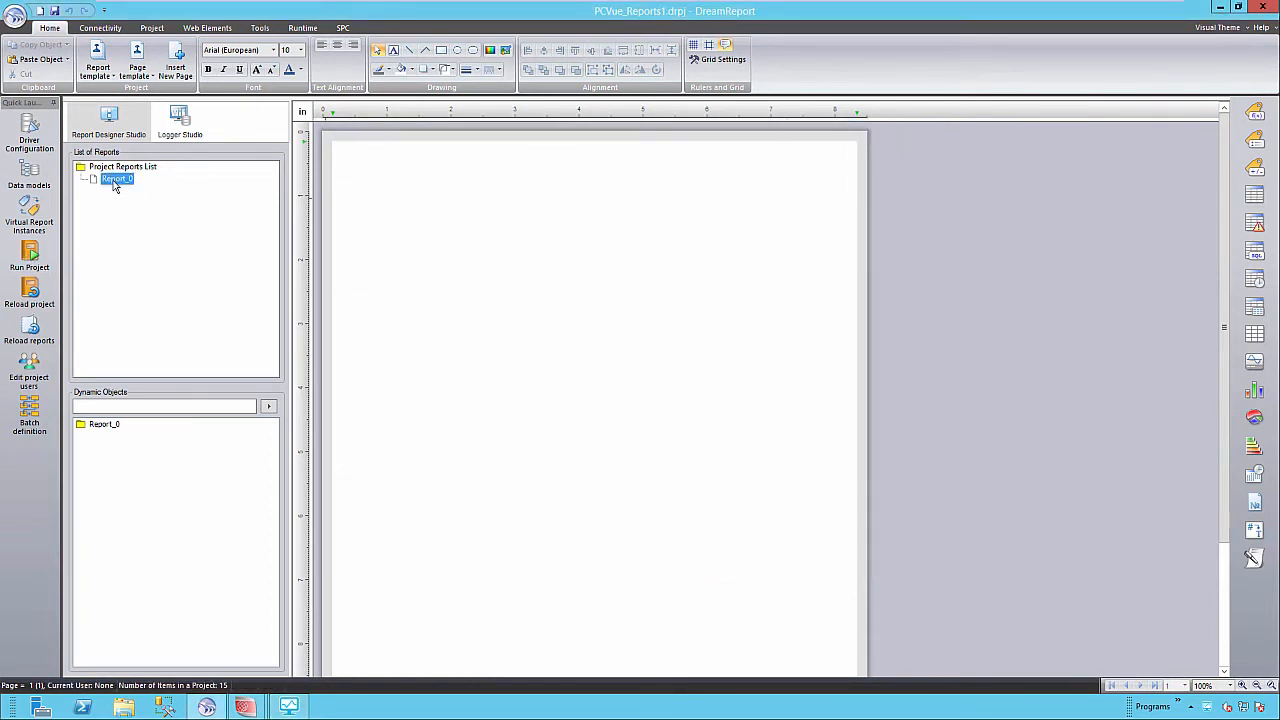
double_click(115, 182)
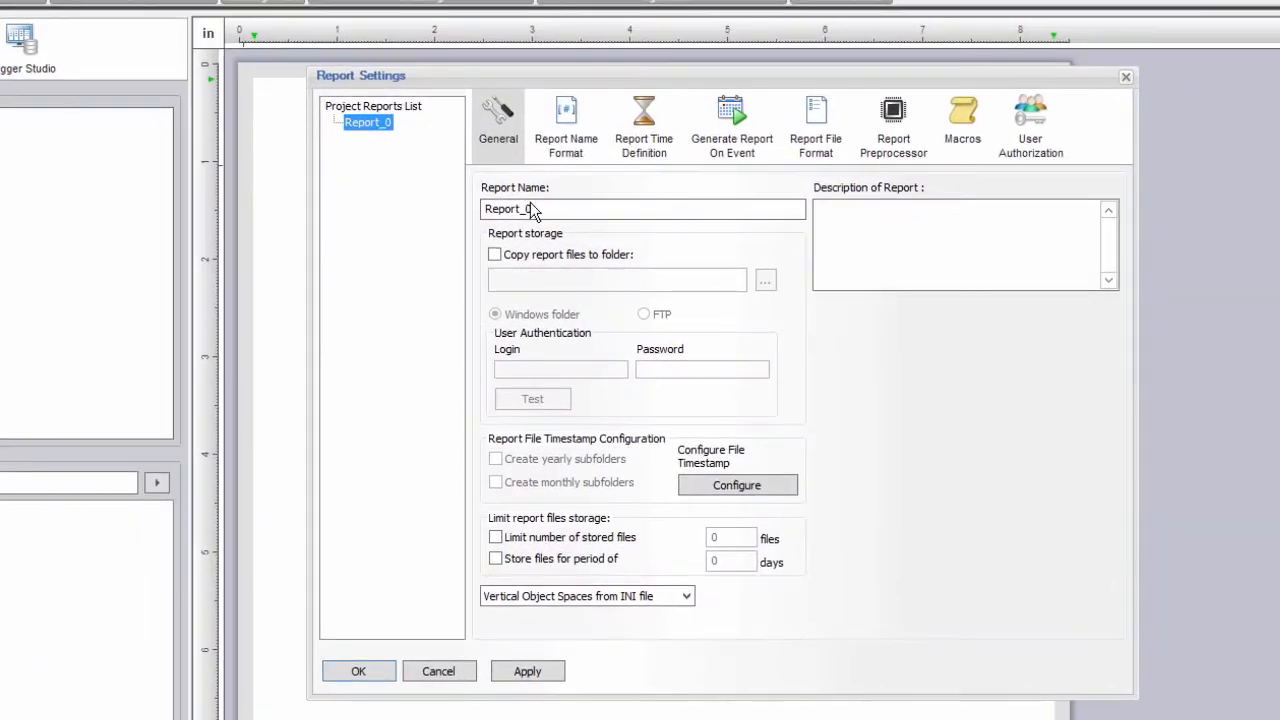
Rename the report 'PCVue Report 1' and change its daily schedule from 12:00:00 to 12:05:00.
double_click(533, 210)
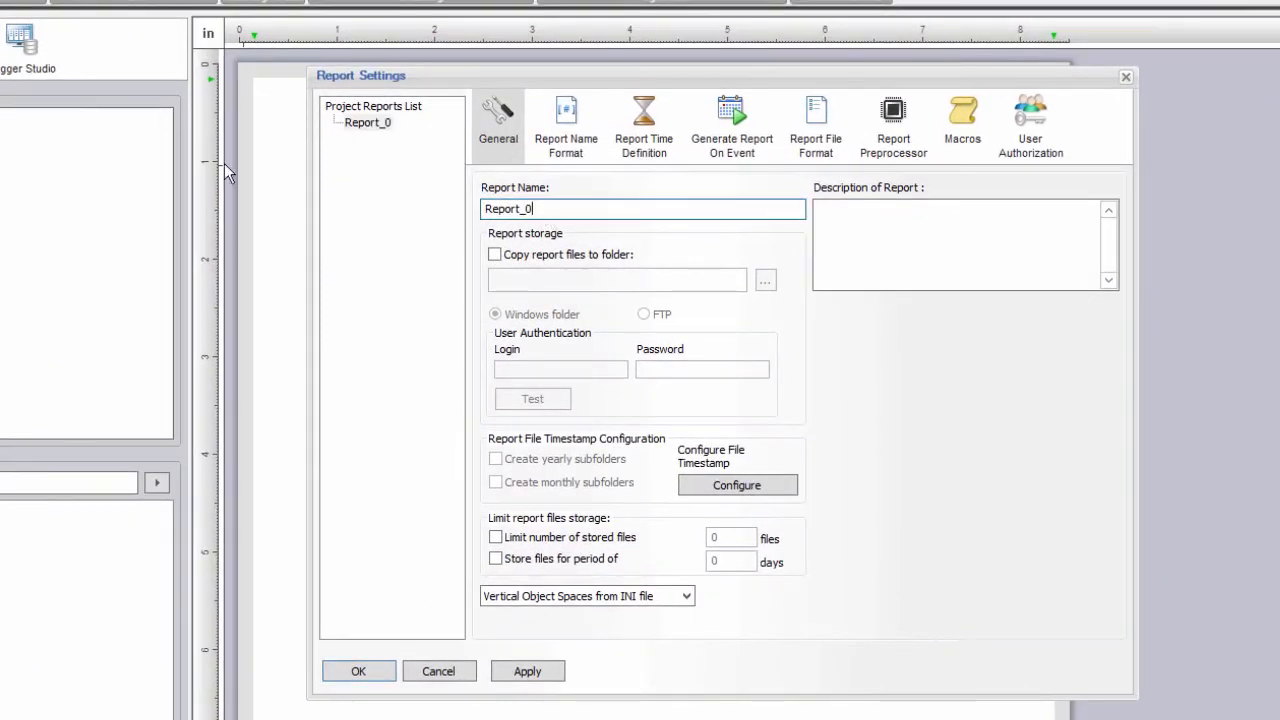
type("PCVue Report 1")
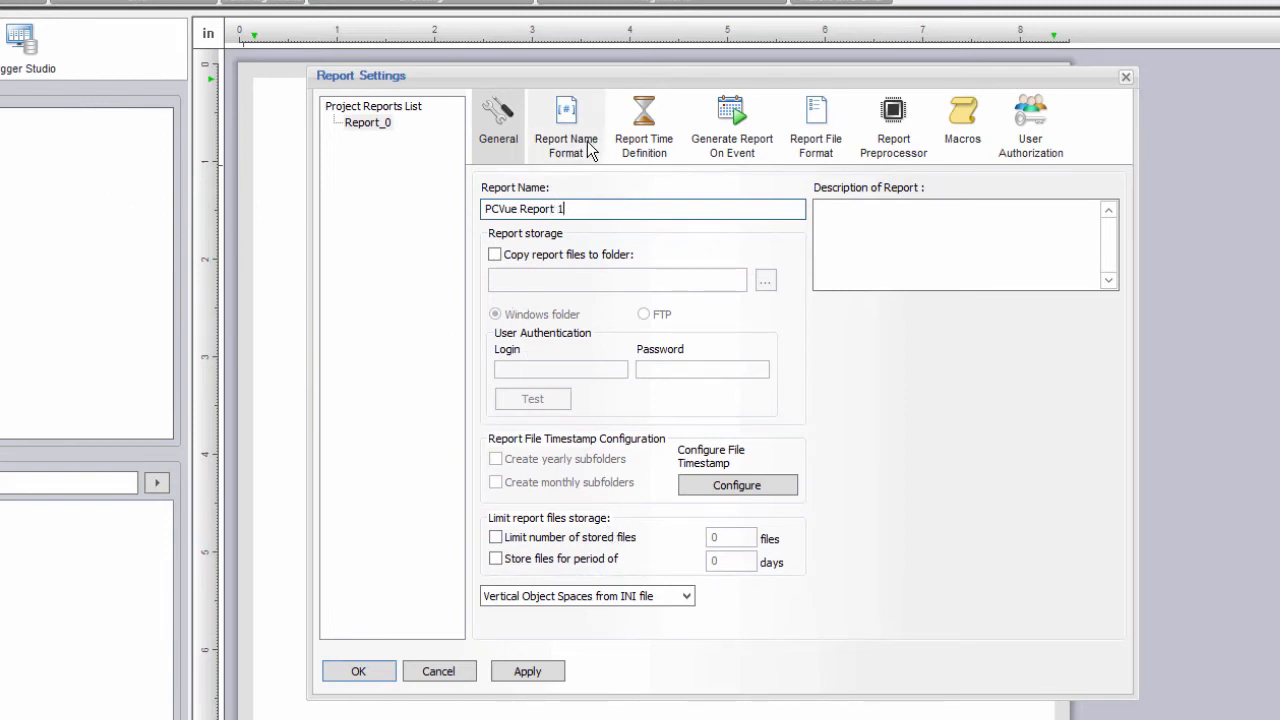
left_click(644, 145)
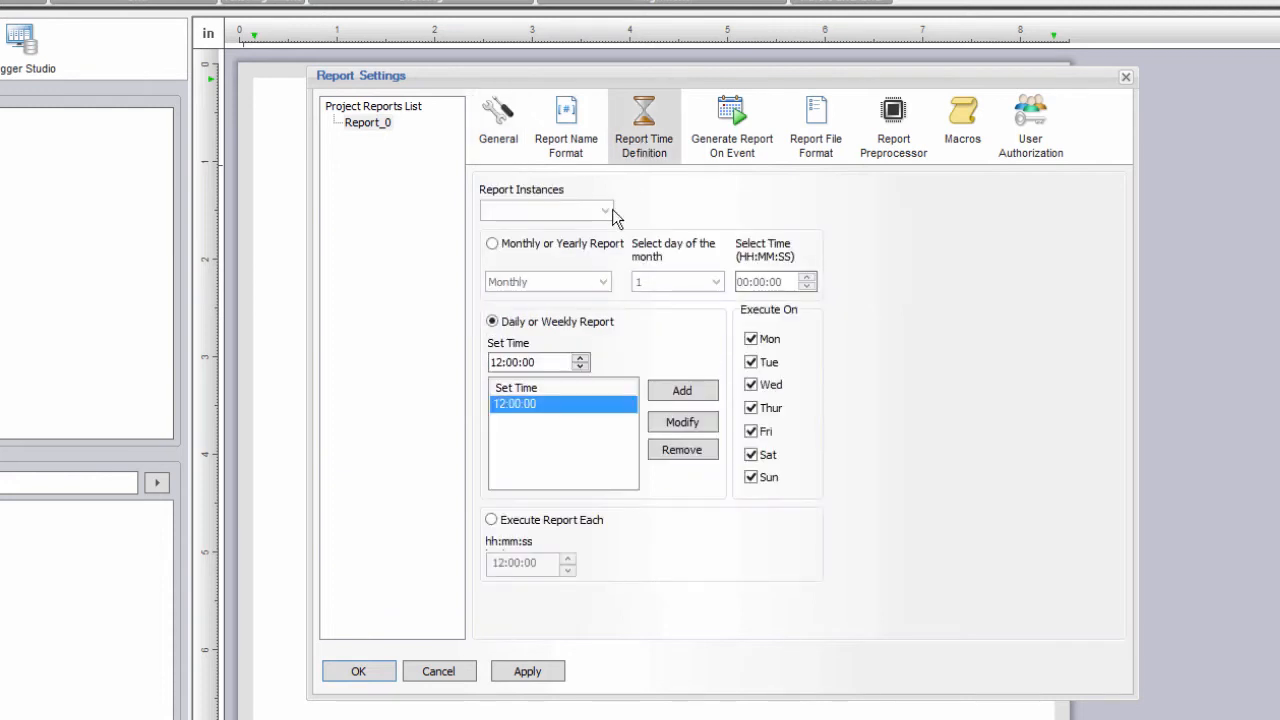
left_click(501, 363)
left_click(513, 363)
type("05:00")
left_click(553, 403)
left_click(708, 423)
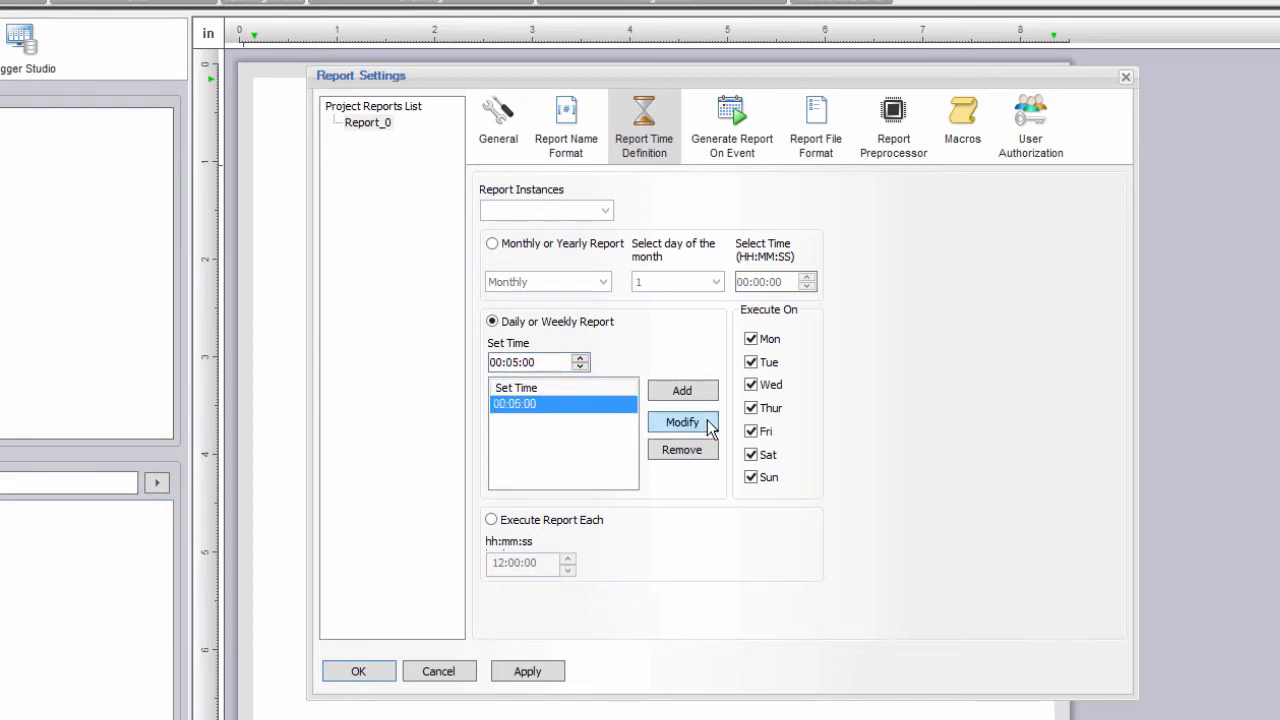
left_click(738, 138)
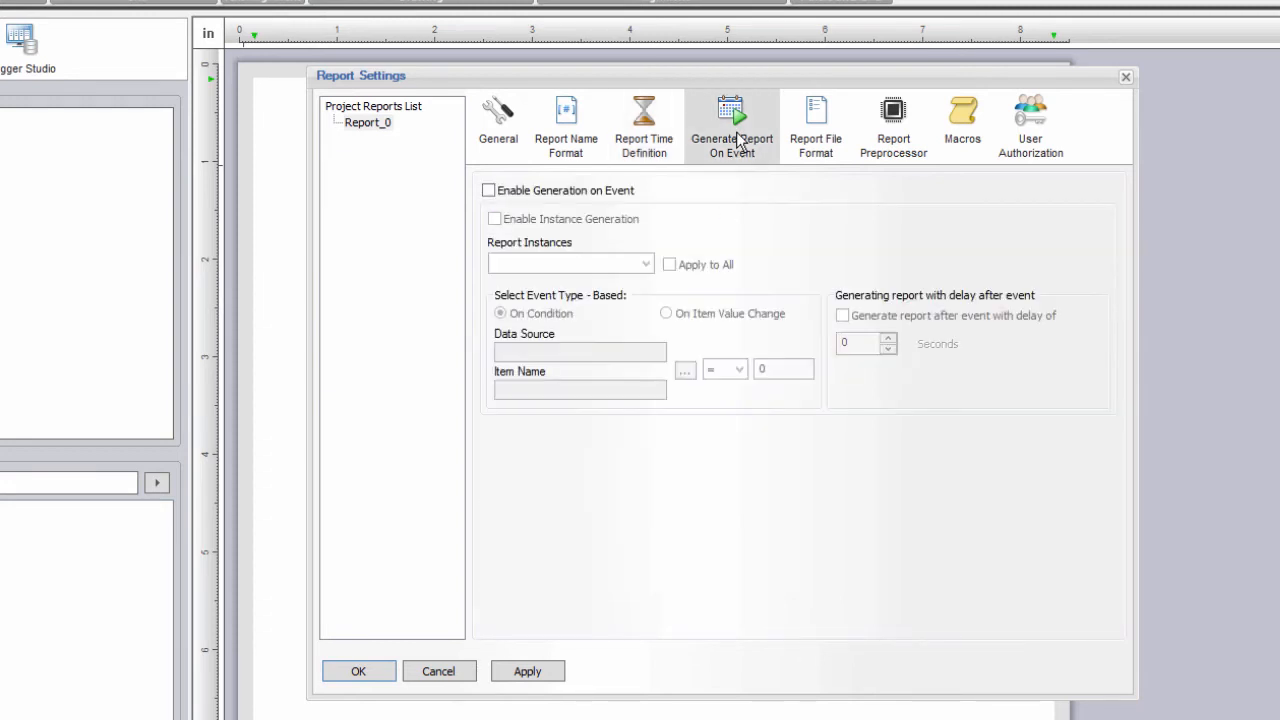
Enable generation on event with condition OPC_RT_Values TREND\LEVEL3 > 500.
left_click(575, 199)
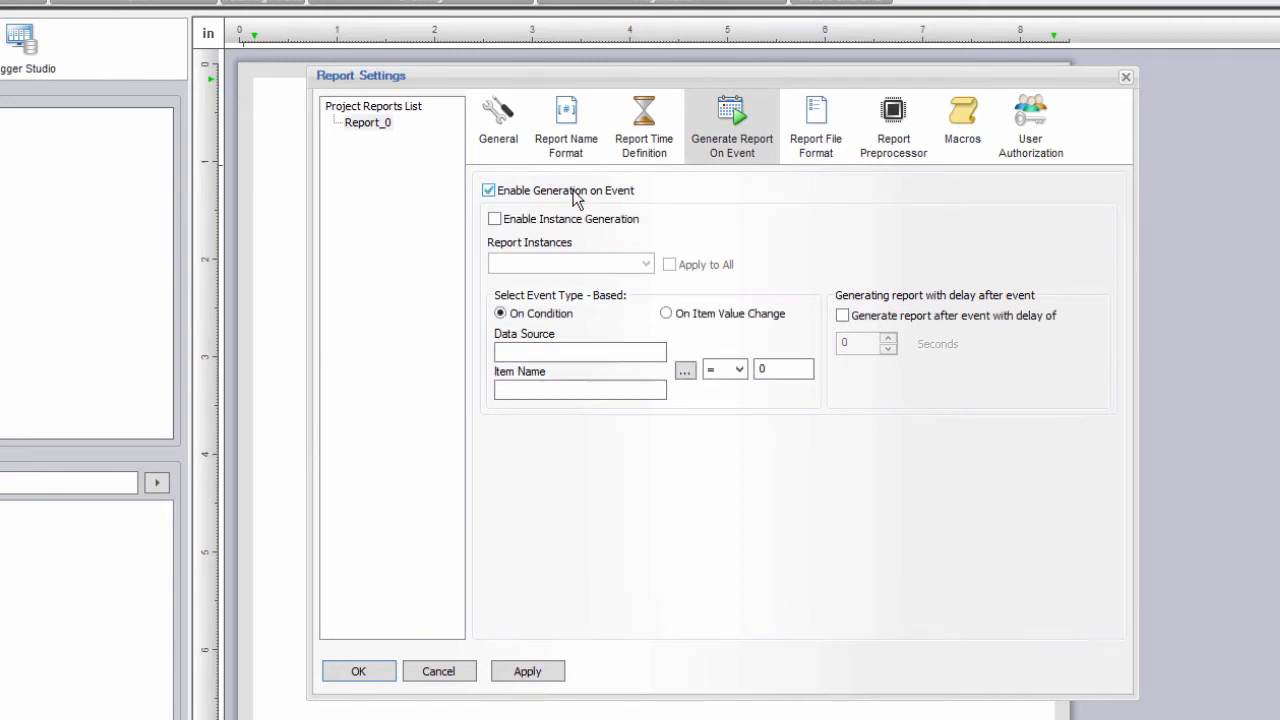
left_click(685, 372)
left_click(805, 134)
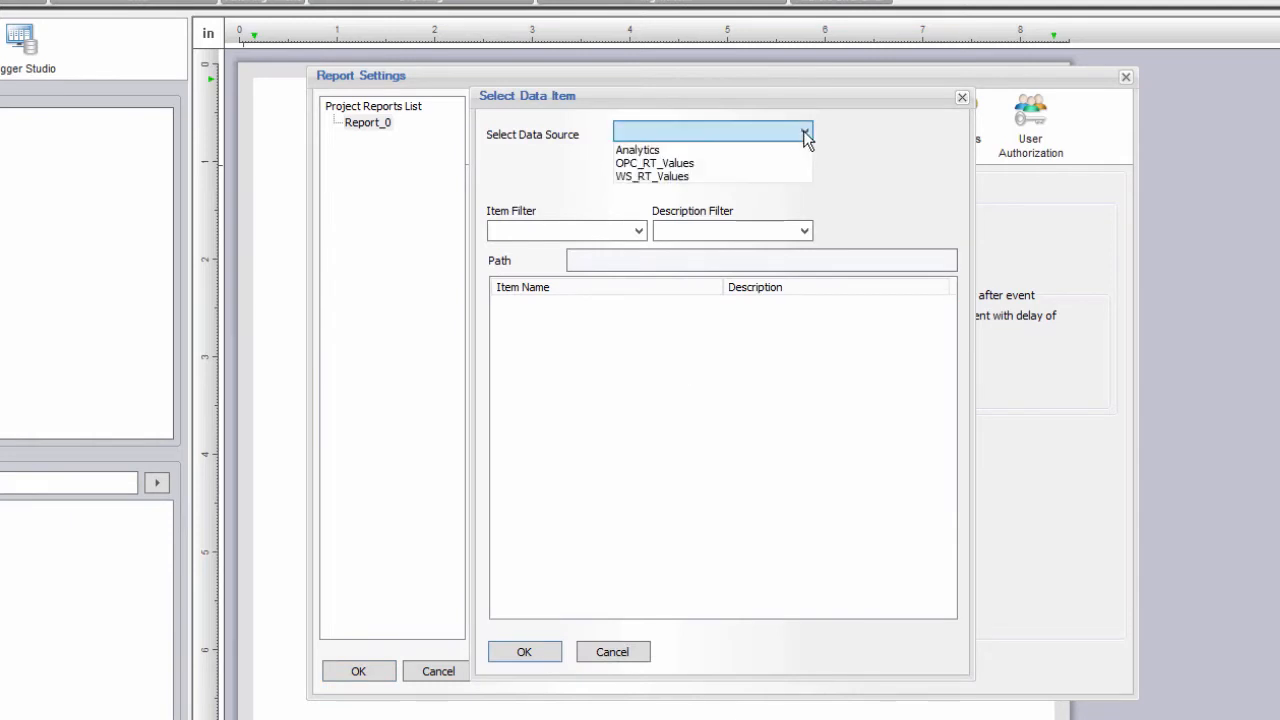
left_click(766, 162)
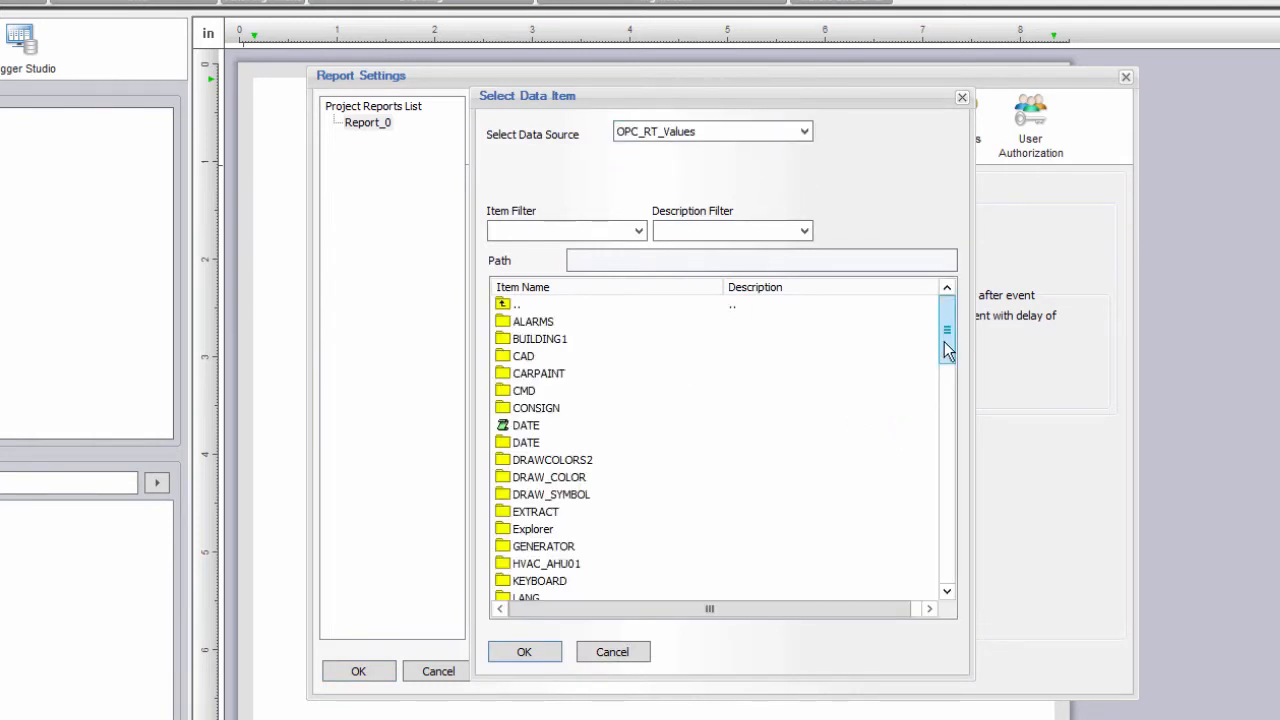
left_click_drag(945, 340, 950, 526)
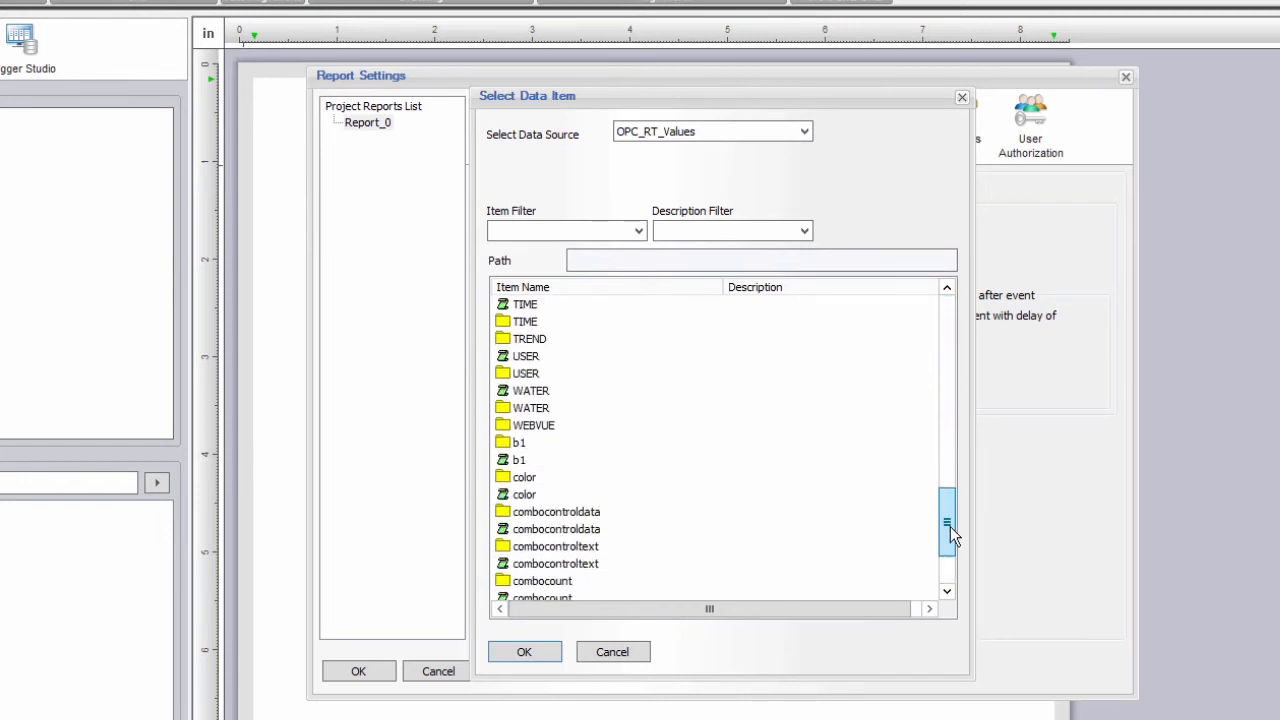
double_click(510, 340)
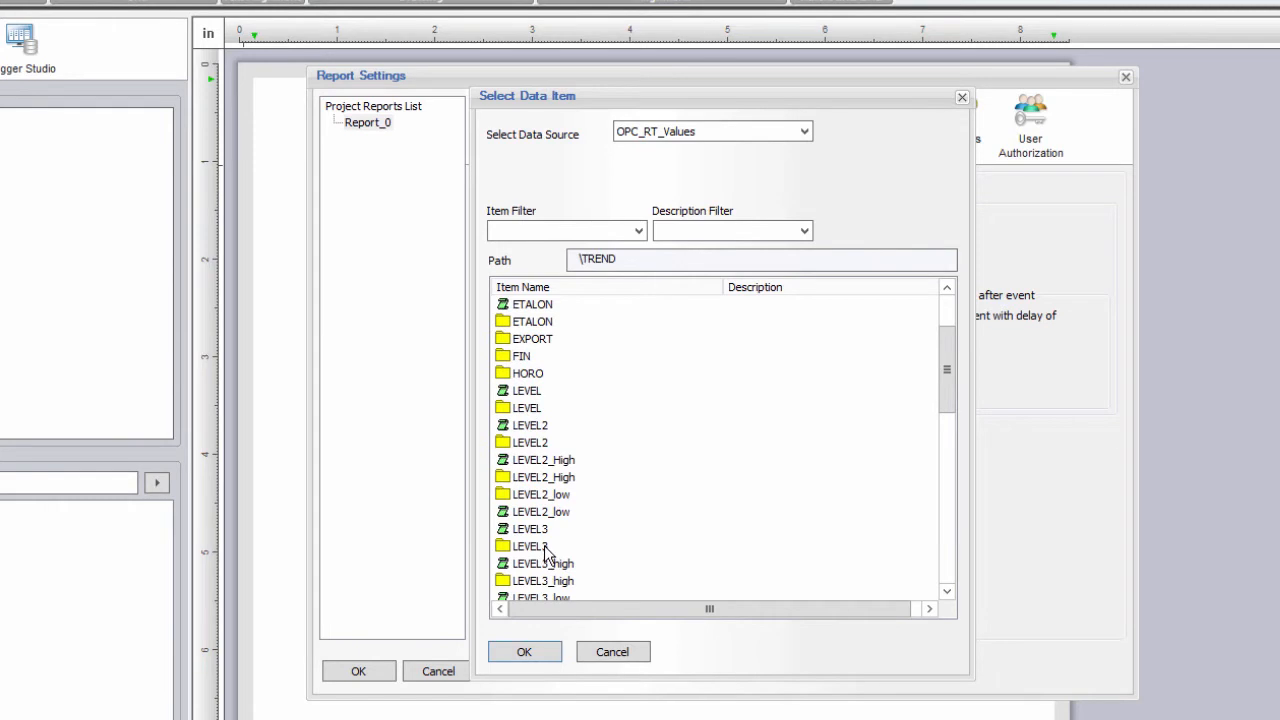
double_click(543, 529)
left_click(749, 375)
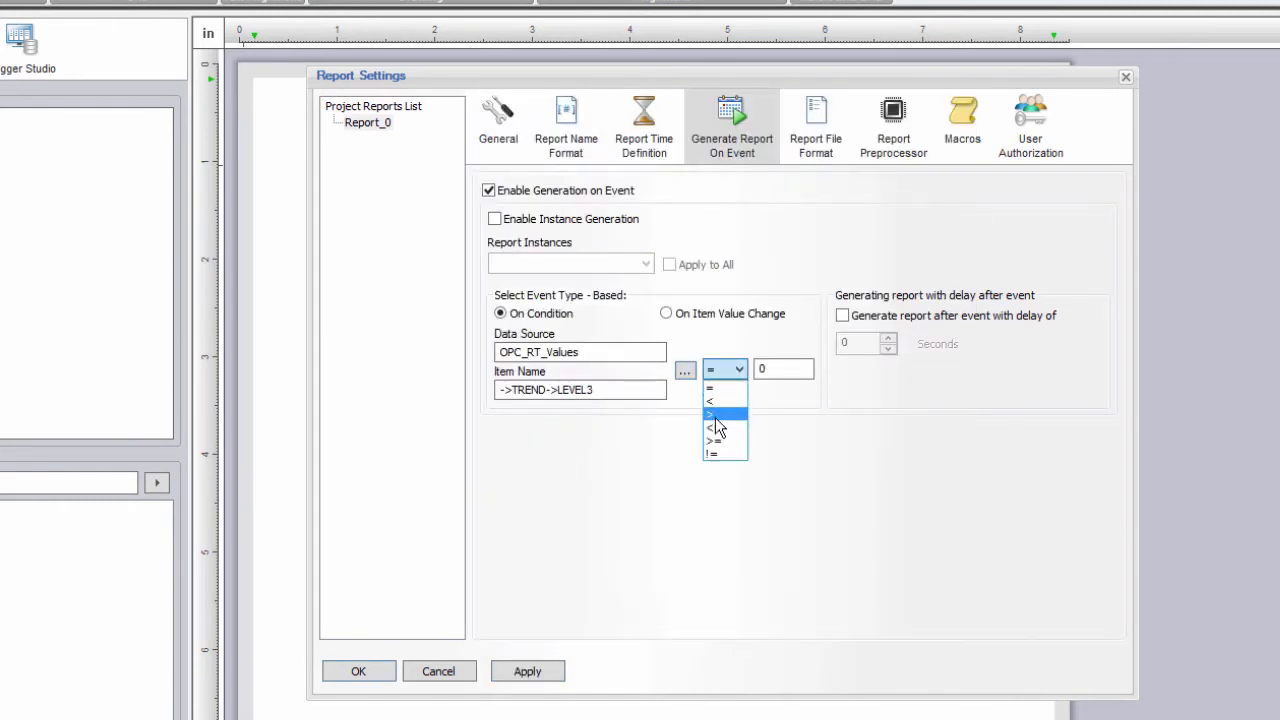
left_click(716, 430)
key("Tab")
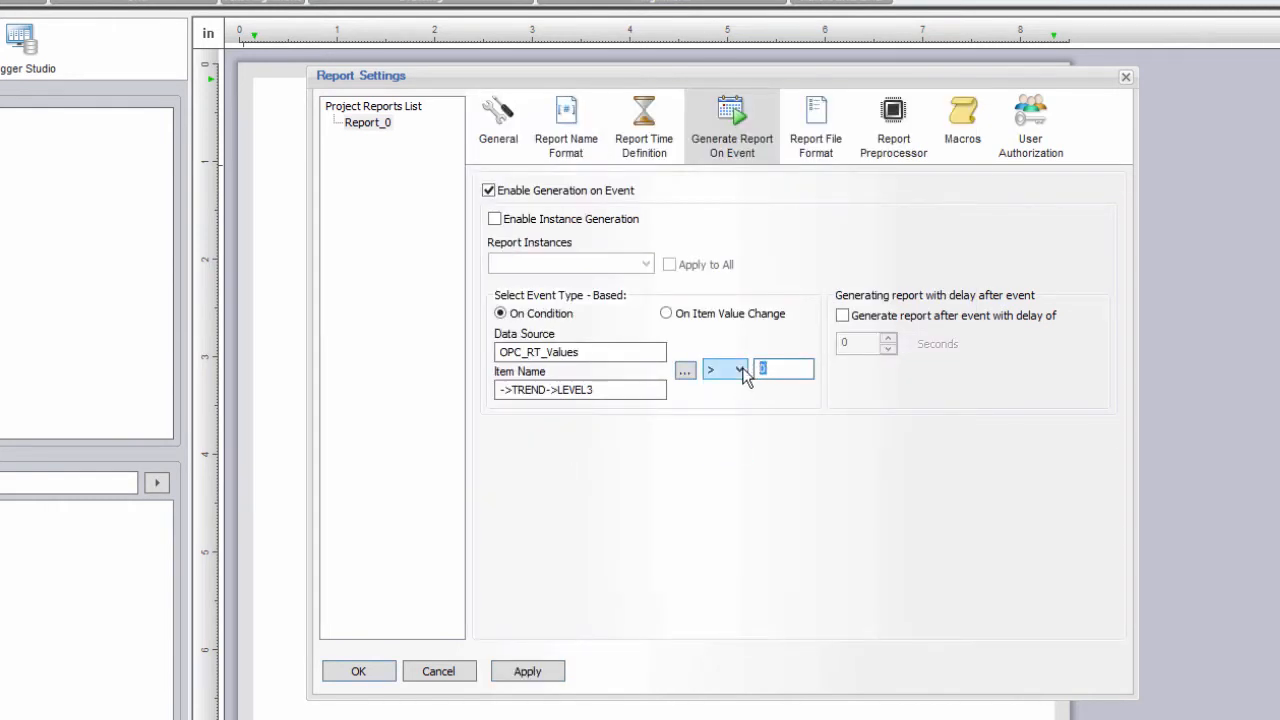
type("500")
Turn on Web output and Open PDF after generation in the report file format settings.
left_click(817, 152)
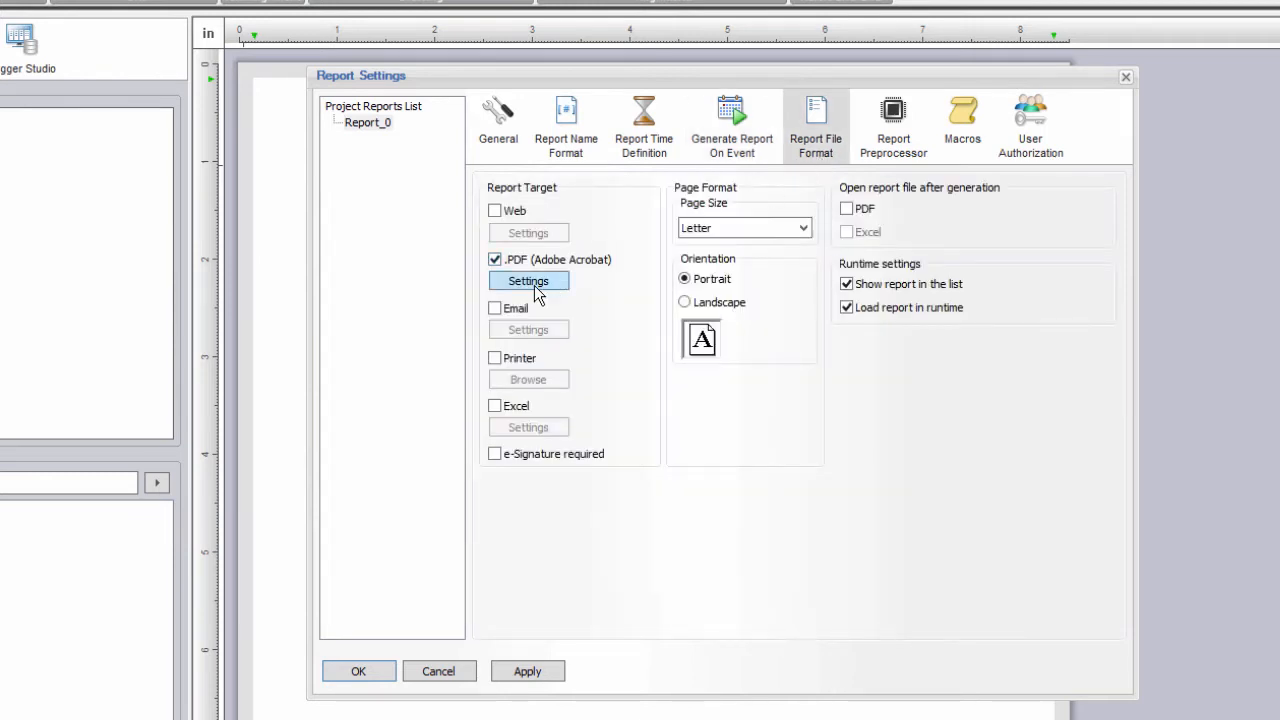
left_click(516, 213)
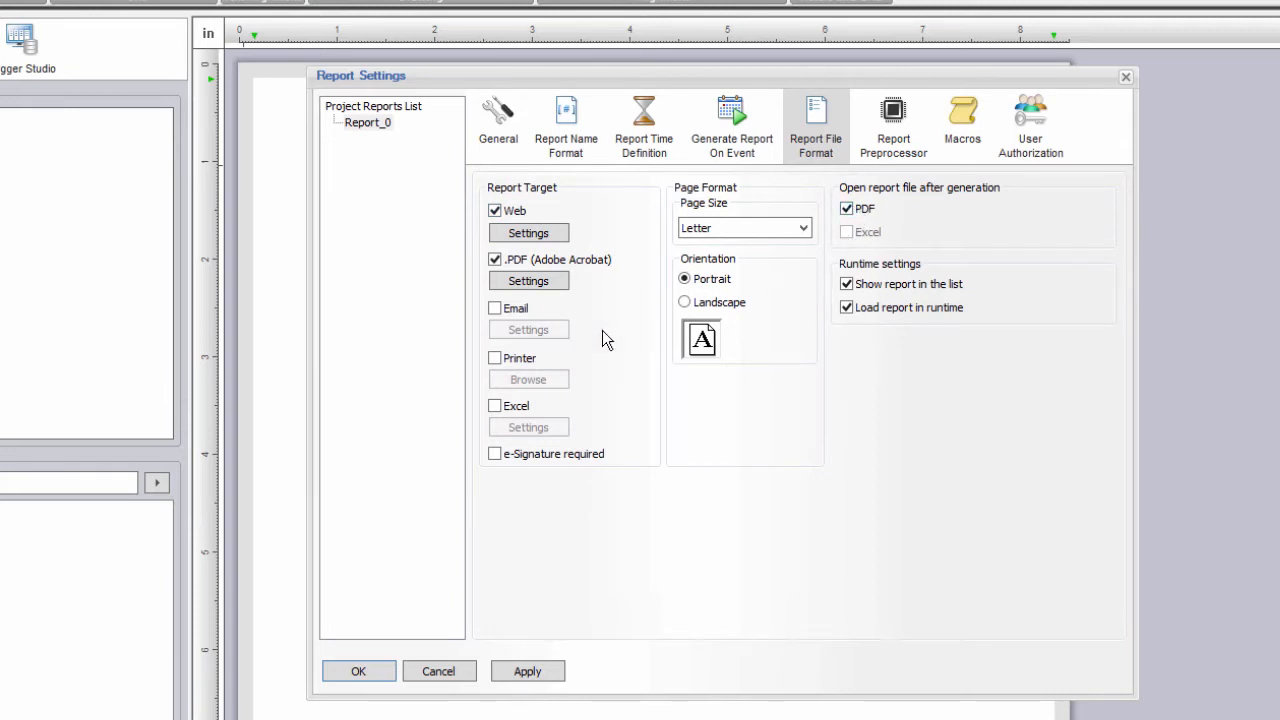
left_click(521, 310)
left_click(521, 310)
left_click(496, 358)
left_click(496, 358)
Save the report settings and draw an Automatic Statistical Table near the page top.
left_click(362, 673)
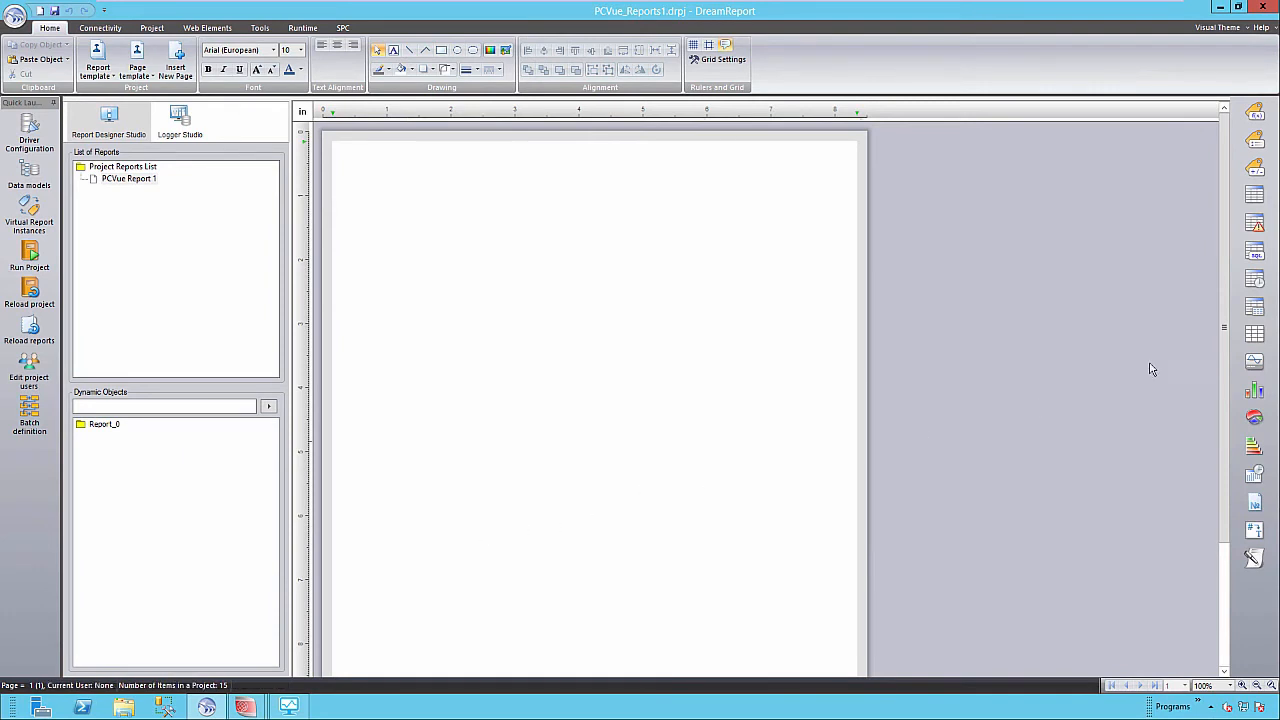
left_click(1255, 309)
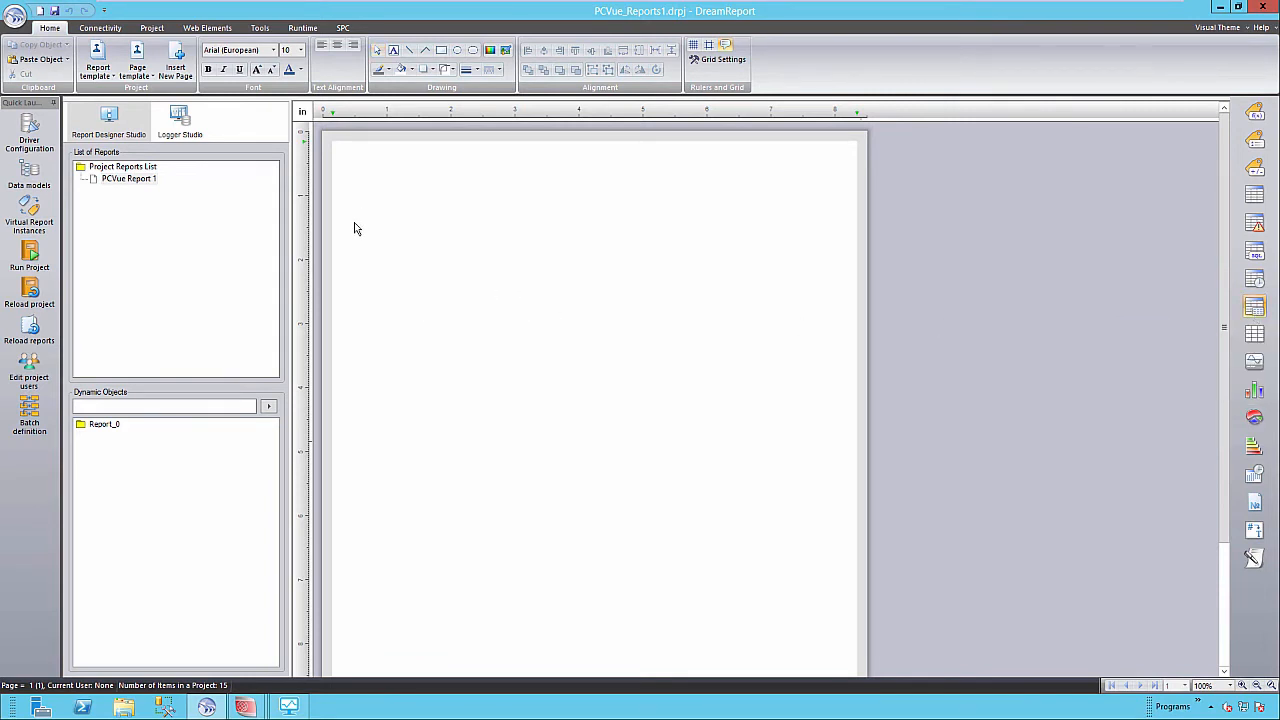
left_click_drag(347, 224, 846, 355)
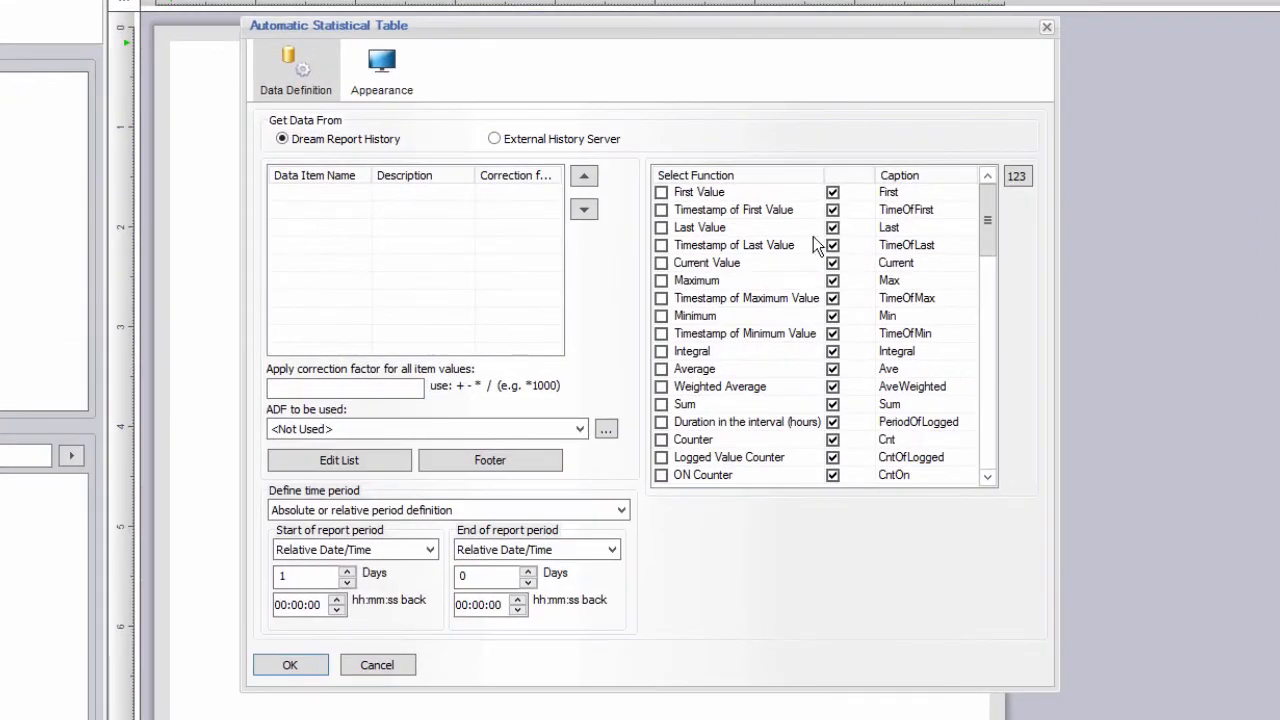
Add WS_Hist_Values TREND.SIMUL.VAR1, VAR2 and VAR3 to the table's data items.
left_click(545, 139)
left_click(367, 460)
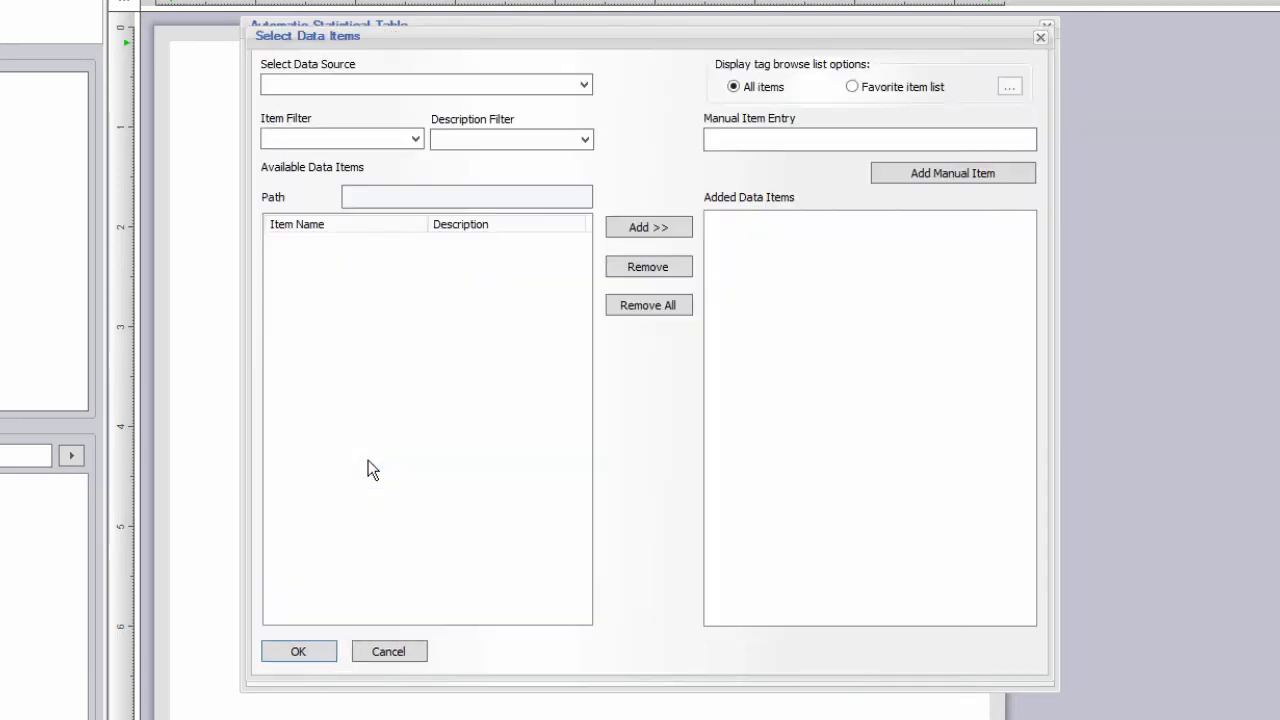
left_click(585, 86)
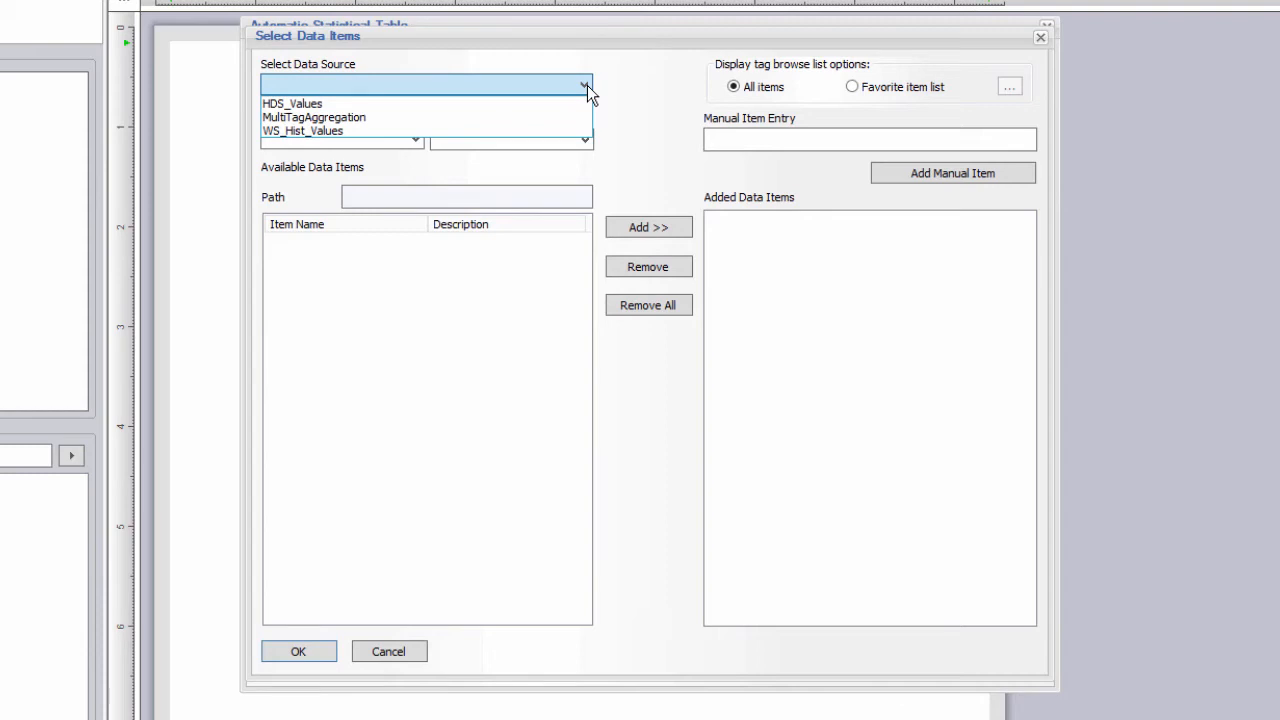
left_click(341, 141)
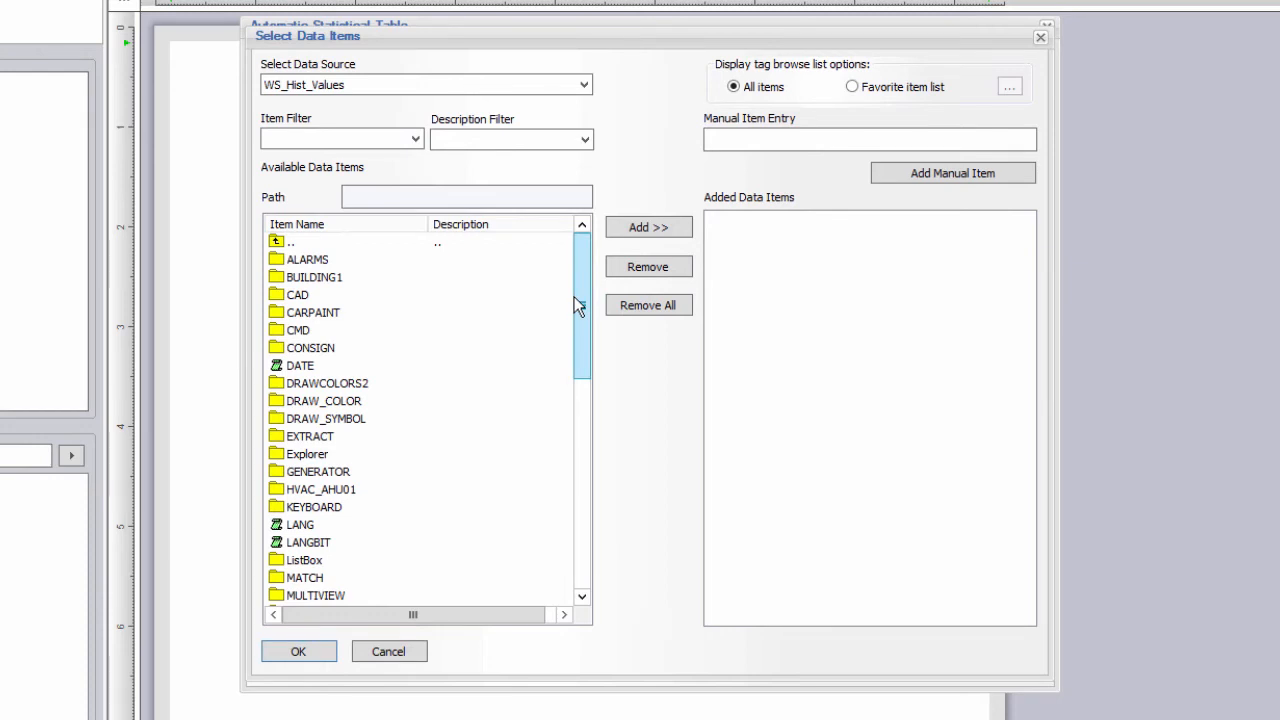
left_click_drag(582, 304, 592, 491)
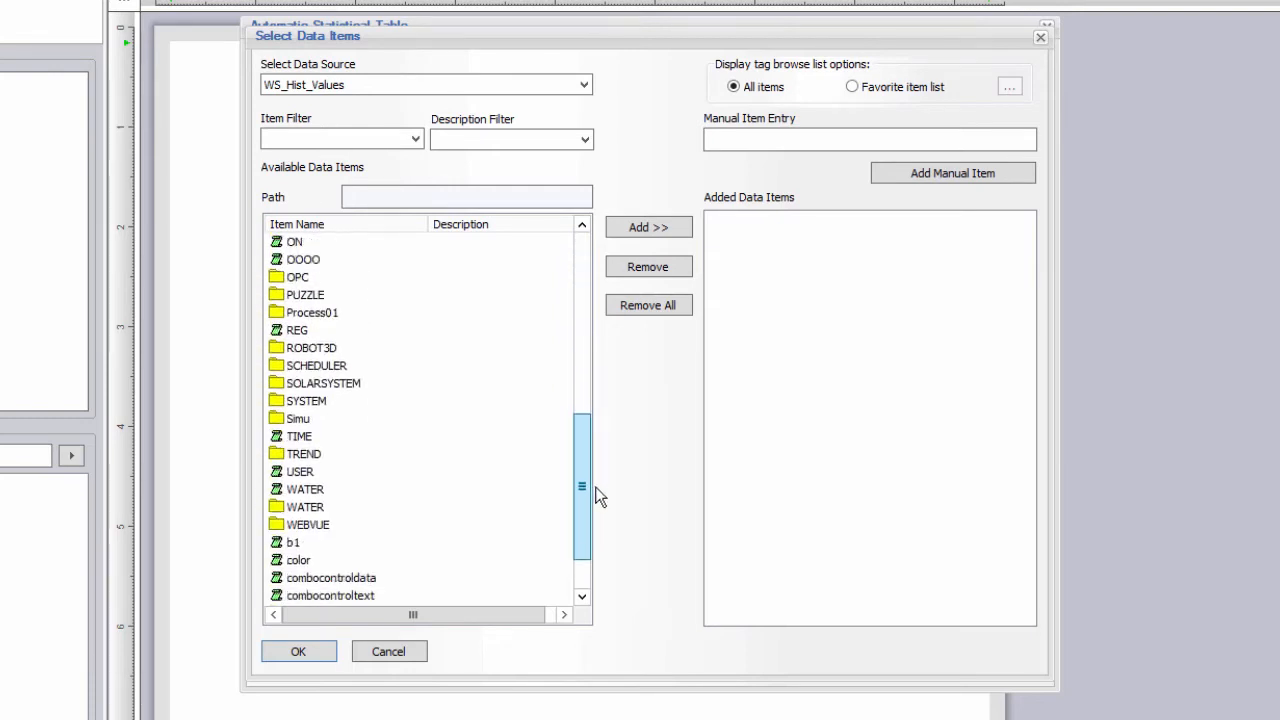
double_click(303, 456)
left_click_drag(581, 360, 580, 508)
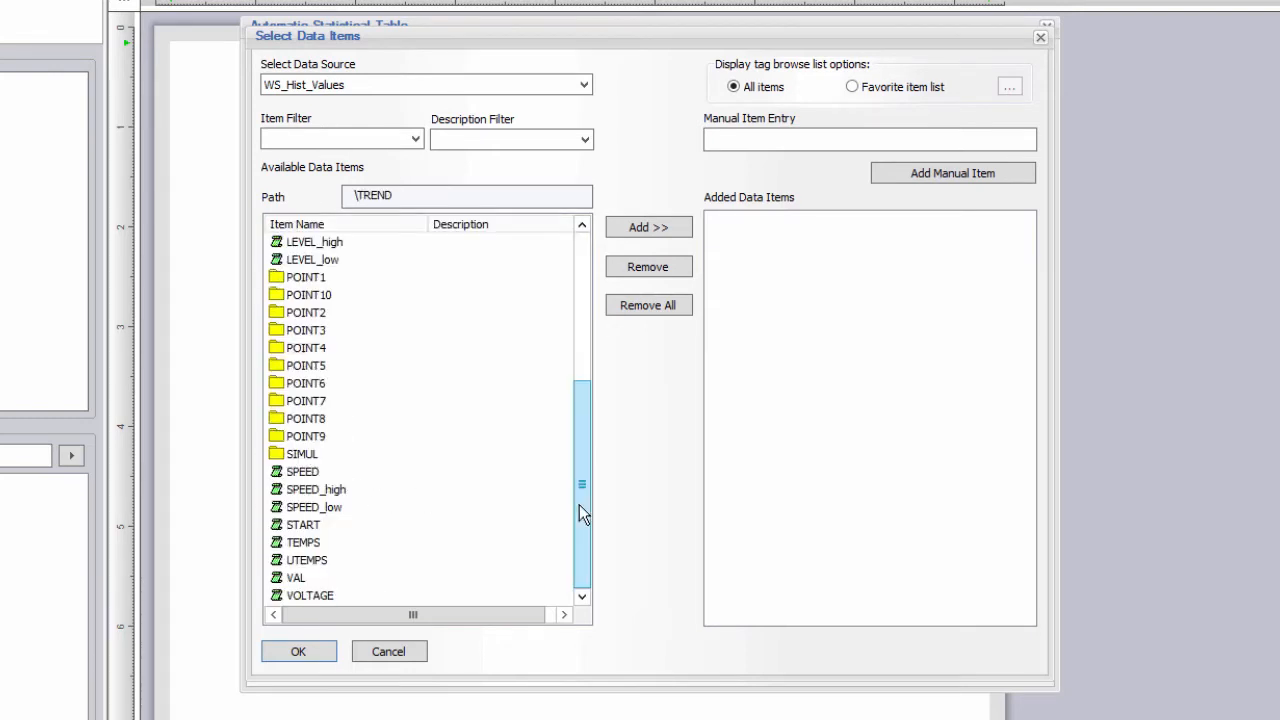
double_click(303, 455)
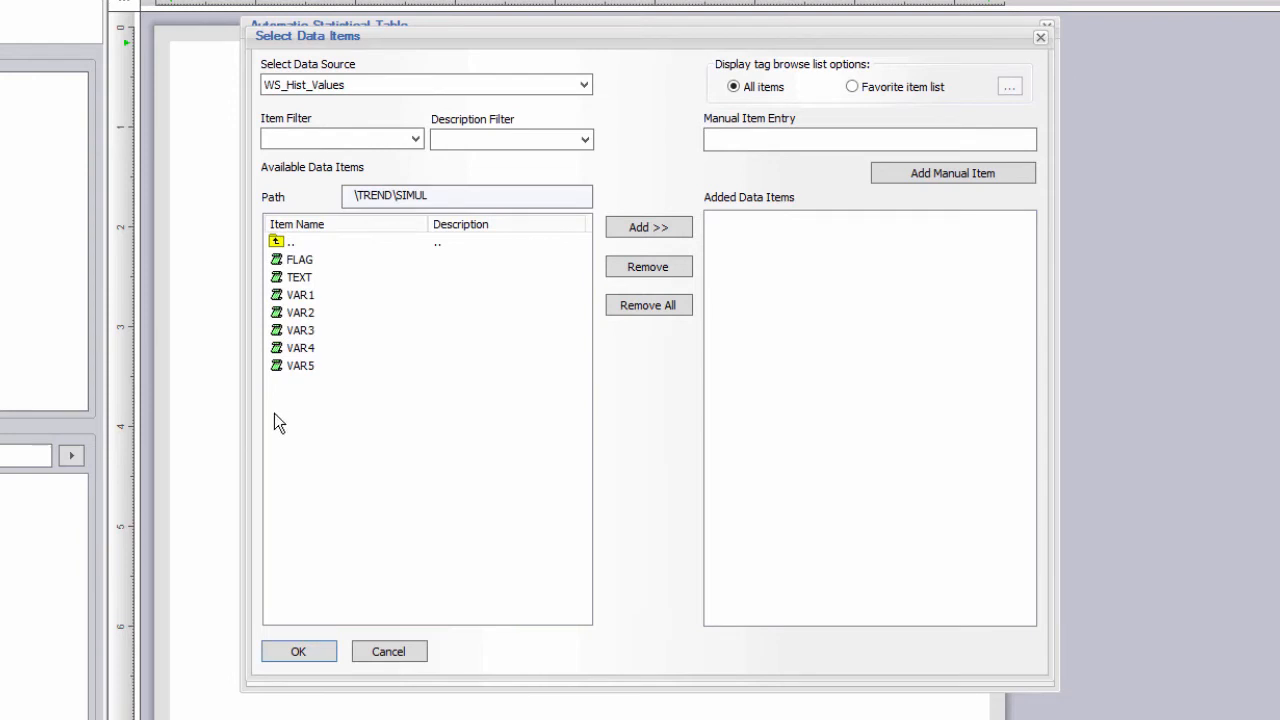
left_click(300, 296)
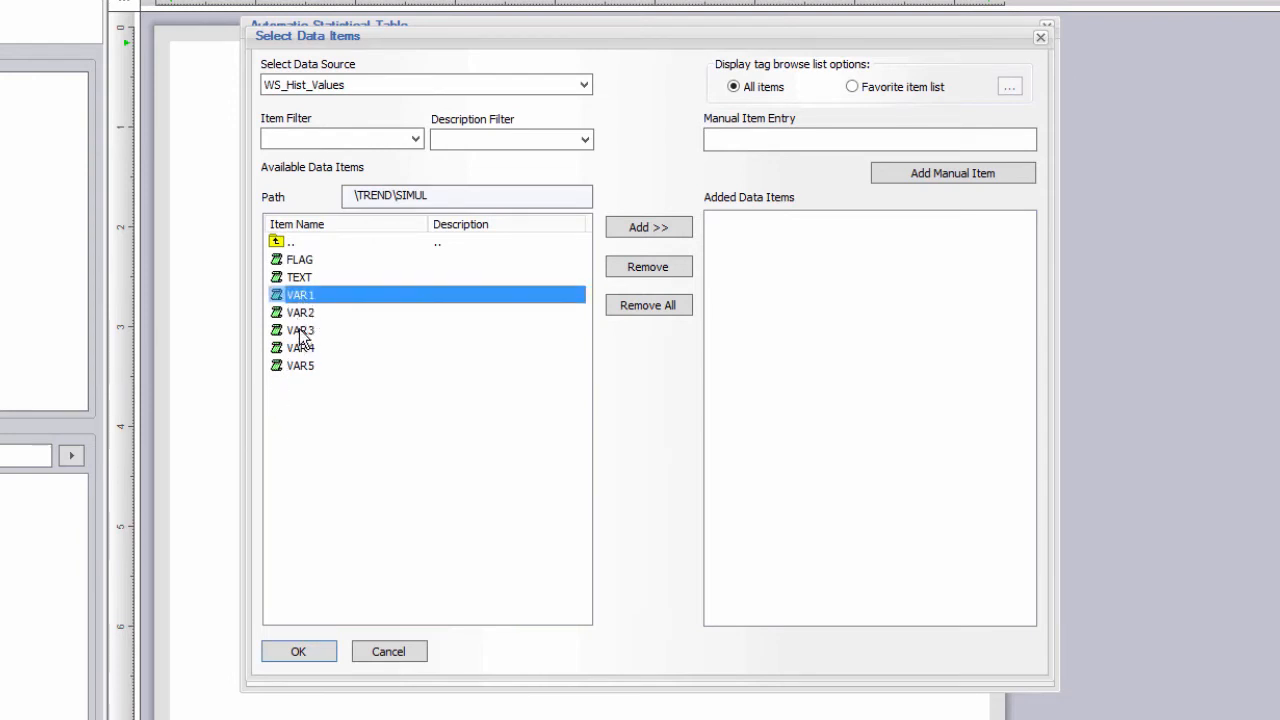
left_click(300, 331, "shift")
left_click(632, 228)
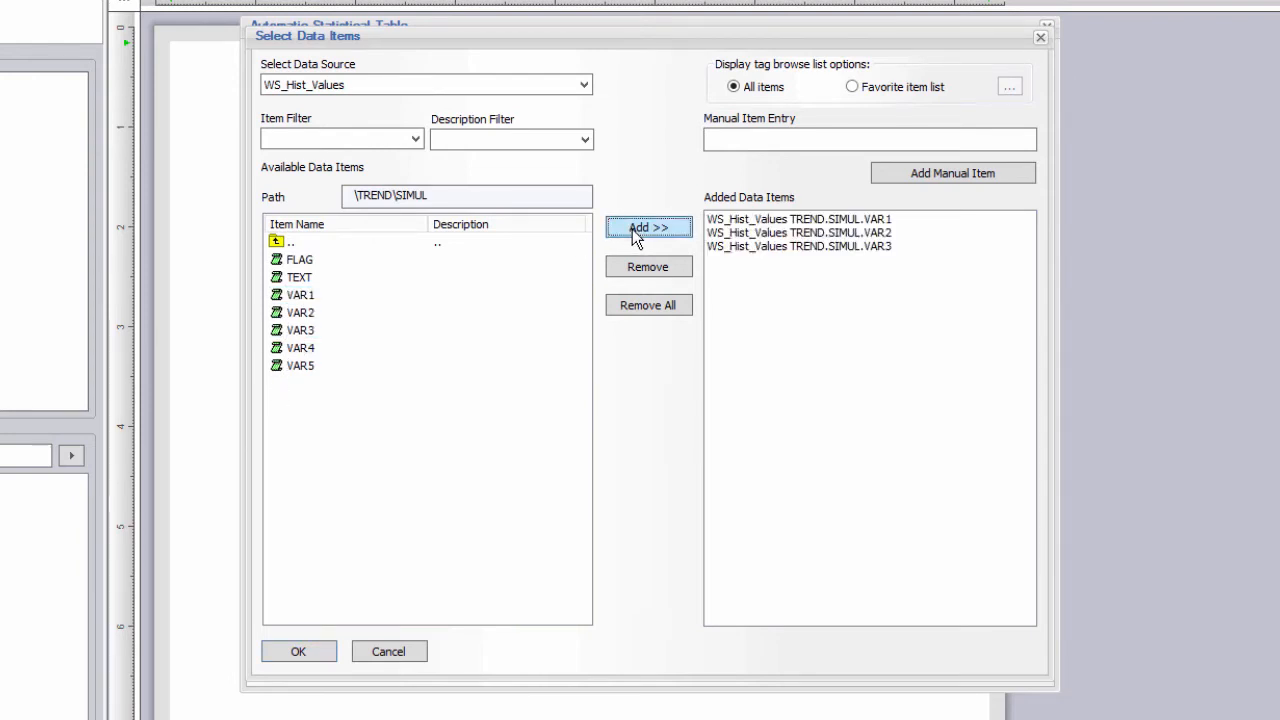
left_click(589, 91)
Add HDS_Values TRENDTABLE1 HVAC_AHU01 Humidifier.VAL, TempIN.TEMP and TempOUT.TEMP to the table.
left_click(499, 102)
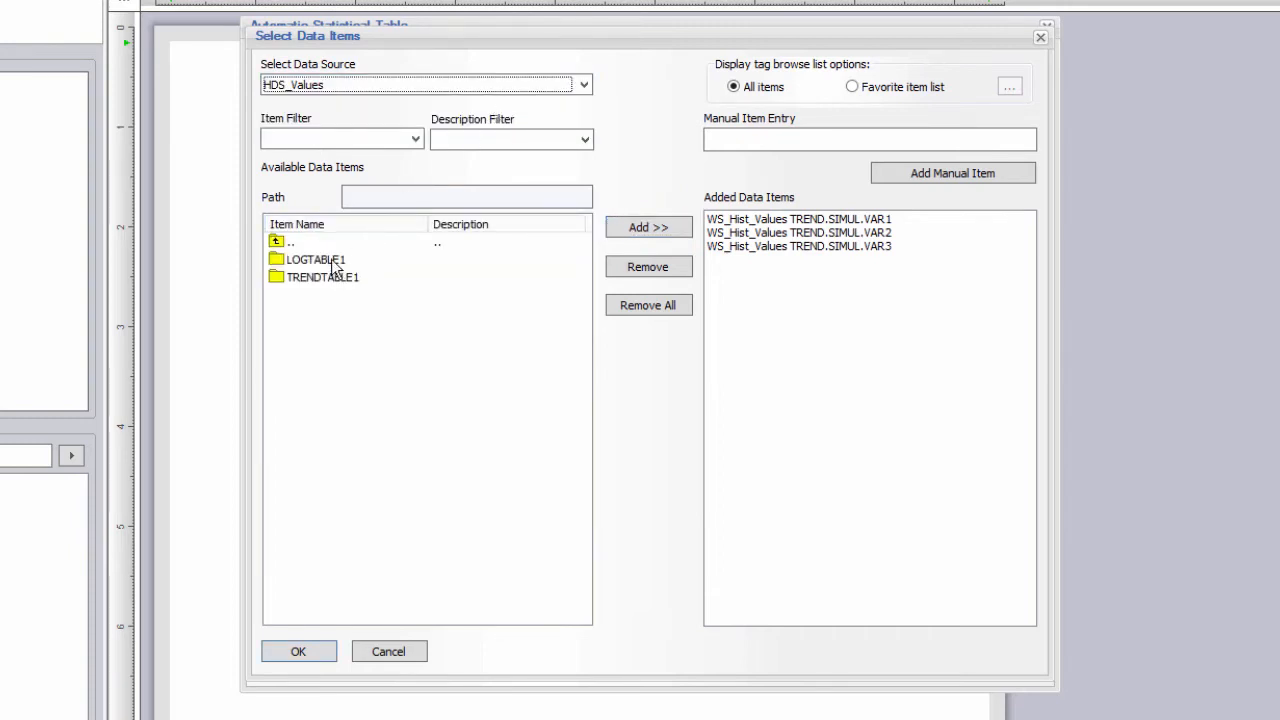
left_click(329, 280)
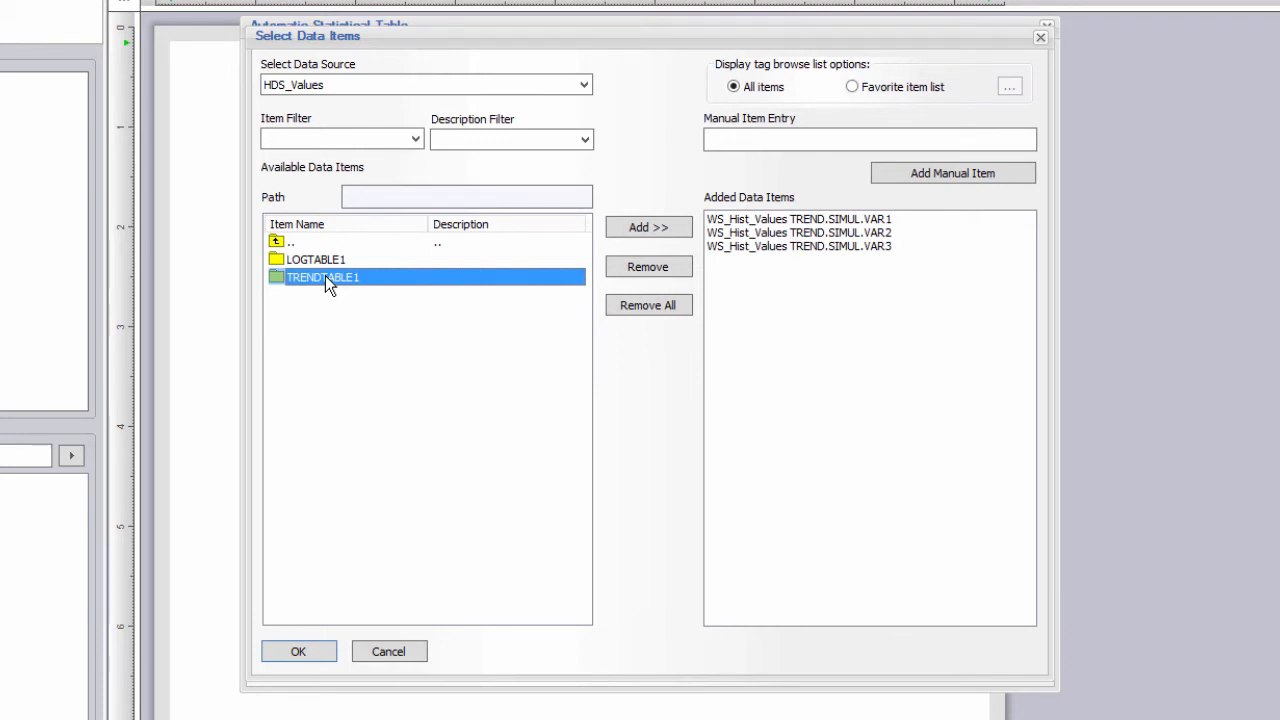
double_click(325, 277)
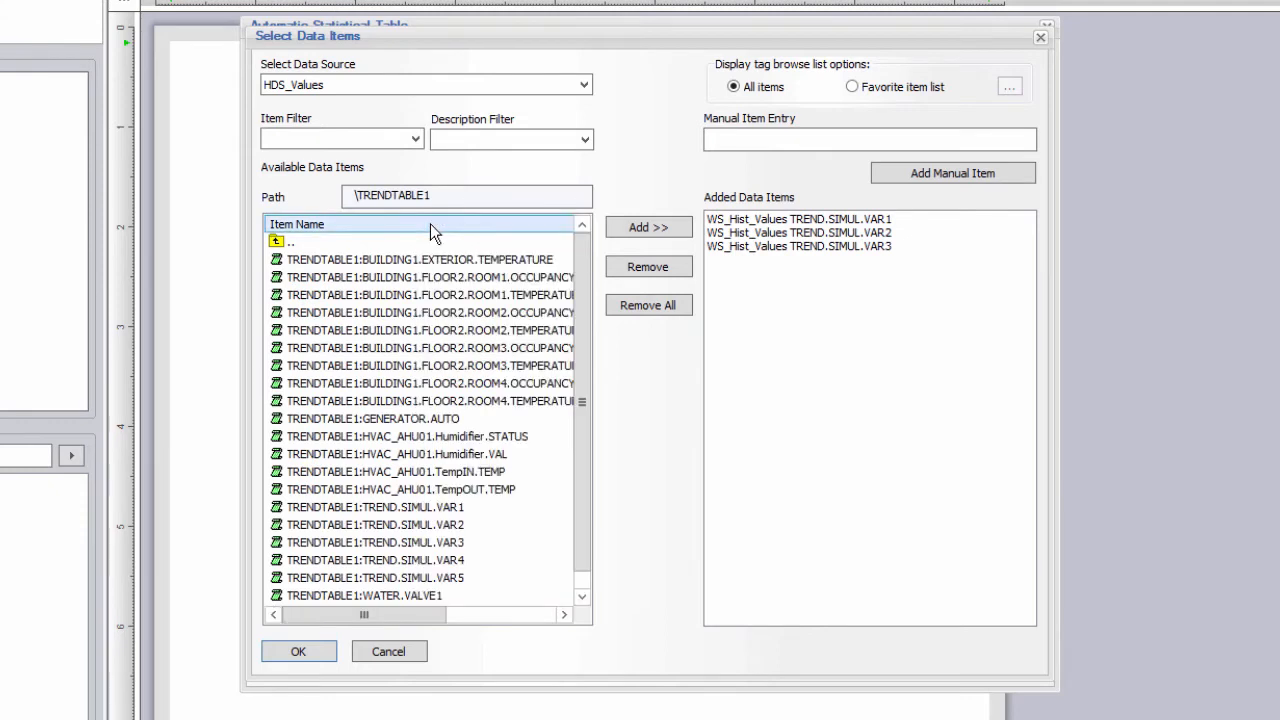
scroll(583, 545, "down", 1)
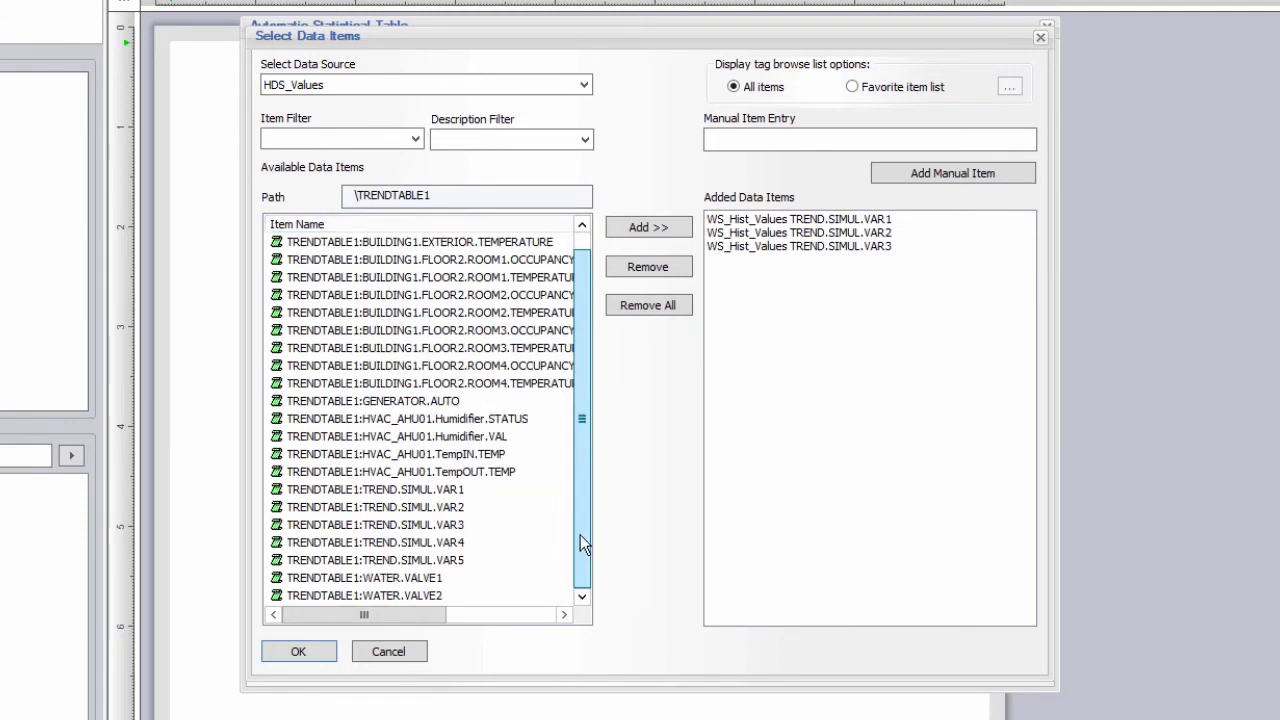
left_click(488, 455)
left_click(487, 469, "ctrl")
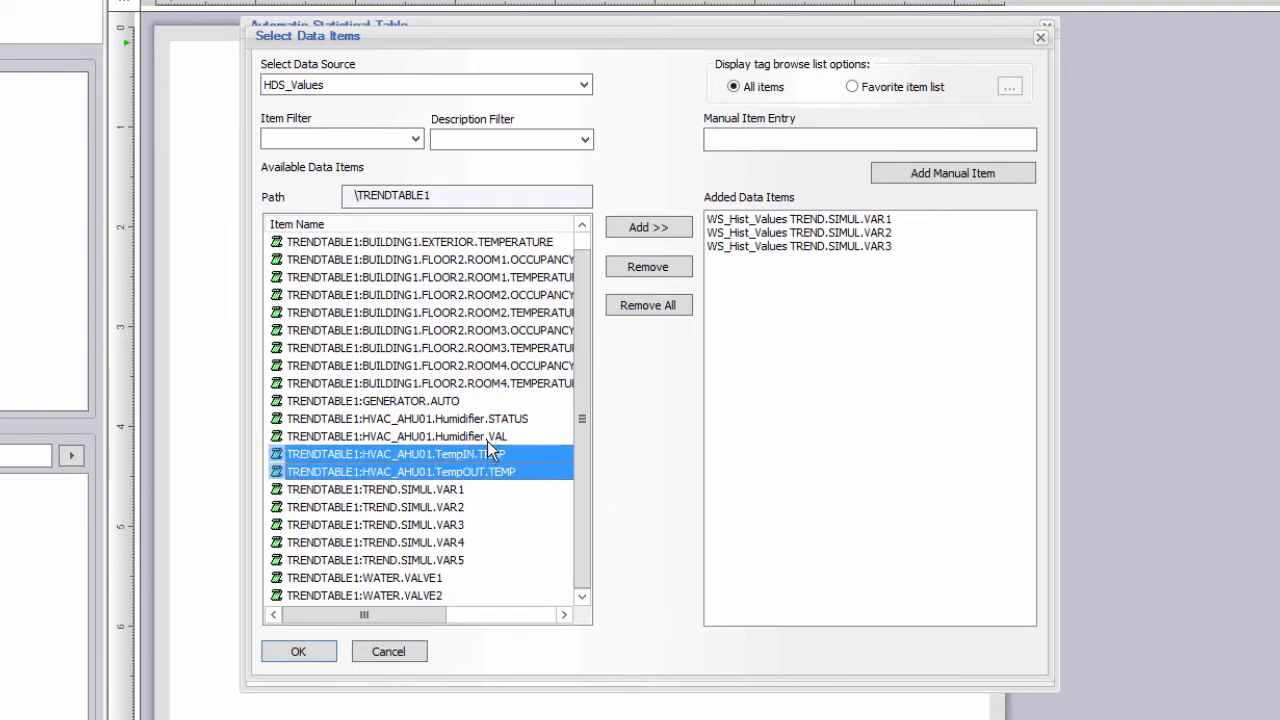
left_click(487, 439, "ctrl")
left_click(655, 228)
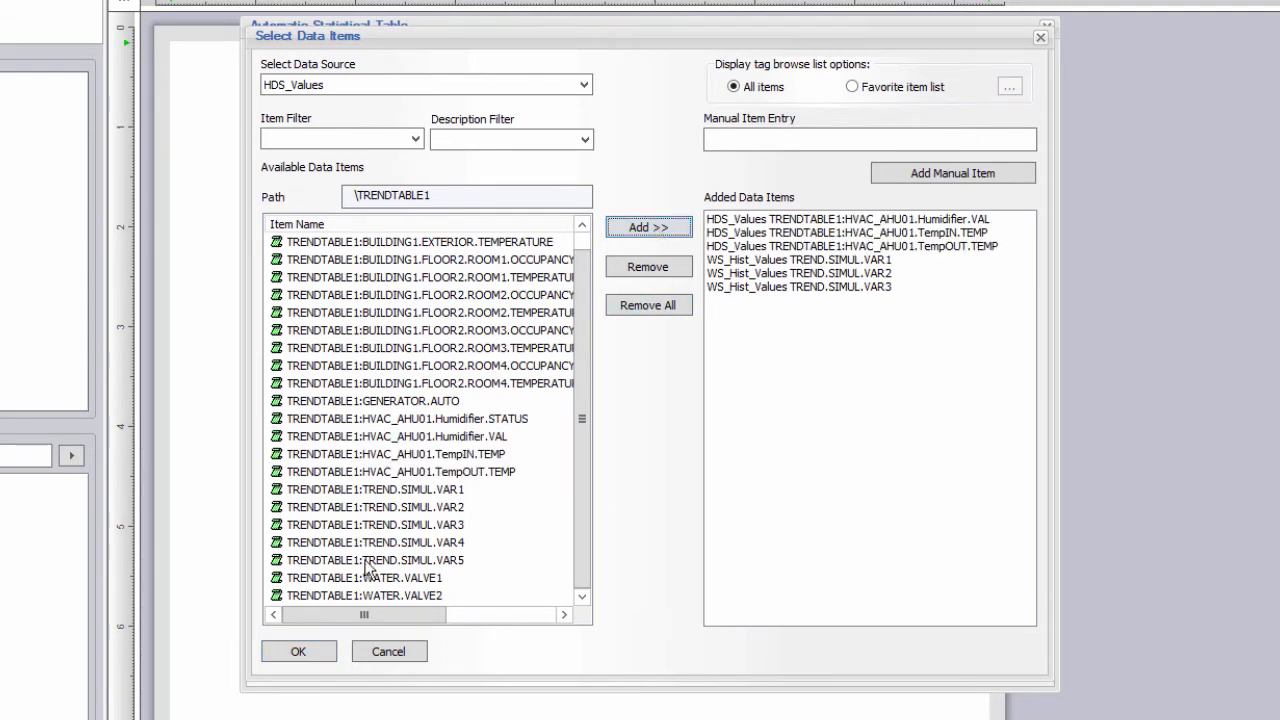
Add the items and compute Maximum, Minimum, their timestamps and Average over a fixed last 1 hour.
left_click(306, 654)
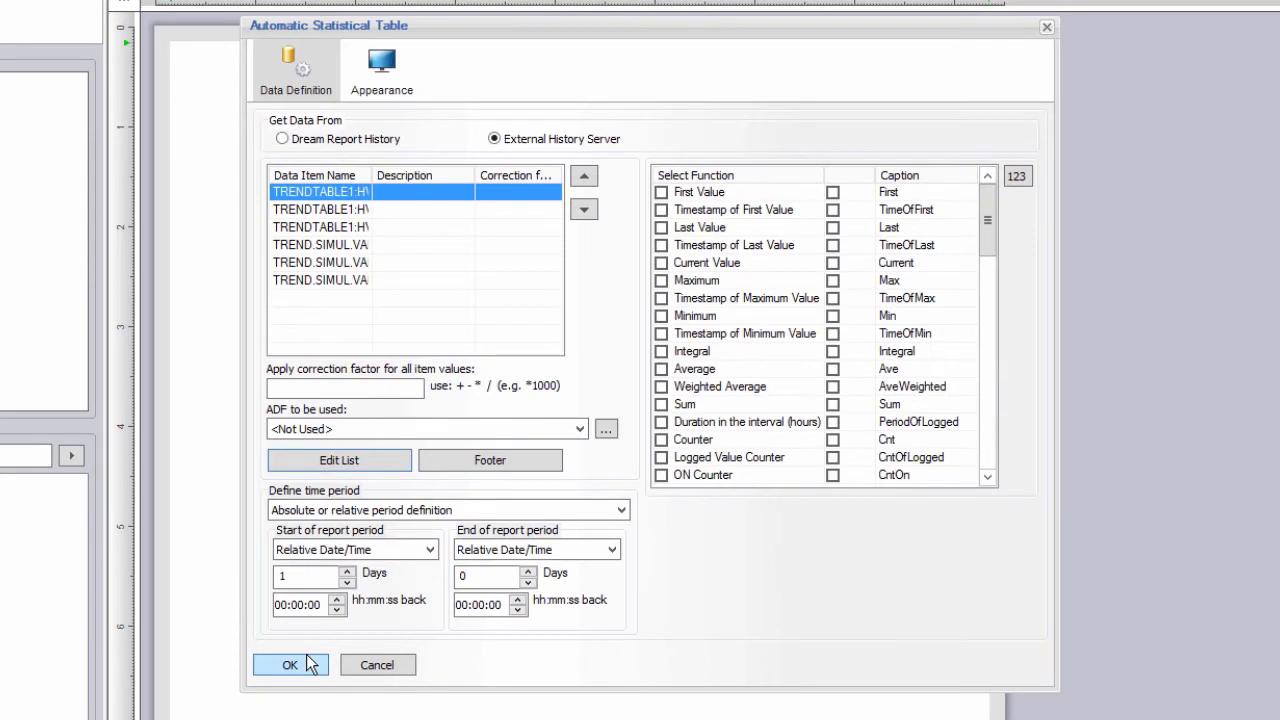
left_click(605, 510)
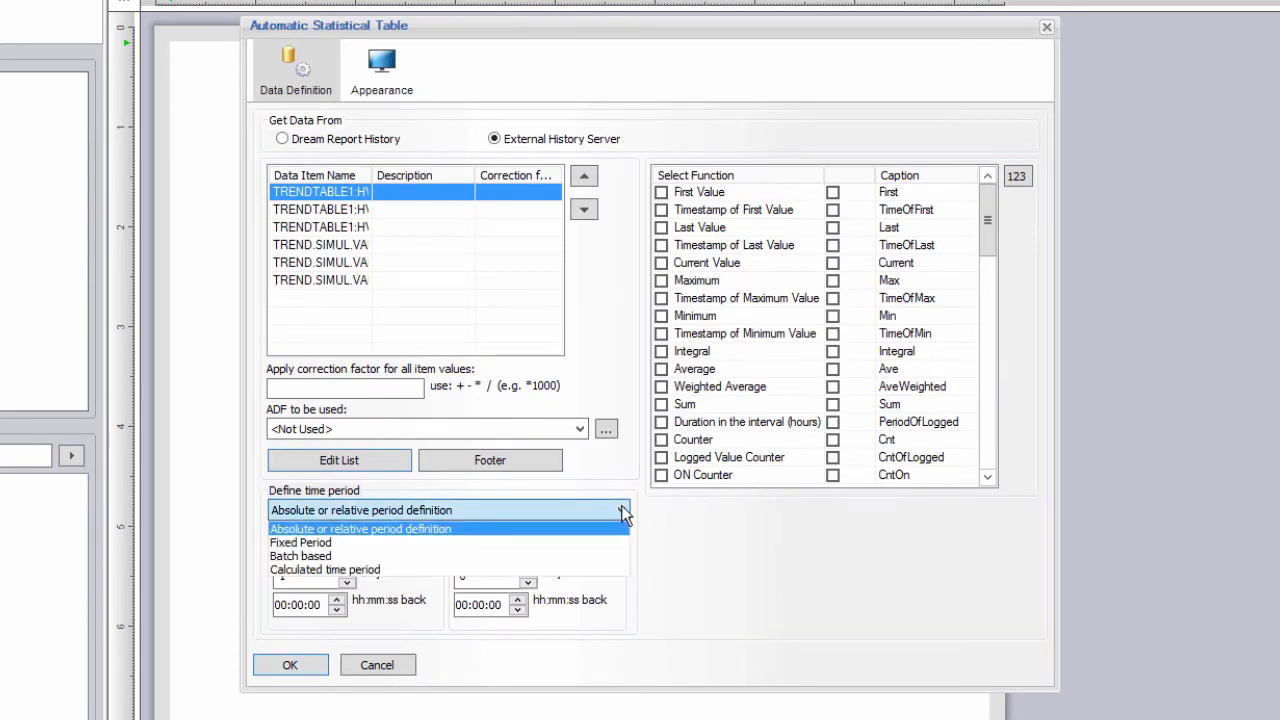
left_click(471, 542)
left_click(487, 539)
left_click(488, 541)
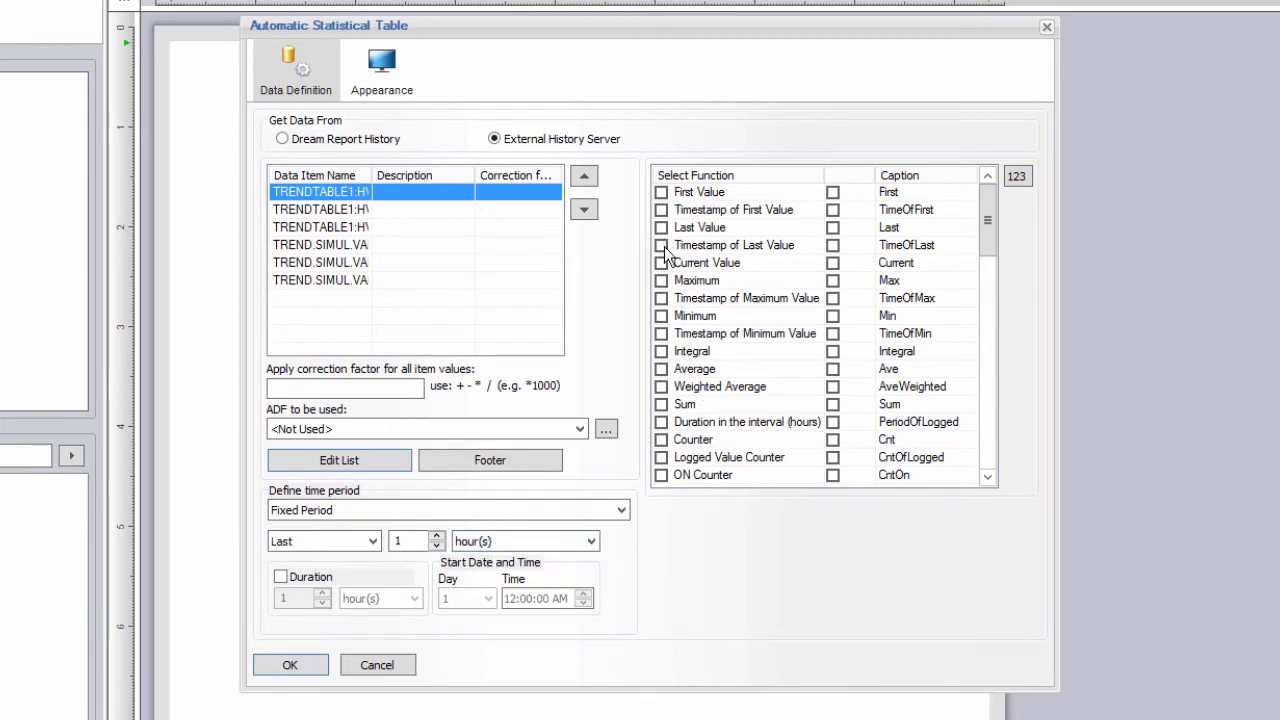
left_click(661, 281)
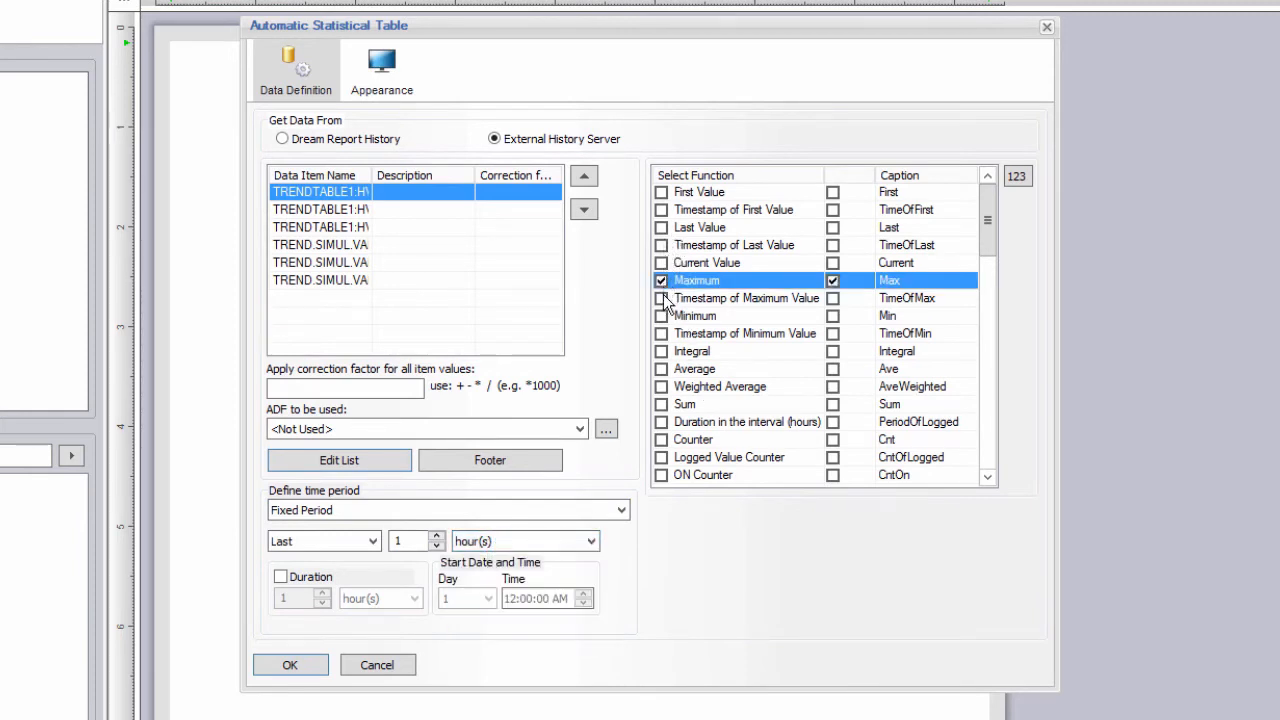
left_click(661, 298)
left_click(661, 316)
left_click(661, 334)
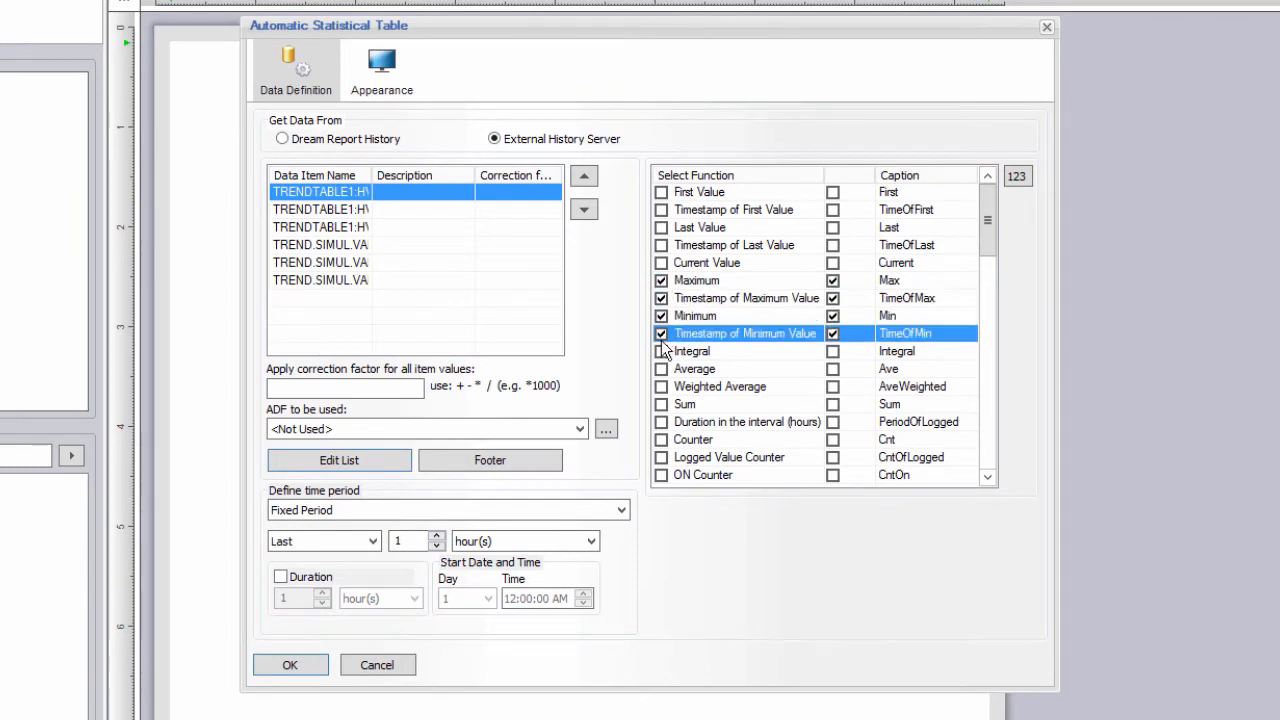
left_click(661, 369)
Widen the Data Item Name column and enter descriptions Humidity %, IN Temp, OUT Temp, Tag 1–3.
left_click_drag(372, 175, 446, 172)
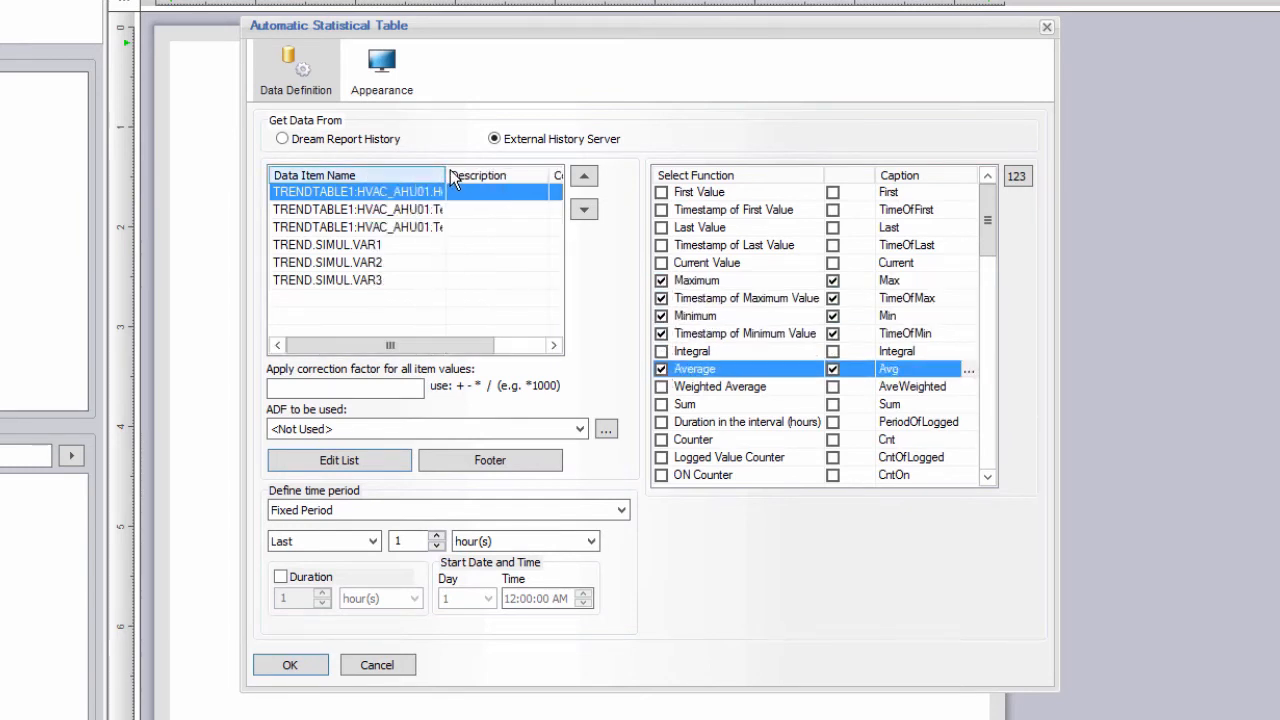
double_click(450, 172)
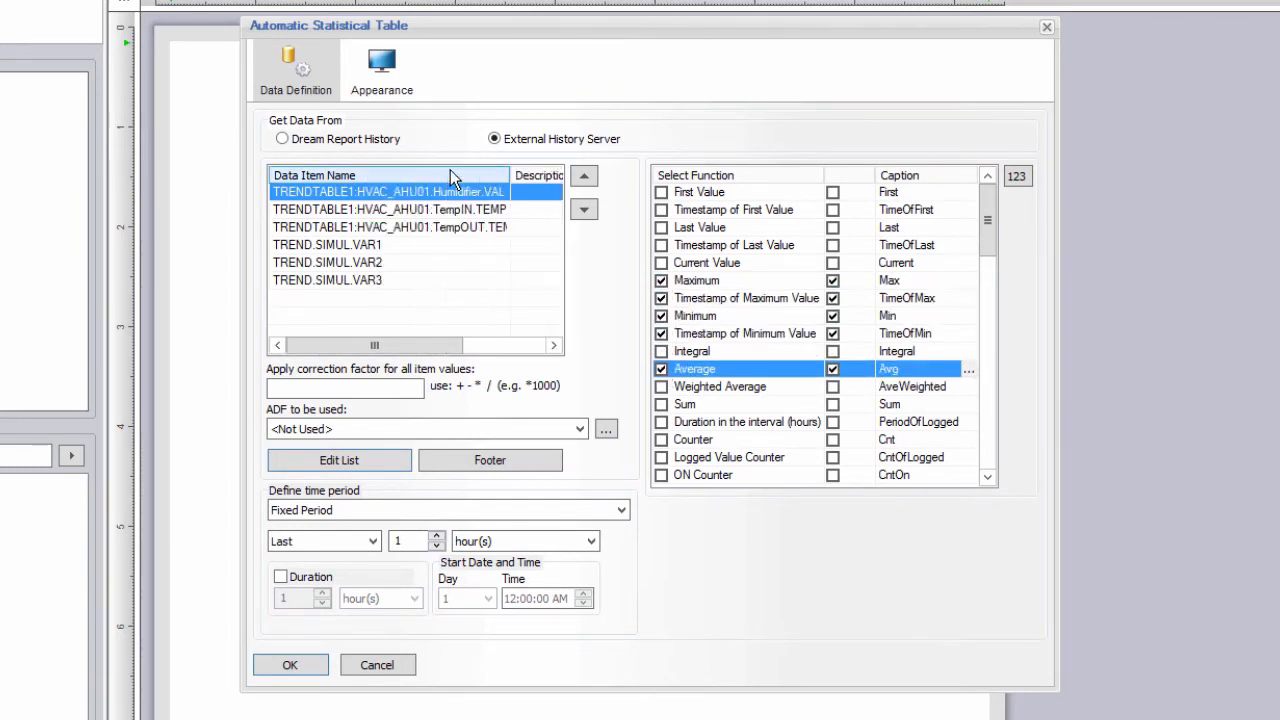
left_click(500, 348)
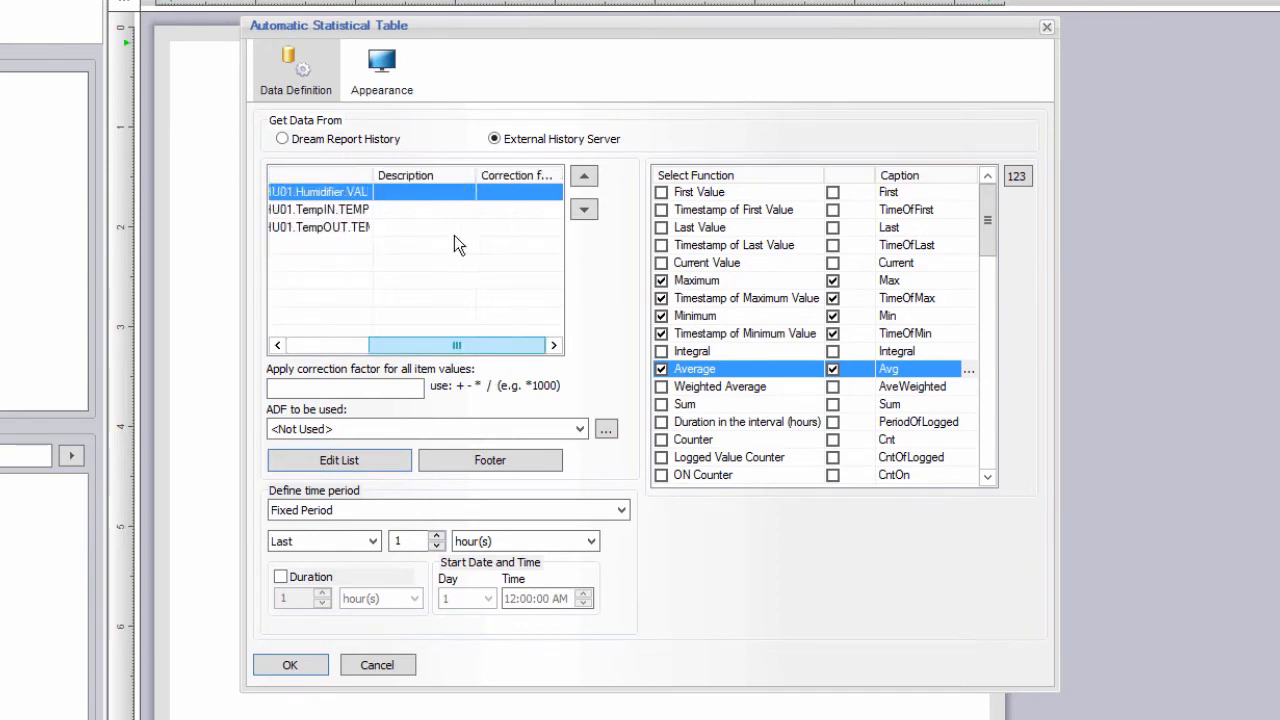
left_click(436, 194)
type("Humidity %")
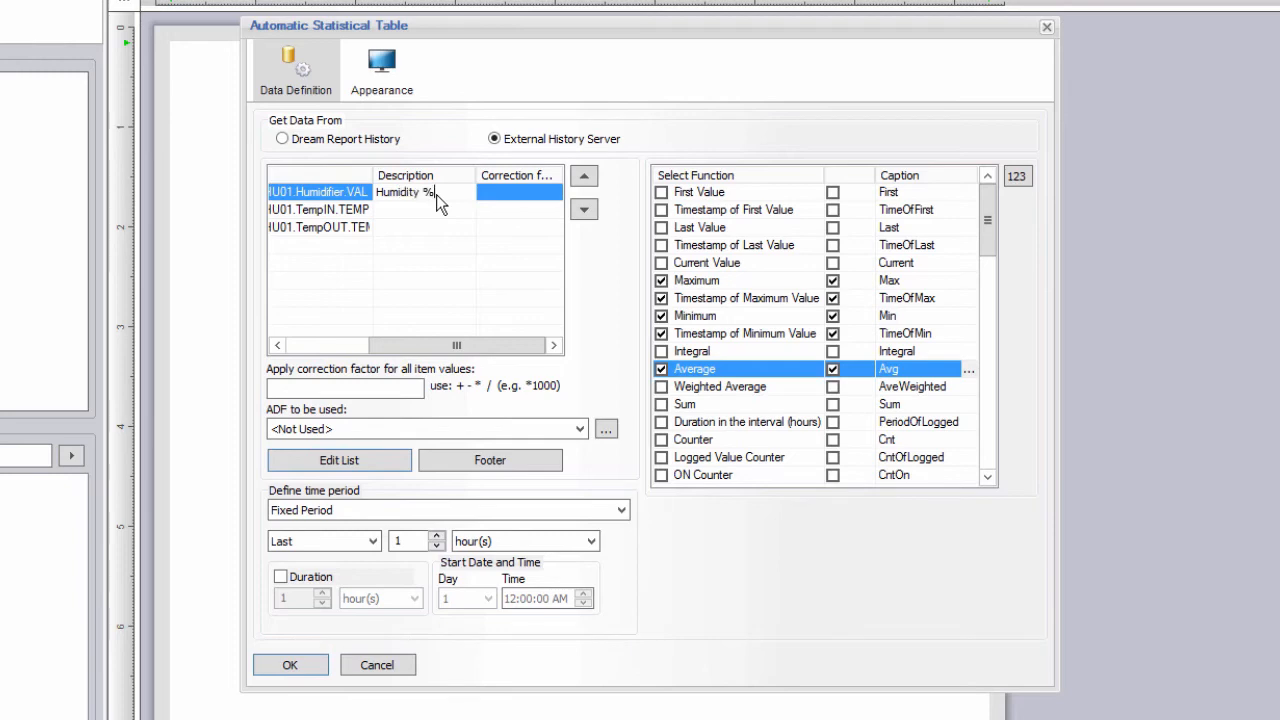
left_click(418, 218)
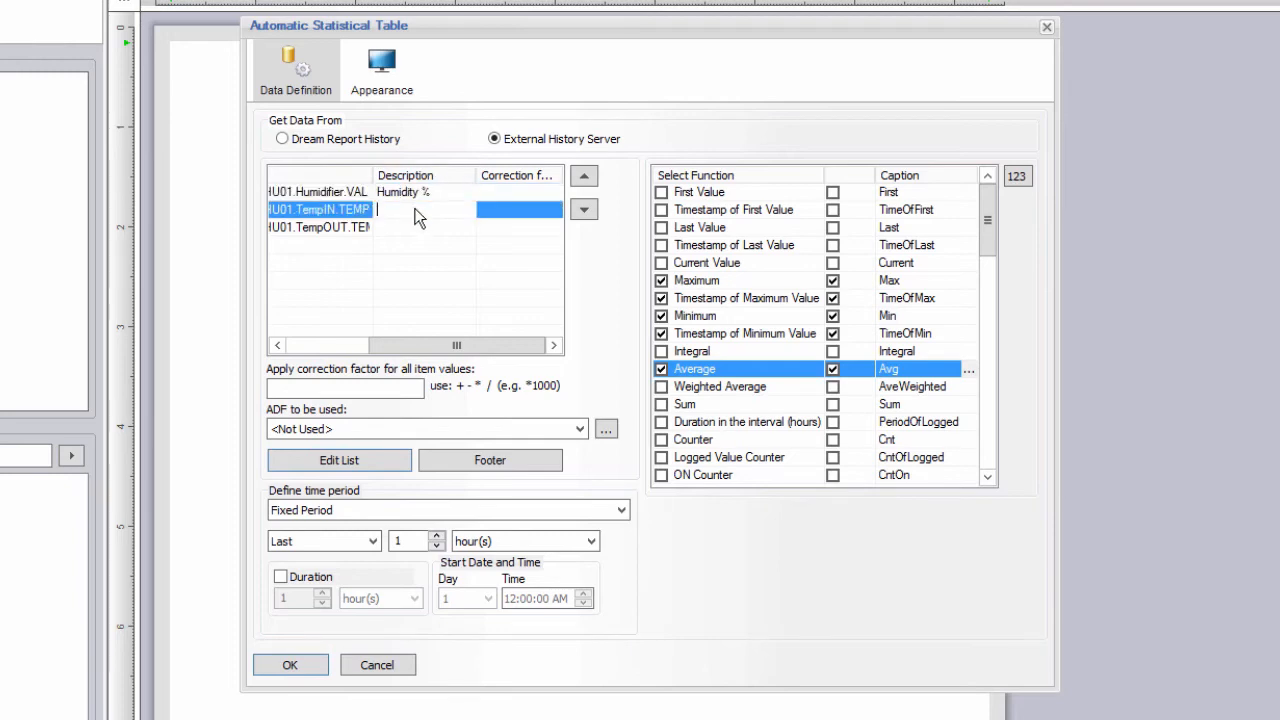
type("In Temp")
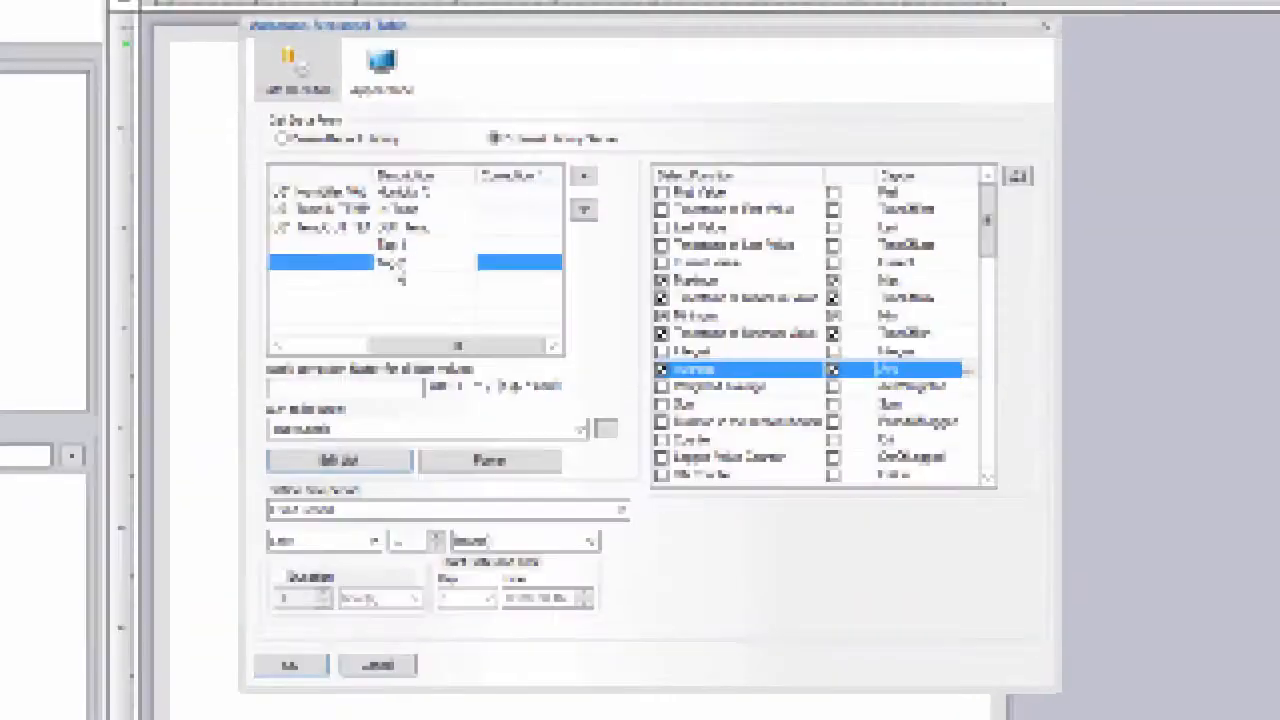
left_click(421, 278)
type("Tag 3")
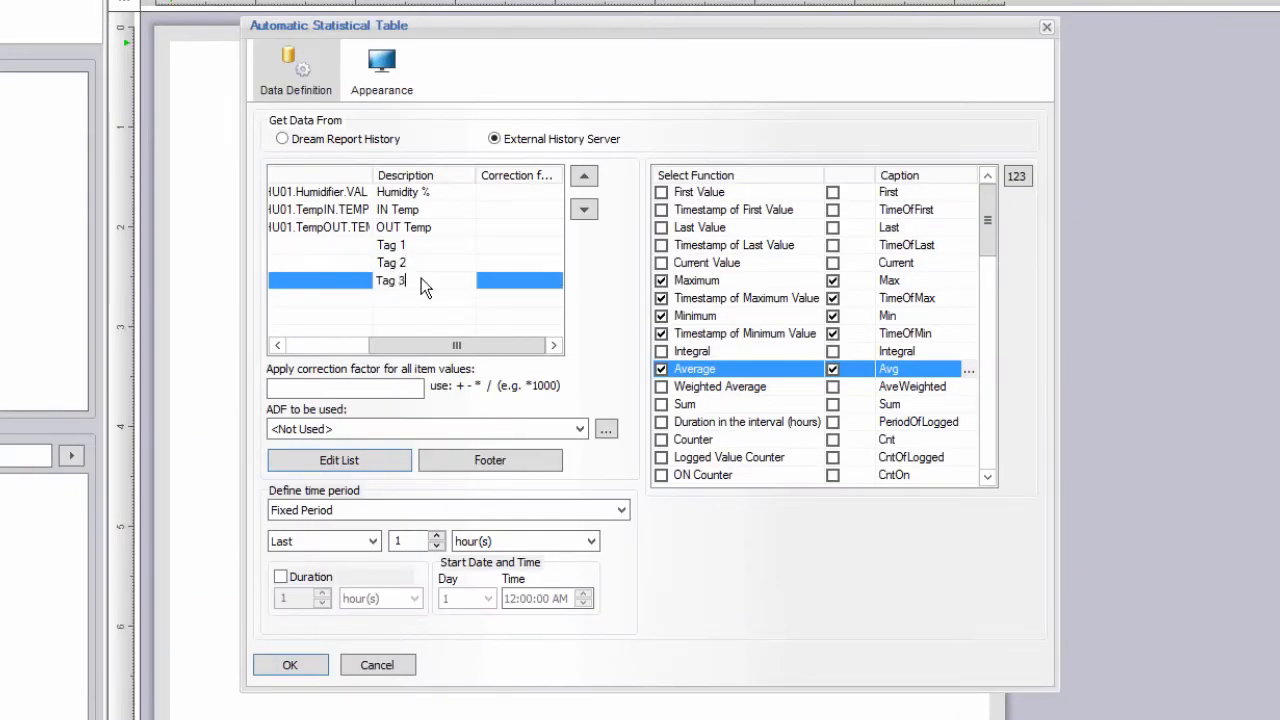
left_click(425, 262)
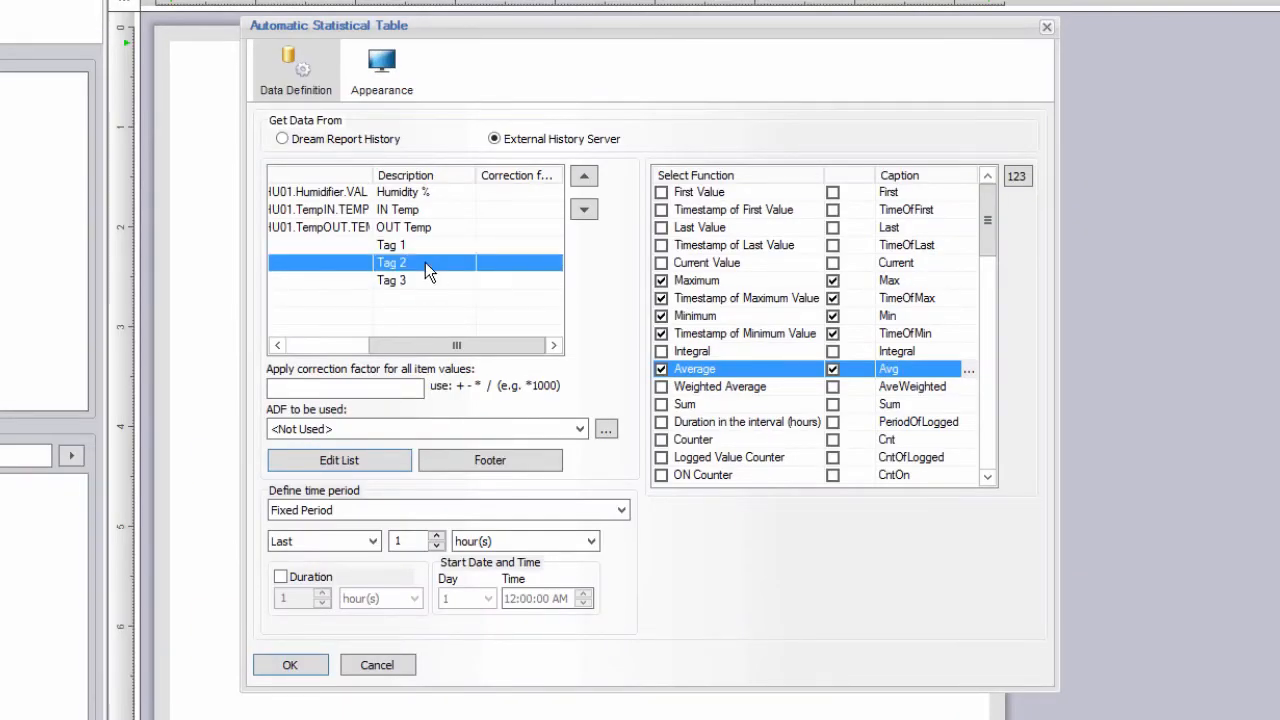
Add an advanced visualization rule for Average: From 0 To 30, white font, red back color.
left_click(969, 370)
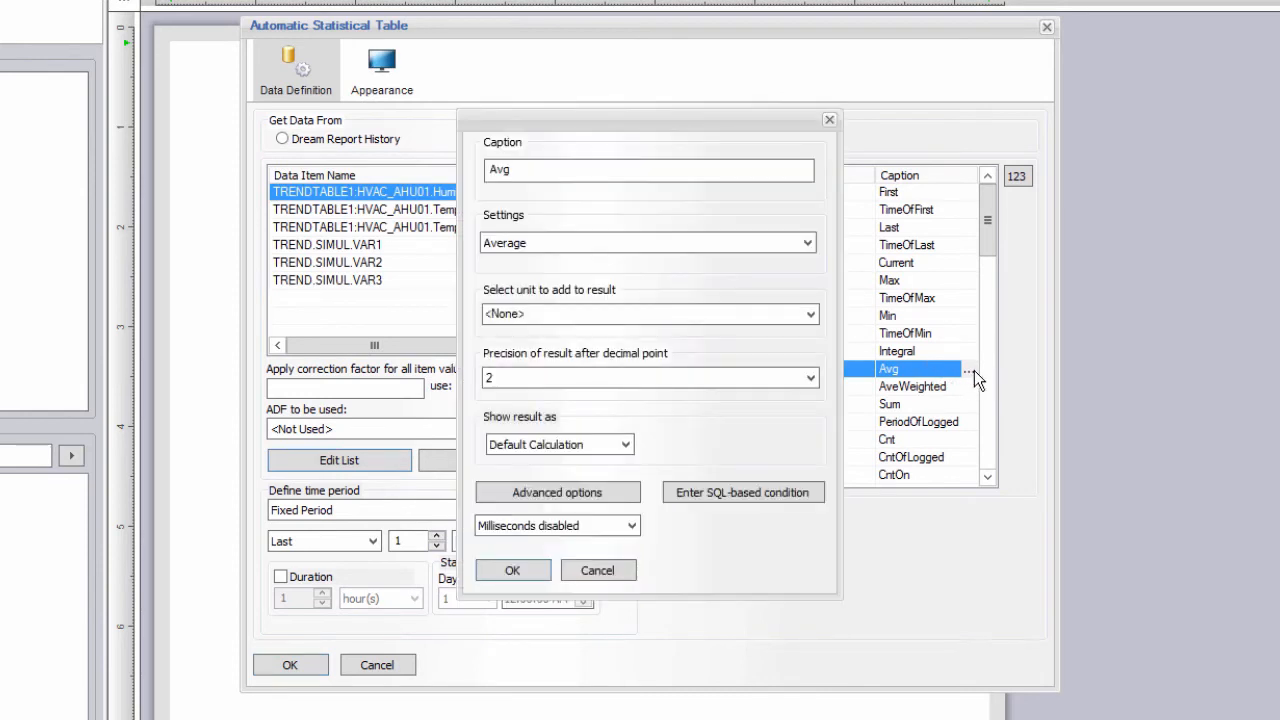
left_click(628, 494)
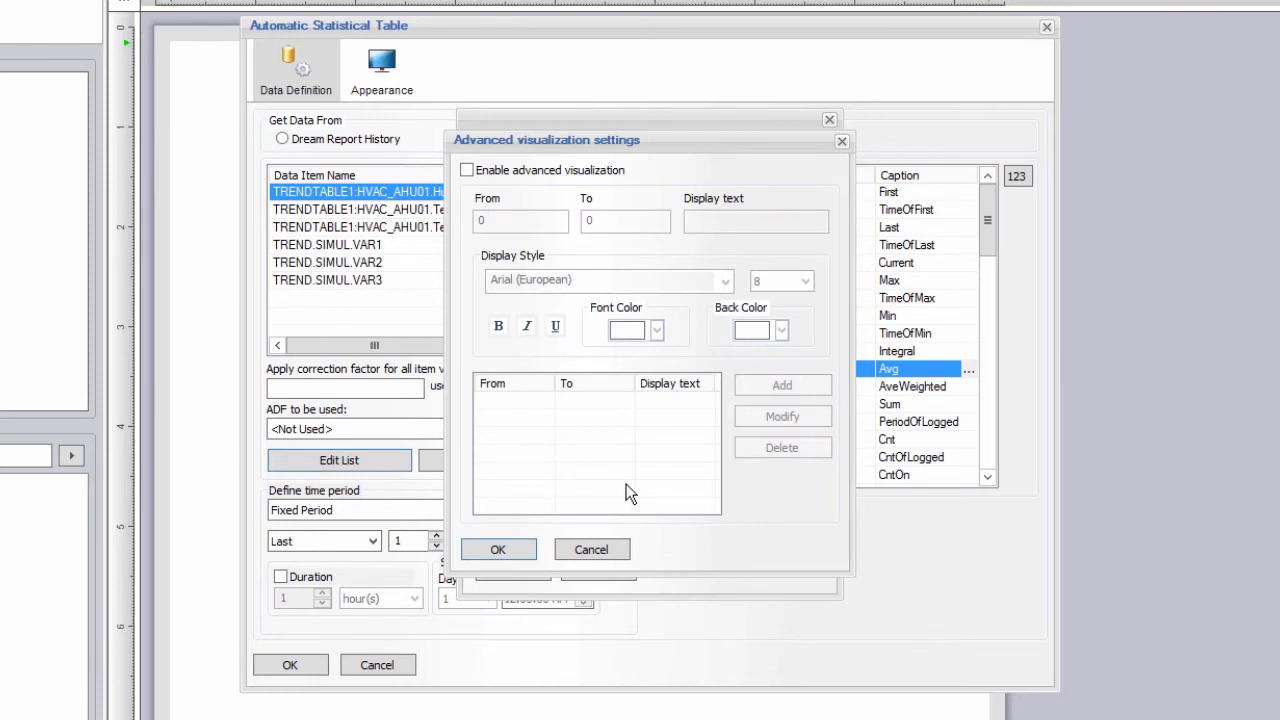
left_click(467, 171)
double_click(514, 221)
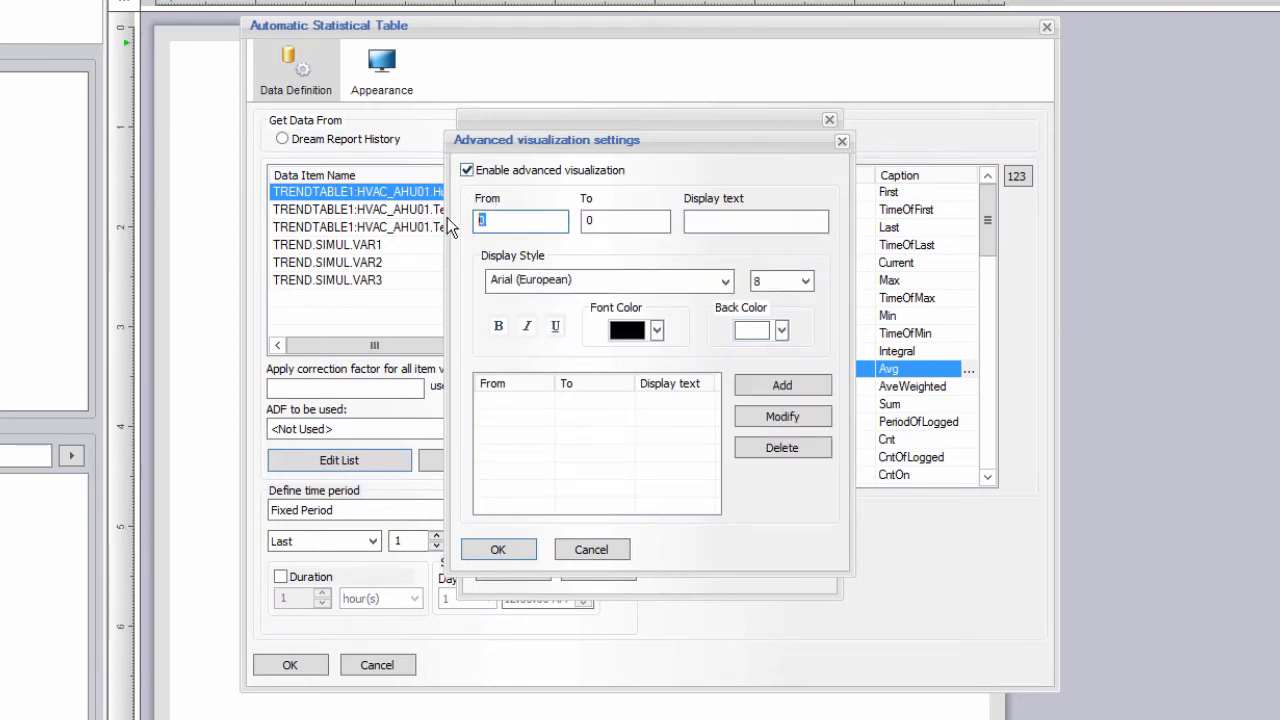
key("Tab")
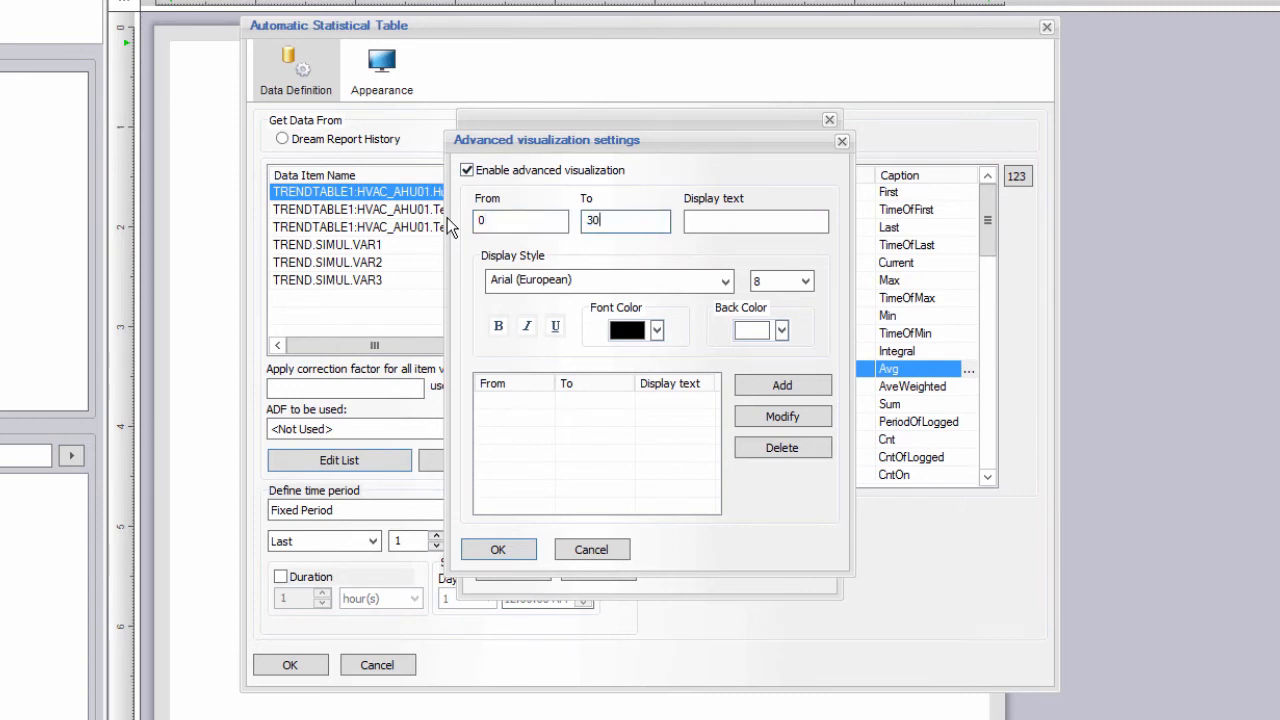
type("30")
left_click(657, 331)
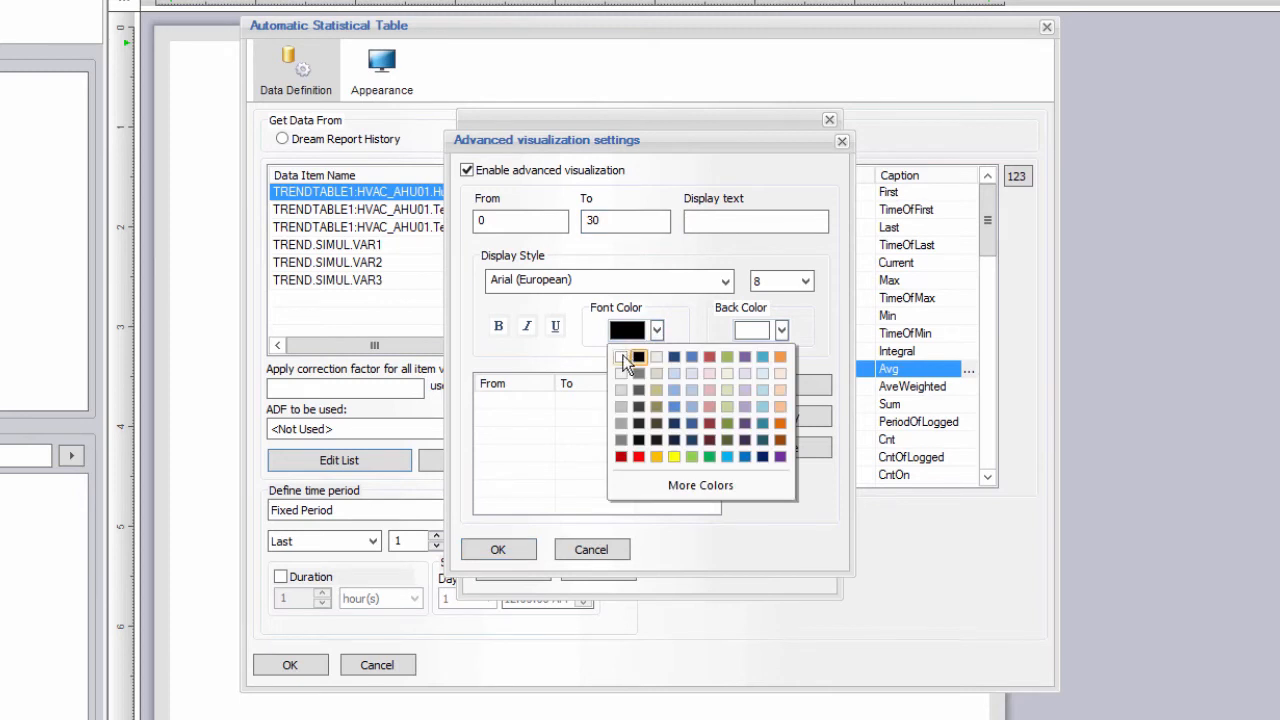
left_click(622, 358)
left_click(781, 330)
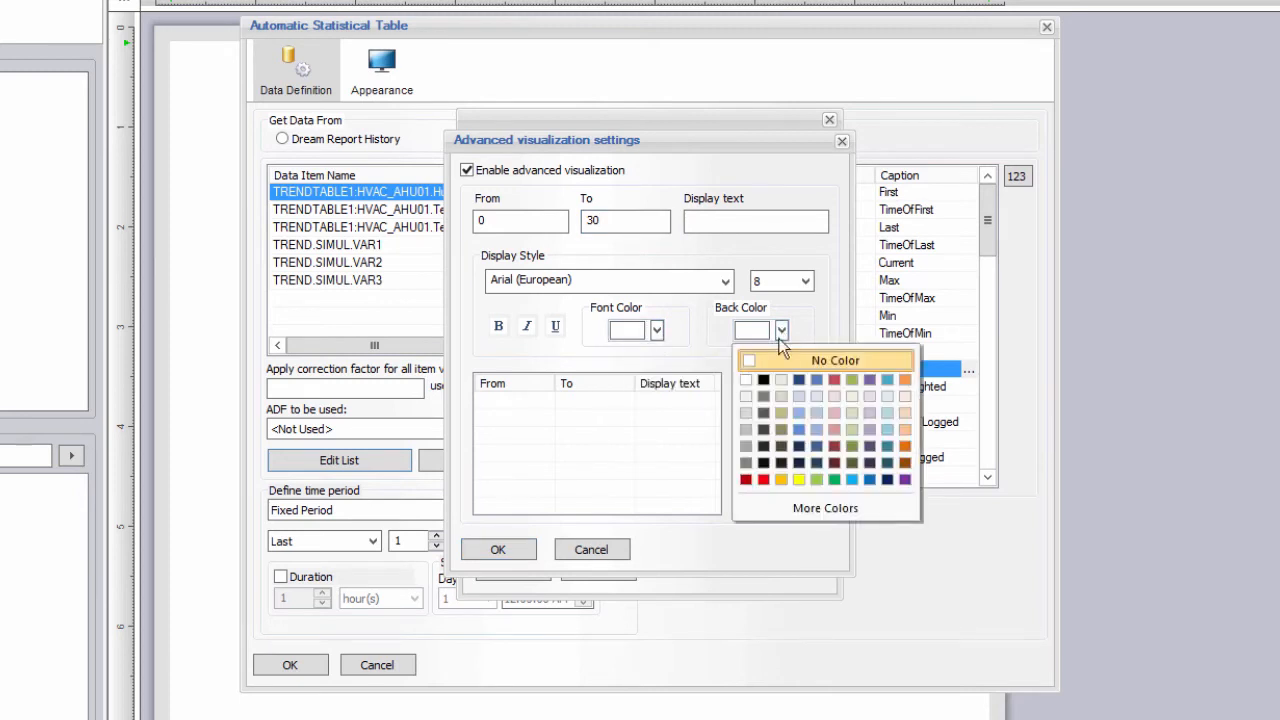
left_click(763, 480)
left_click(795, 389)
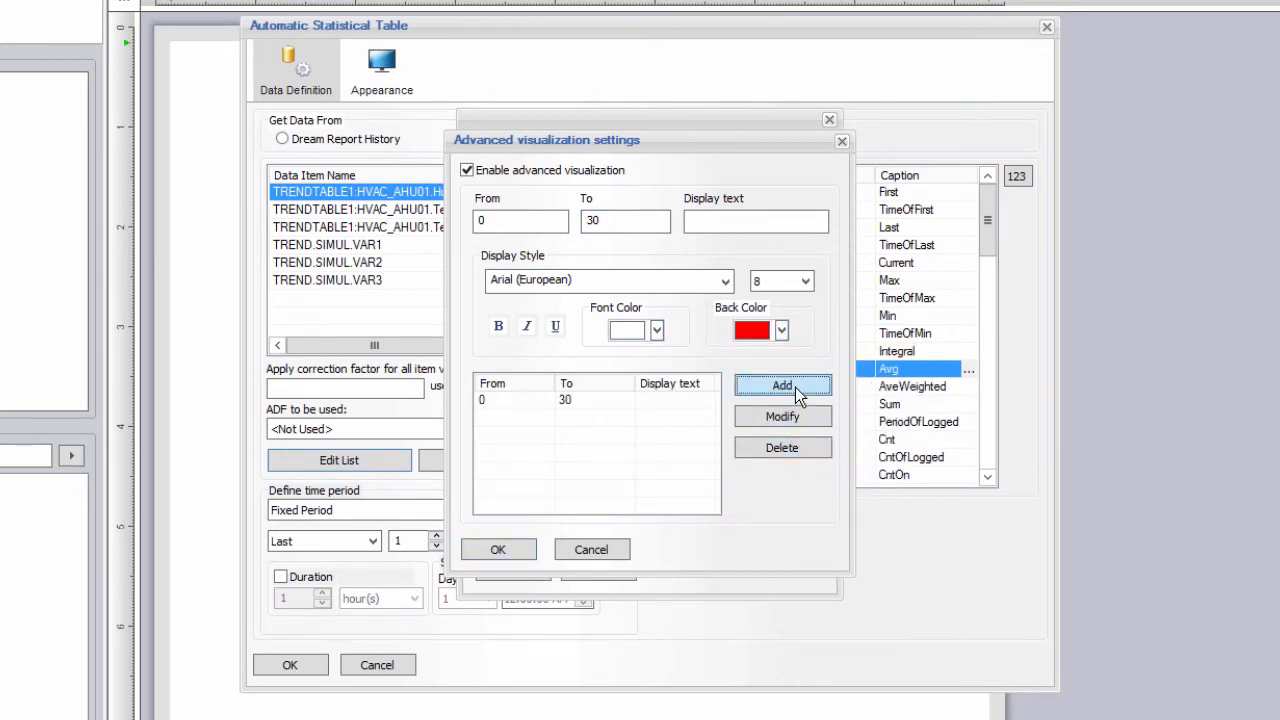
left_click(505, 550)
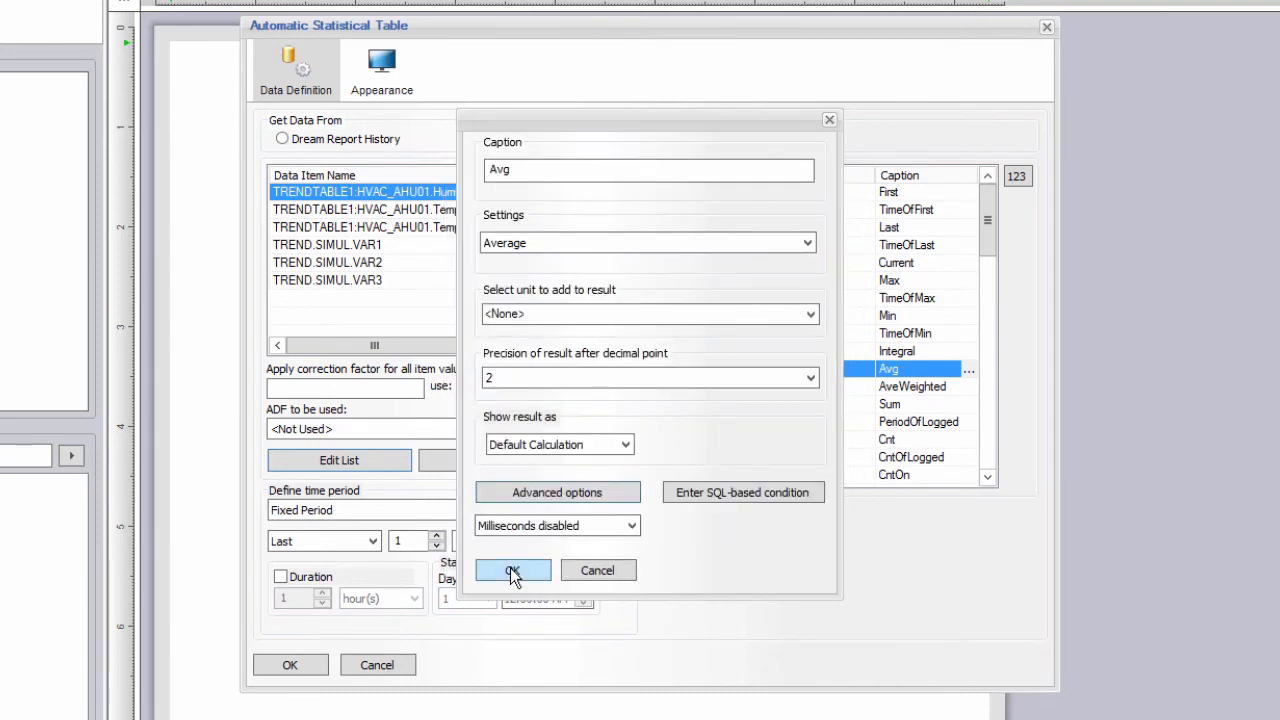
left_click(512, 571)
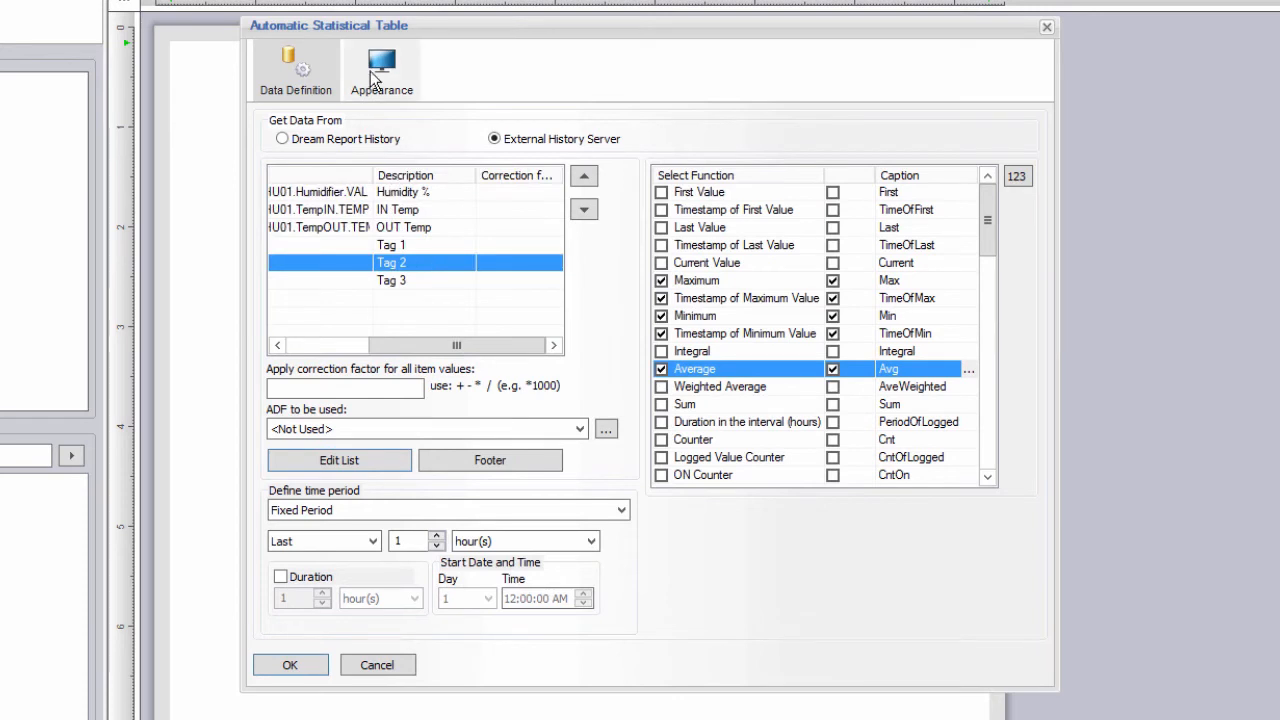
Name the table 'Process Data Summary', show descriptions, hide the Item Name column, and place it.
left_click(375, 76)
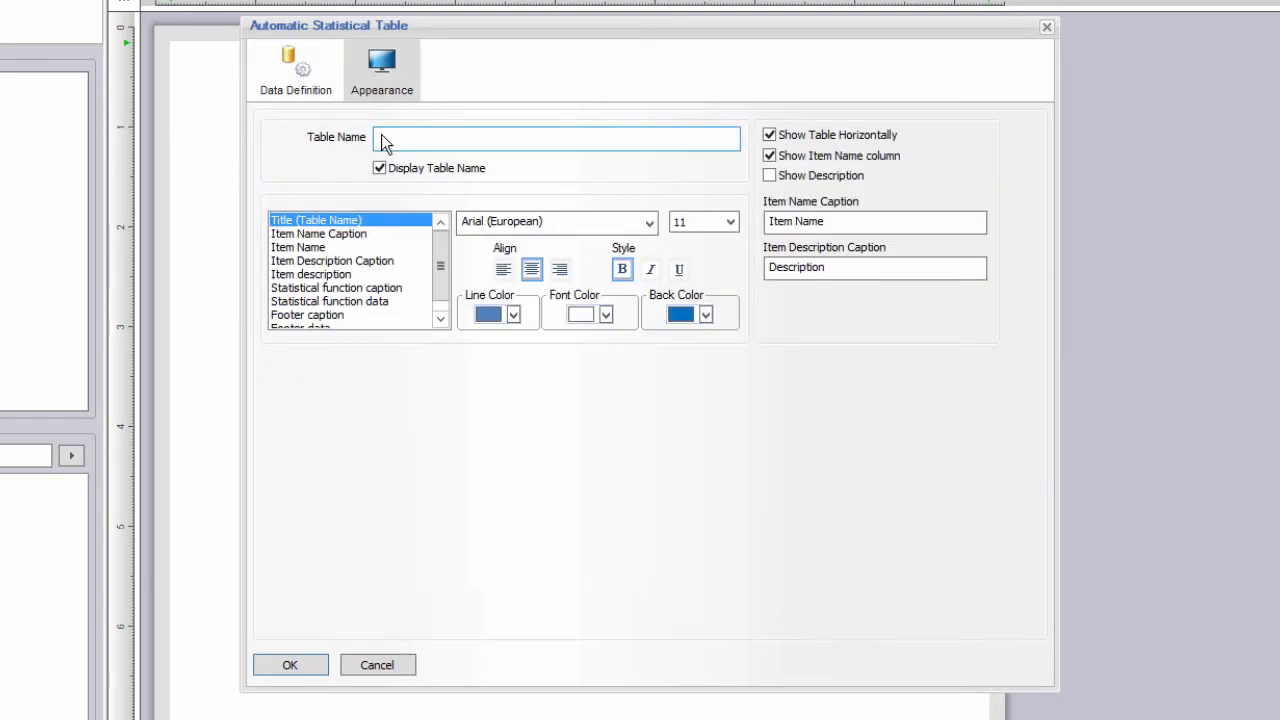
type("Process")
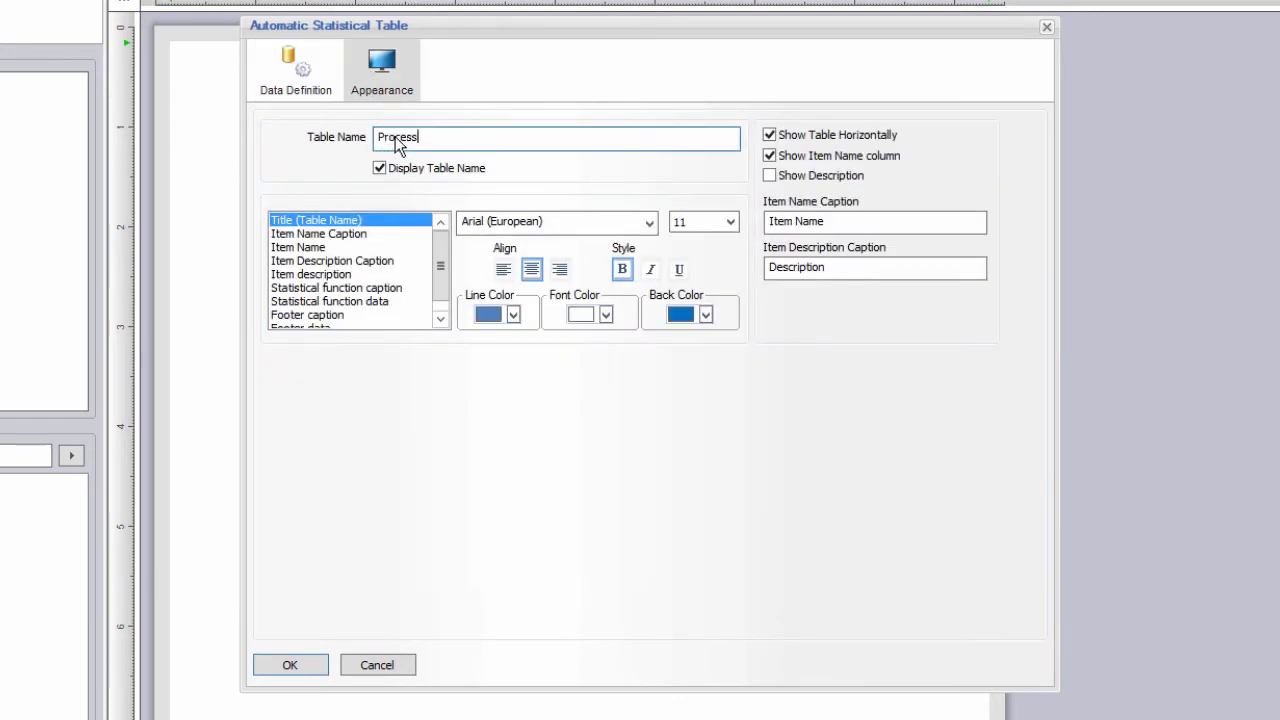
type(" Data Summary")
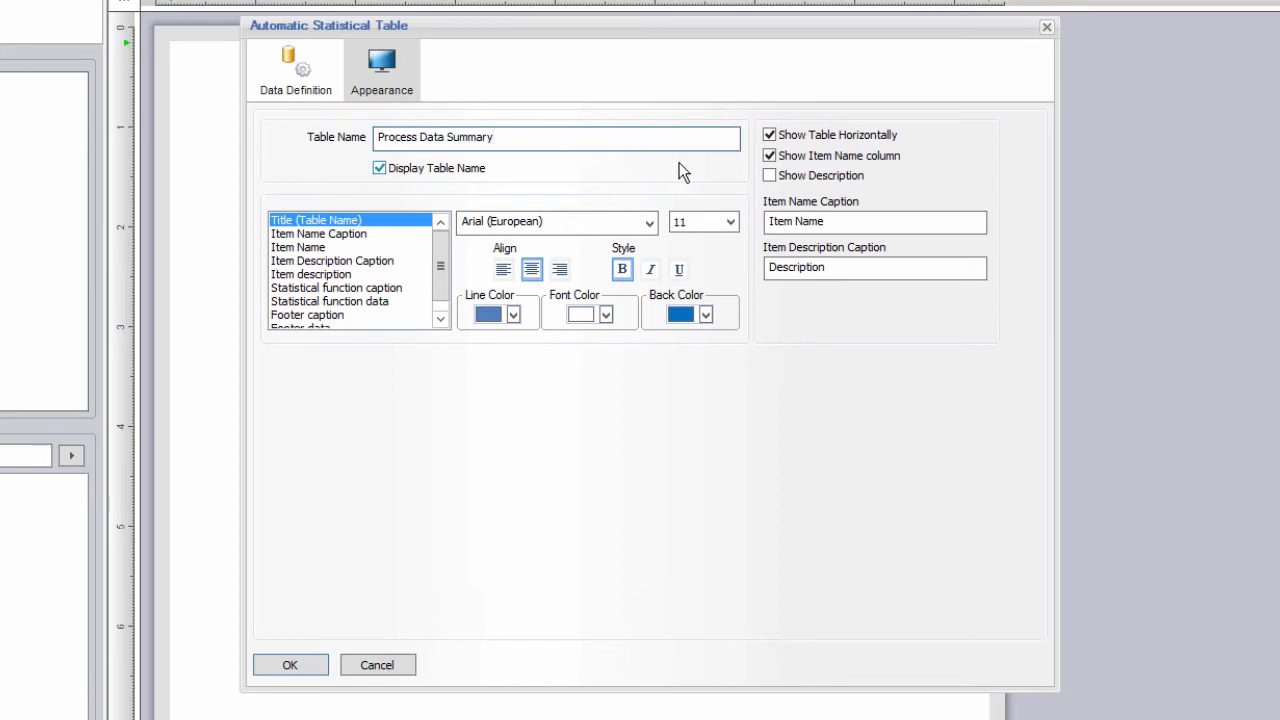
left_click(769, 175)
left_click(774, 156)
left_click(320, 274)
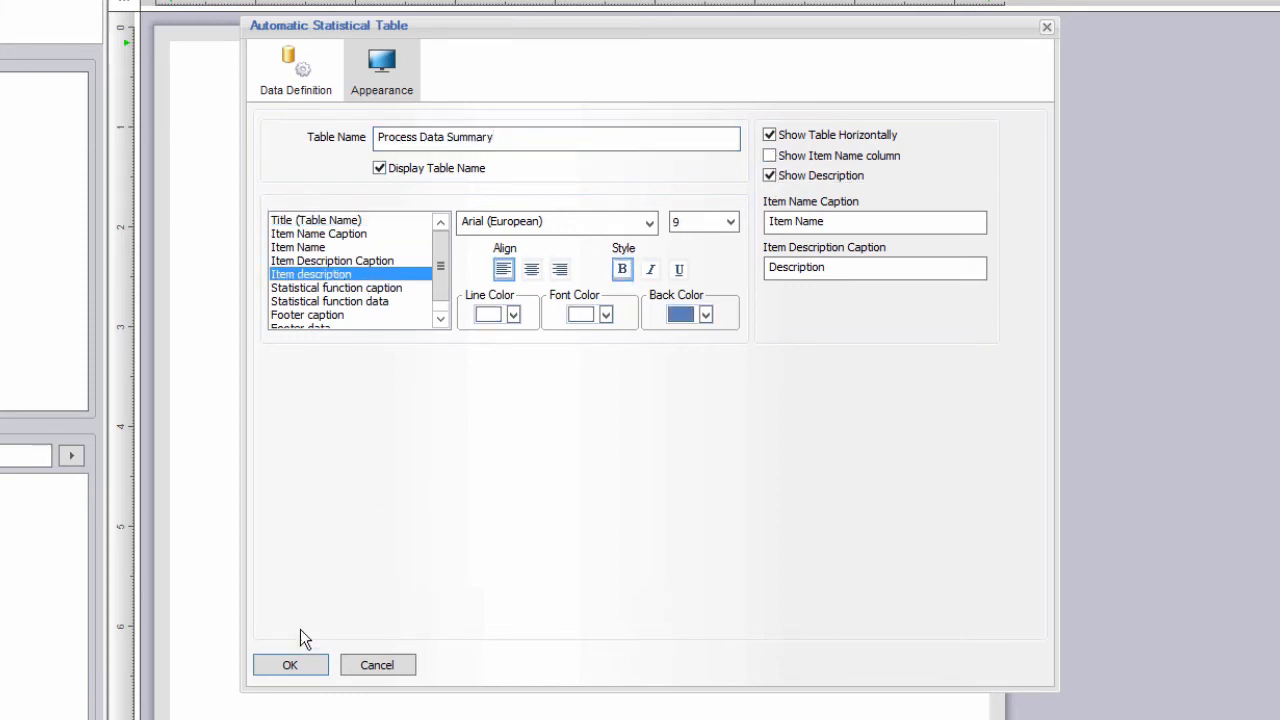
left_click(297, 663)
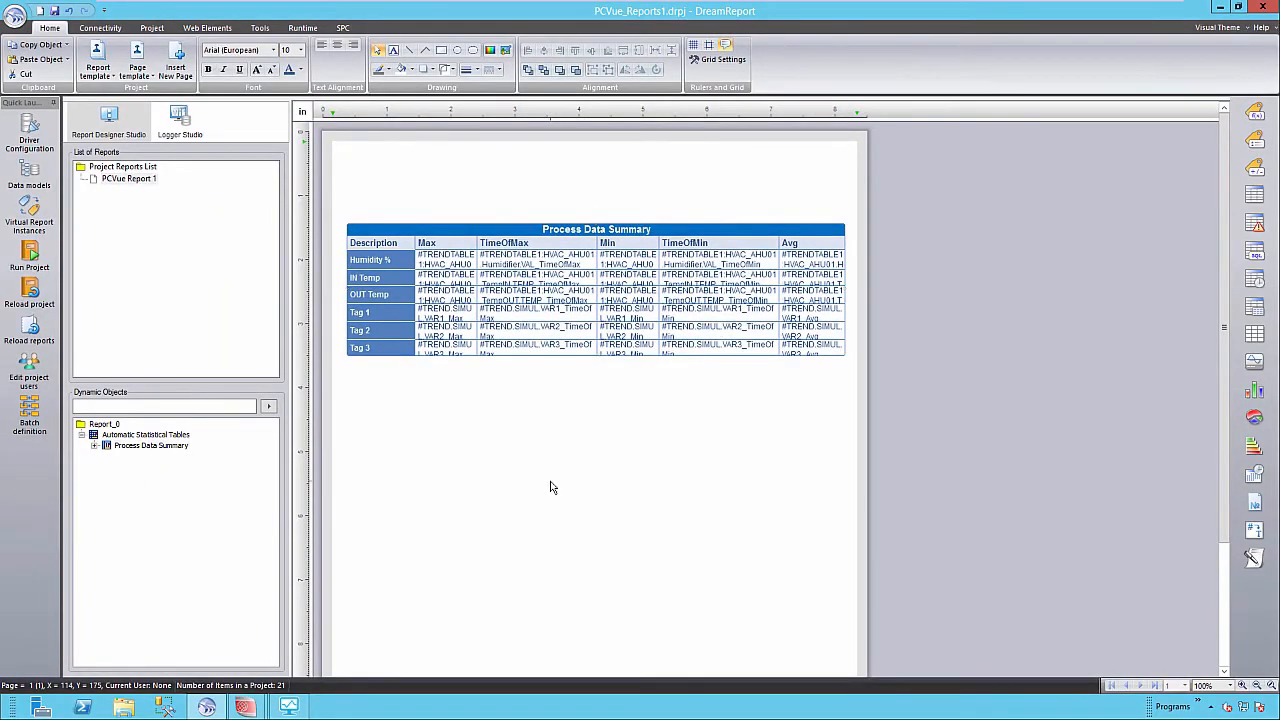
Draw a chart rectangle below the Process Data Summary table.
left_click(550, 487)
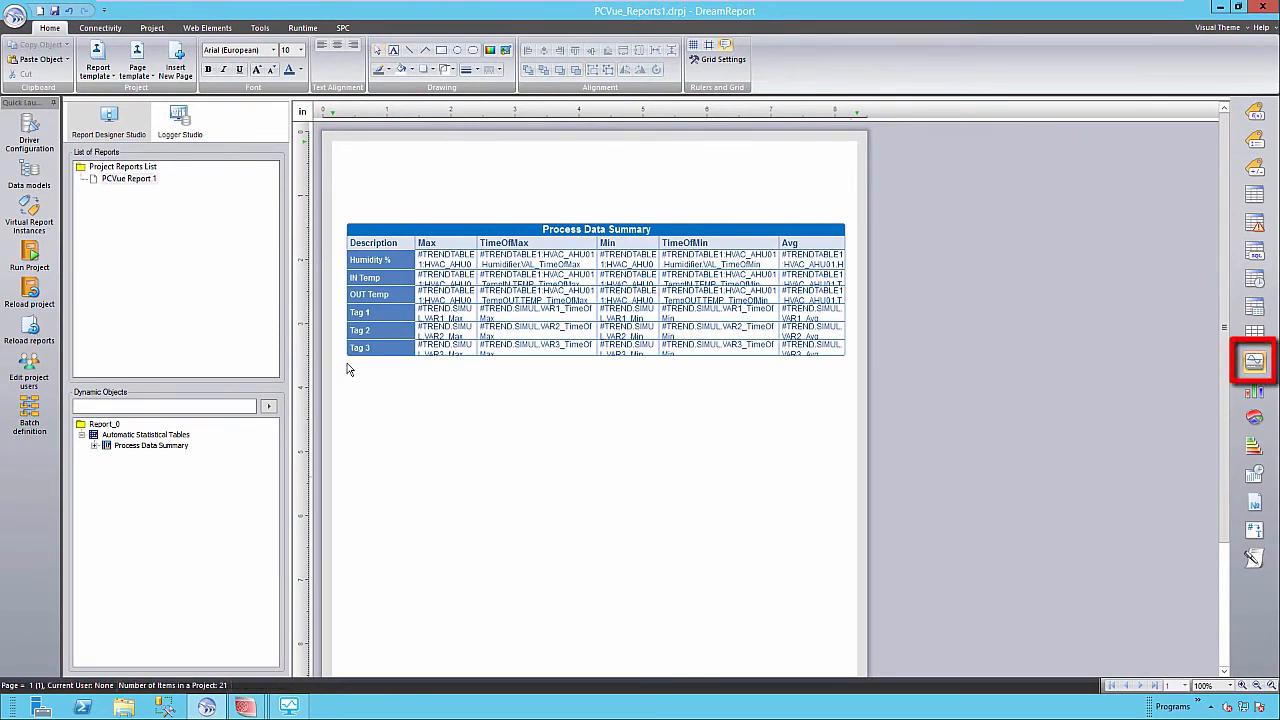
left_click_drag(346, 375, 851, 646)
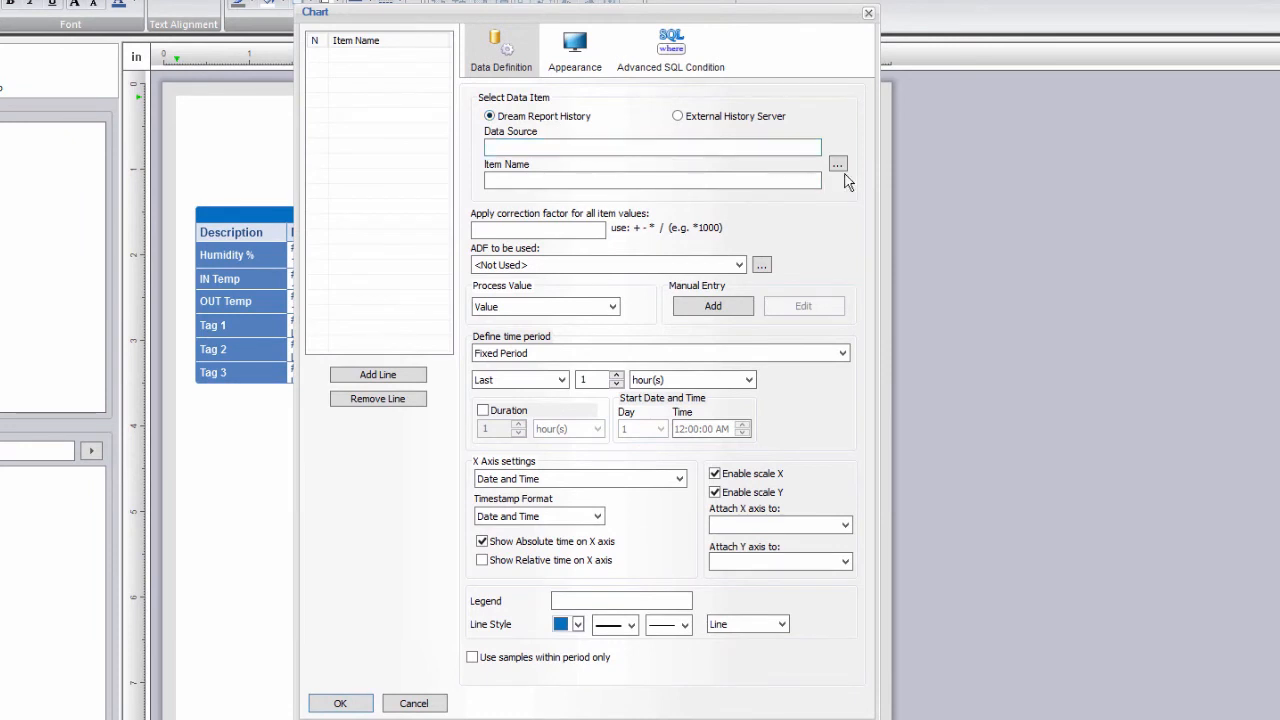
Point the chart line at WS_RT_Values TREND.LEVEL, legend 'Tank 1 Level', period Last 10 minute(s).
left_click(838, 163)
left_click(660, 144)
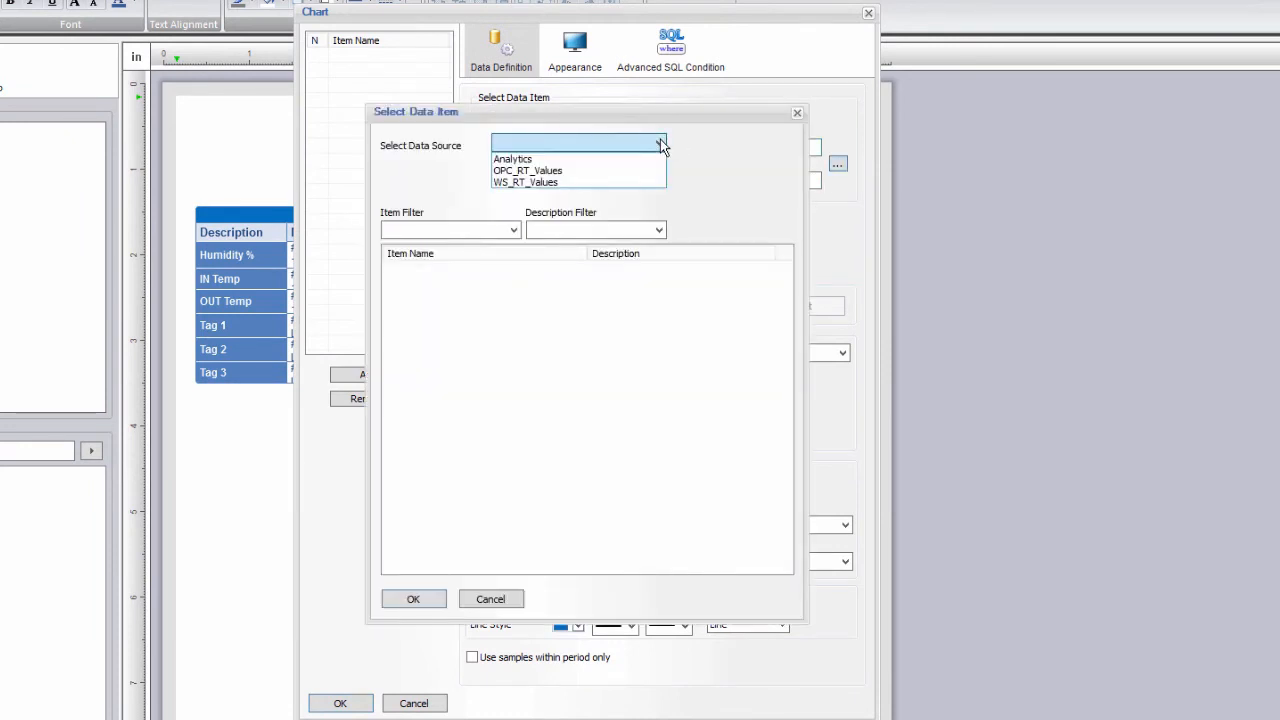
left_click(591, 183)
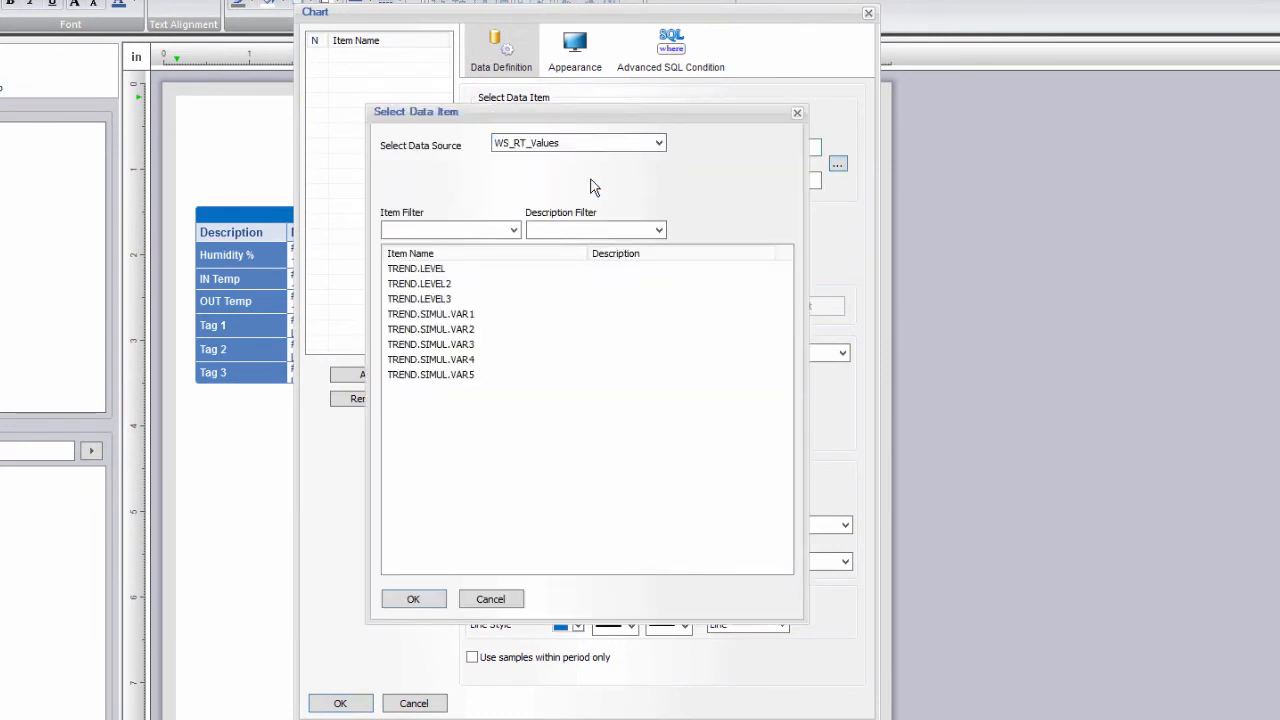
left_click(441, 270)
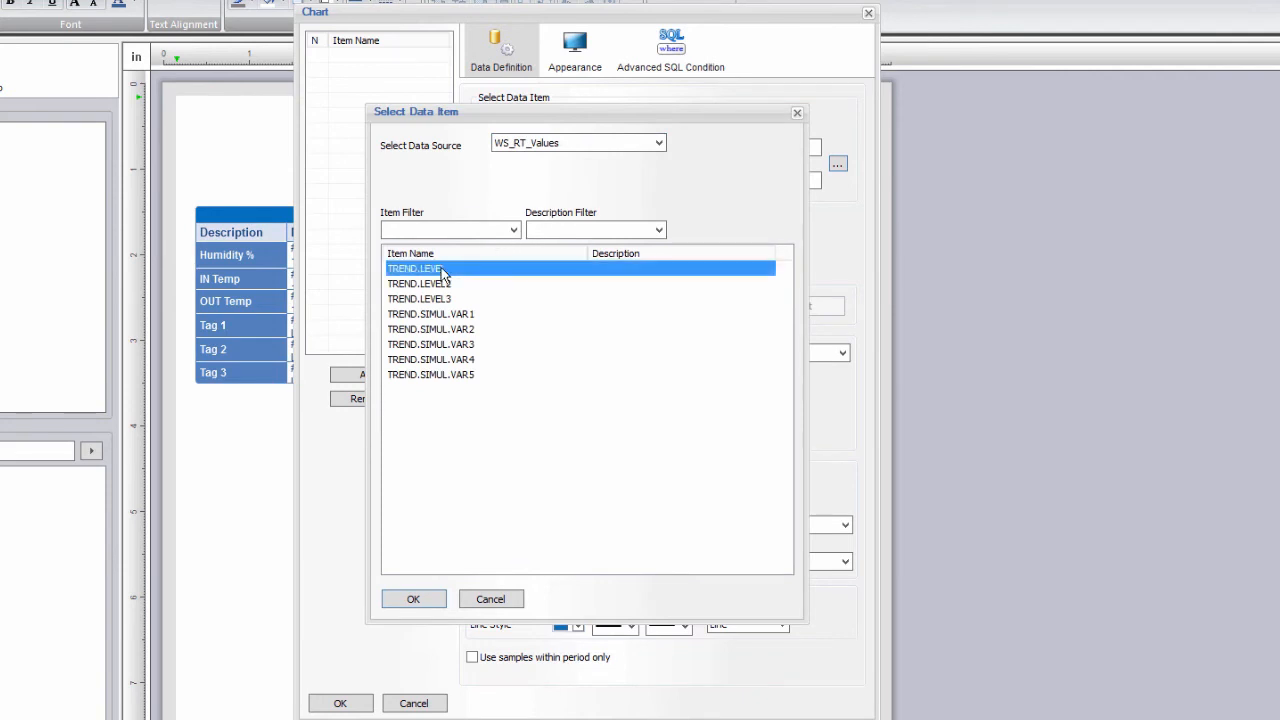
left_click(420, 600)
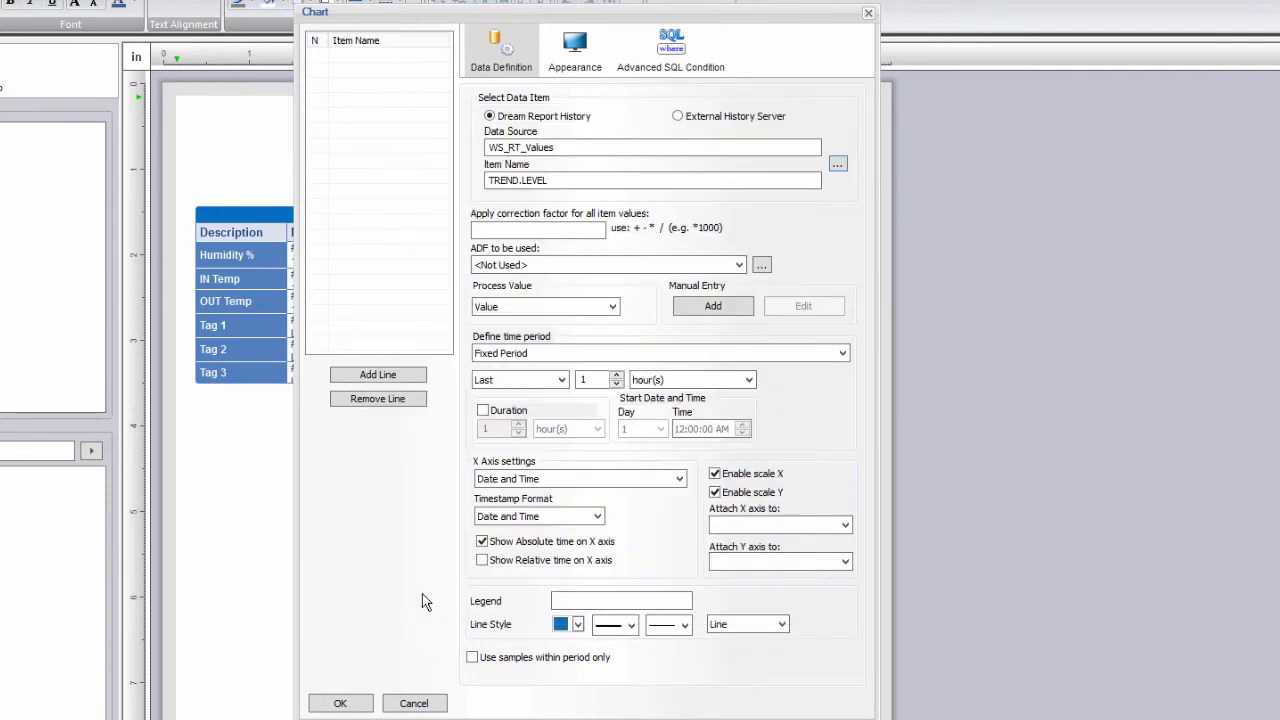
left_click(578, 603)
type("Tan")
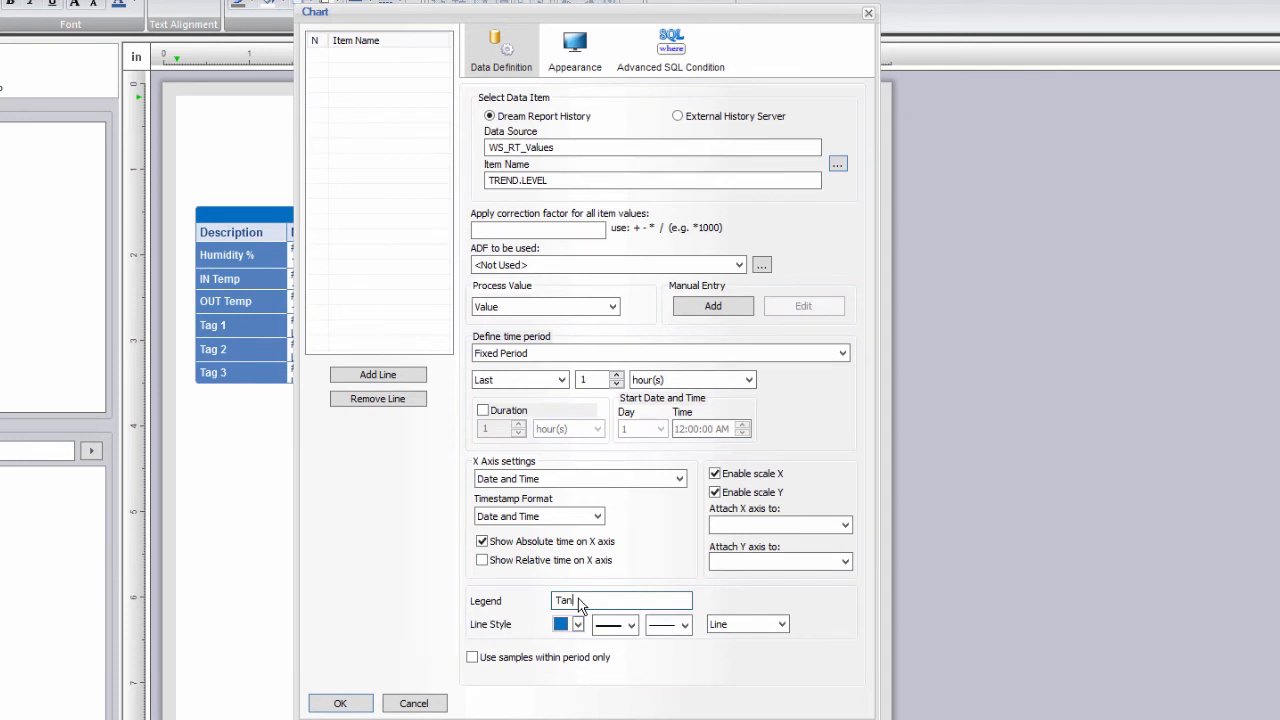
type("k 1 Level")
left_click(598, 381)
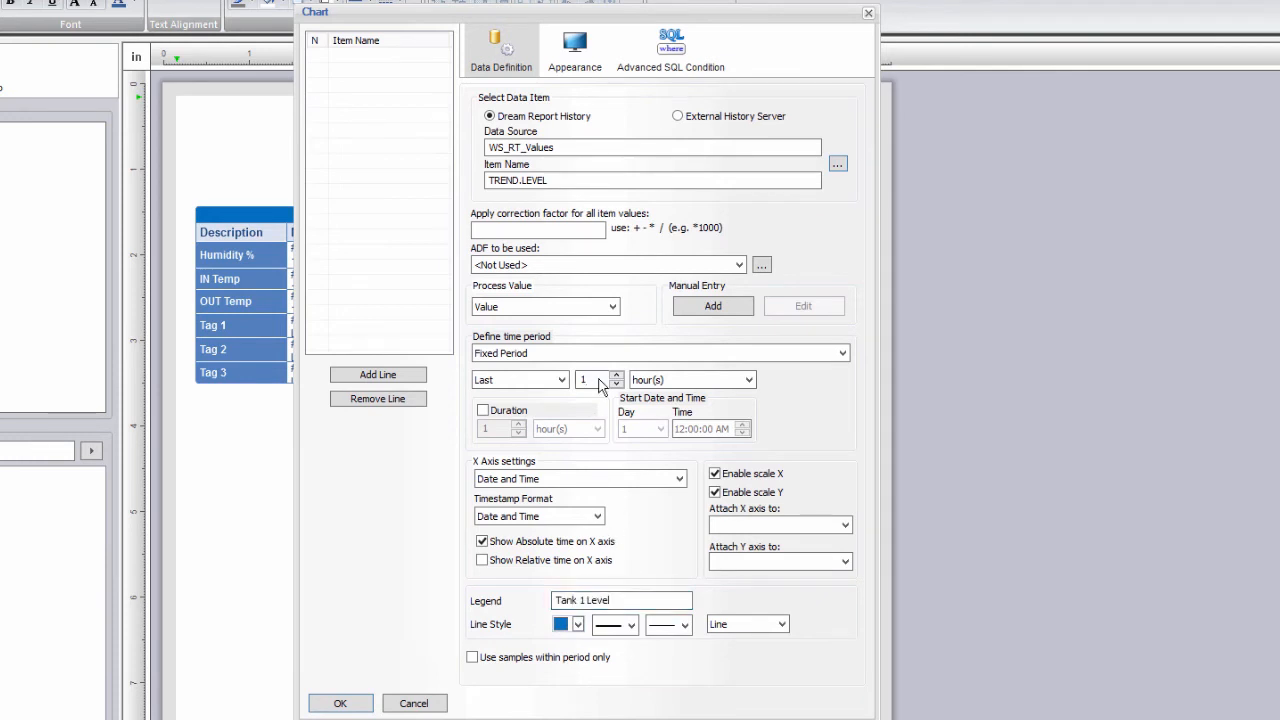
type("0")
left_click(658, 381)
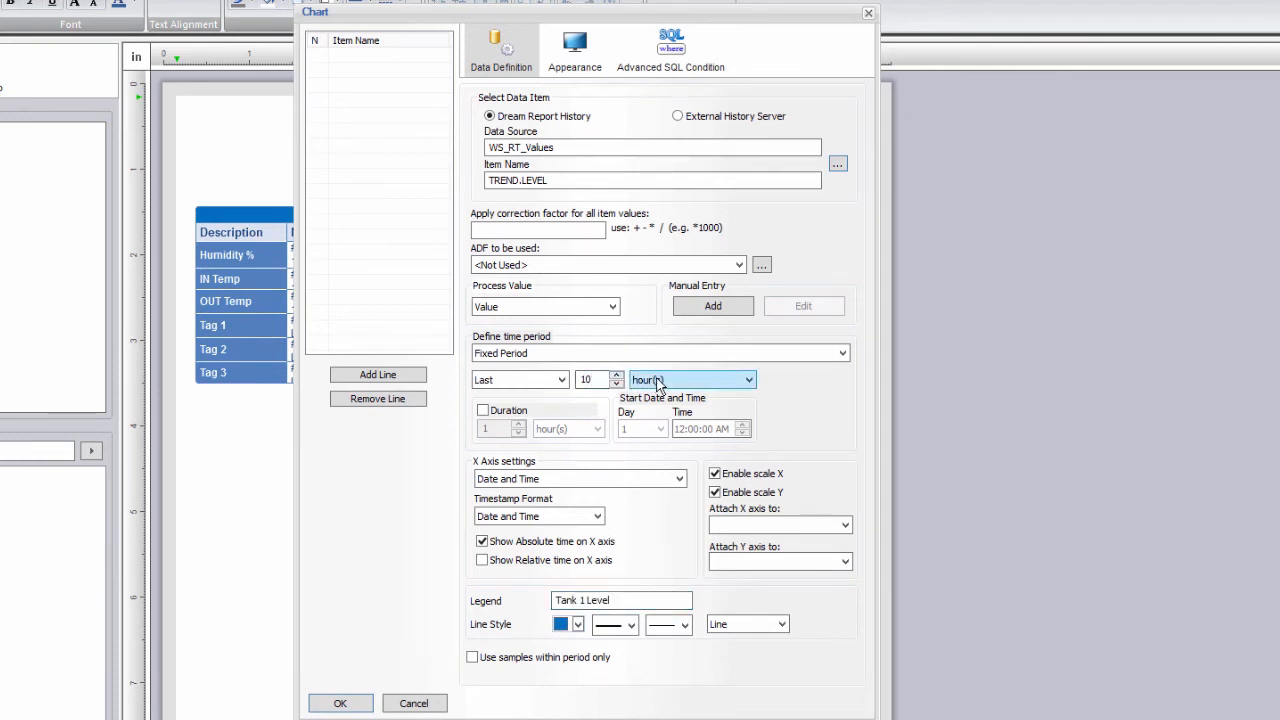
left_click(659, 396)
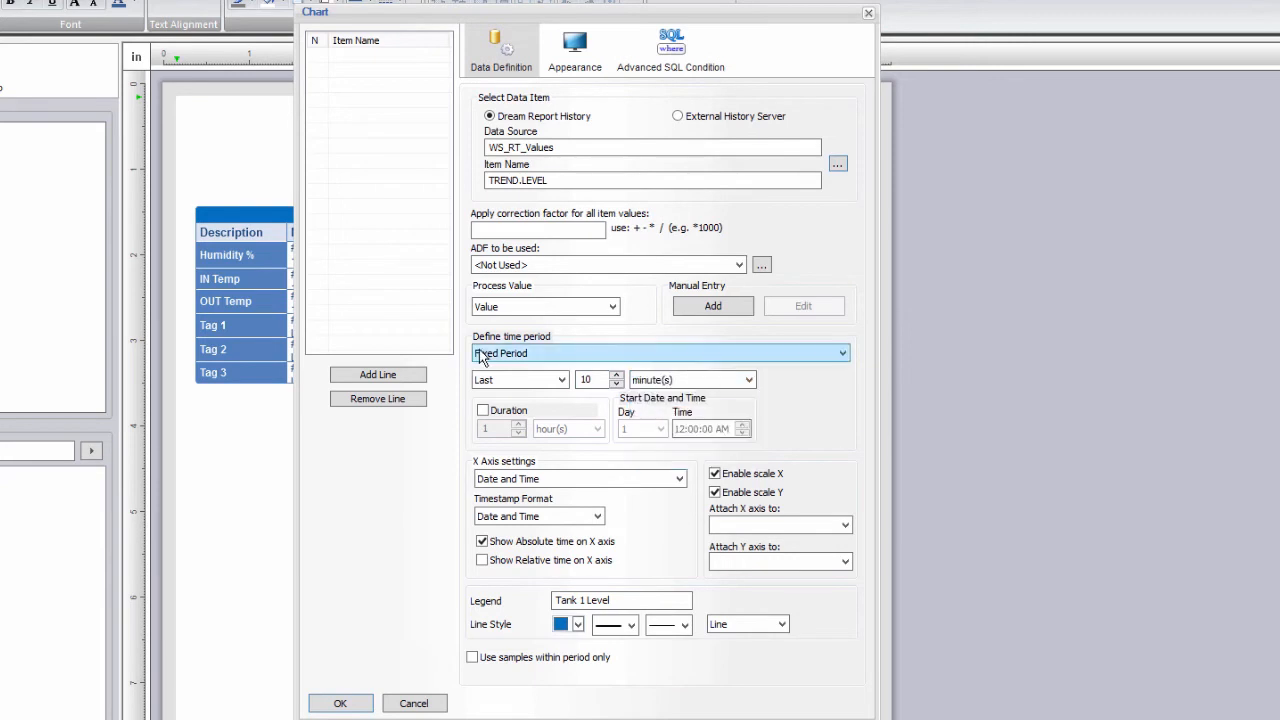
Add the TREND.LEVEL line, then a TREND.LEVEL2 line with legend 'Tank 2 Level'.
left_click(403, 384)
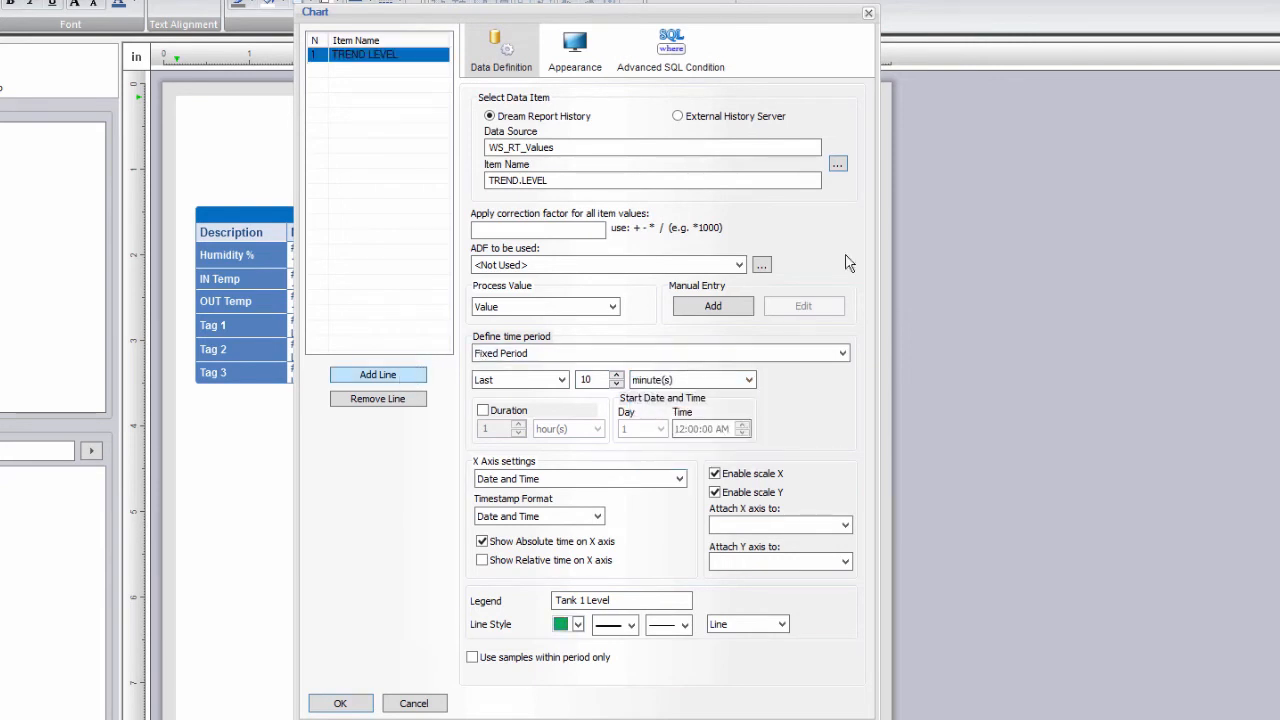
left_click(839, 164)
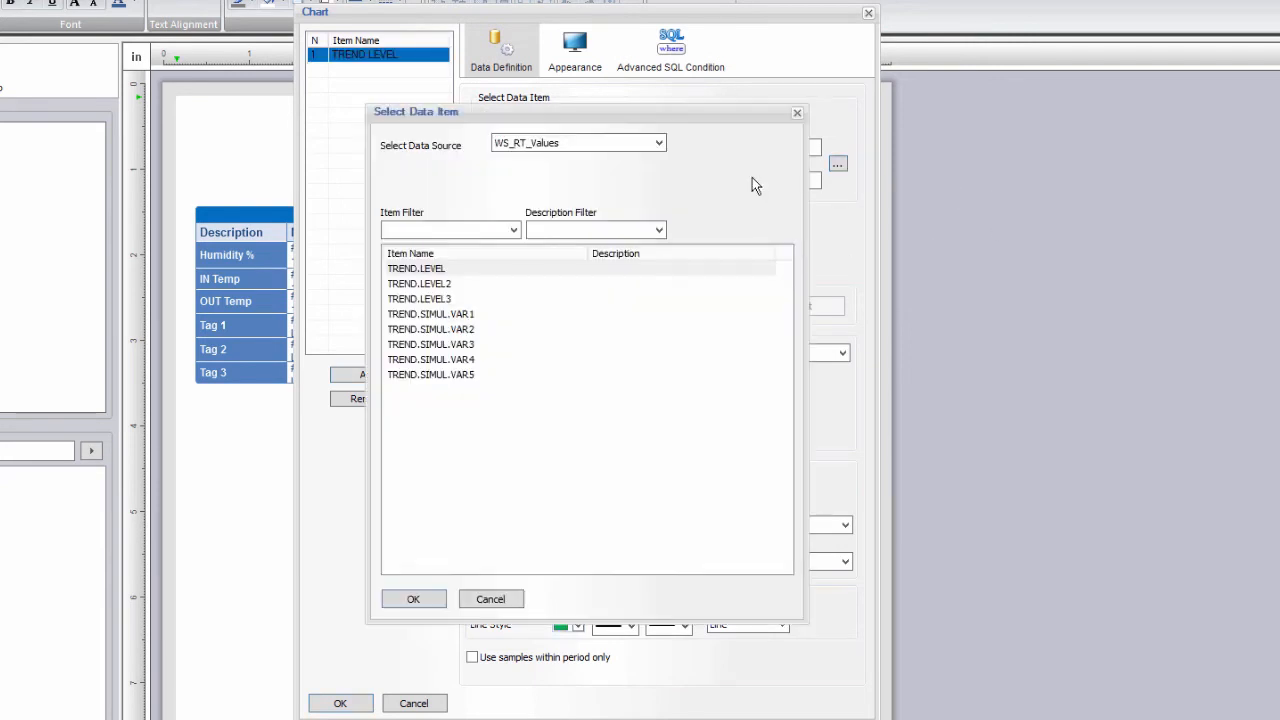
double_click(428, 284)
left_click(567, 604)
type("Tank 2 Level")
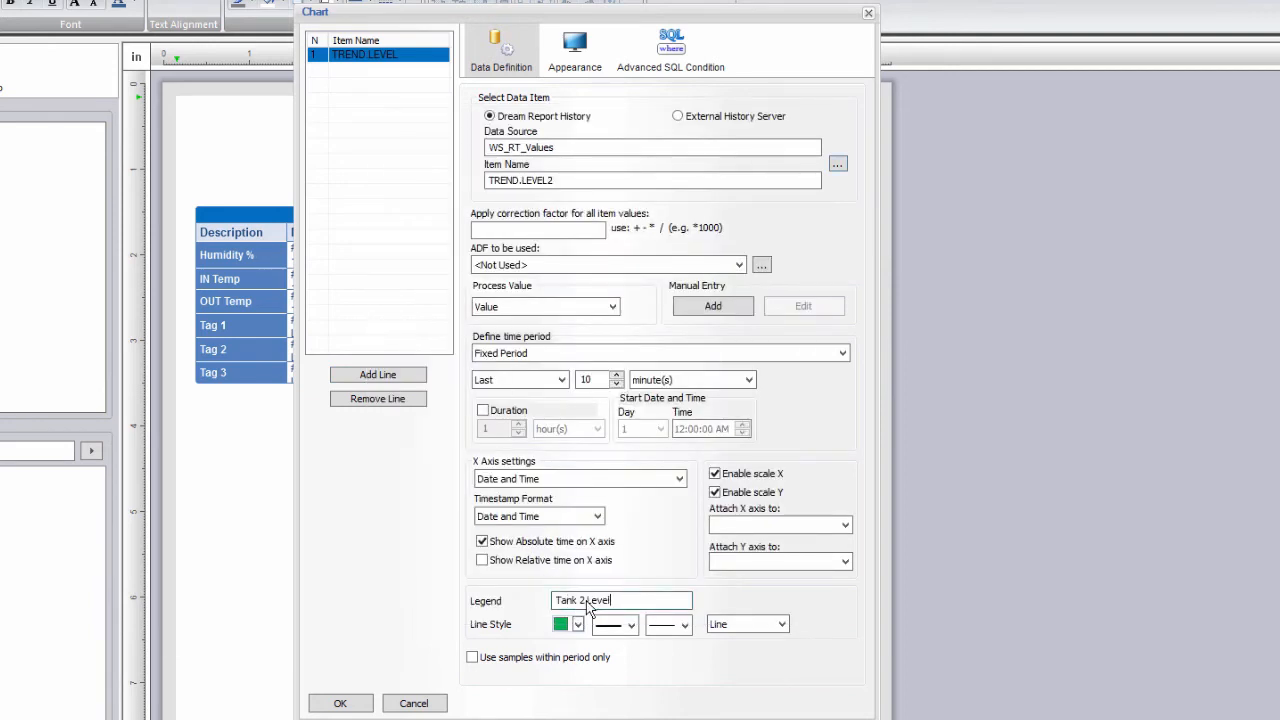
left_click(400, 386)
Attach TREND.LEVEL2 to item 1's Y axis and disable its own Y scale.
left_click(430, 54)
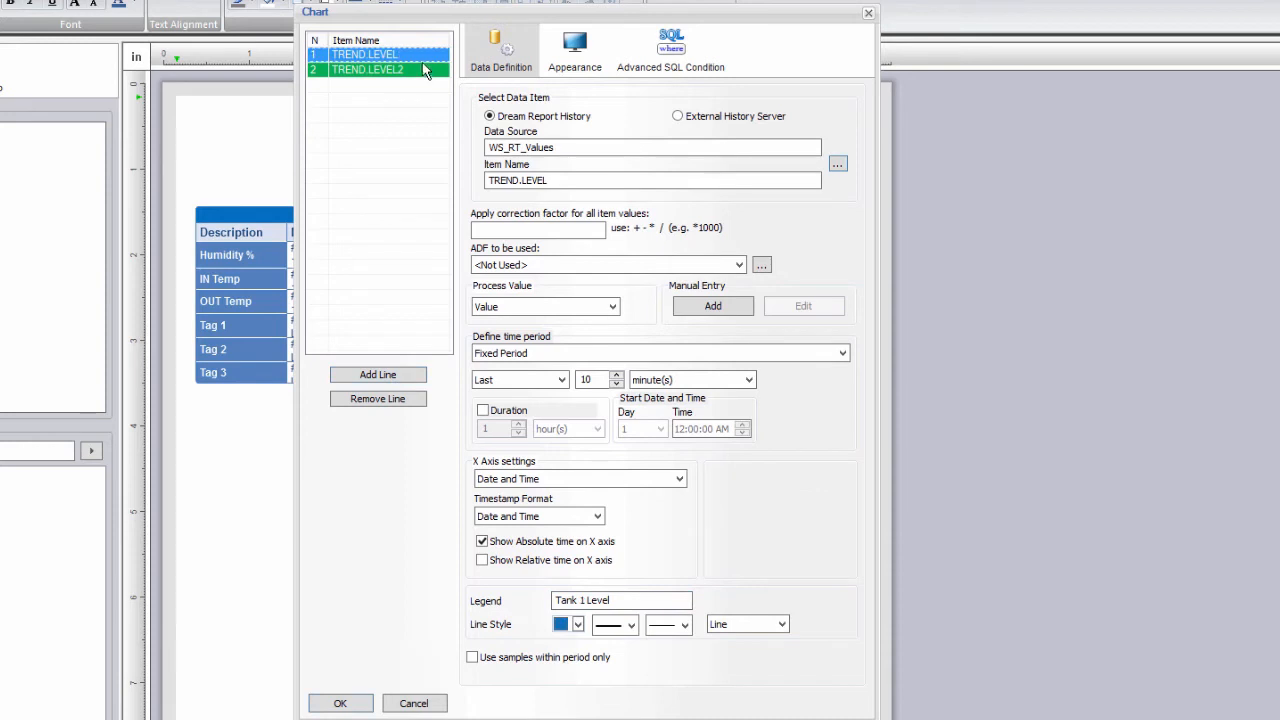
left_click(420, 71)
left_click(763, 563)
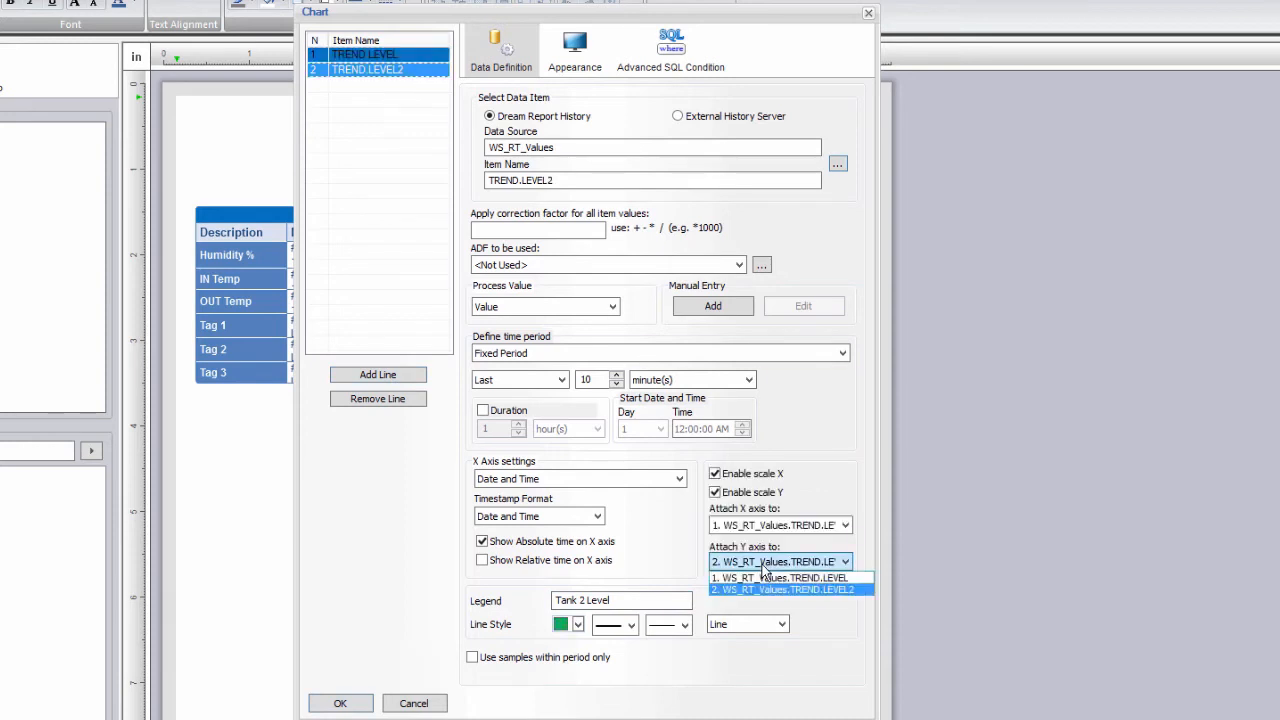
left_click(763, 578)
left_click(740, 492)
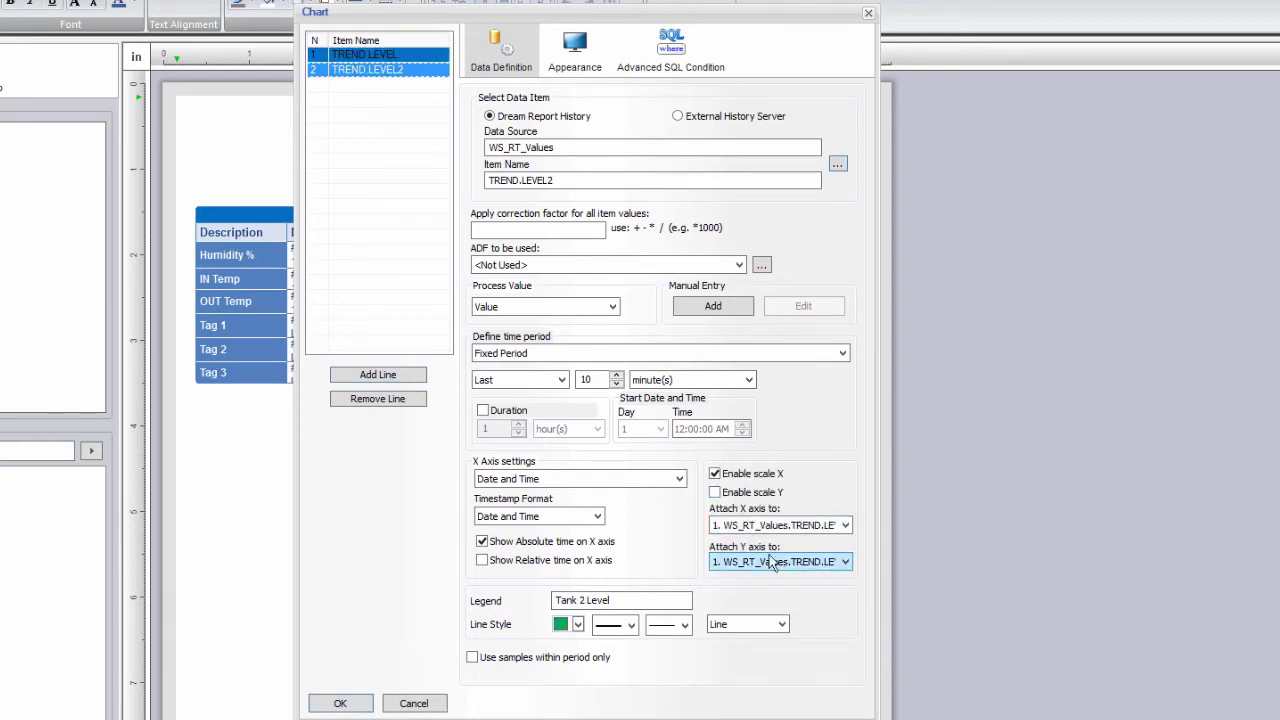
Name the chart 'Tank Levels' and set the Y axis unit to 'gal'.
left_click(575, 58)
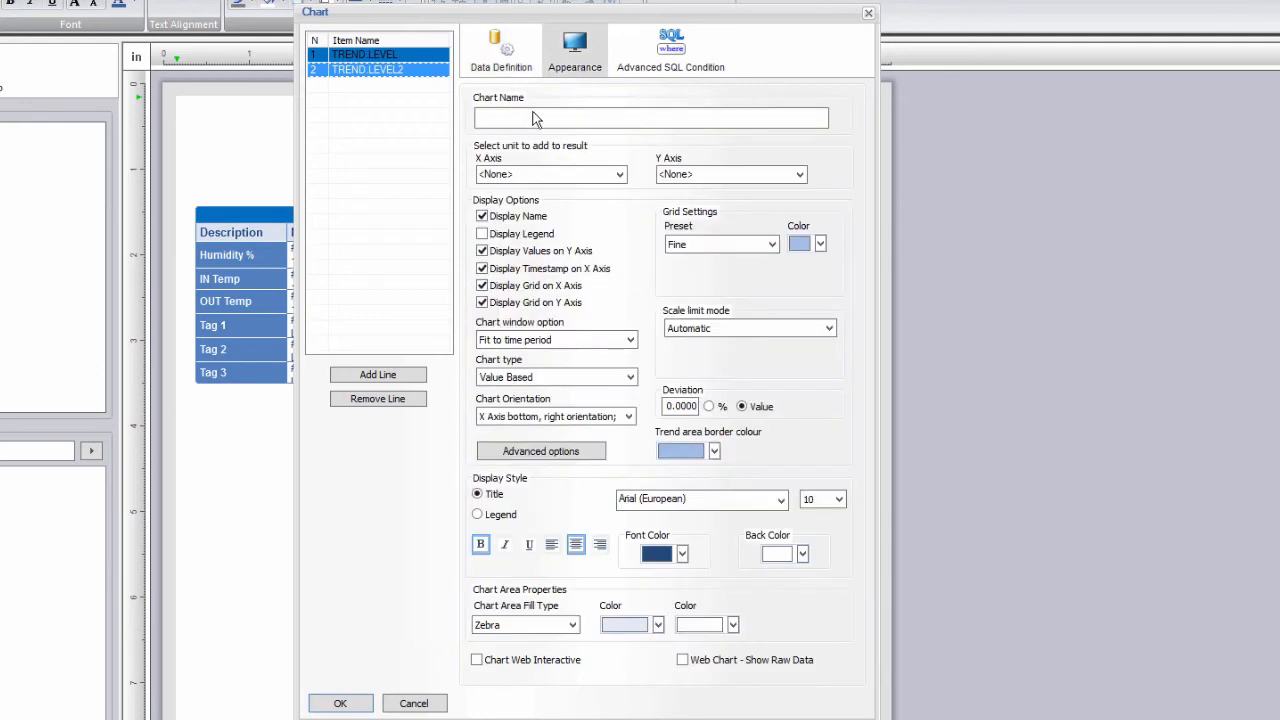
left_click(530, 116)
type("Tank Levels")
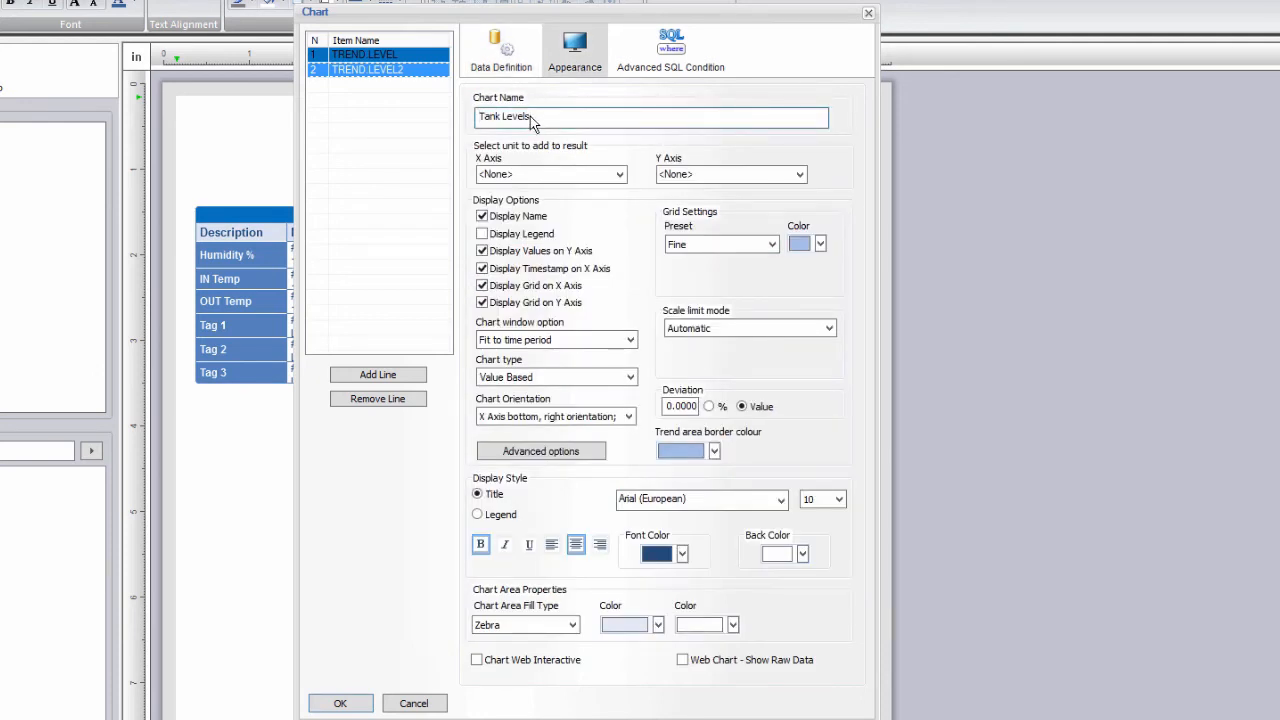
left_click(390, 57)
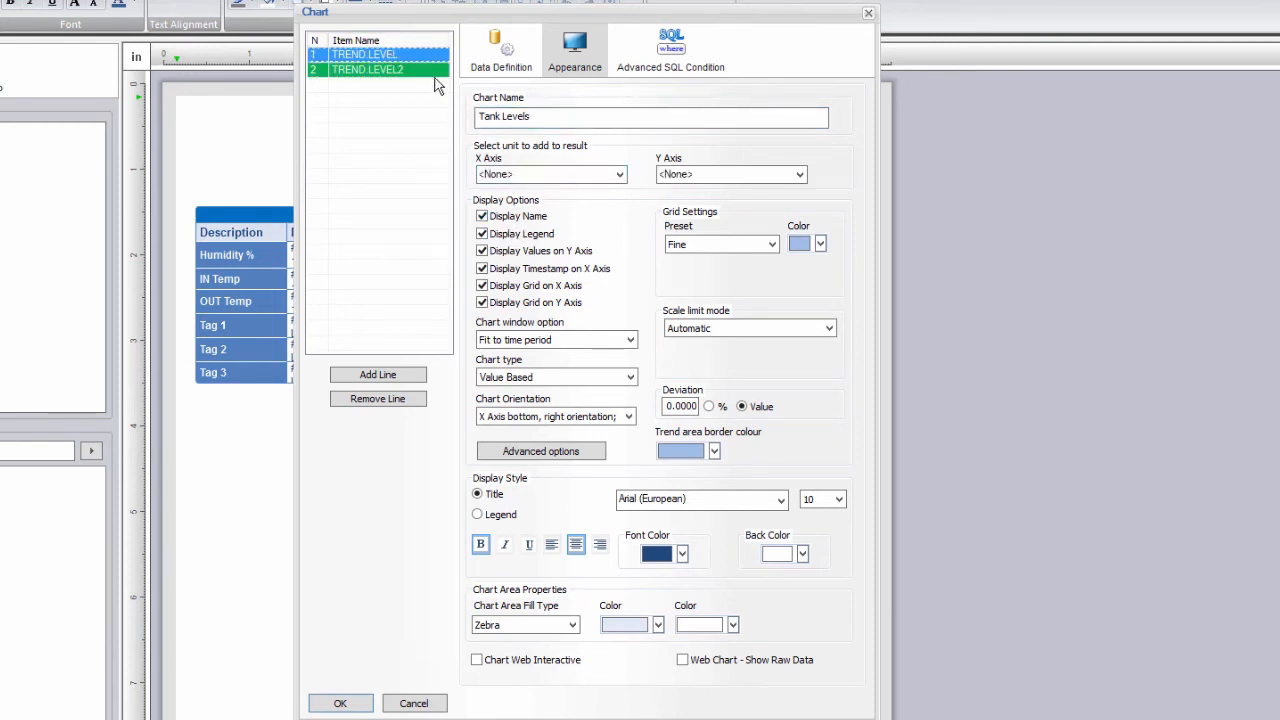
left_click(688, 175)
type("gal")
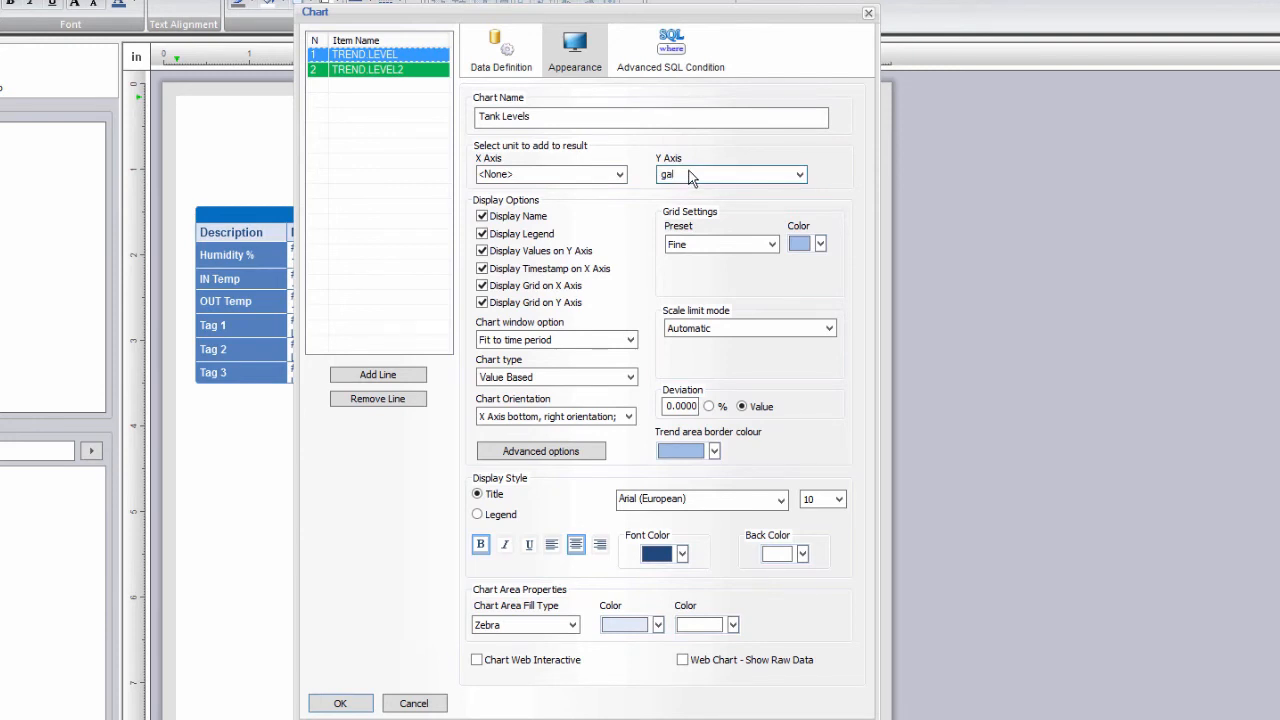
Use Value Based Smoothing for both lines with an automatic zero-based scale, and place the chart.
left_click(571, 379)
left_click(571, 379)
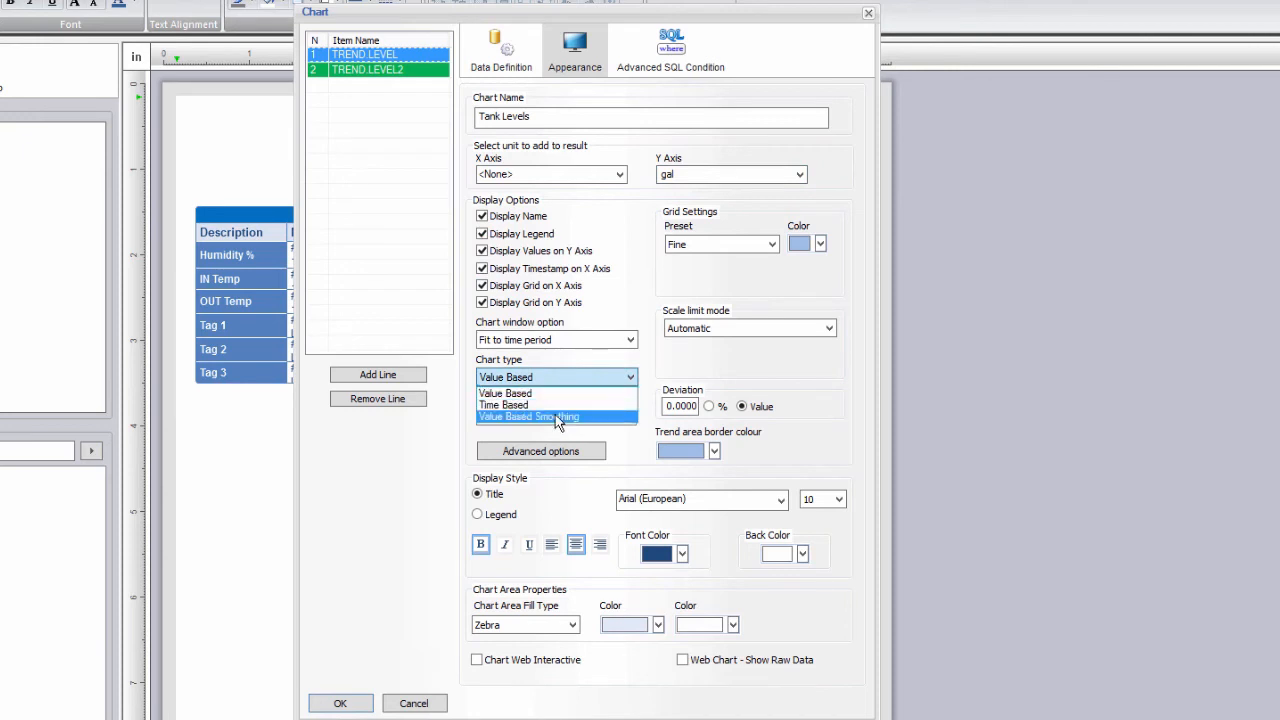
left_click(555, 416)
left_click(400, 70)
left_click(534, 378)
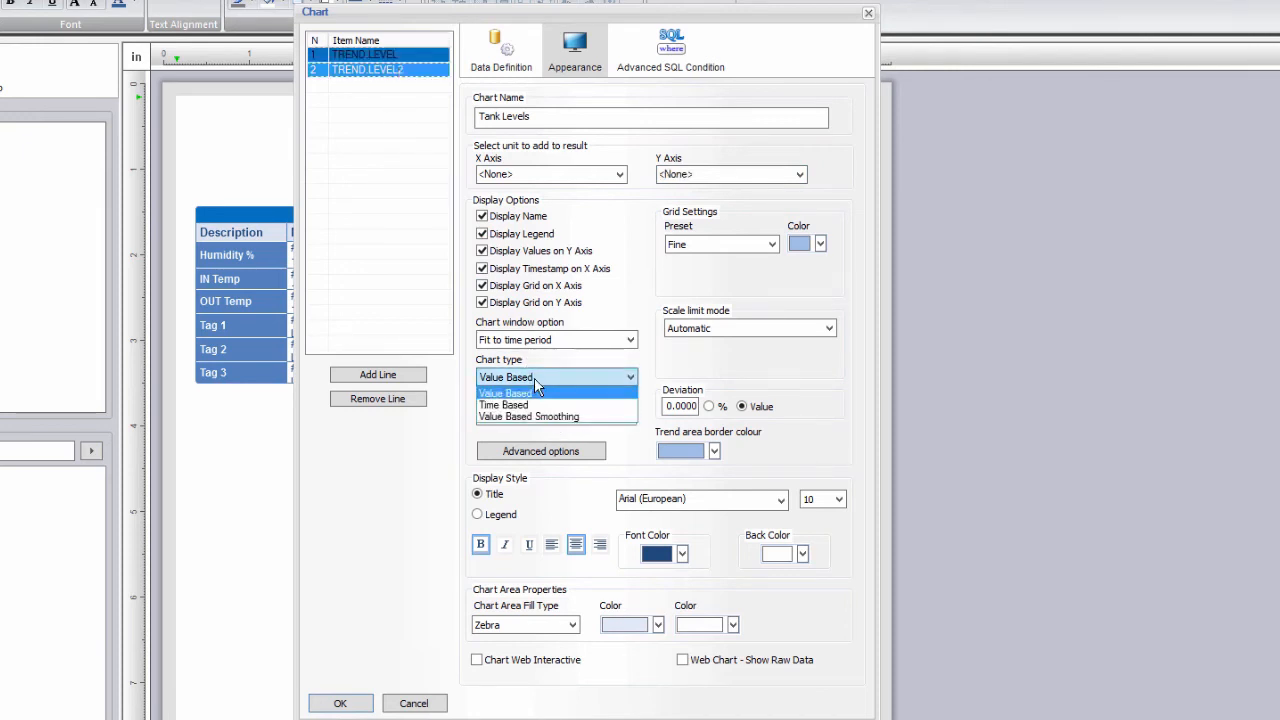
left_click(534, 414)
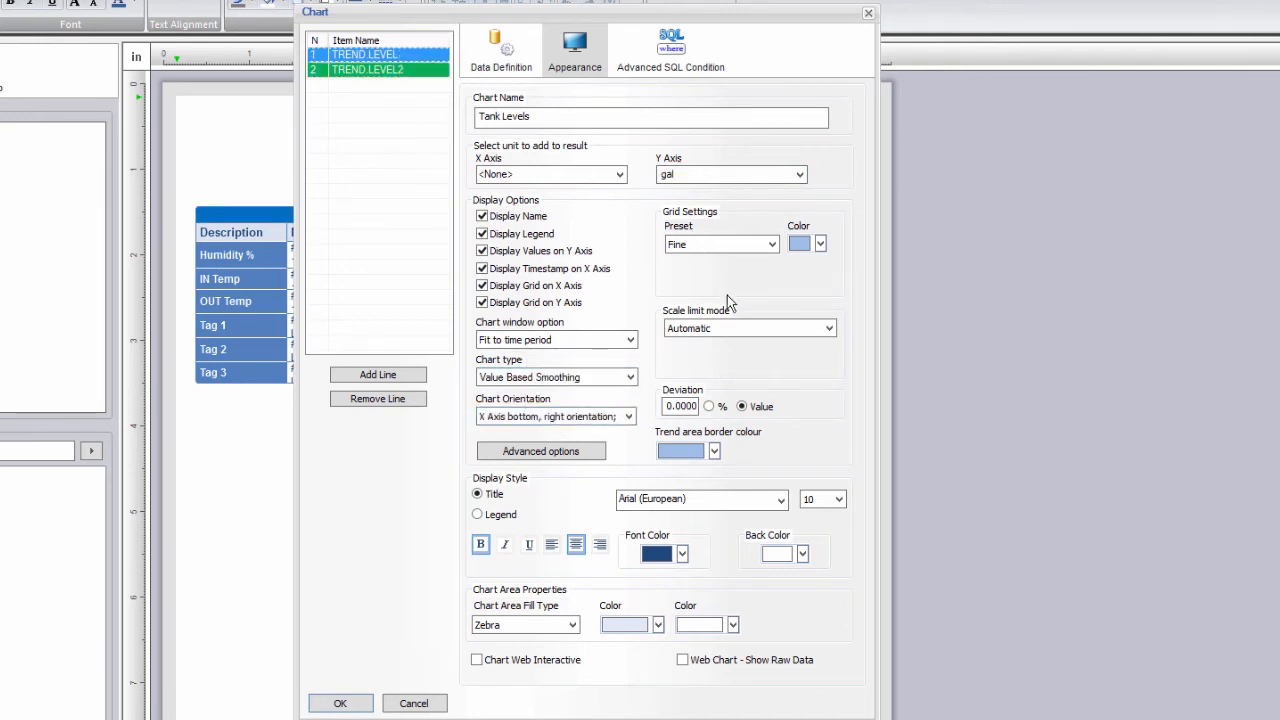
left_click(740, 329)
left_click(744, 356)
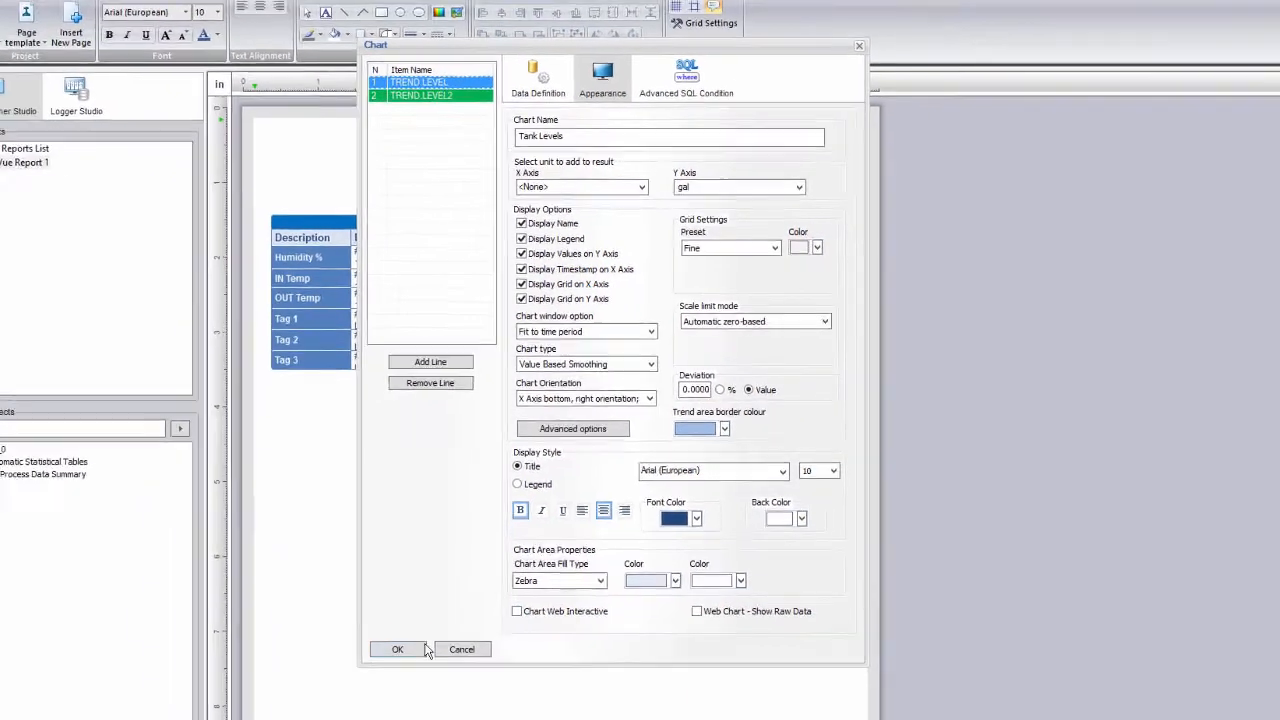
left_click(358, 703)
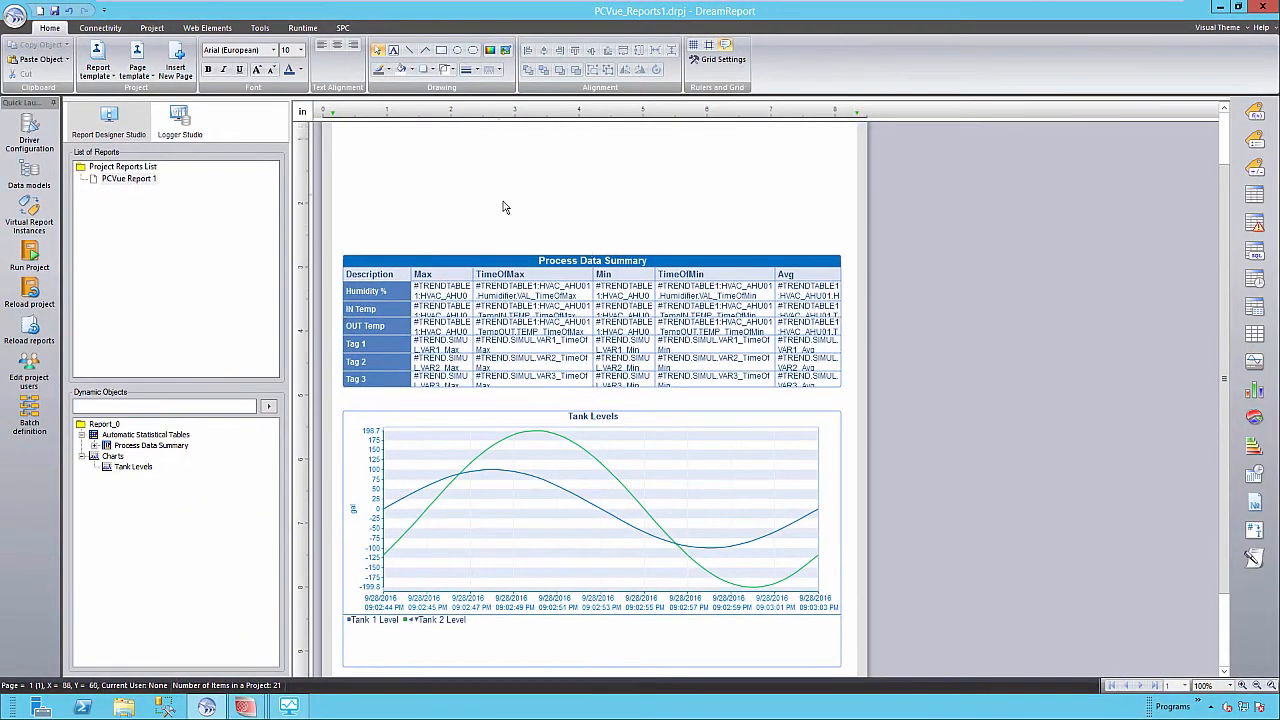
scroll(504, 207, "up", 1)
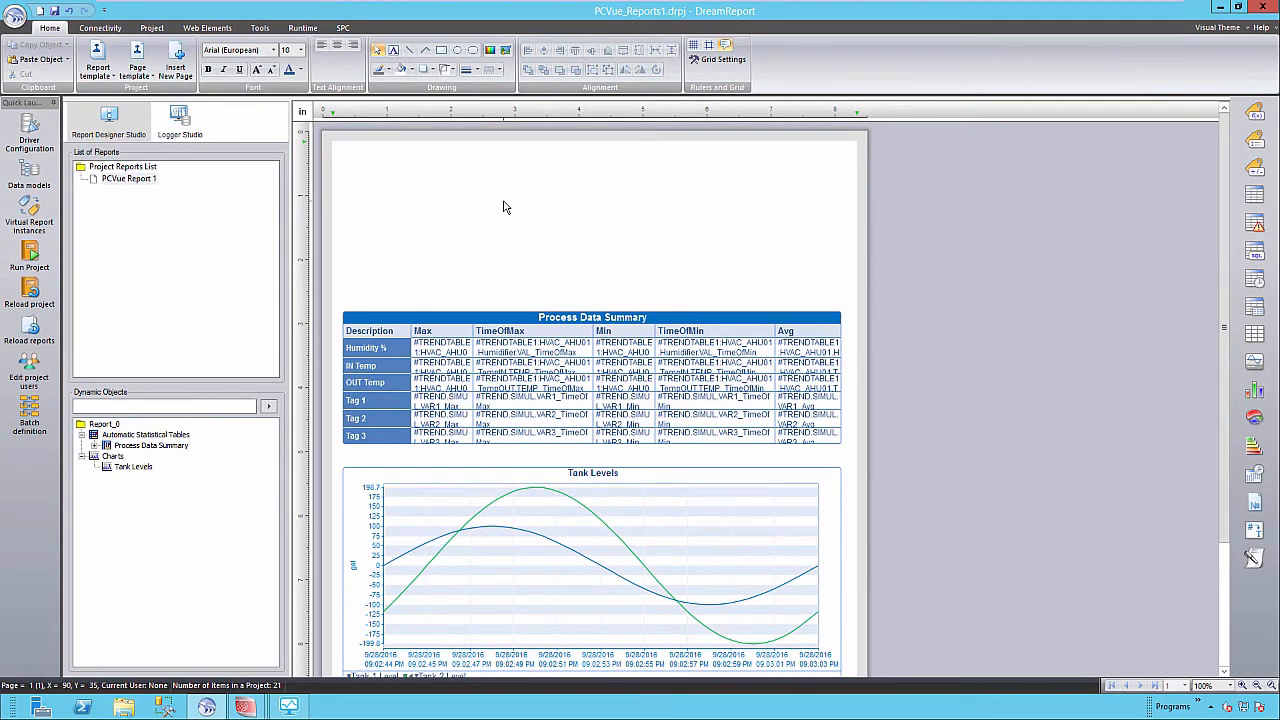
Draw a #Temp_1 value near the page top showing Current Value of HVAC_AHU01 TempIN TEMP.
left_click(1255, 113)
left_click_drag(352, 162, 446, 186)
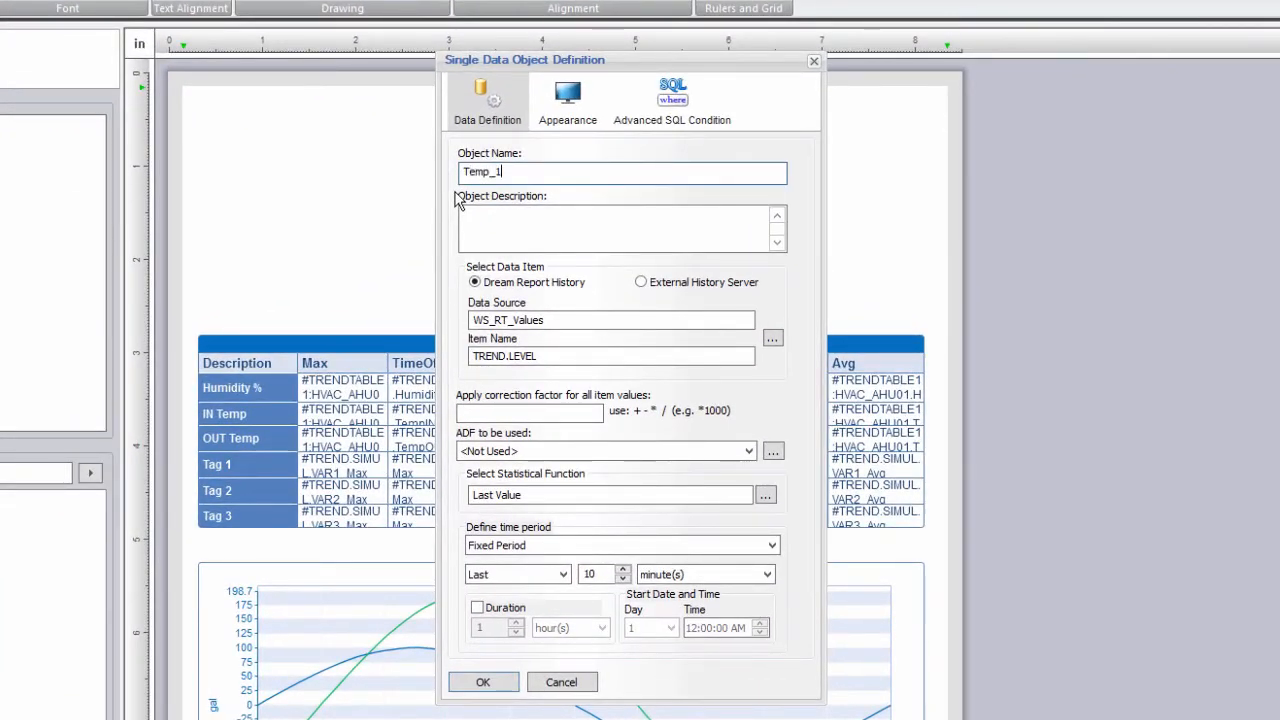
left_click(766, 495)
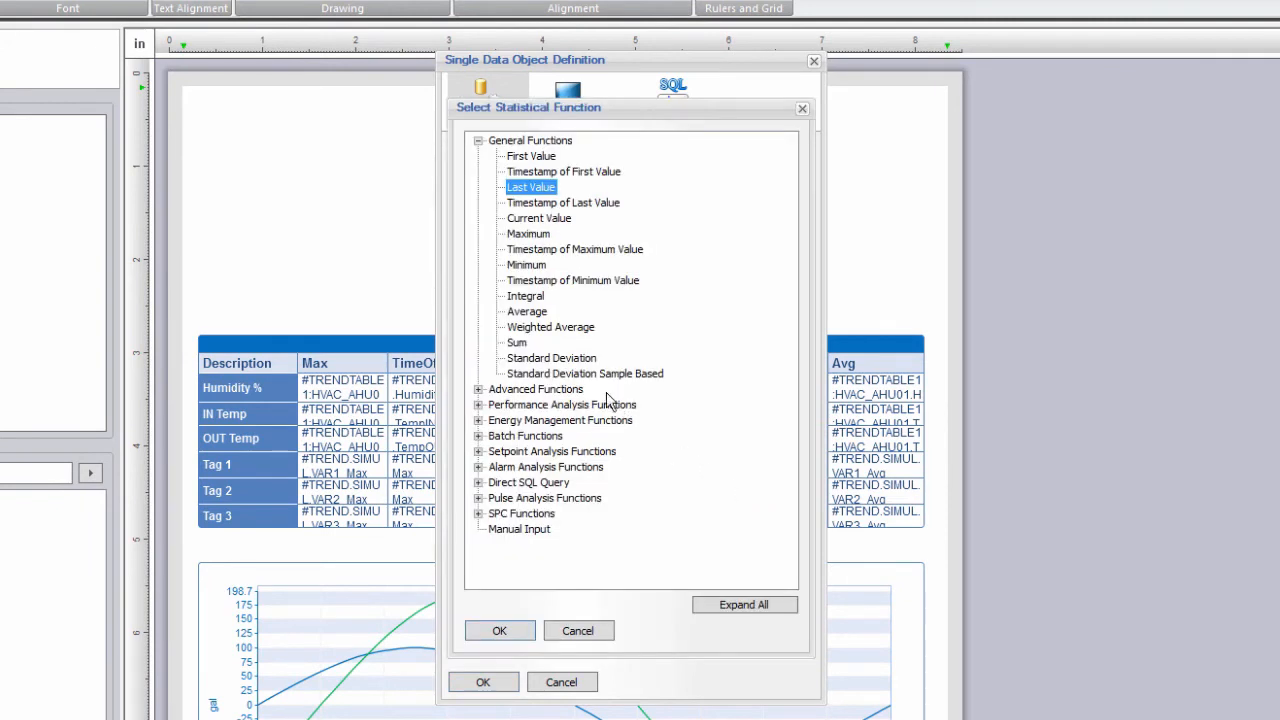
double_click(538, 218)
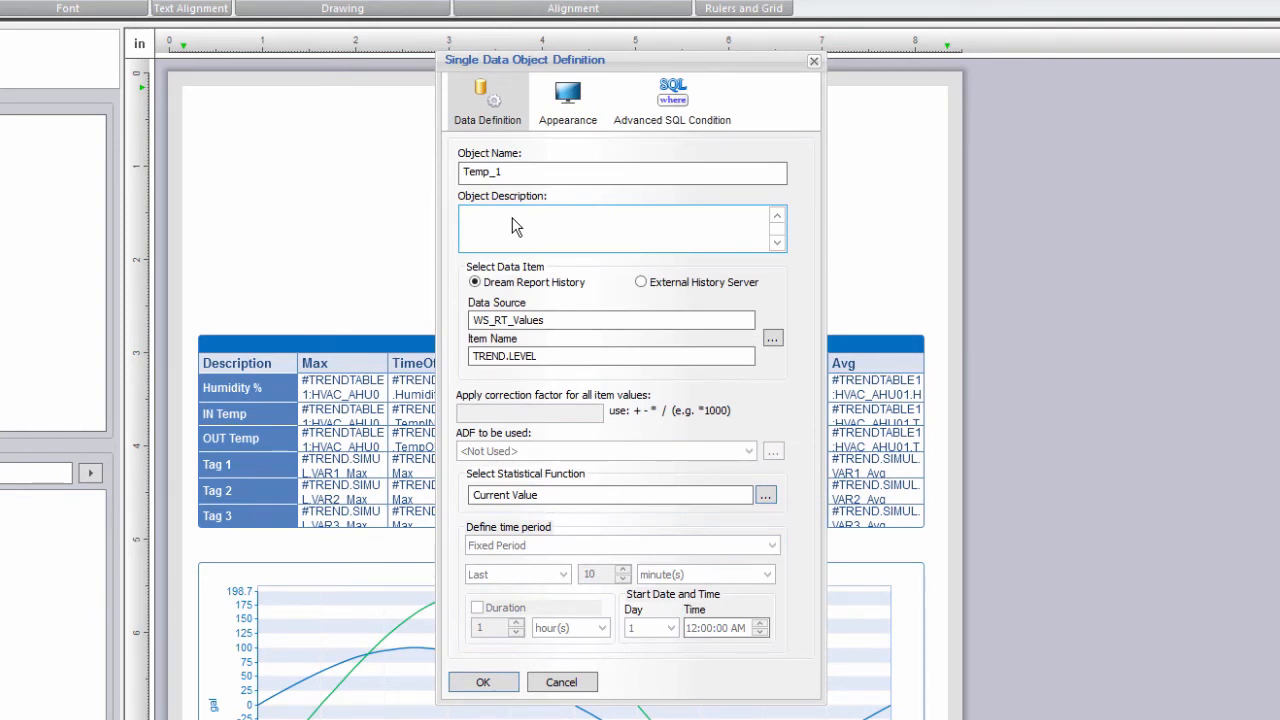
left_click(774, 341)
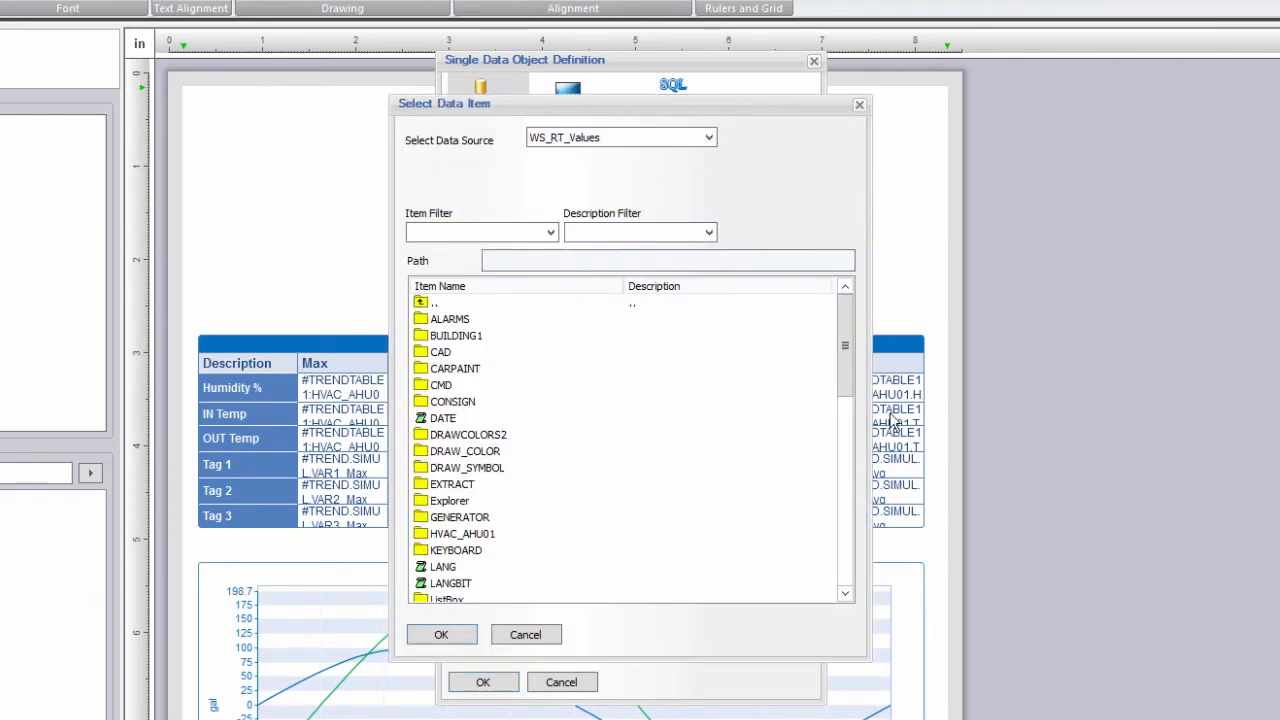
double_click(478, 534)
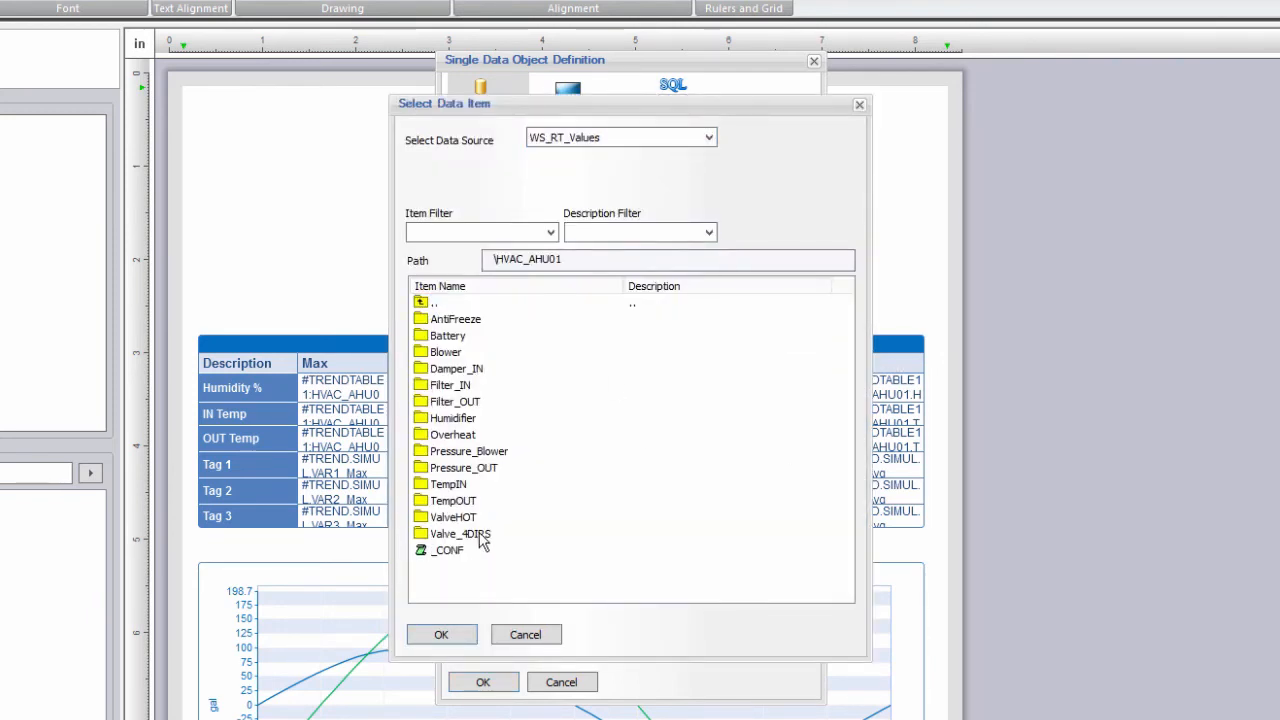
double_click(453, 490)
double_click(443, 320)
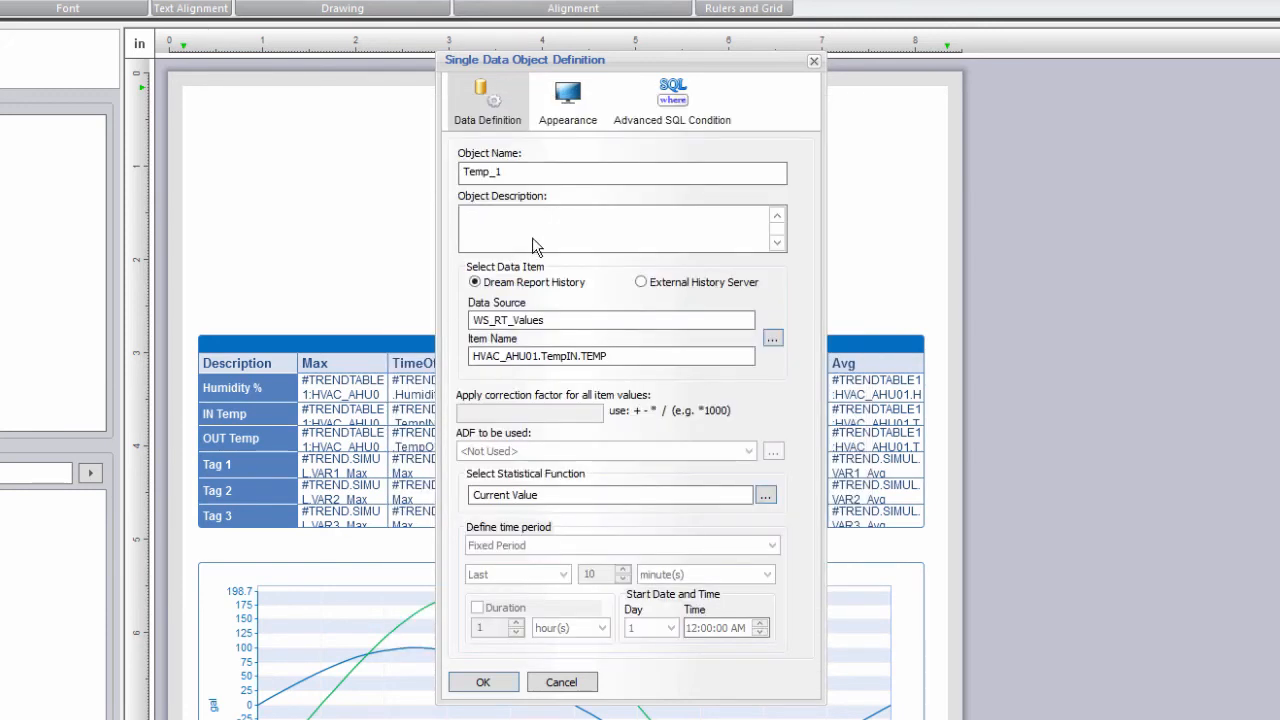
Show #Temp_1 with 2 decimals in Temperature (C) and confirm it.
left_click(574, 108)
left_click(611, 283)
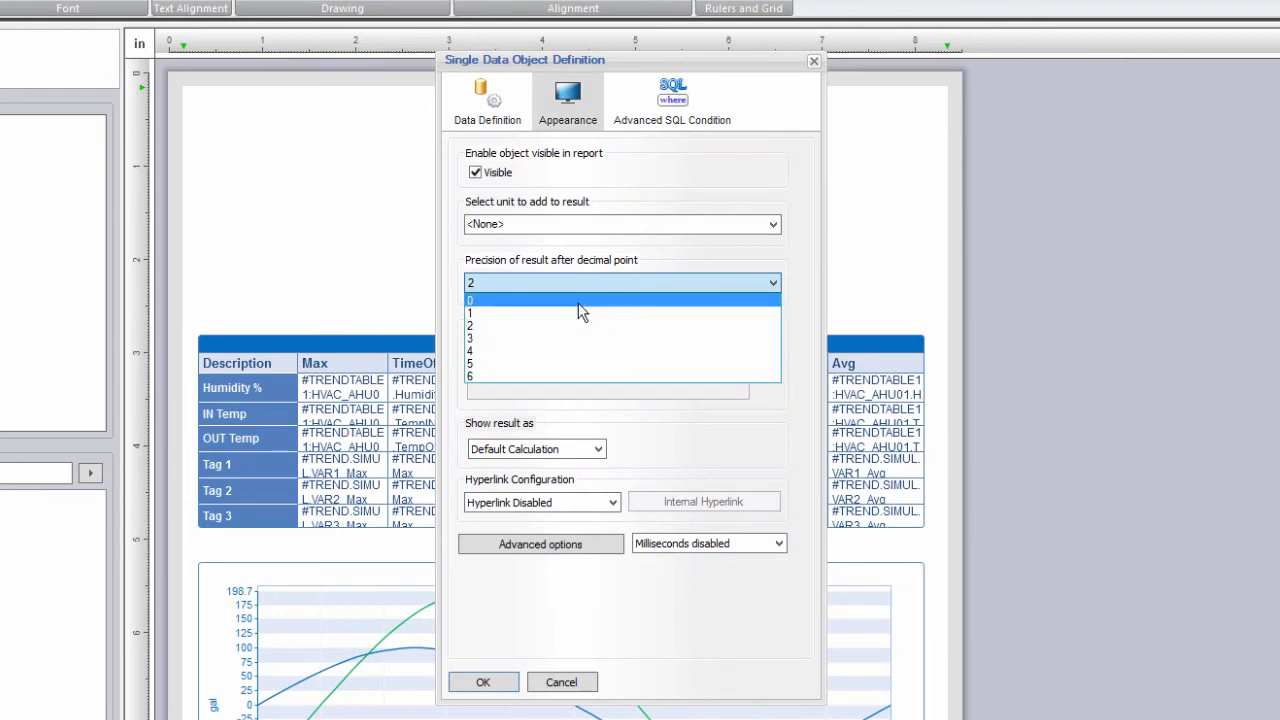
left_click(652, 280)
left_click(774, 228)
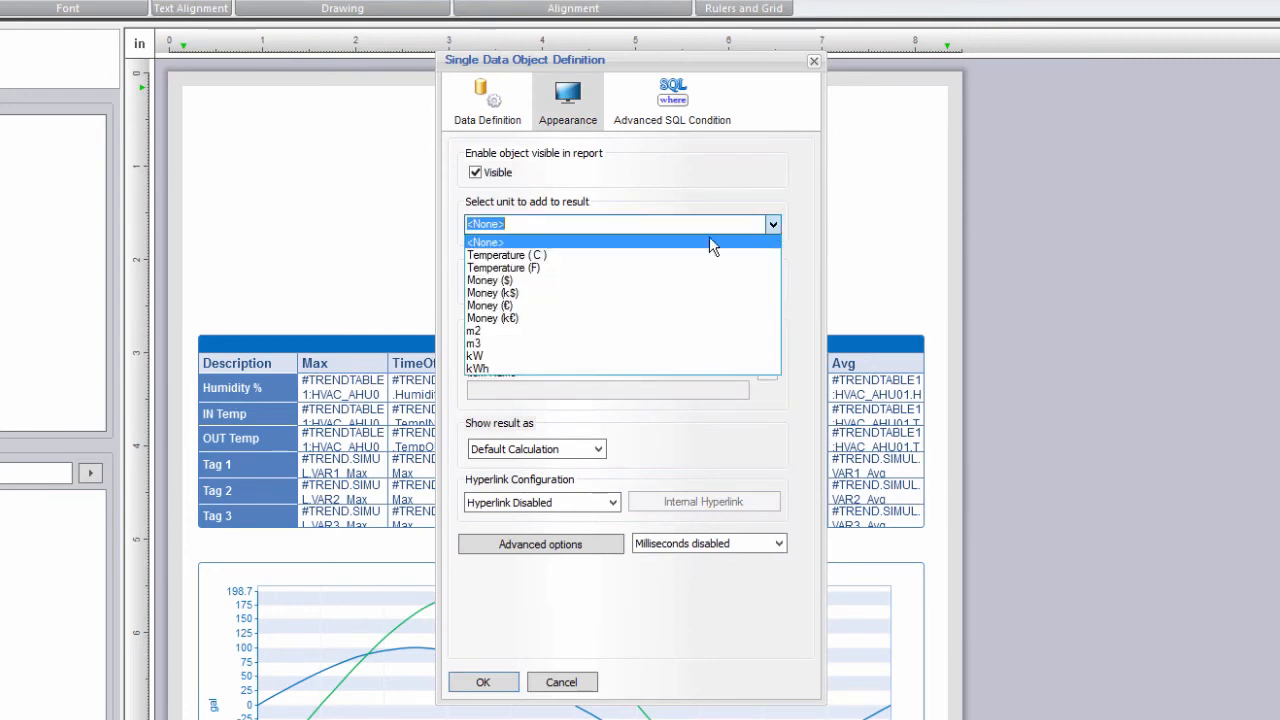
left_click(587, 256)
left_click(483, 682)
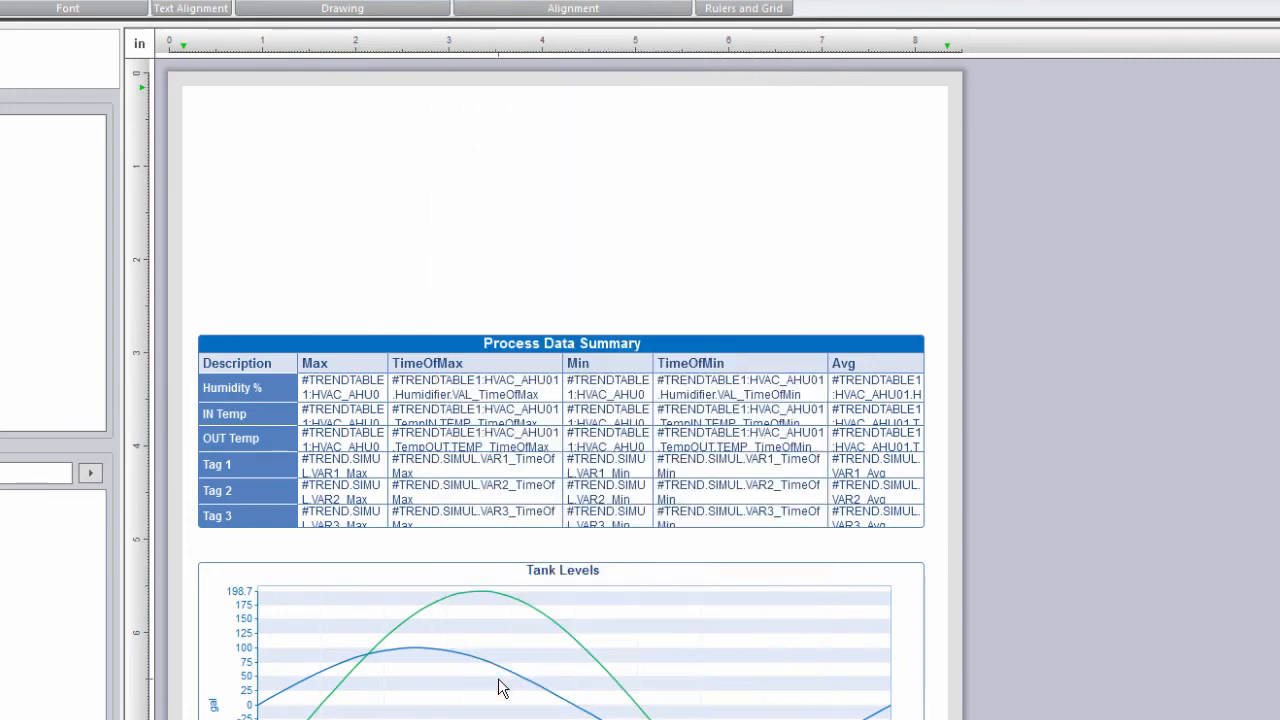
Copy #Temp_1 below as #Temp_2 and bind it to HVAC_AHU01 TempOUT TEMP.
left_click_drag(248, 126, 245, 161)
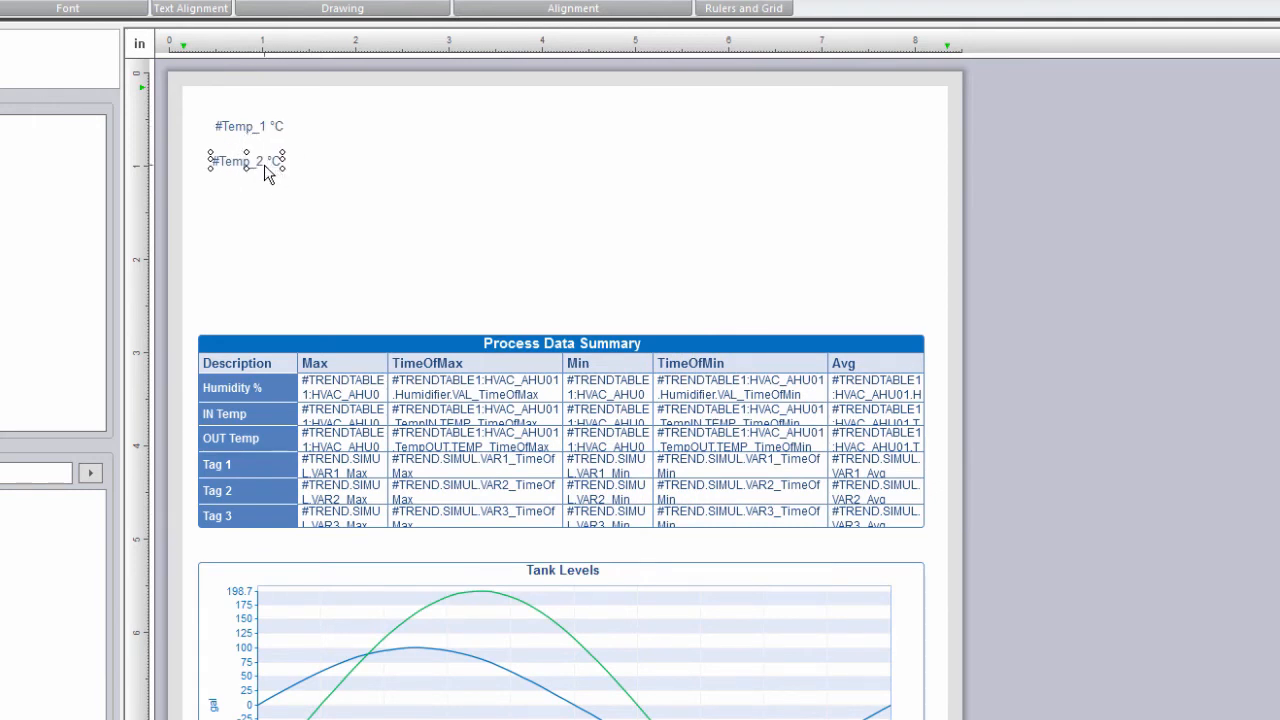
double_click(265, 173)
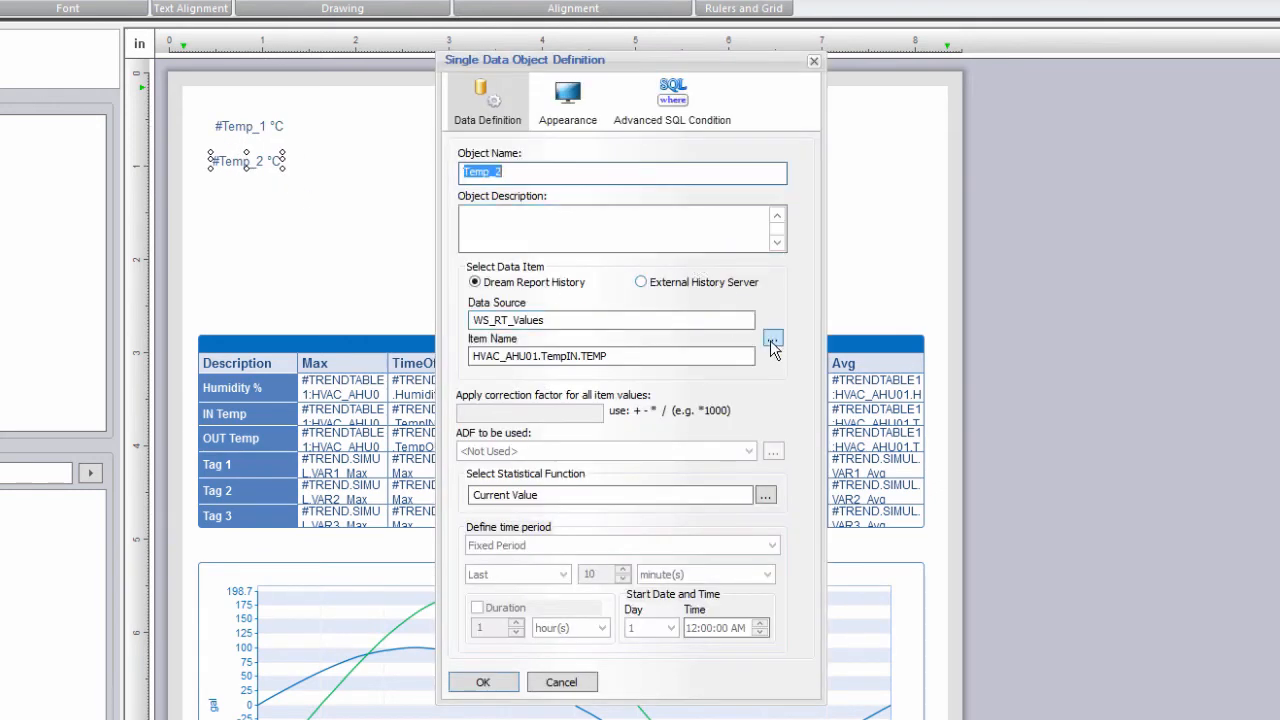
left_click(773, 340)
double_click(472, 502)
left_click(455, 322)
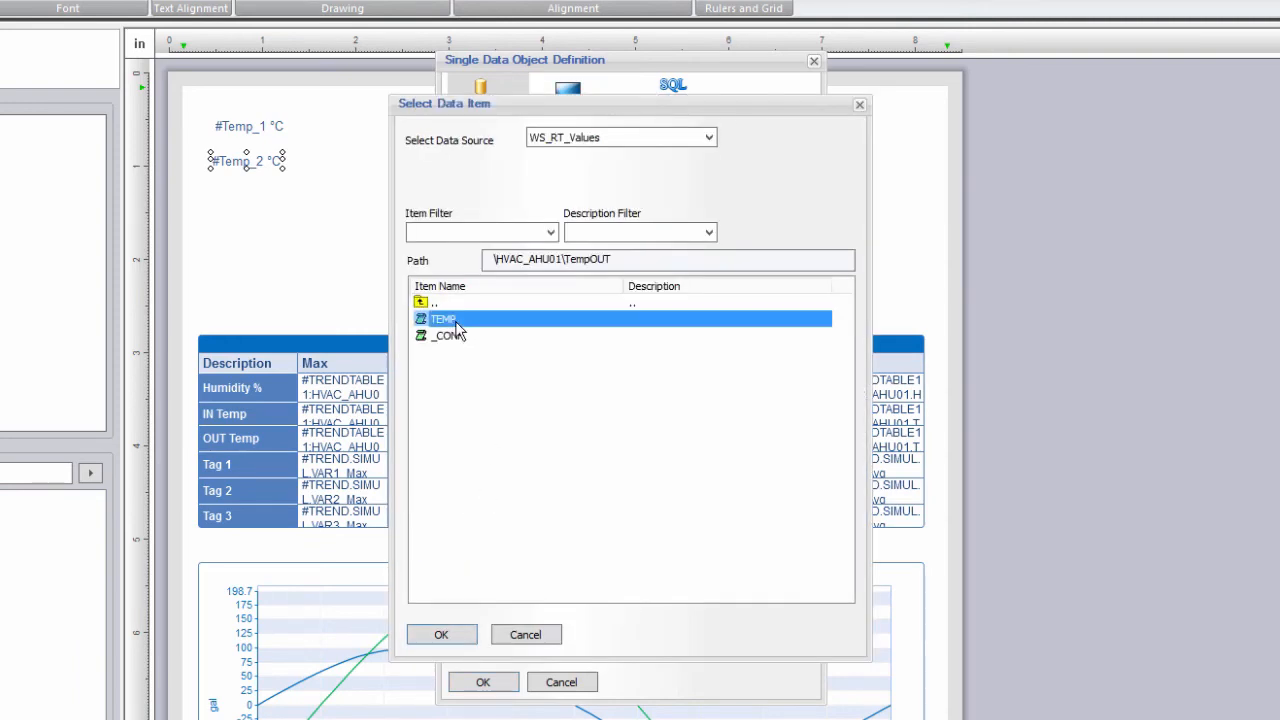
double_click(452, 320)
left_click(481, 683)
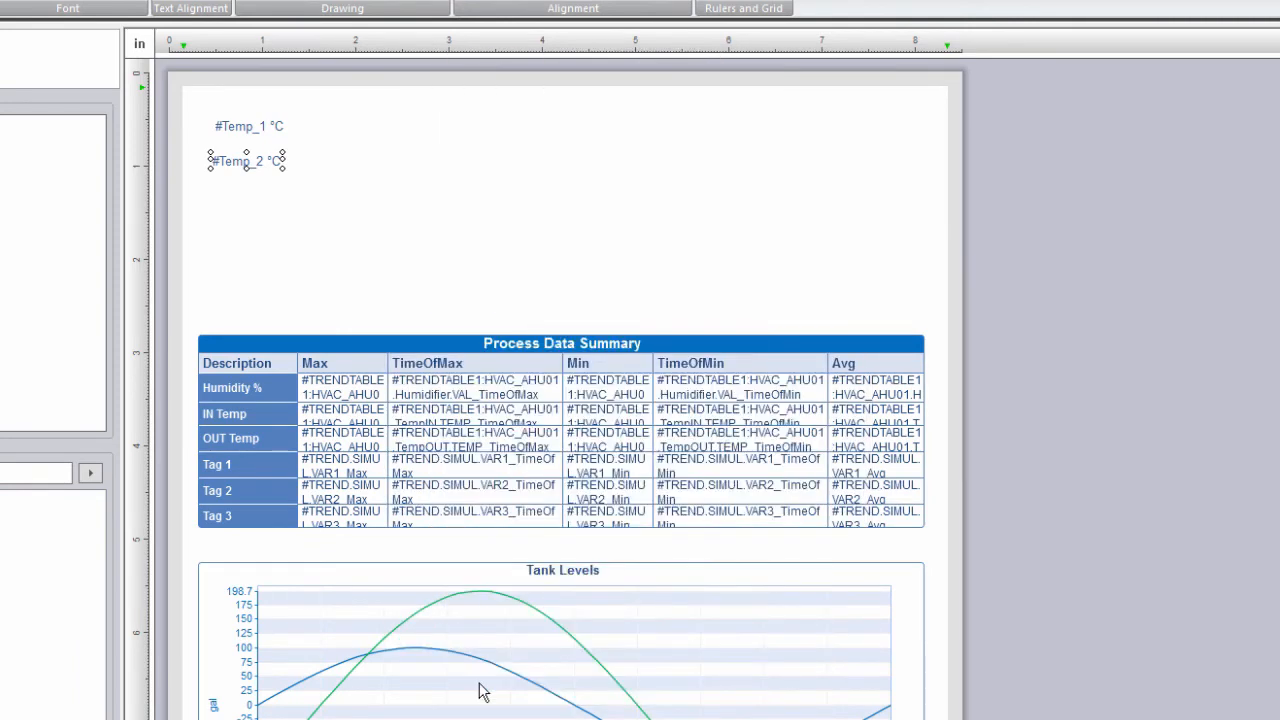
left_click_drag(209, 193, 289, 218)
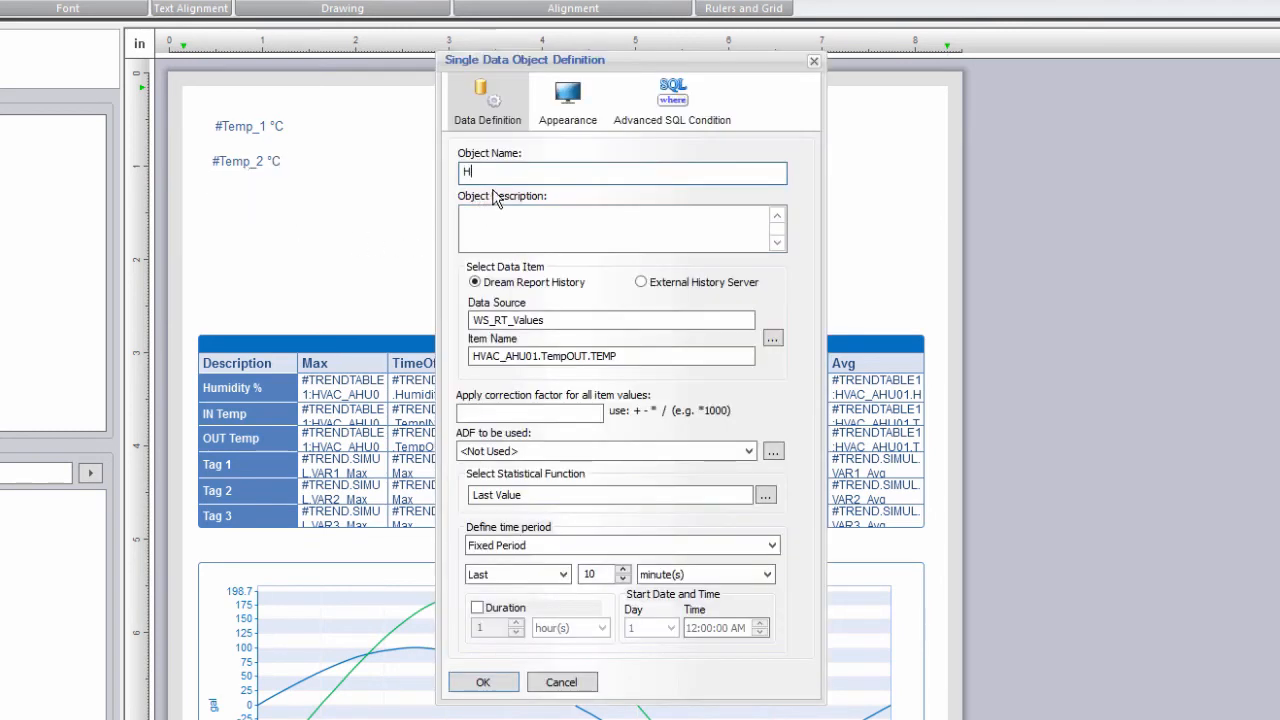
Name the object Hum_1 and read HDS_Values Humidifier.VAL from the External History Server.
type("Hum_1")
left_click(666, 282)
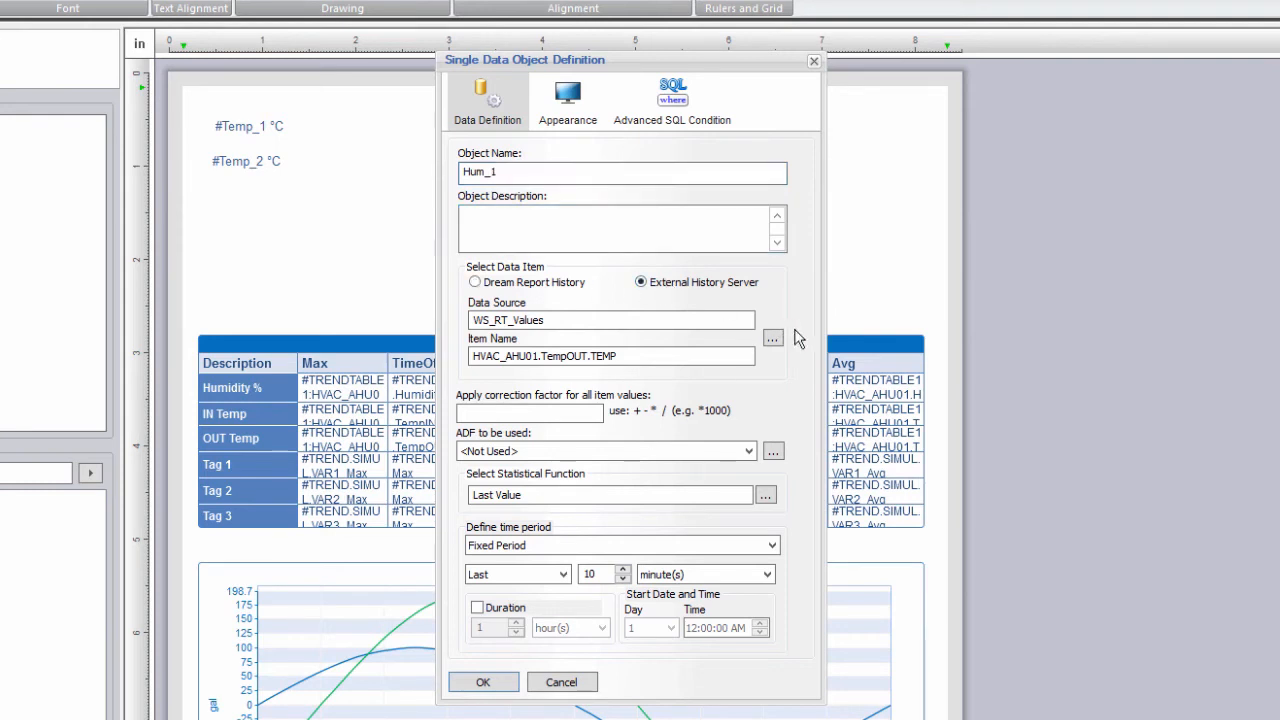
left_click(772, 339)
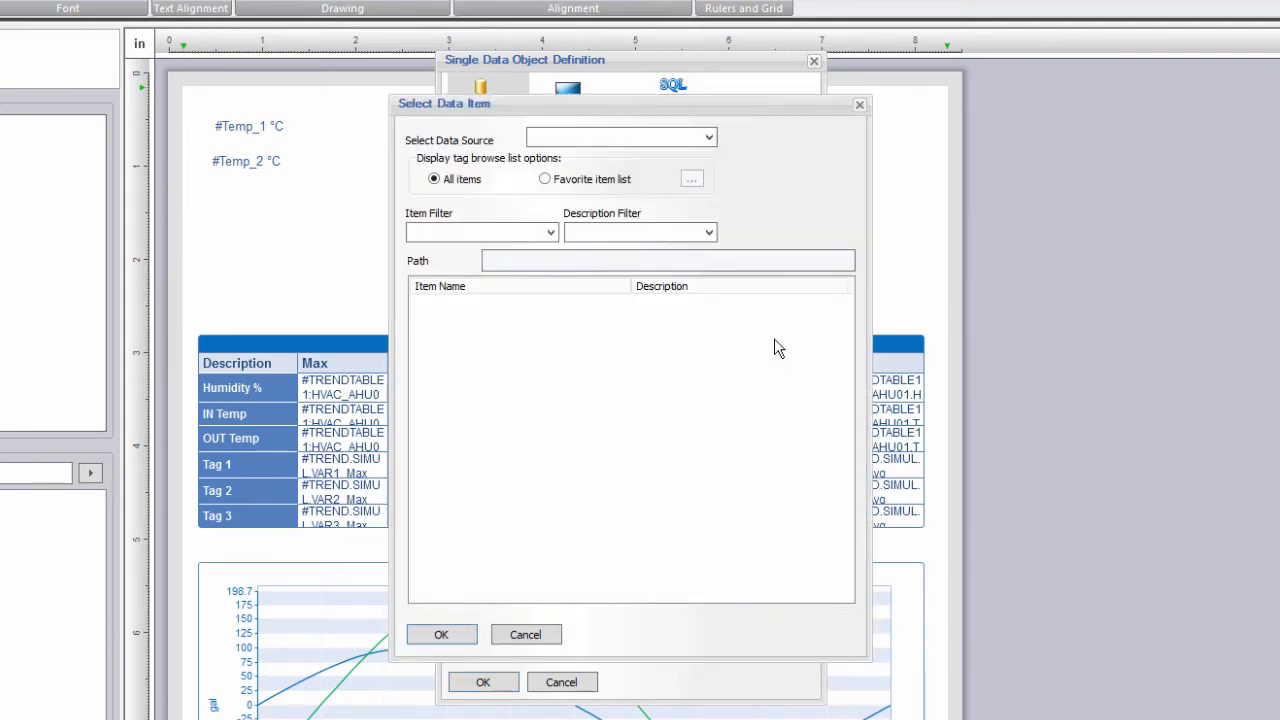
left_click(708, 138)
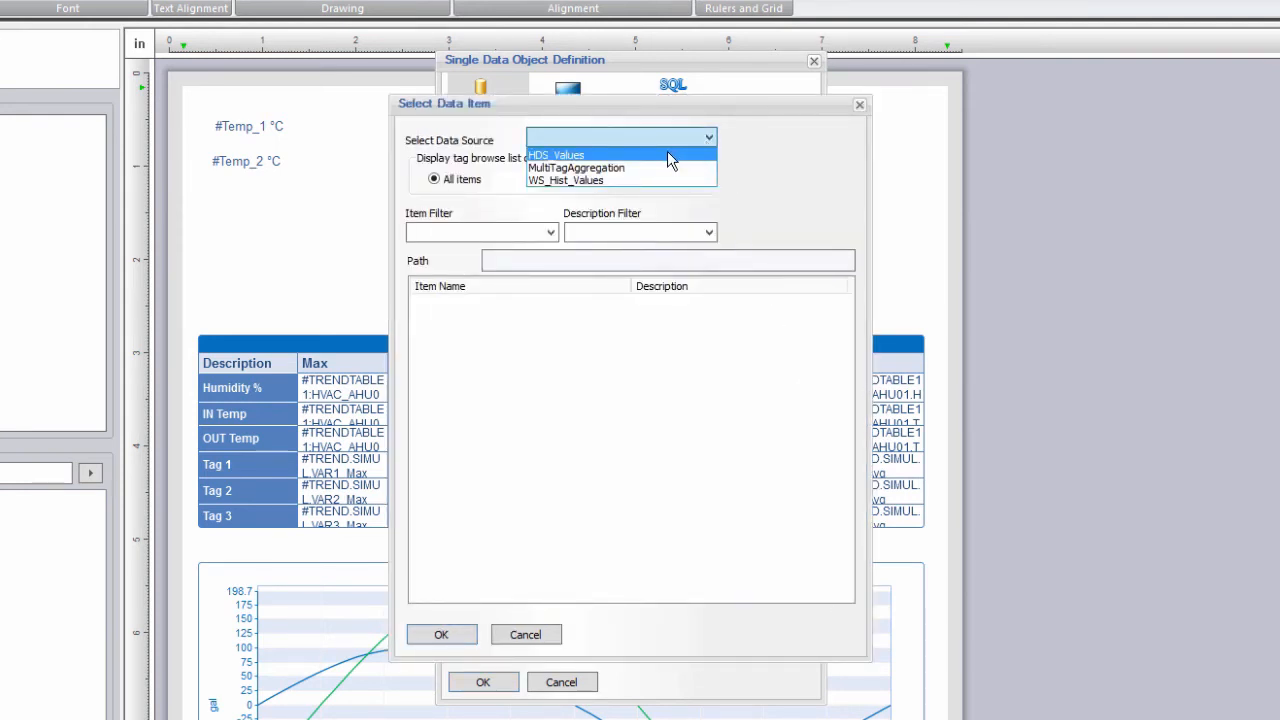
left_click(667, 155)
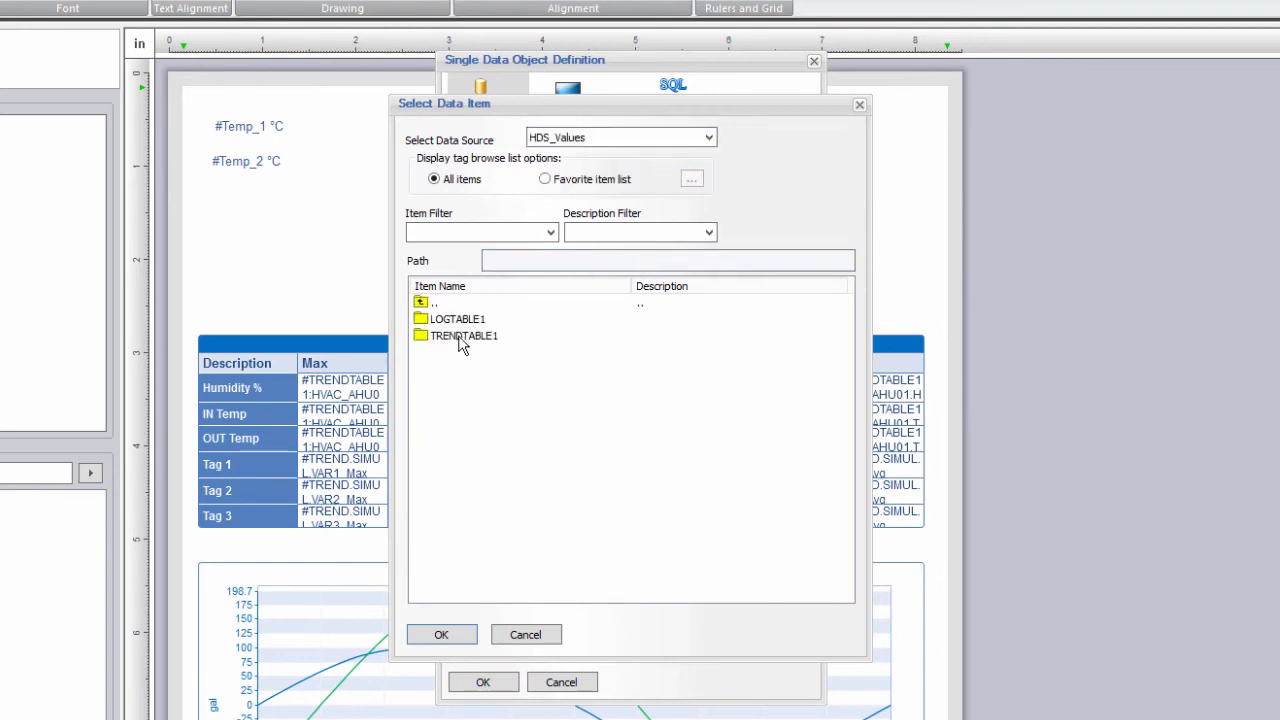
double_click(461, 340)
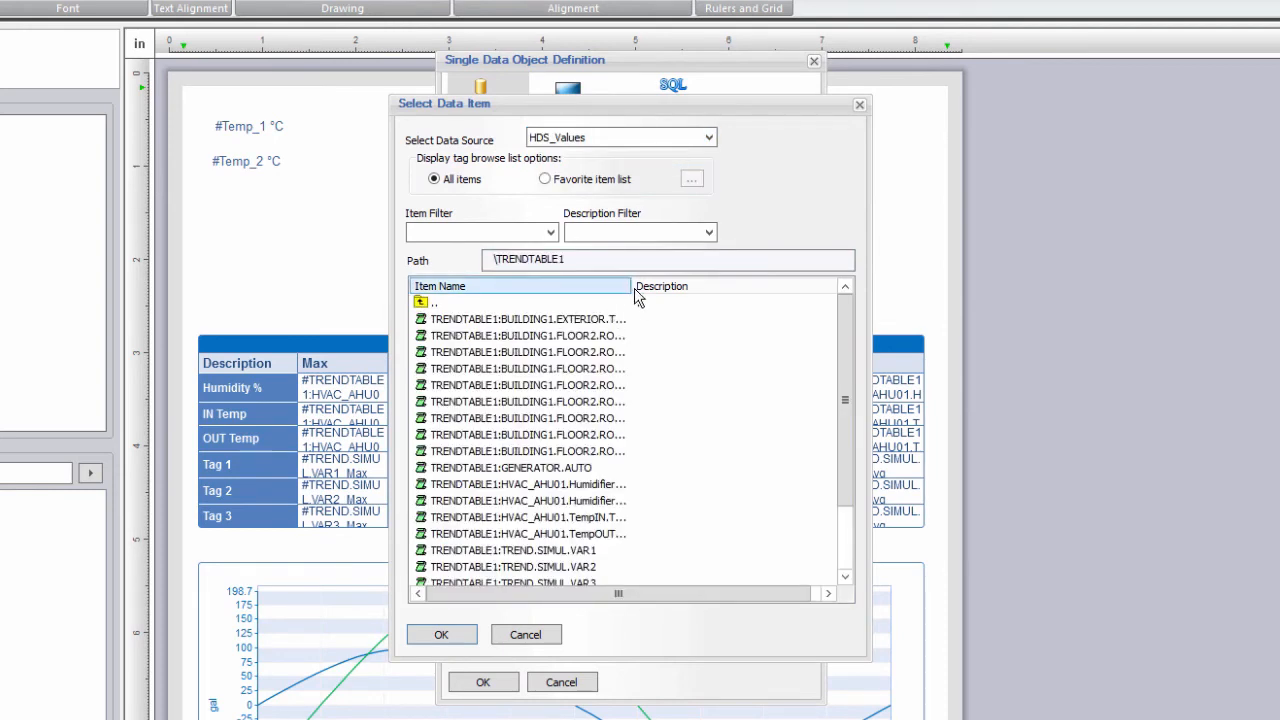
left_click_drag(634, 288, 740, 288)
double_click(626, 501)
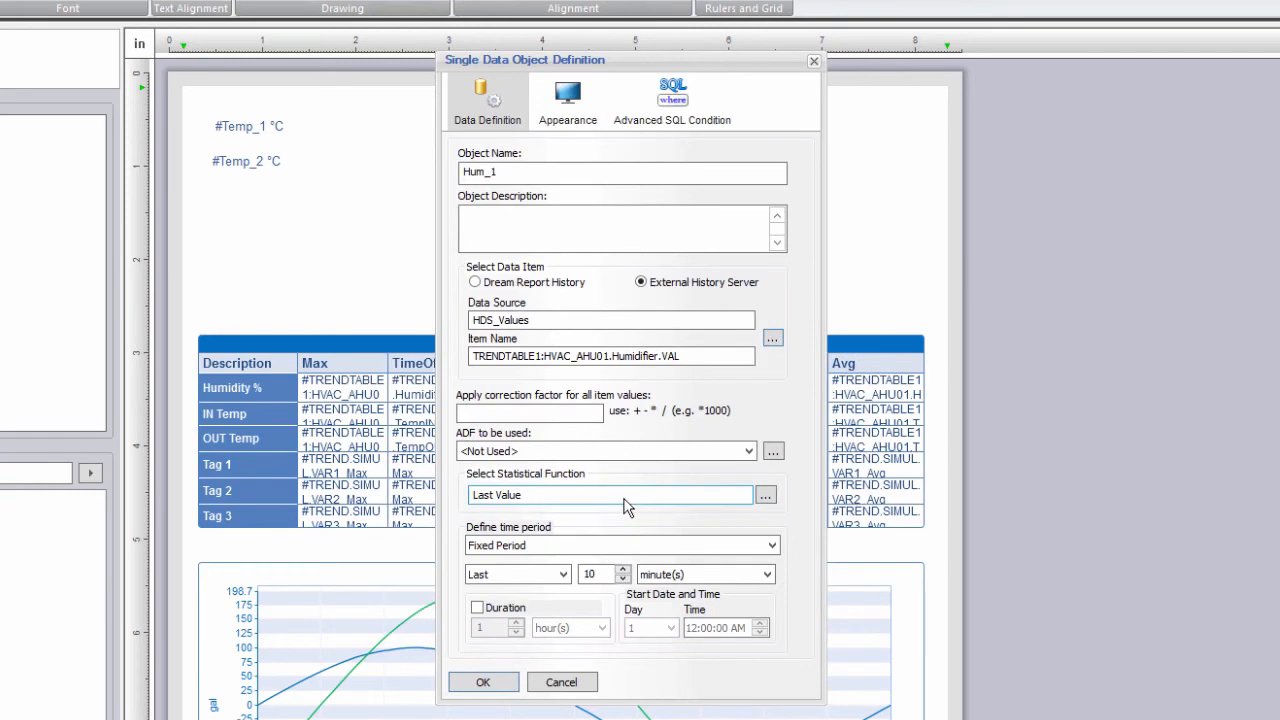
Compute the Average over a Current 1 day(s) period.
left_click(765, 495)
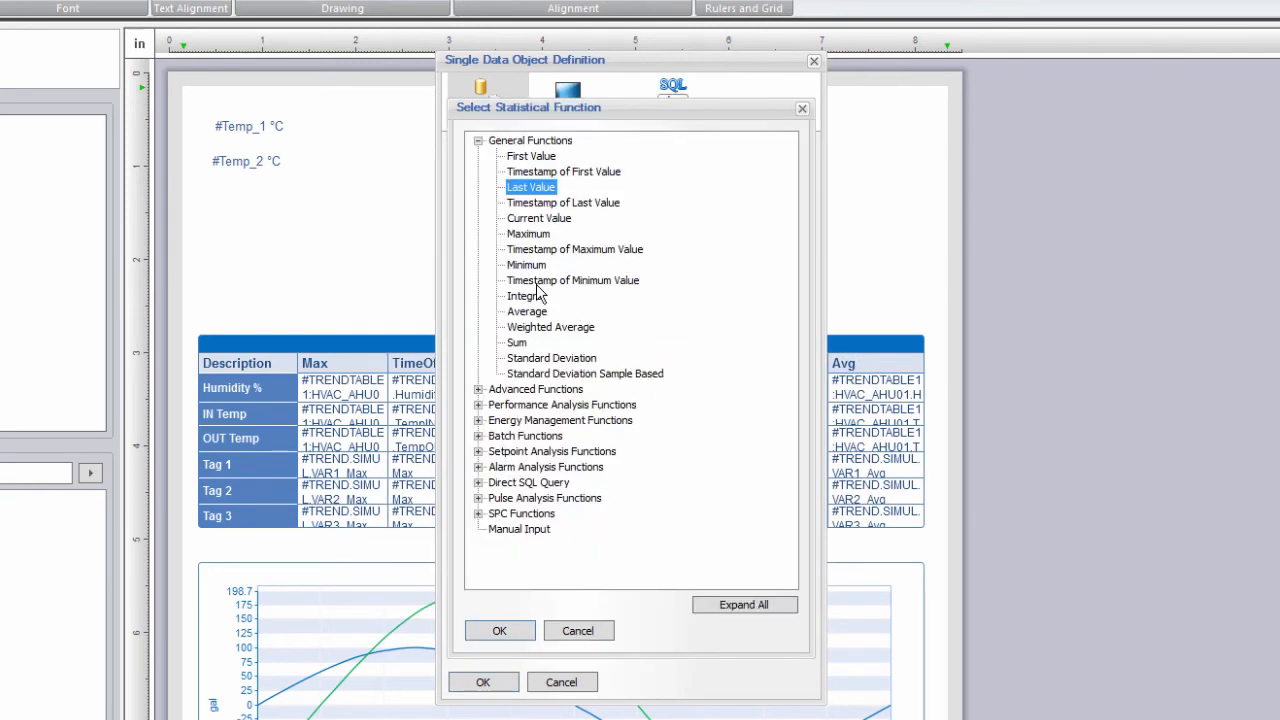
double_click(527, 312)
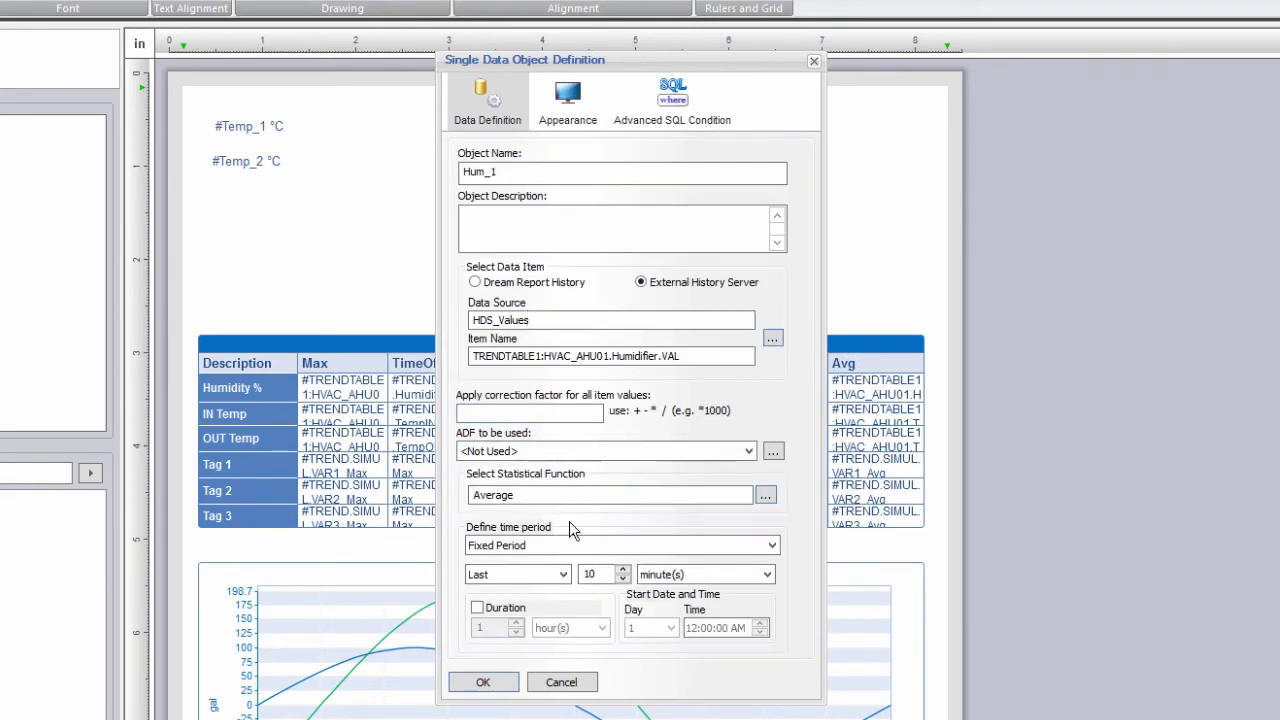
left_click(581, 547)
left_click(555, 576)
left_click(569, 580)
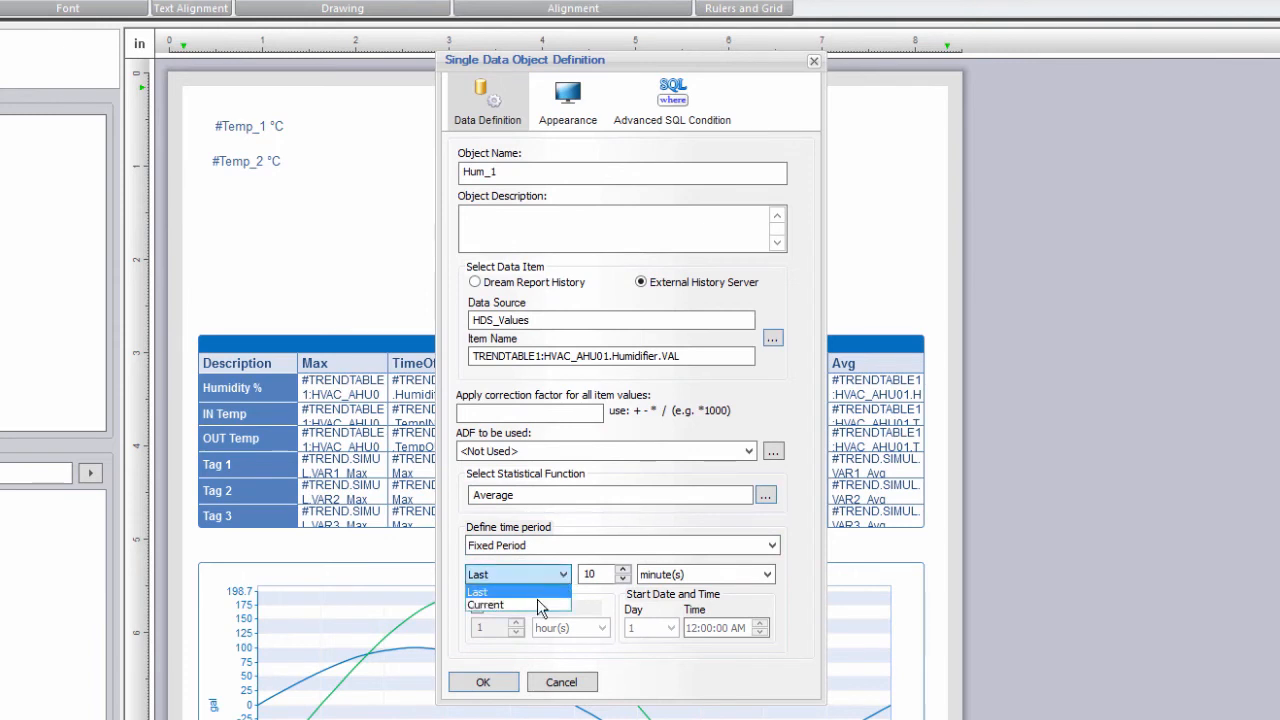
left_click(537, 603)
left_click_drag(604, 576, 564, 577)
type("1")
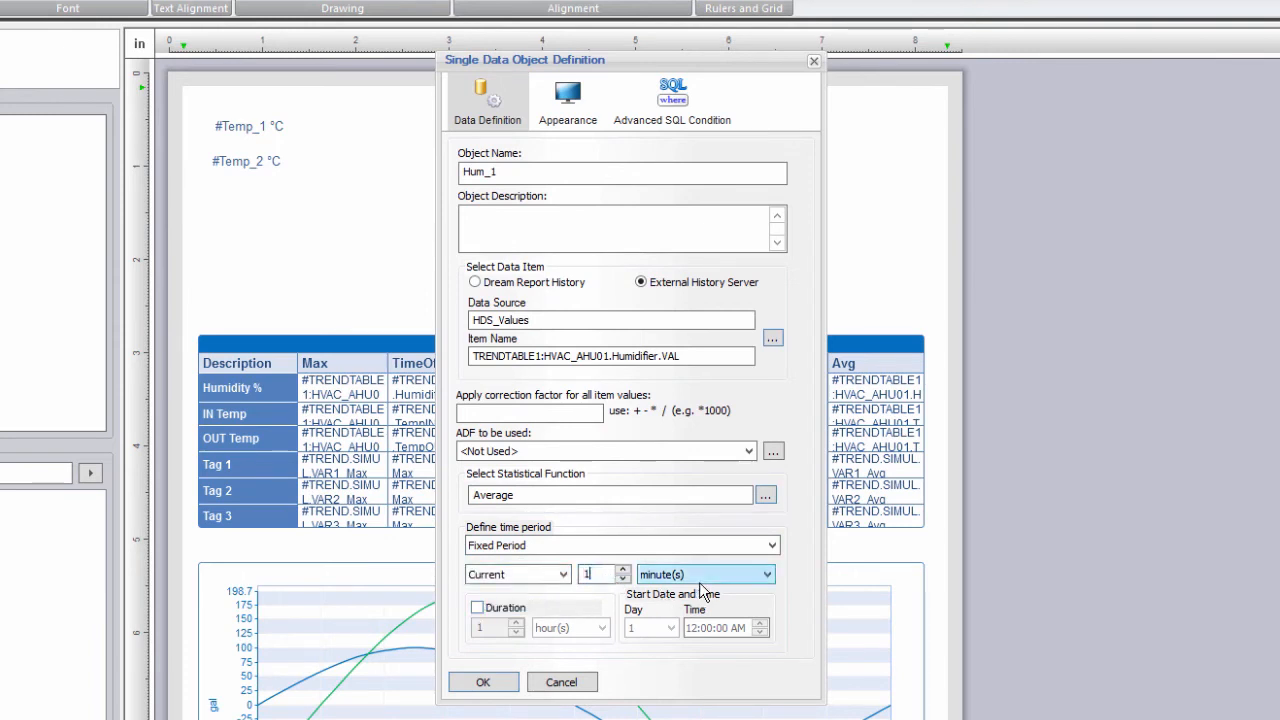
left_click(693, 577)
left_click(667, 618)
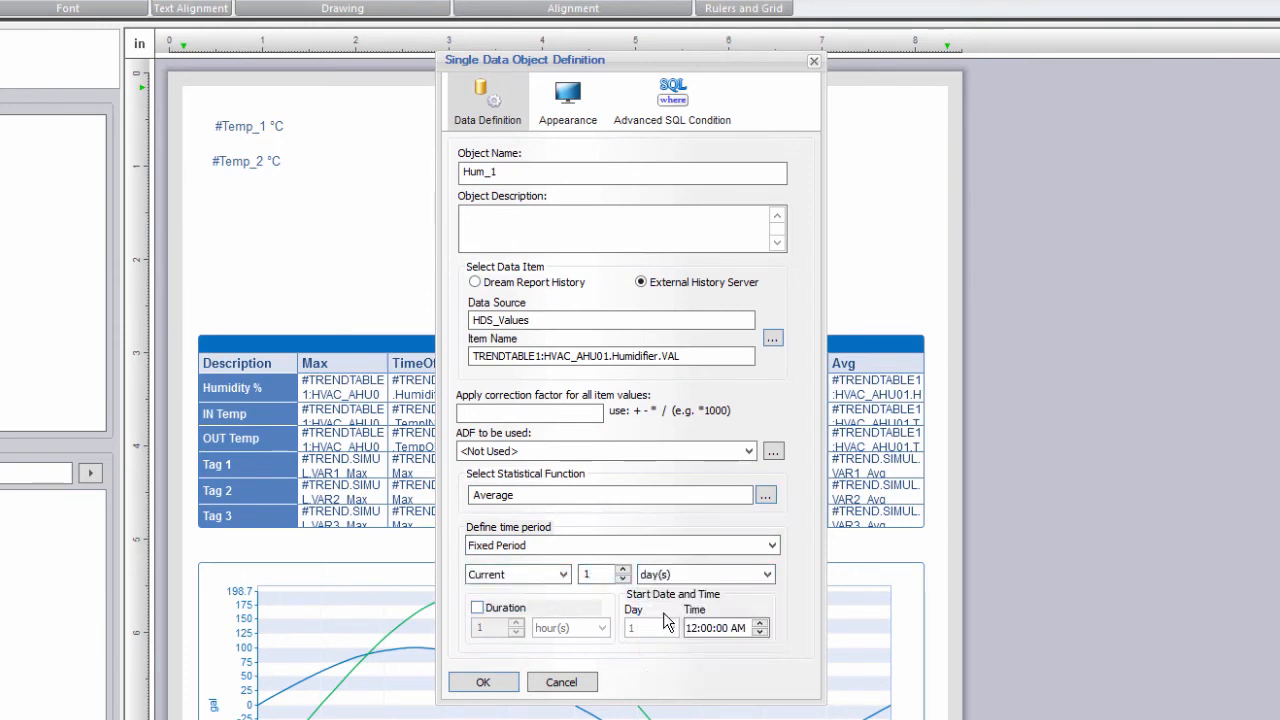
Show #Hum_1 with 0 decimals, unit %, and a Raw Data Hyperlink.
left_click(575, 117)
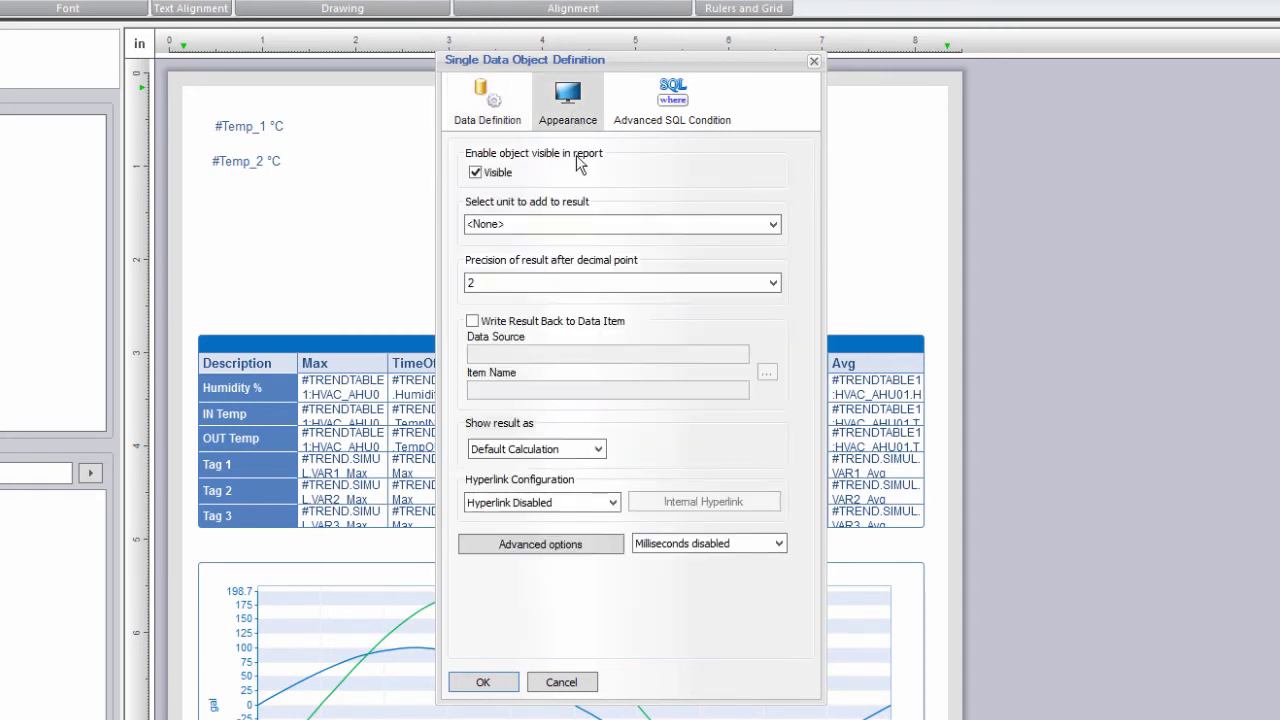
left_click(539, 283)
left_click(508, 300)
left_click(524, 226)
type("%")
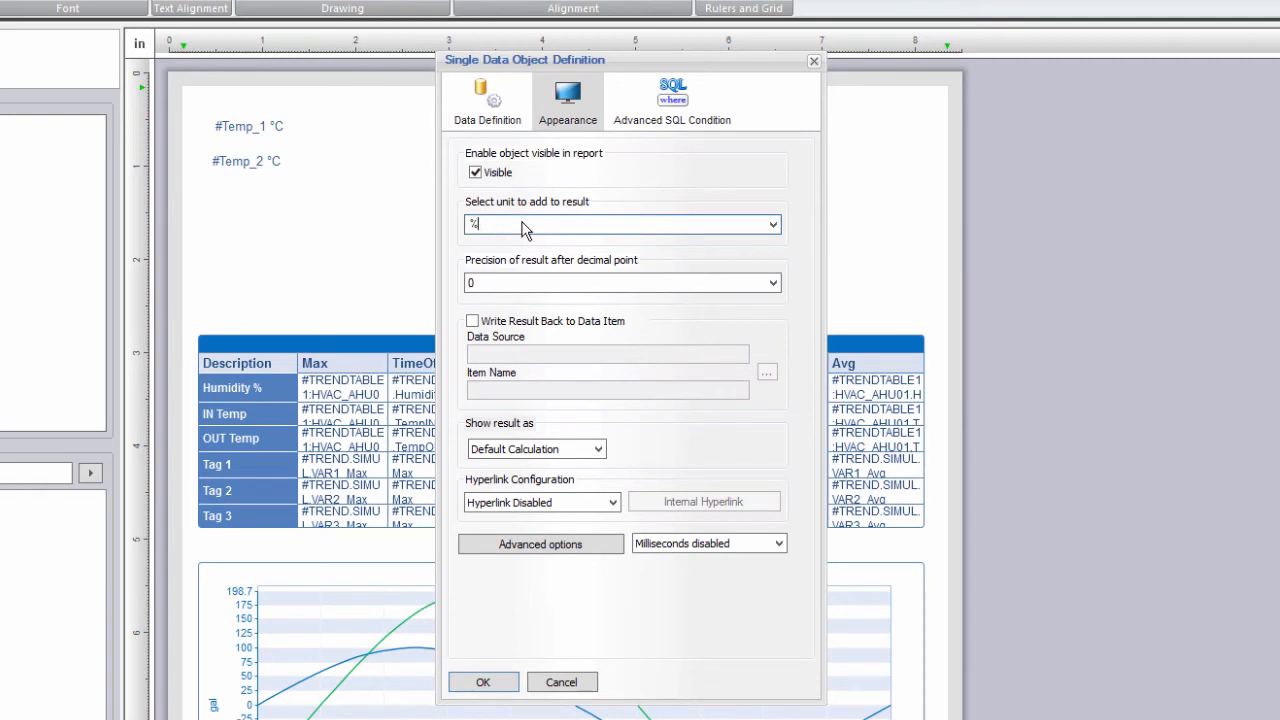
left_click(608, 502)
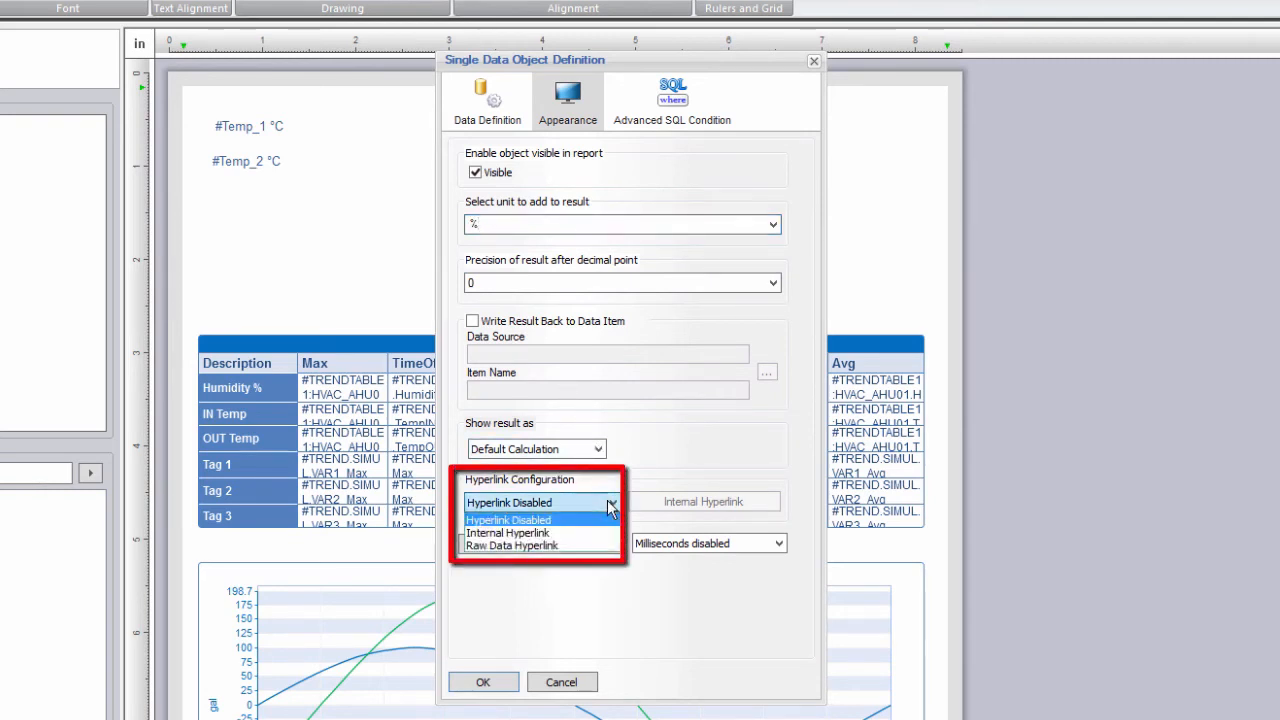
left_click(553, 546)
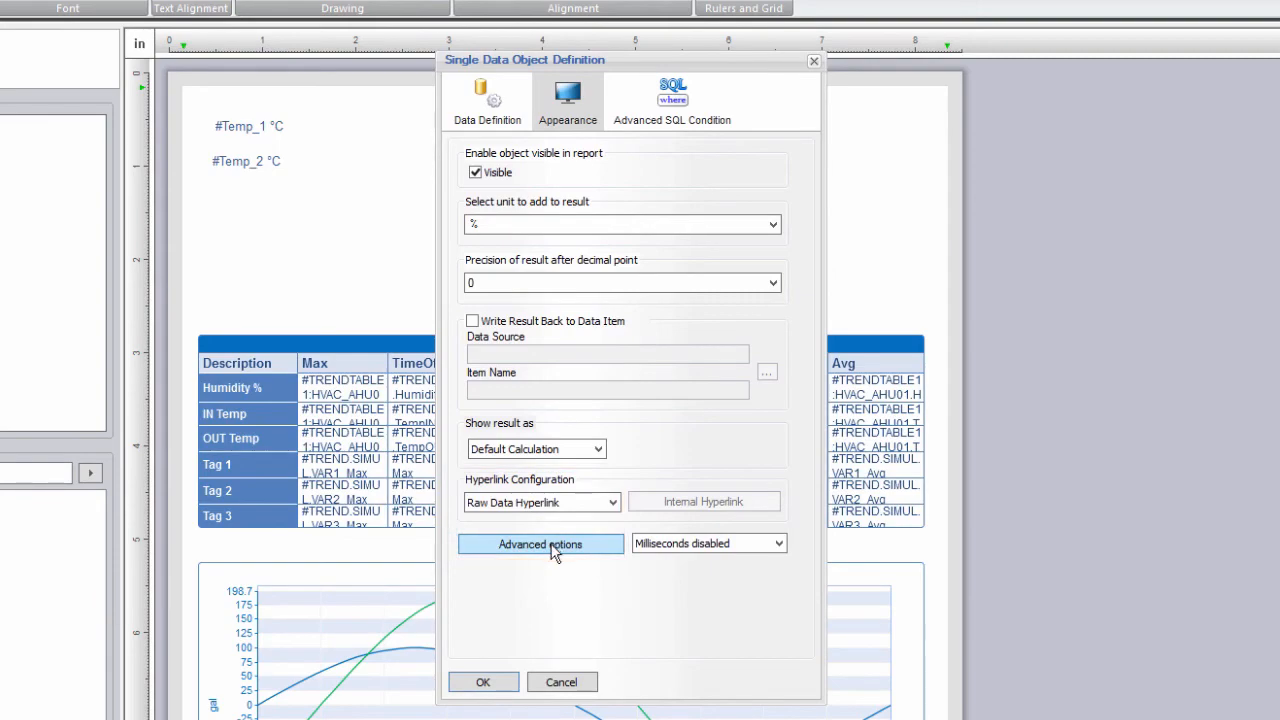
left_click(483, 682)
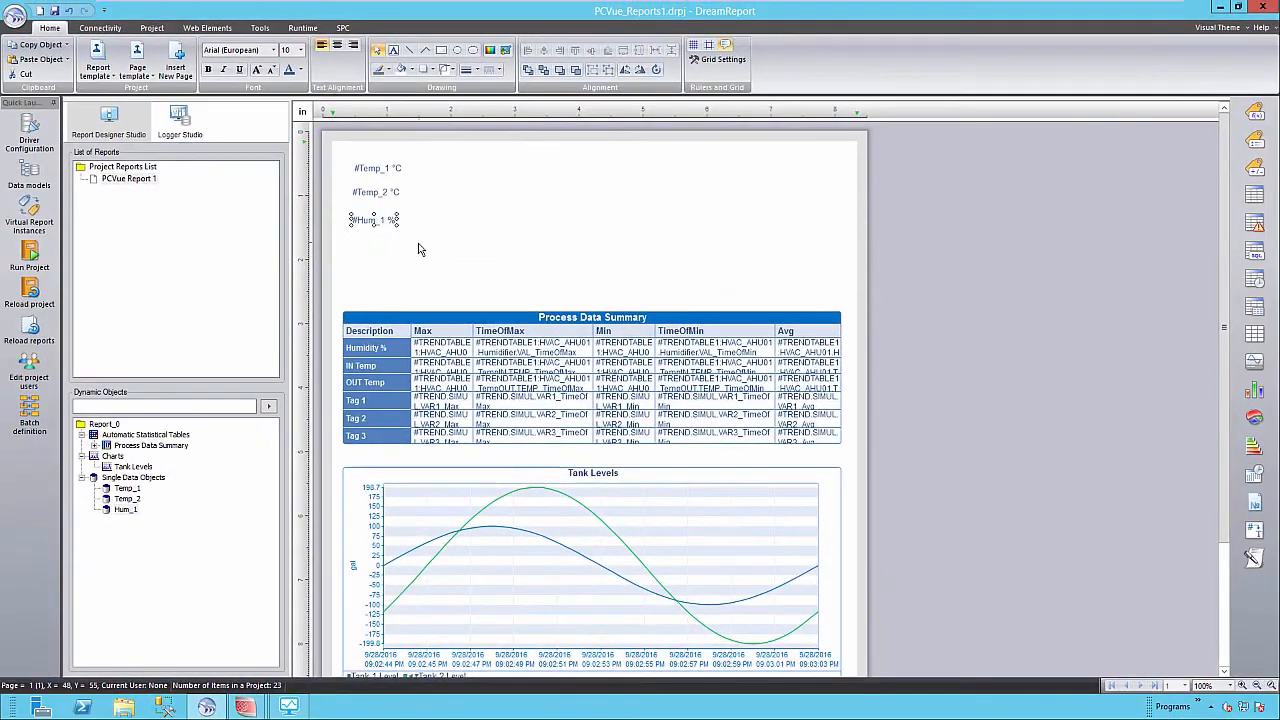
Make the three values size 12, label them Current IN Temp, Current OUT Temp, Avg Humidity Today, and center them.
left_click_drag(418, 249, 344, 155)
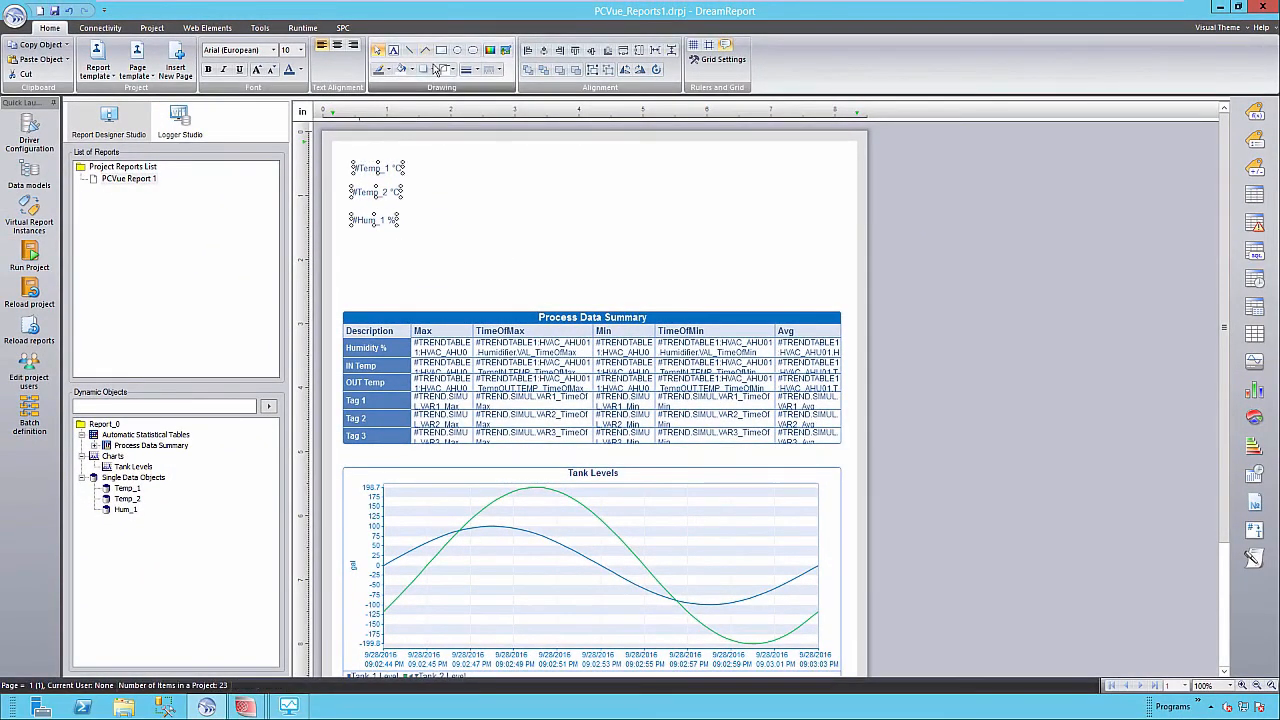
left_click(303, 56)
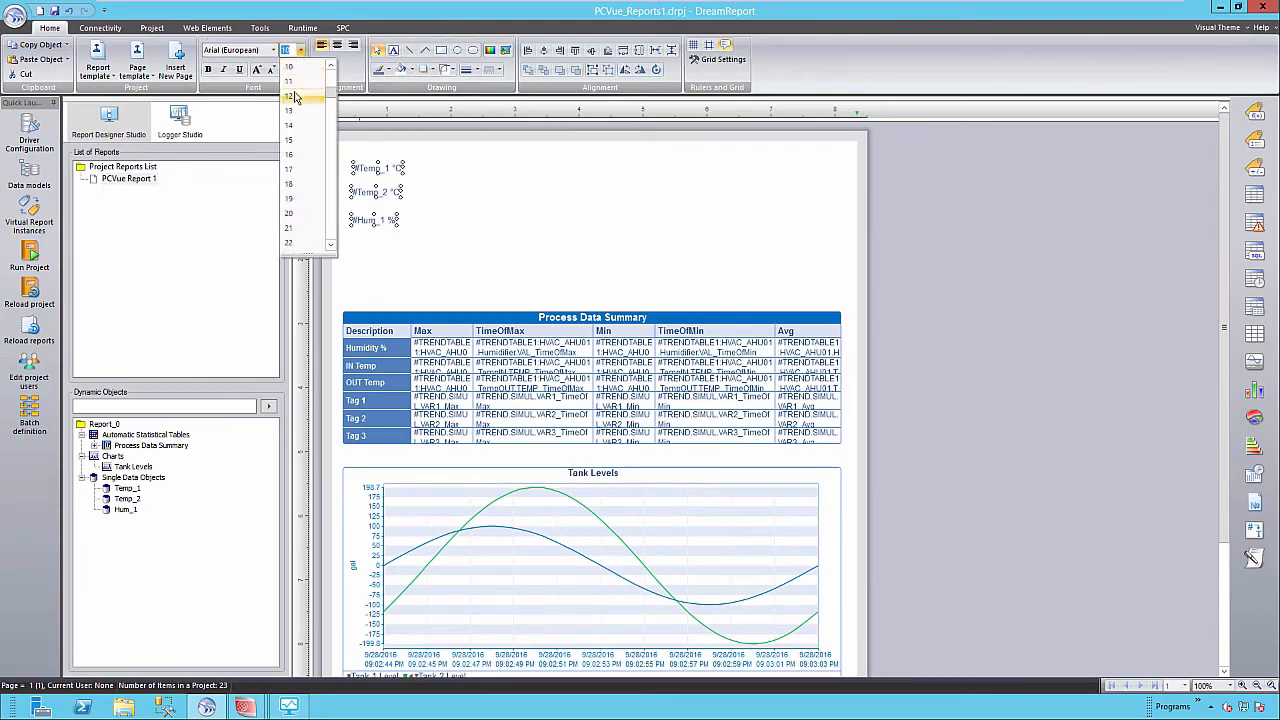
left_click(294, 97)
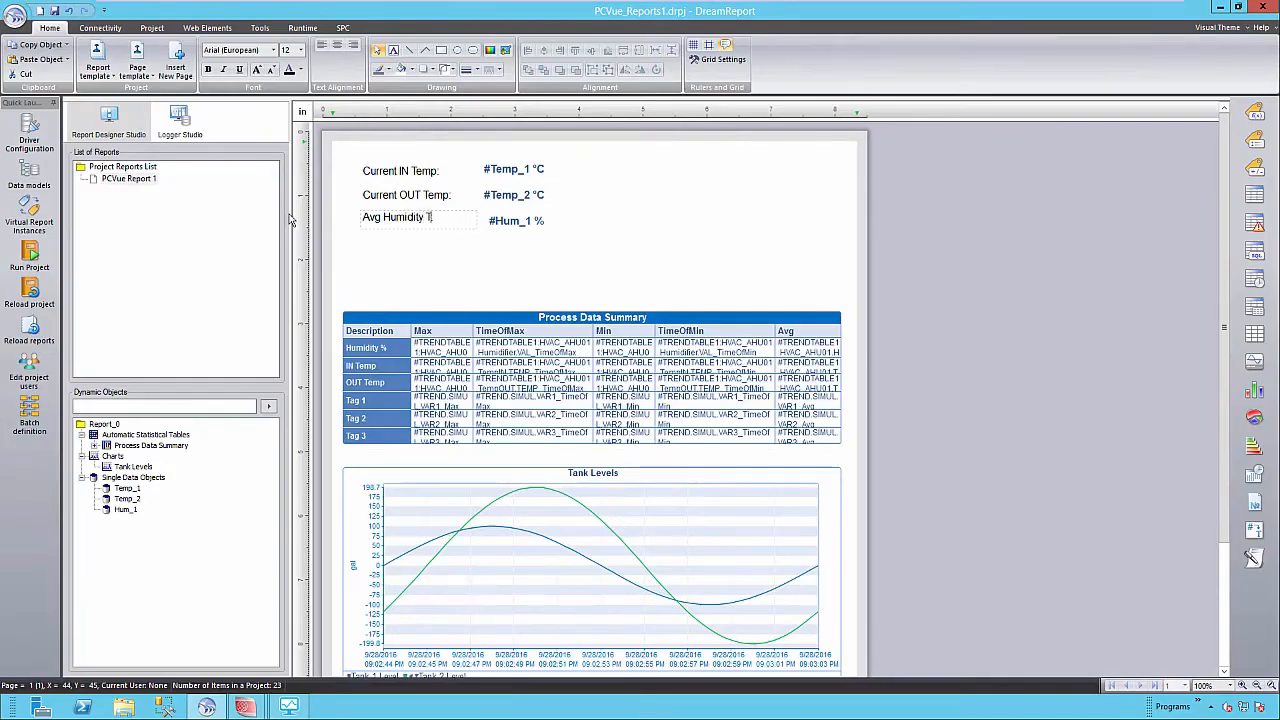
type("oday:")
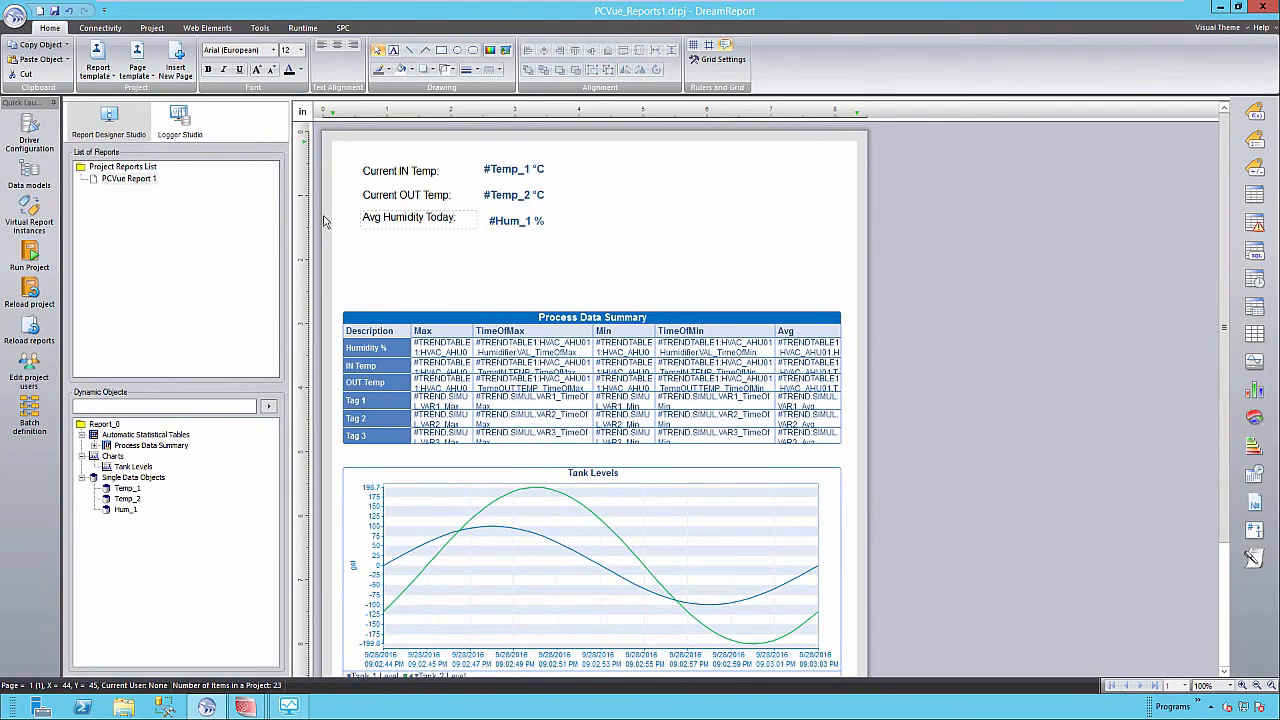
left_click_drag(527, 192, 646, 255)
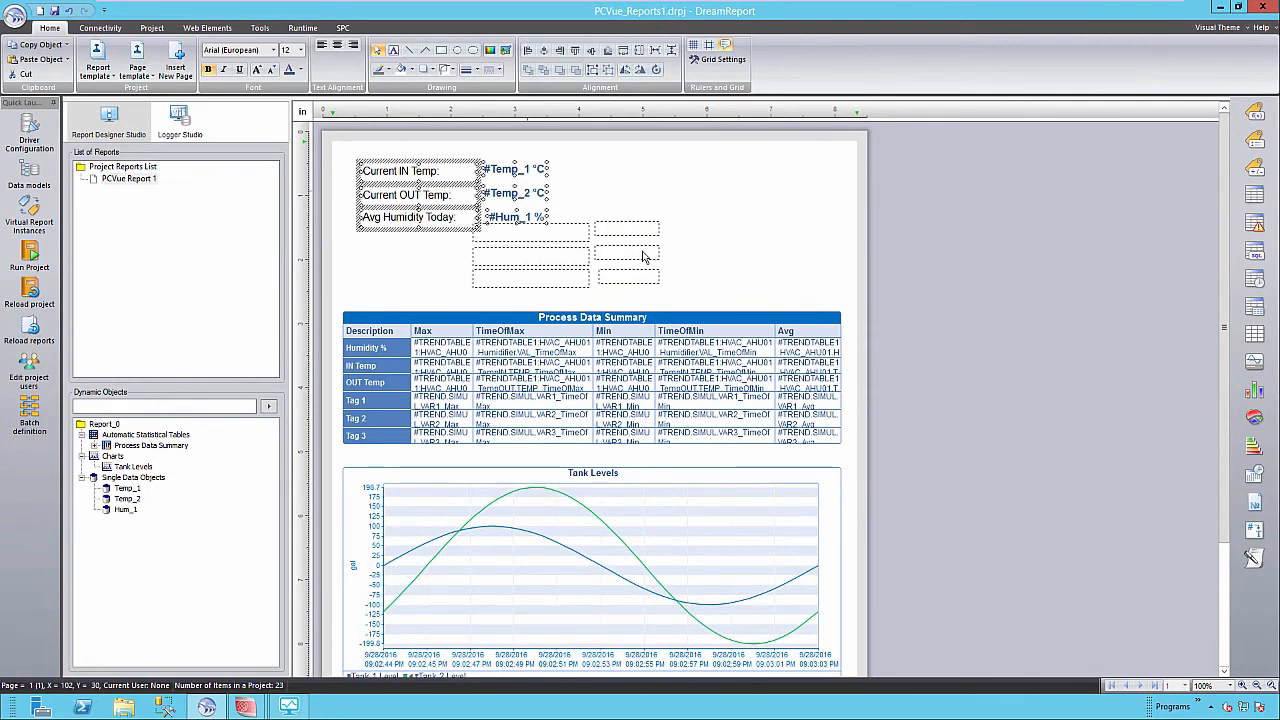
left_click(745, 260)
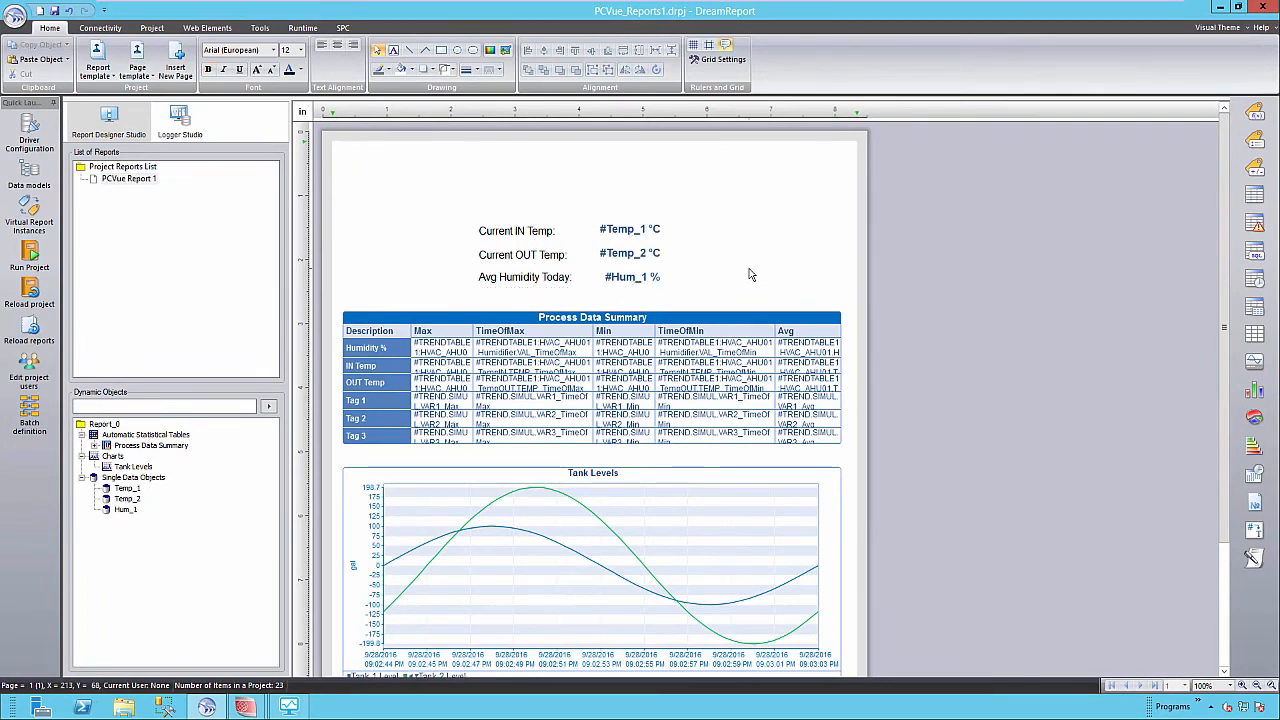
scroll(754, 363, "down", 5)
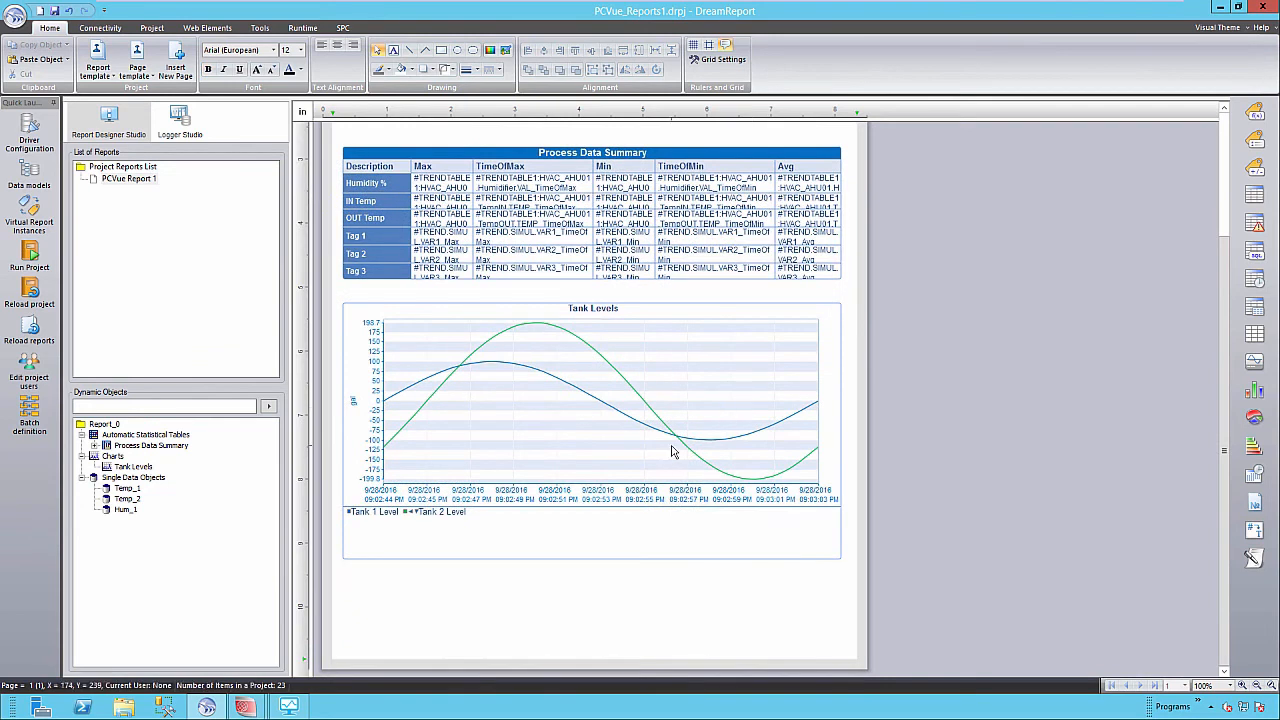
Add a second page to the report and move down to it.
right_click(574, 608)
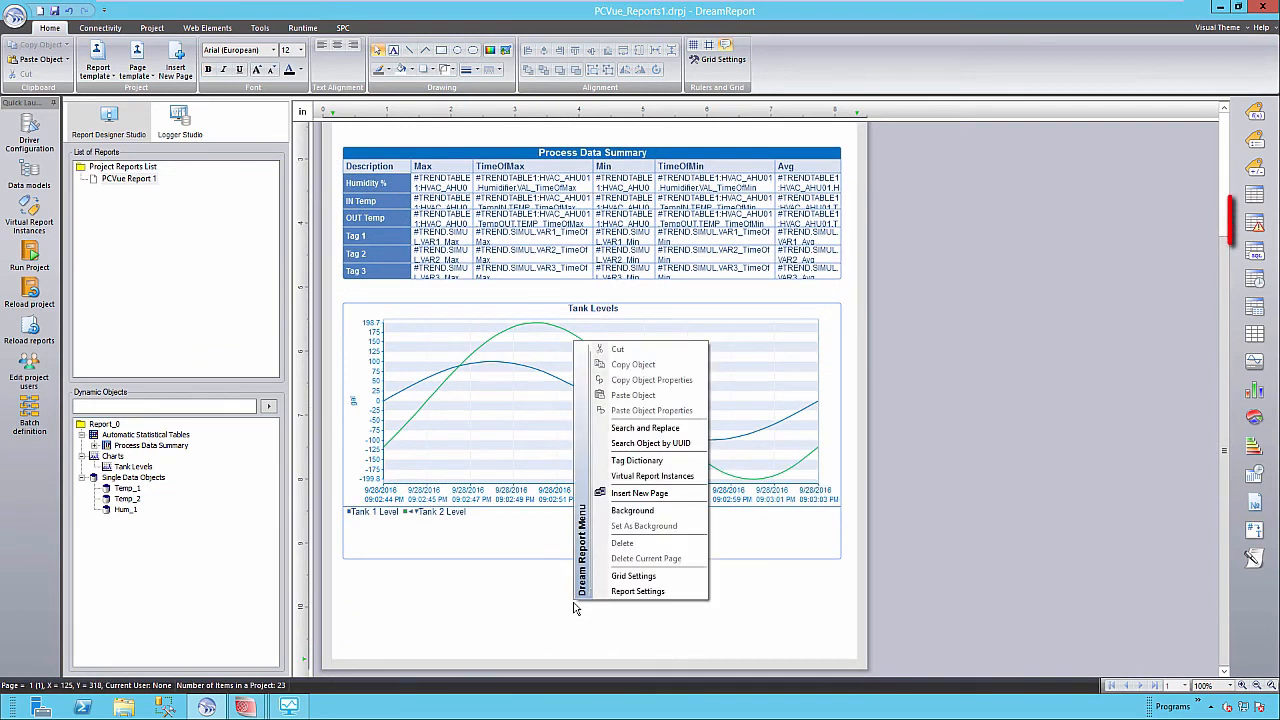
left_click(645, 493)
left_click_drag(1228, 362, 1208, 550)
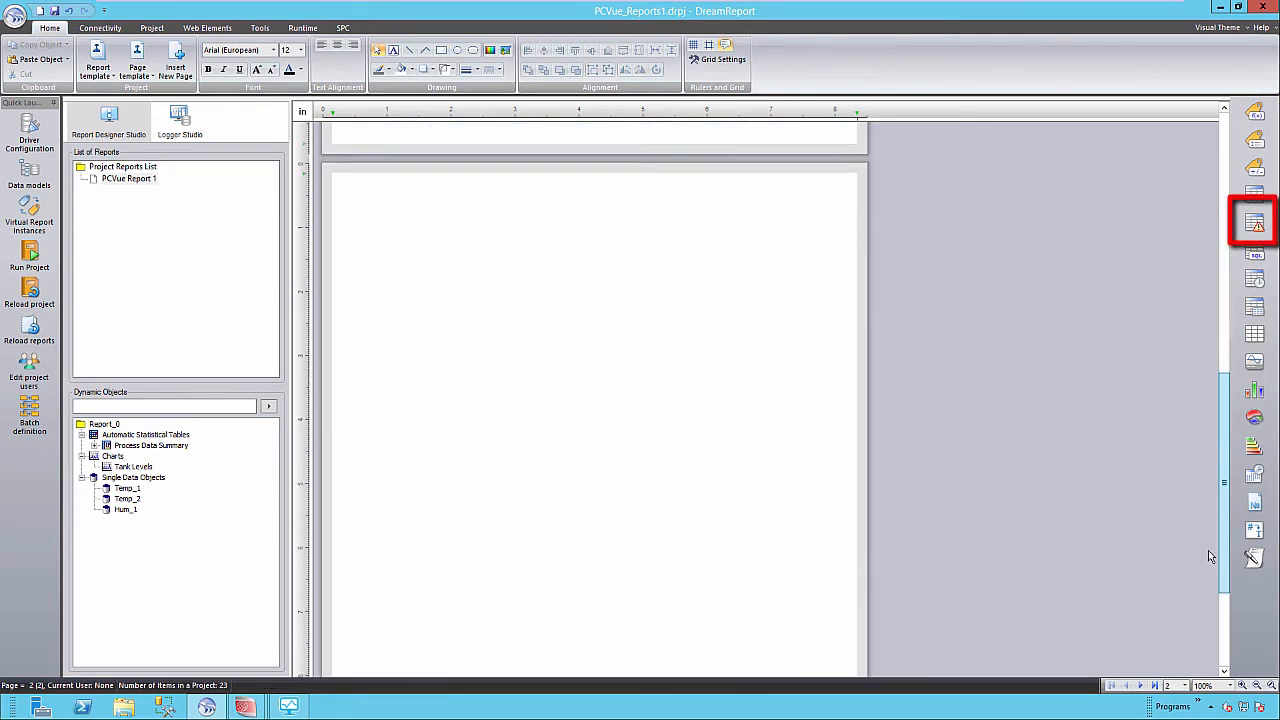
Draw an alarm table area on page 2 to open its settings.
left_click(1255, 225)
left_click_drag(337, 250, 854, 299)
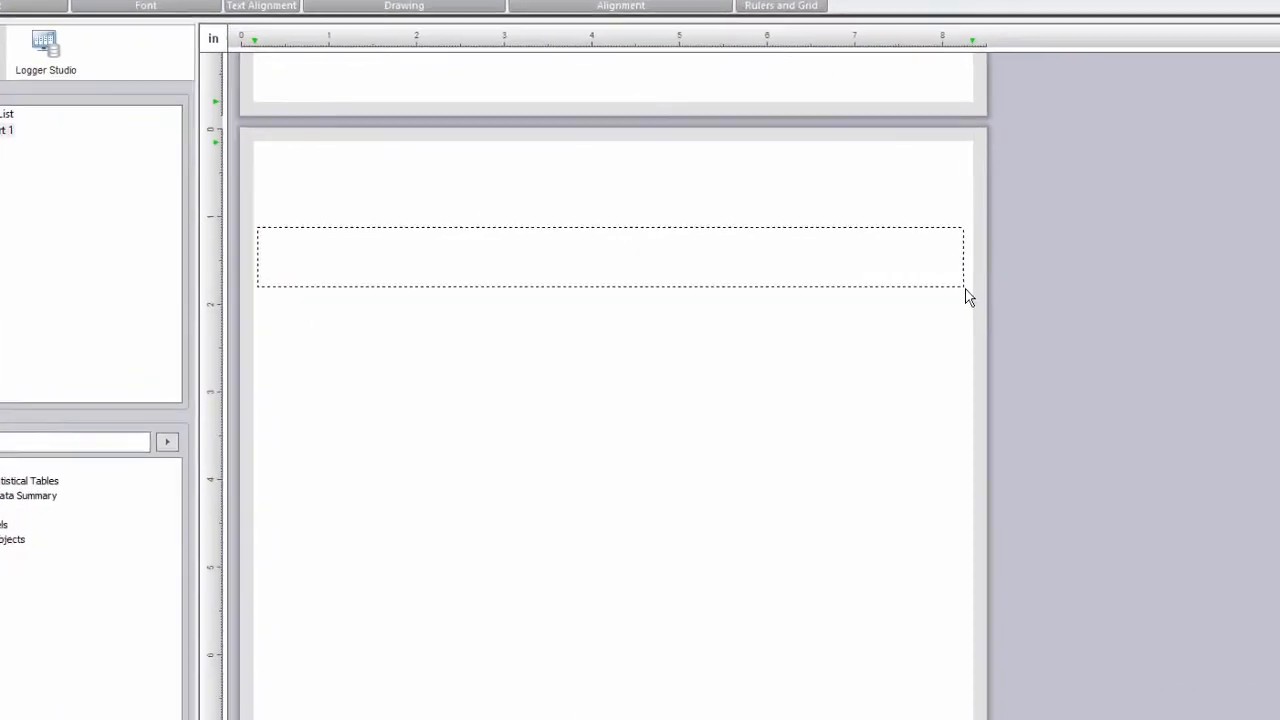
left_click_drag(968, 296, 966, 296)
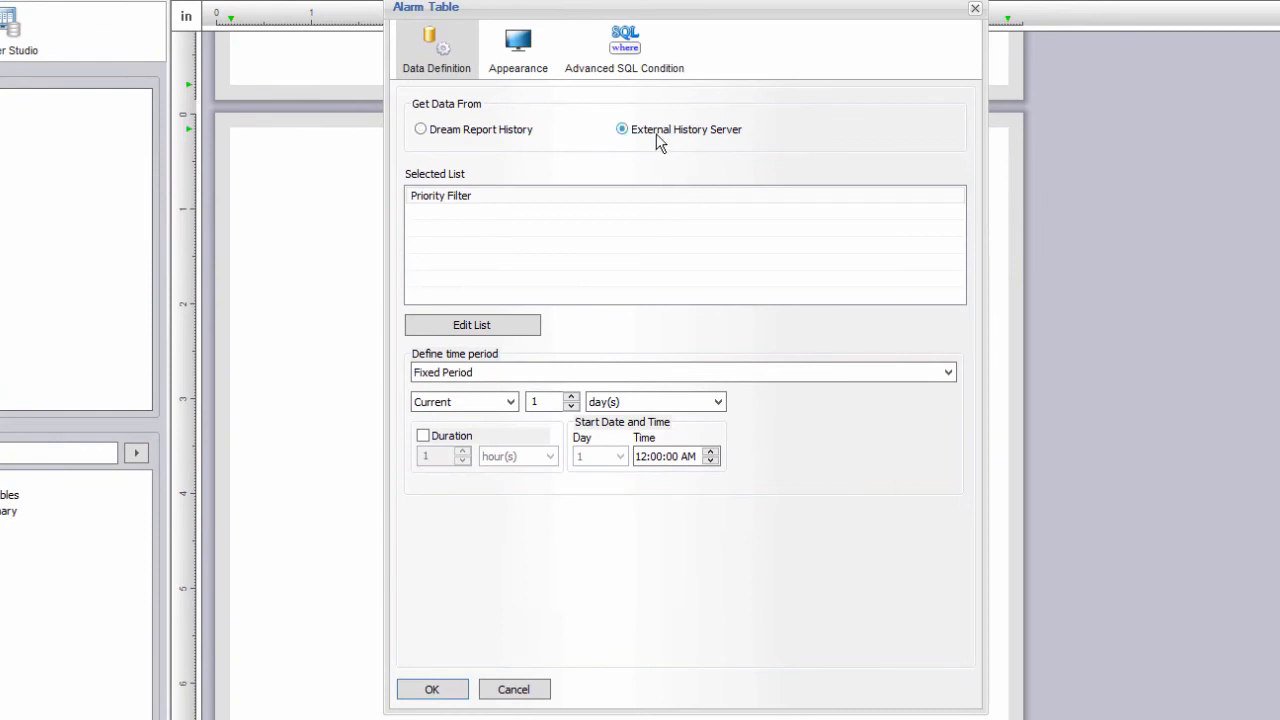
Filter the alarm table to HDS_Alarms' Hi Priority Electrical Alarms over the Last 10 minutes.
left_click(508, 328)
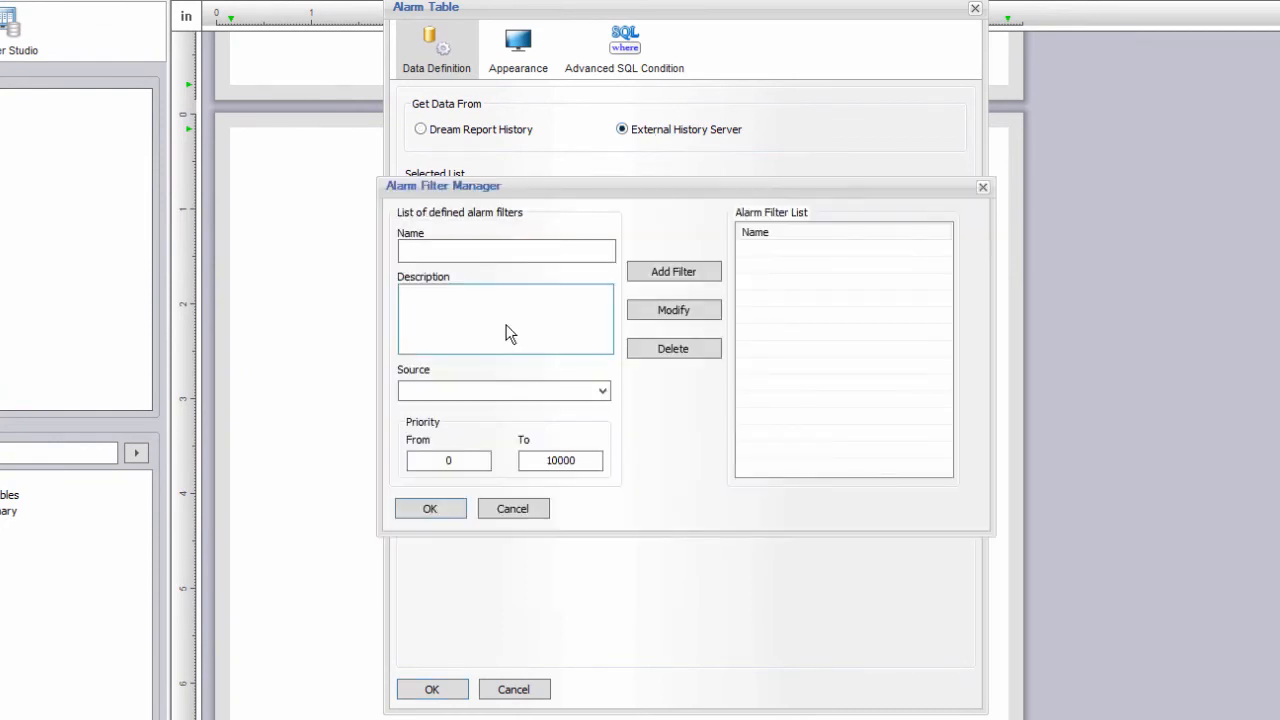
left_click(603, 391)
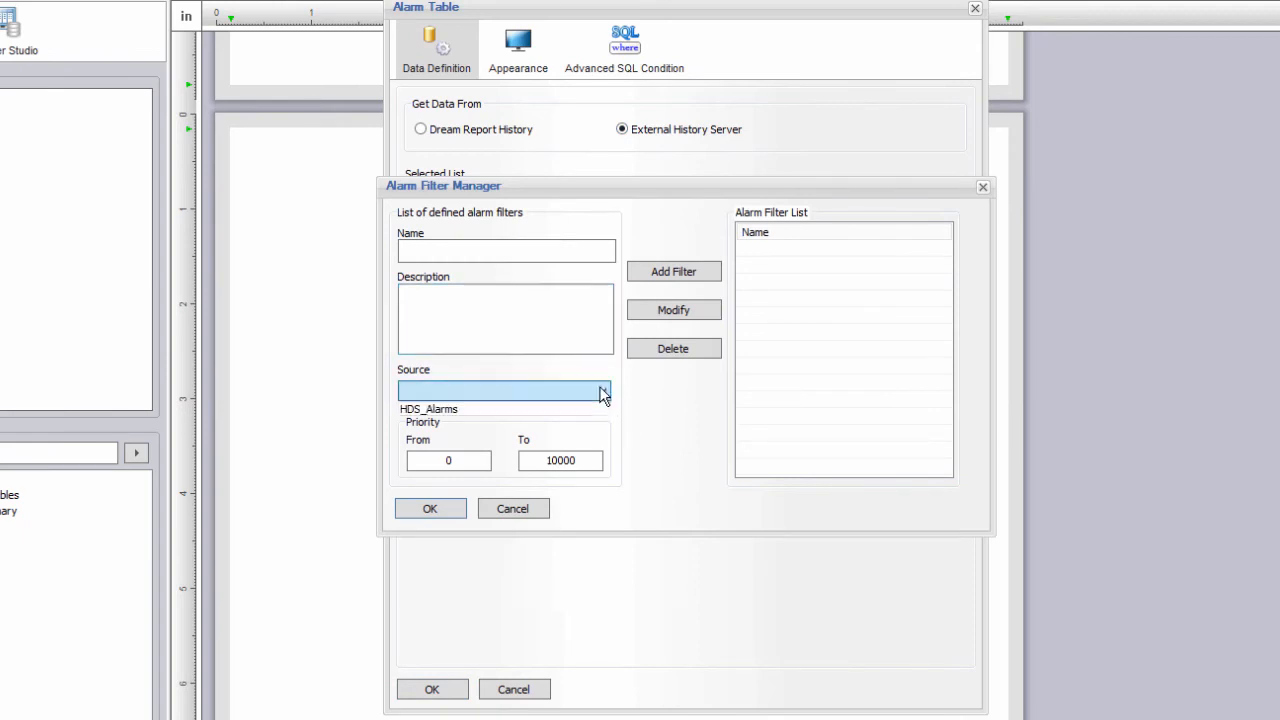
left_click(532, 415)
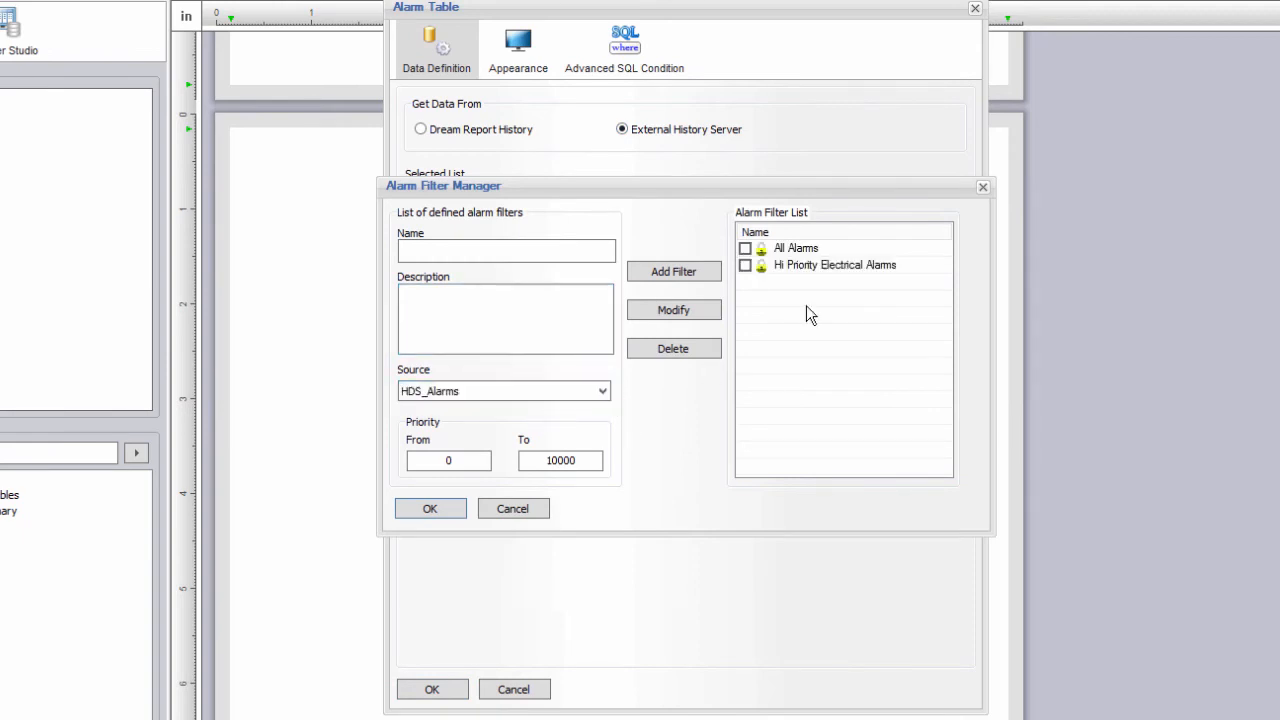
left_click(744, 266)
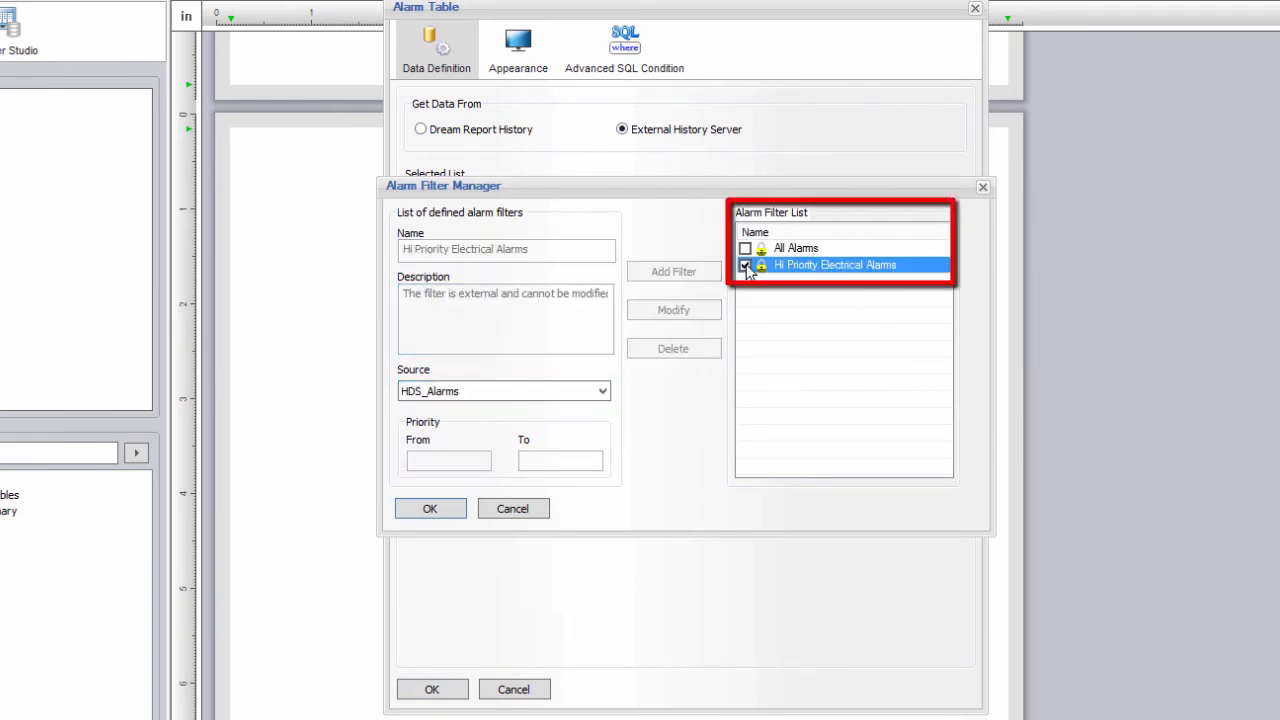
left_click(435, 512)
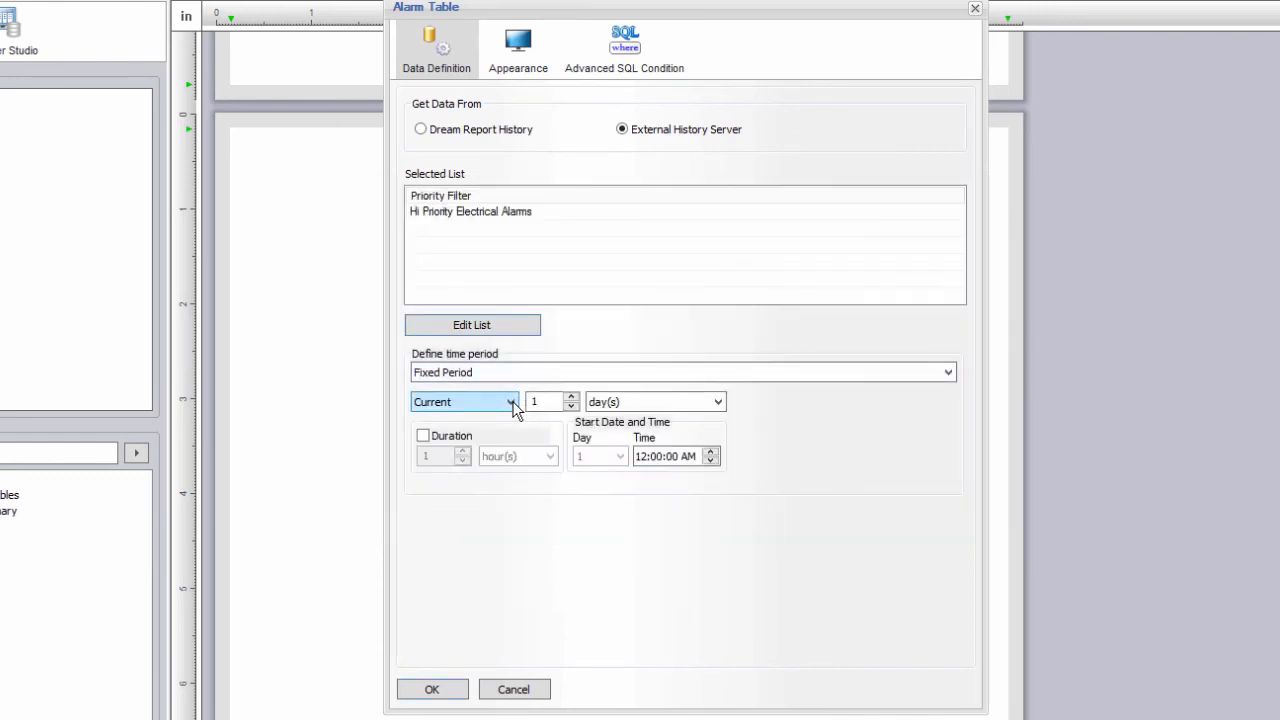
left_click(500, 401)
left_click(488, 420)
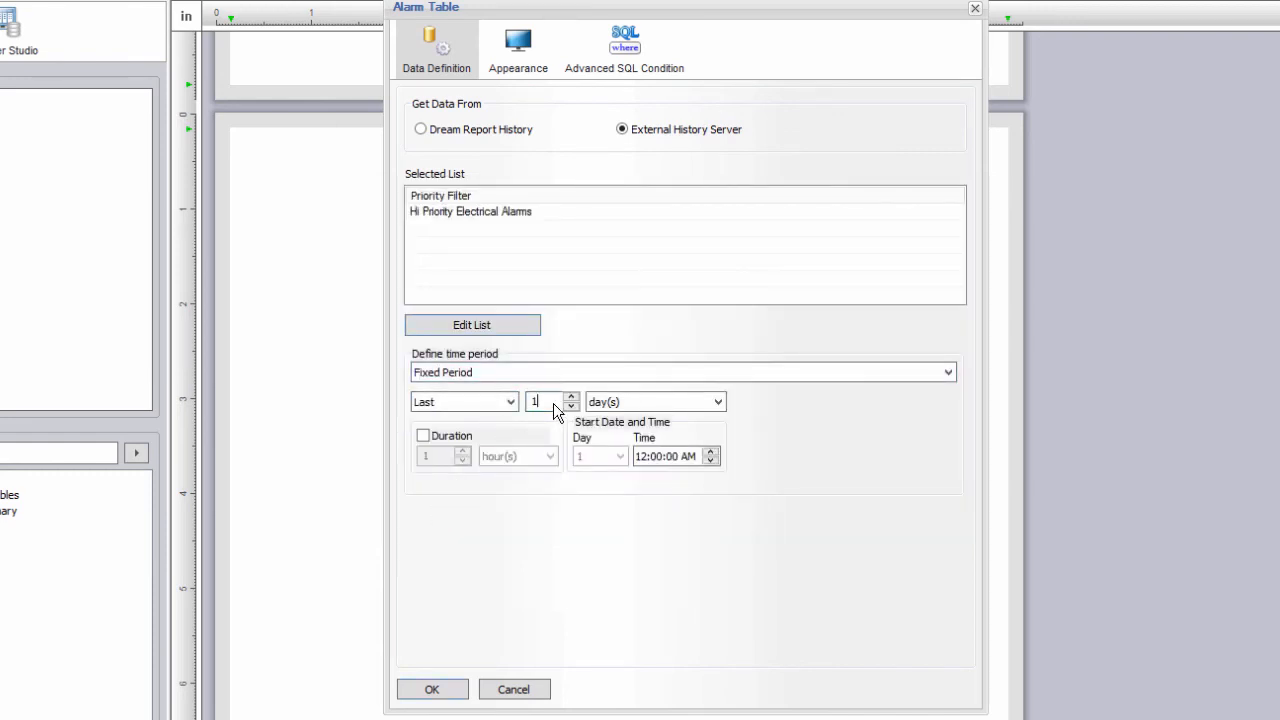
left_click(615, 401)
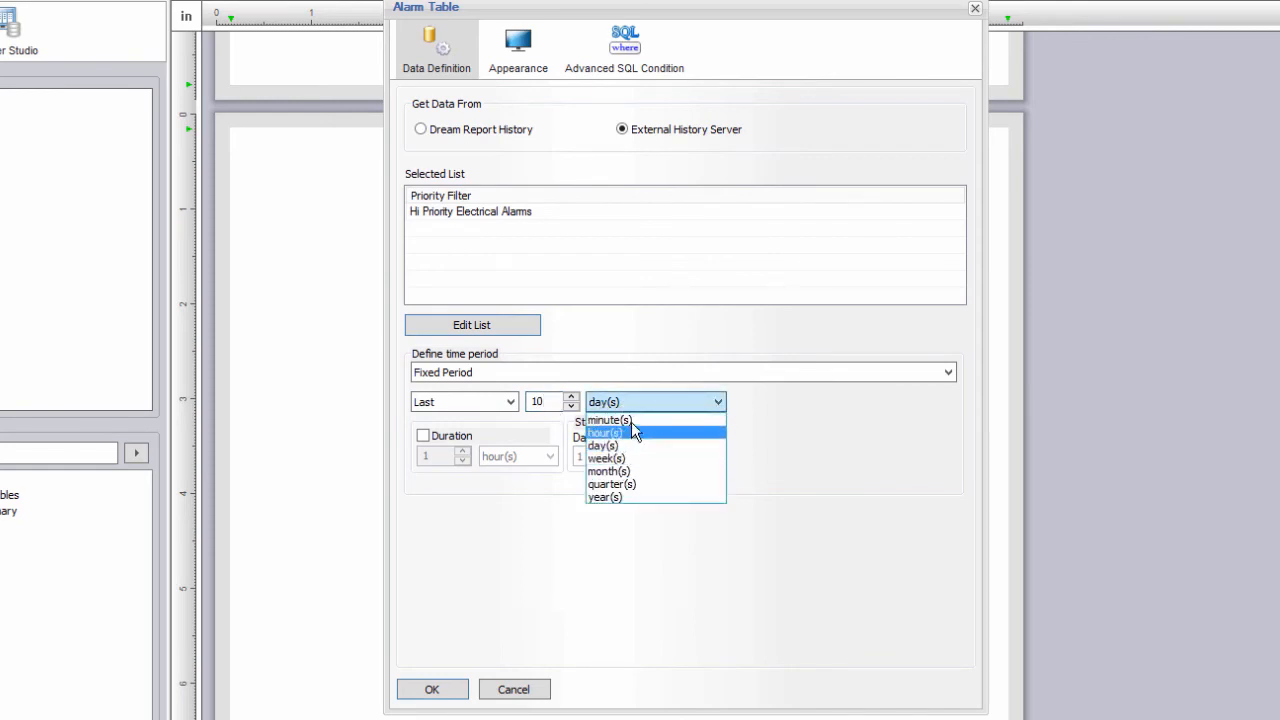
left_click(625, 421)
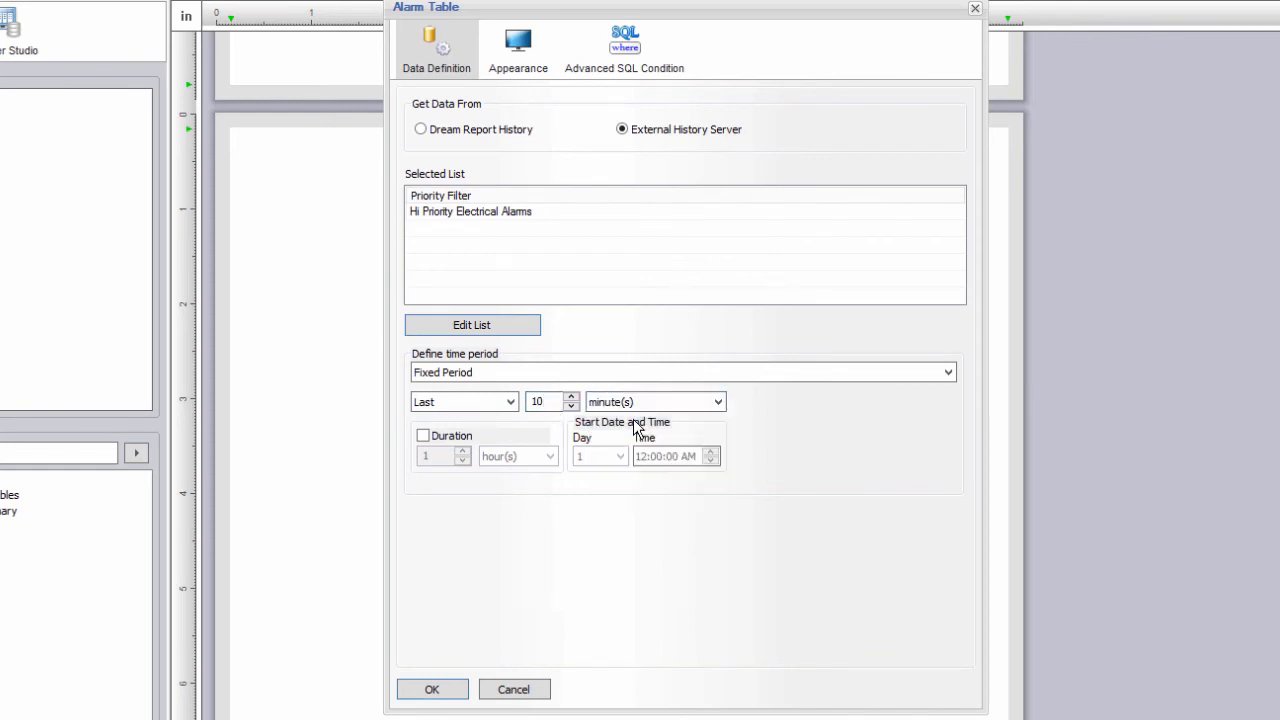
Title the table 'Electrical System Alarms' and hide the Ack Time, End Time and Response time columns.
left_click(521, 62)
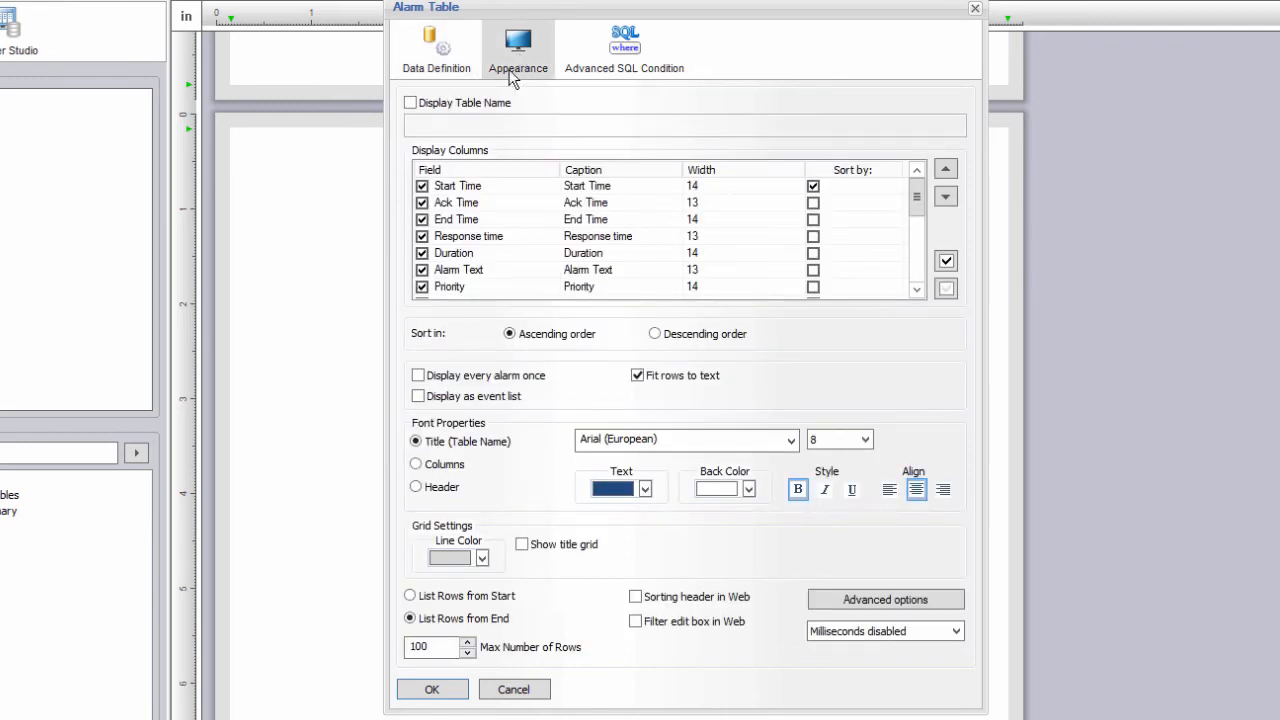
left_click(476, 104)
left_click(482, 127)
type("Electrical System Alarms")
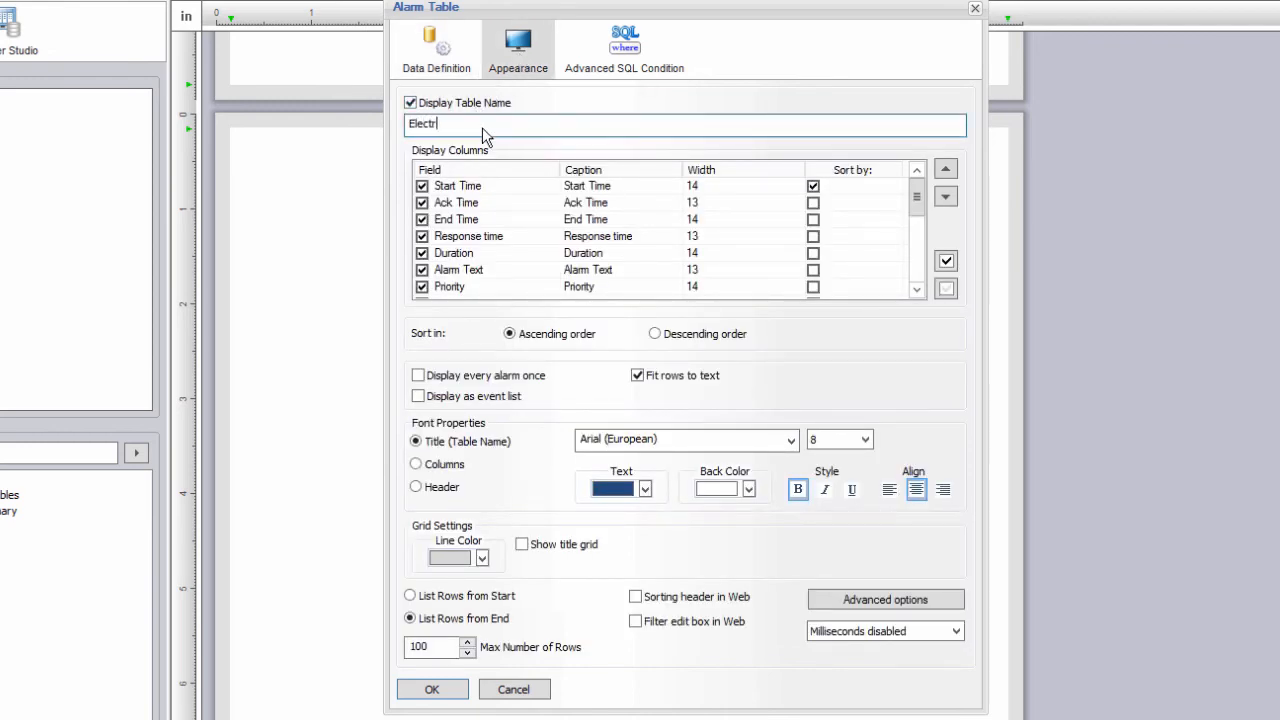
left_click(422, 202)
left_click(422, 219)
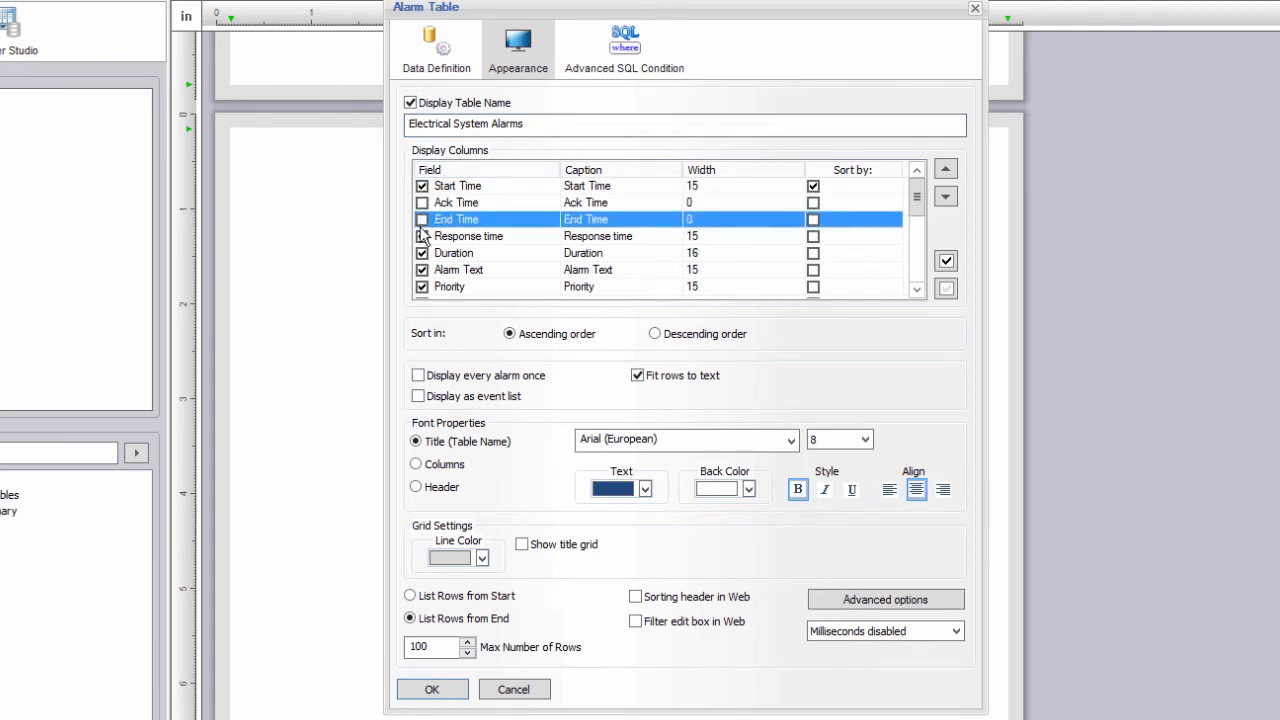
left_click(422, 236)
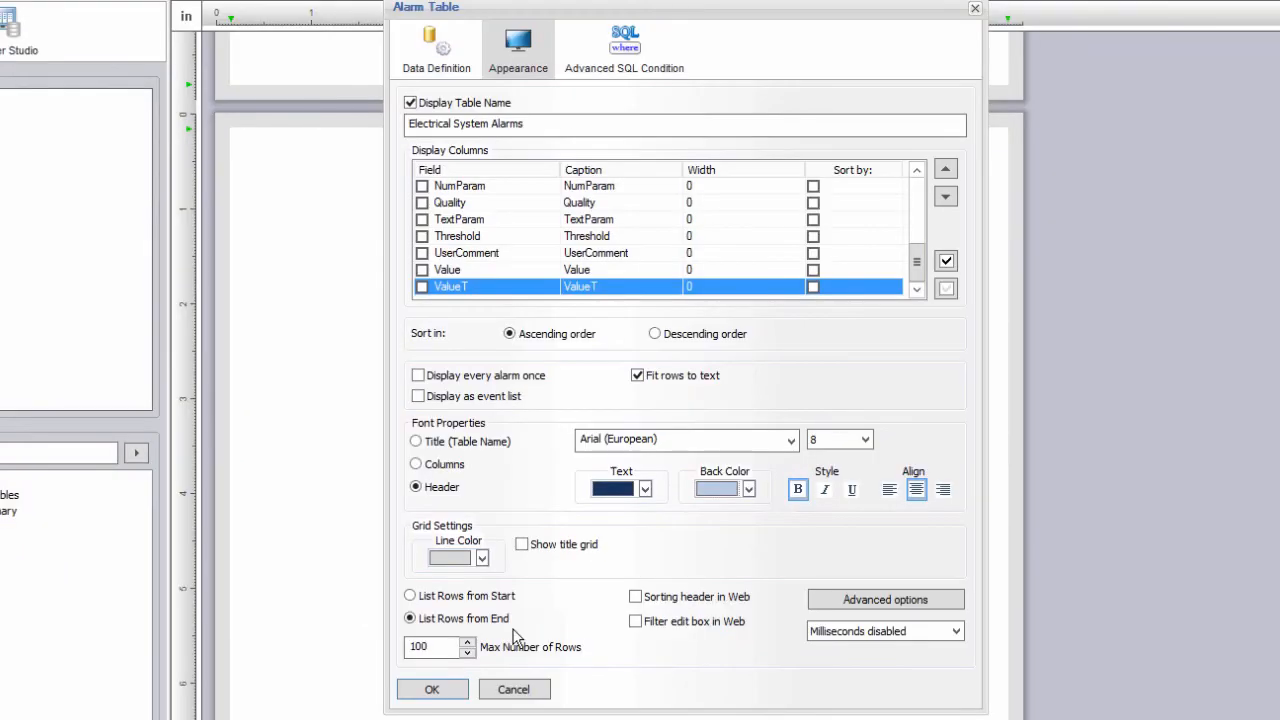
Place the alarm table on page 2 with a narrower Start Time column, then return to page 1.
left_click(431, 689)
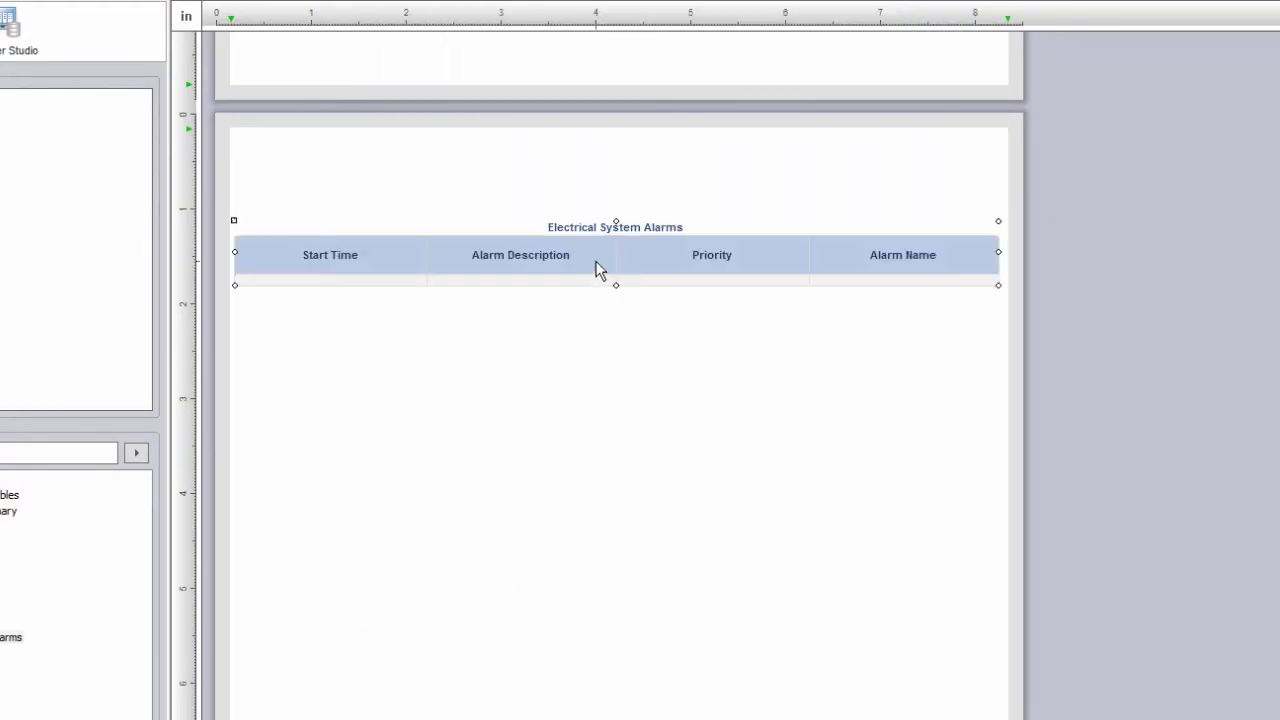
left_click_drag(417, 240, 380, 245)
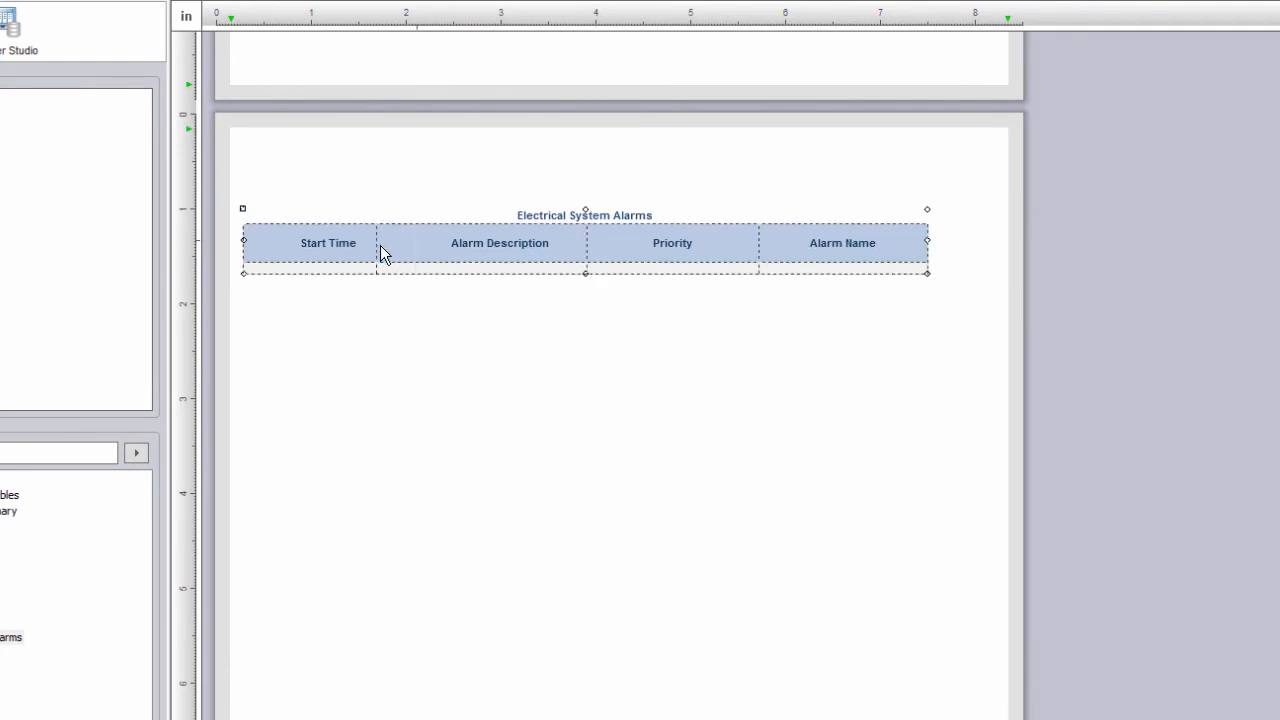
left_click_drag(641, 243, 643, 270)
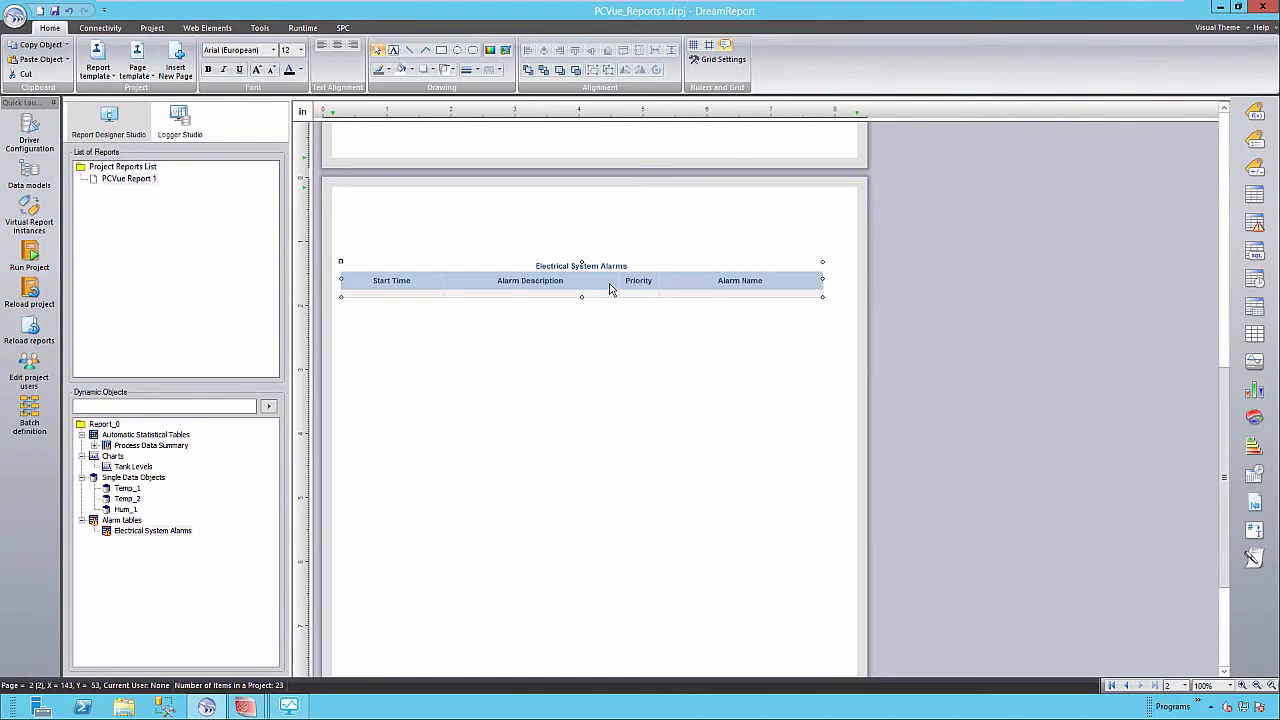
scroll(600, 400, "up", 10)
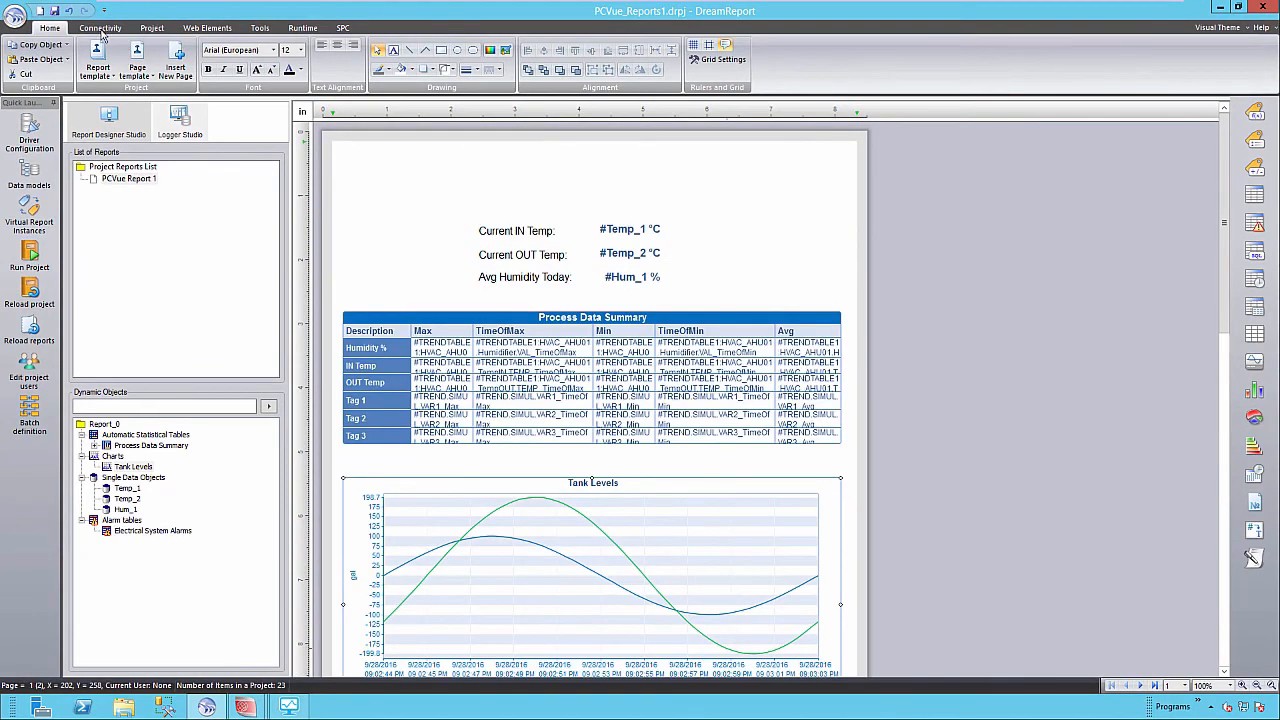
Apply the _PageTemplate_Demo page template to the report pages.
left_click(139, 76)
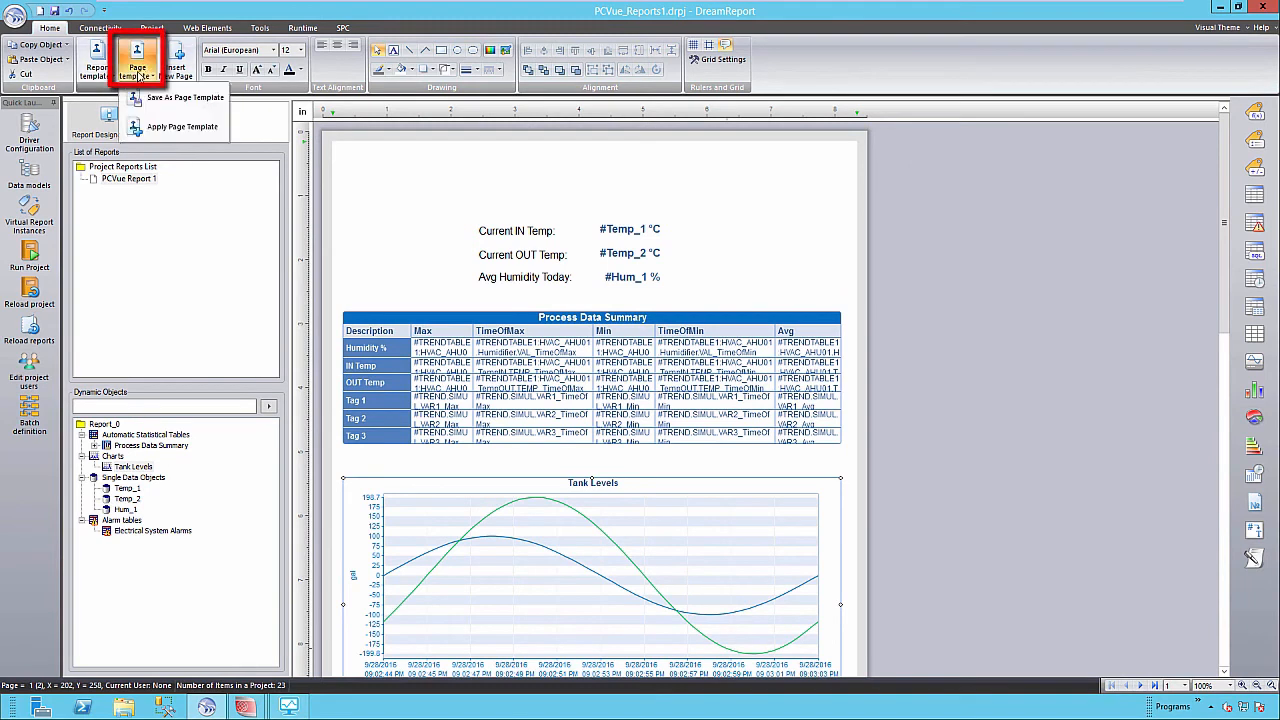
left_click(162, 127)
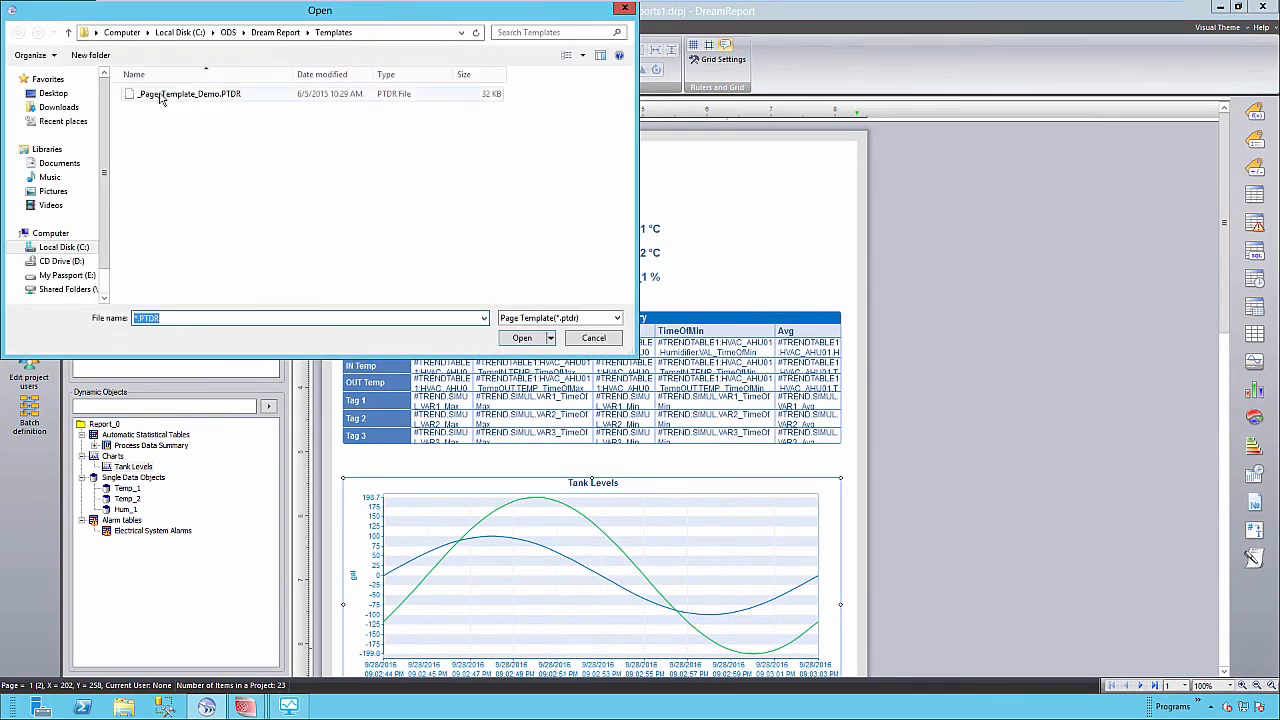
double_click(160, 94)
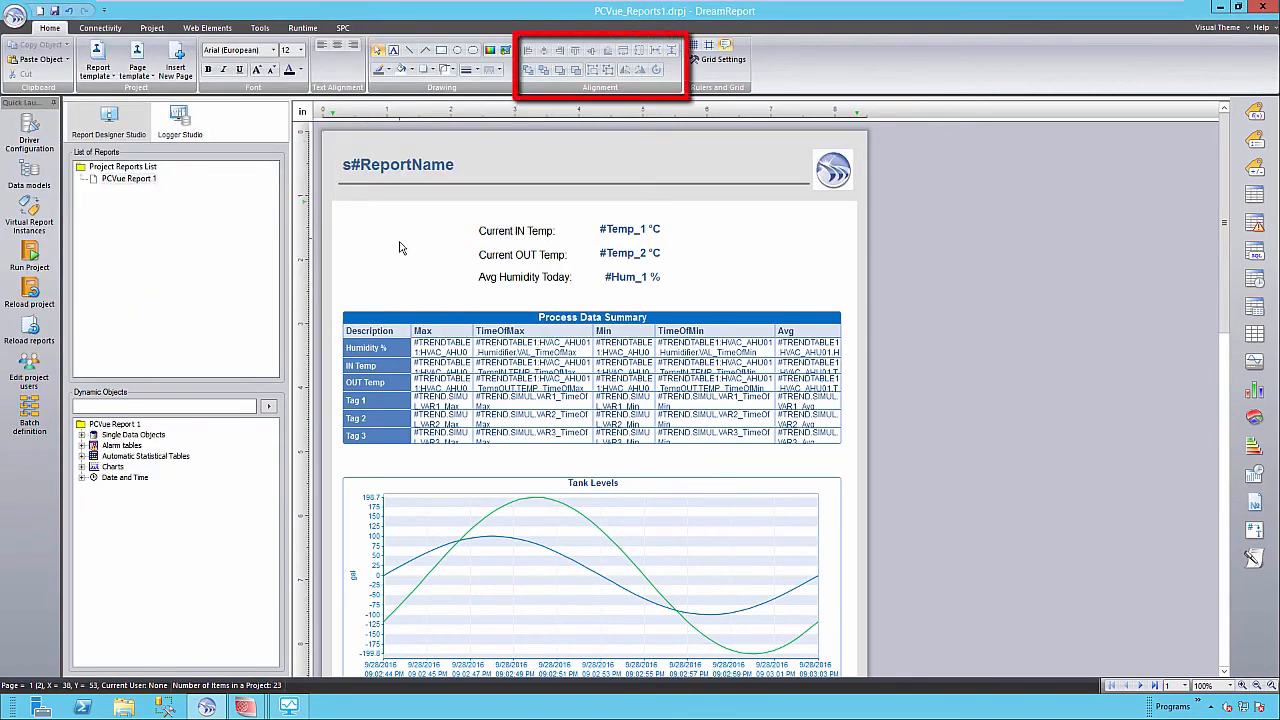
scroll(463, 342, "down", 5)
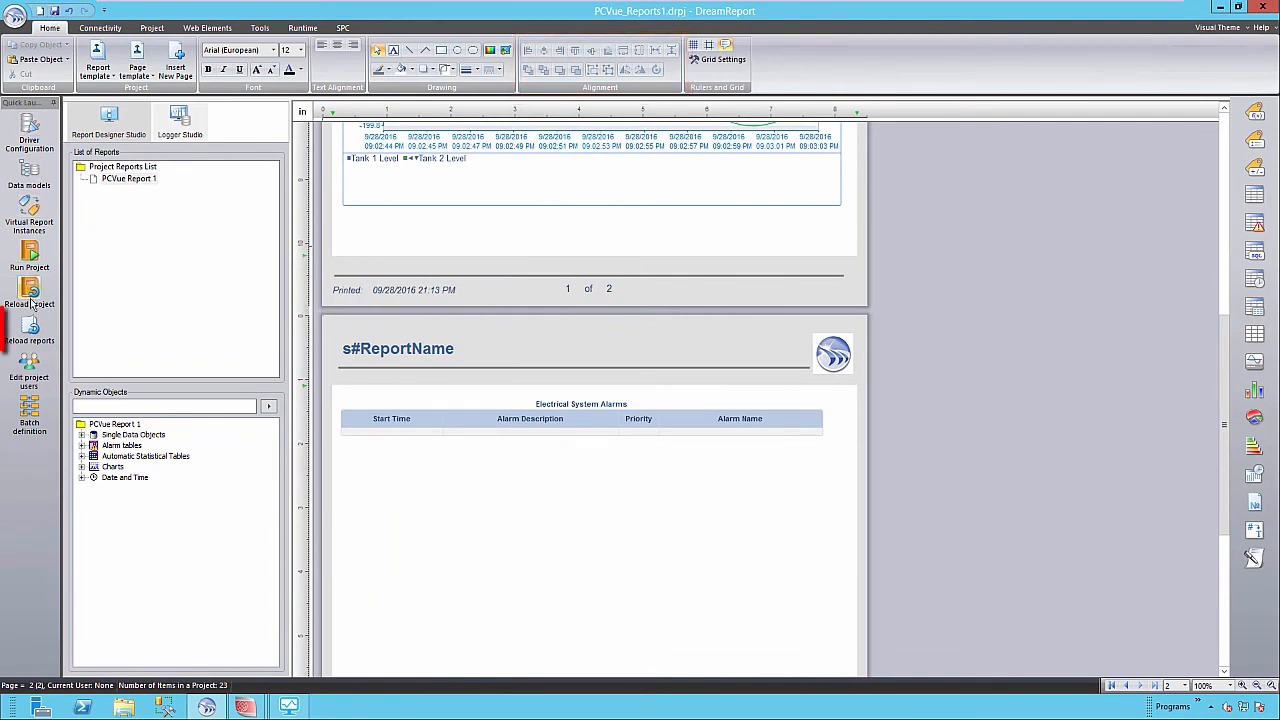
Reload reports, generate PCVue Report 1 as a PDF, and view its full first page.
left_click(31, 327)
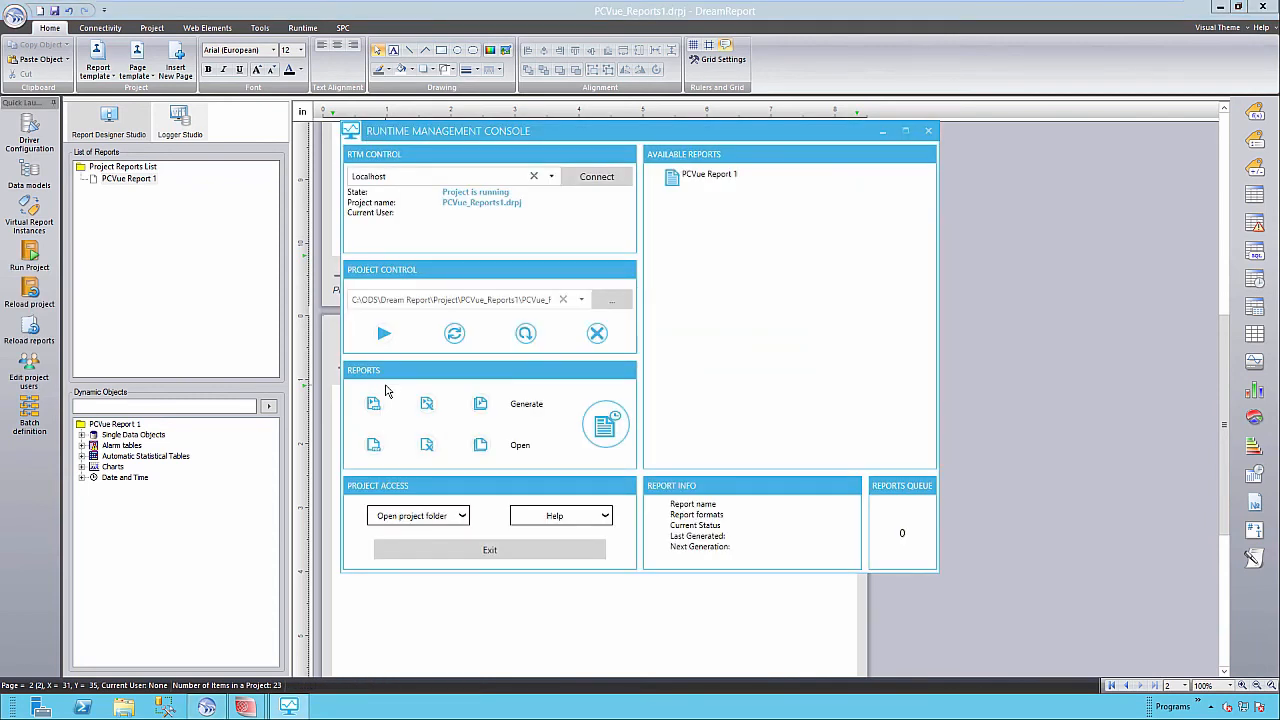
left_click(706, 178)
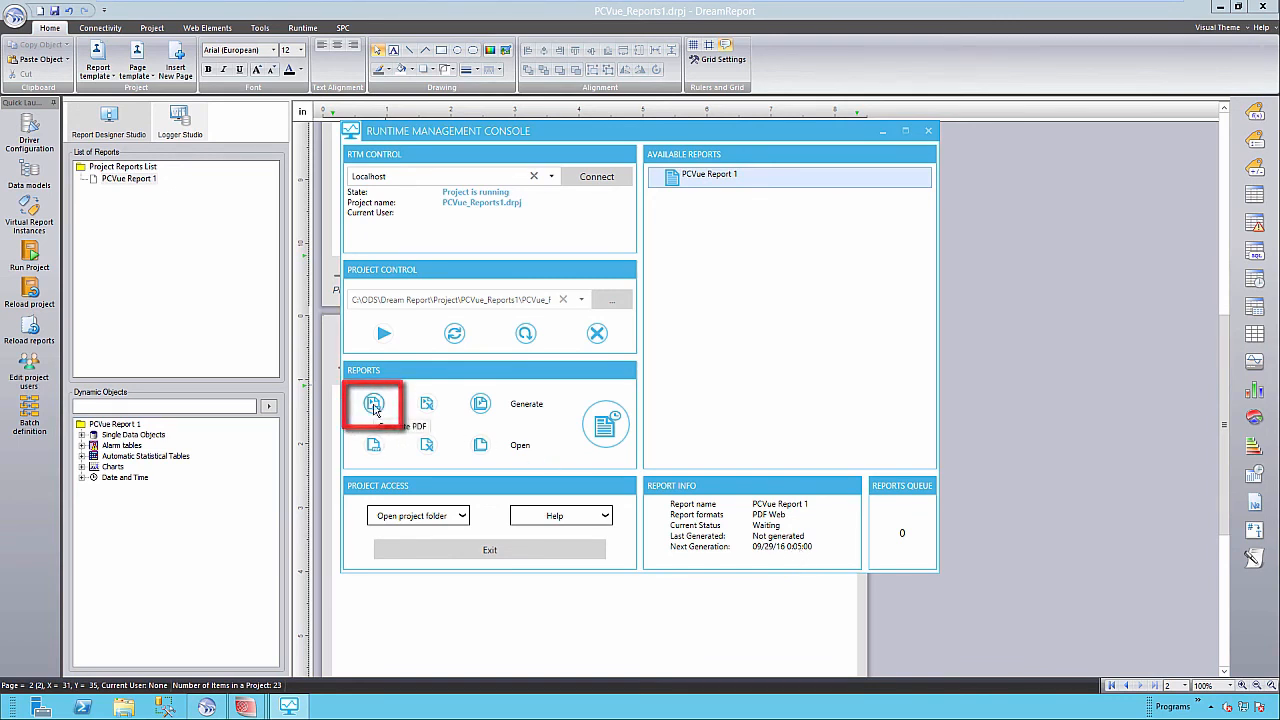
left_click(373, 405)
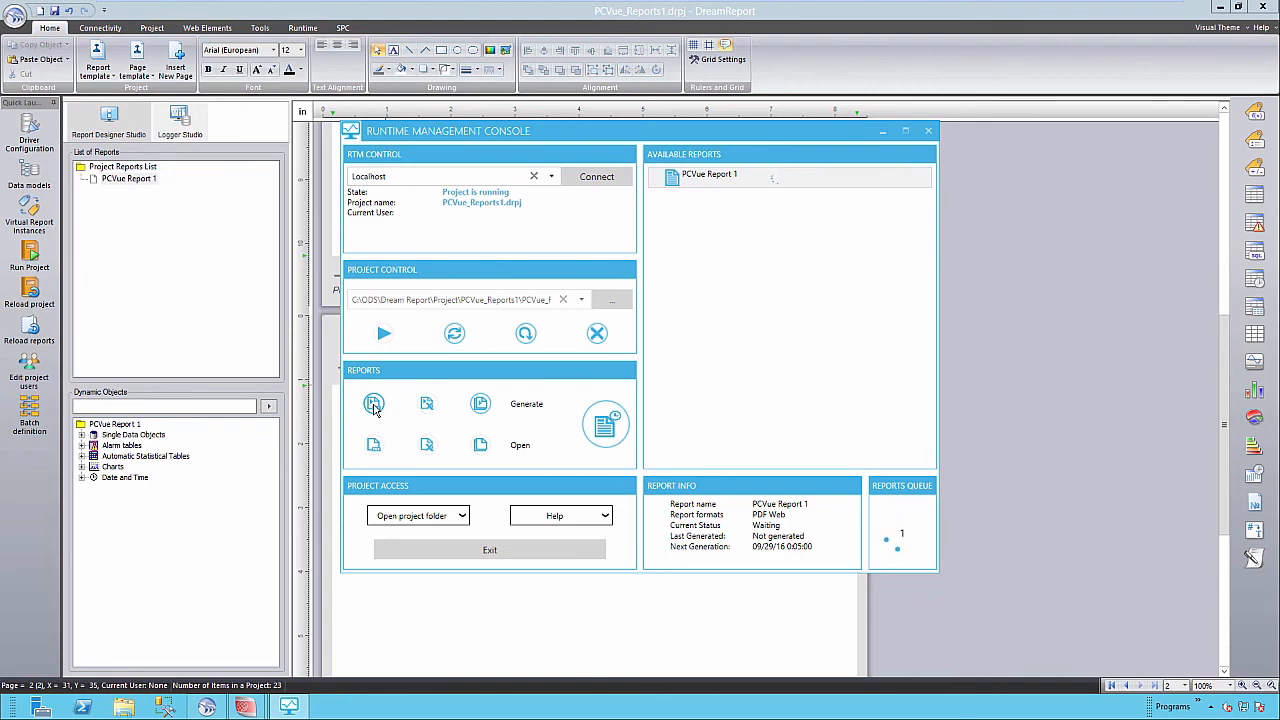
left_click(373, 445)
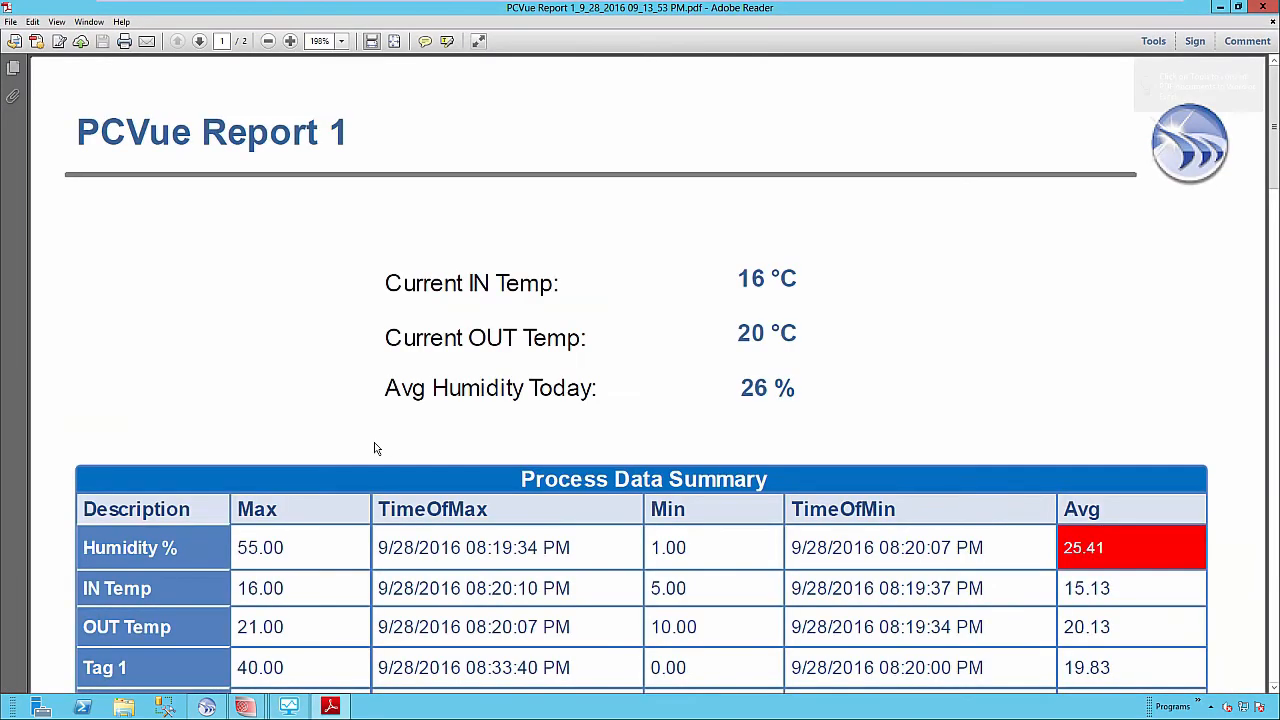
left_click(394, 41)
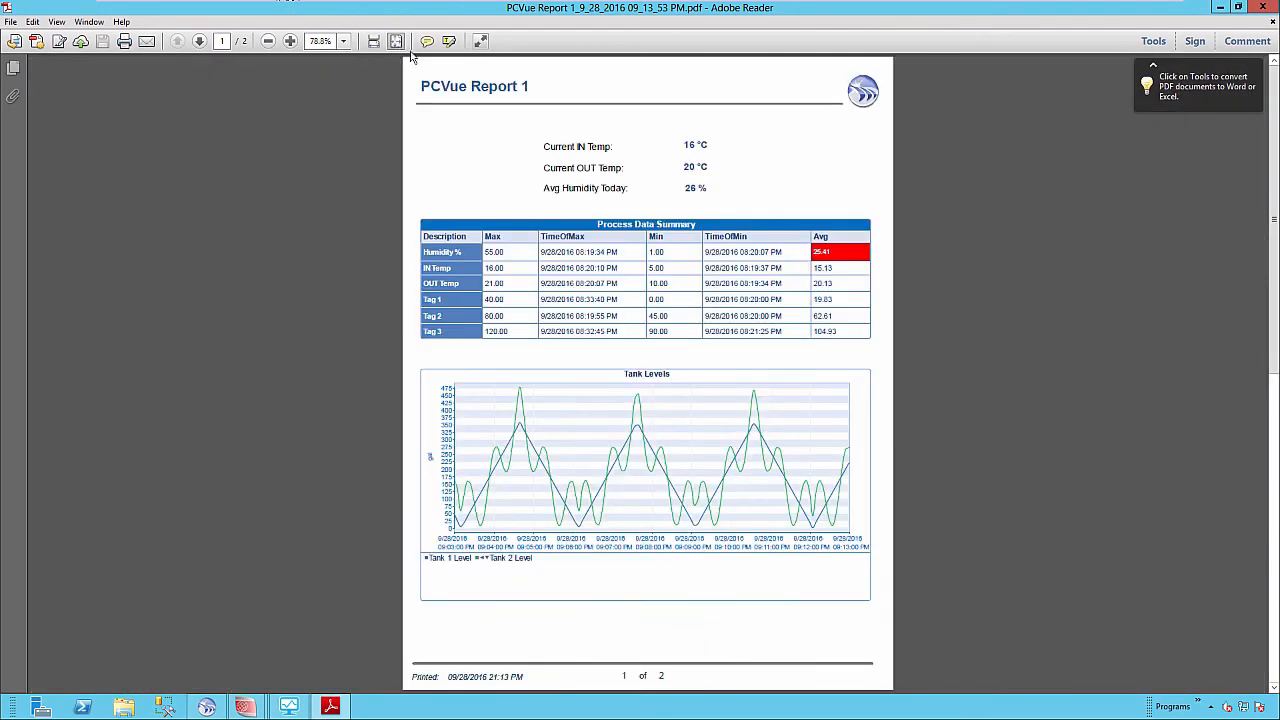
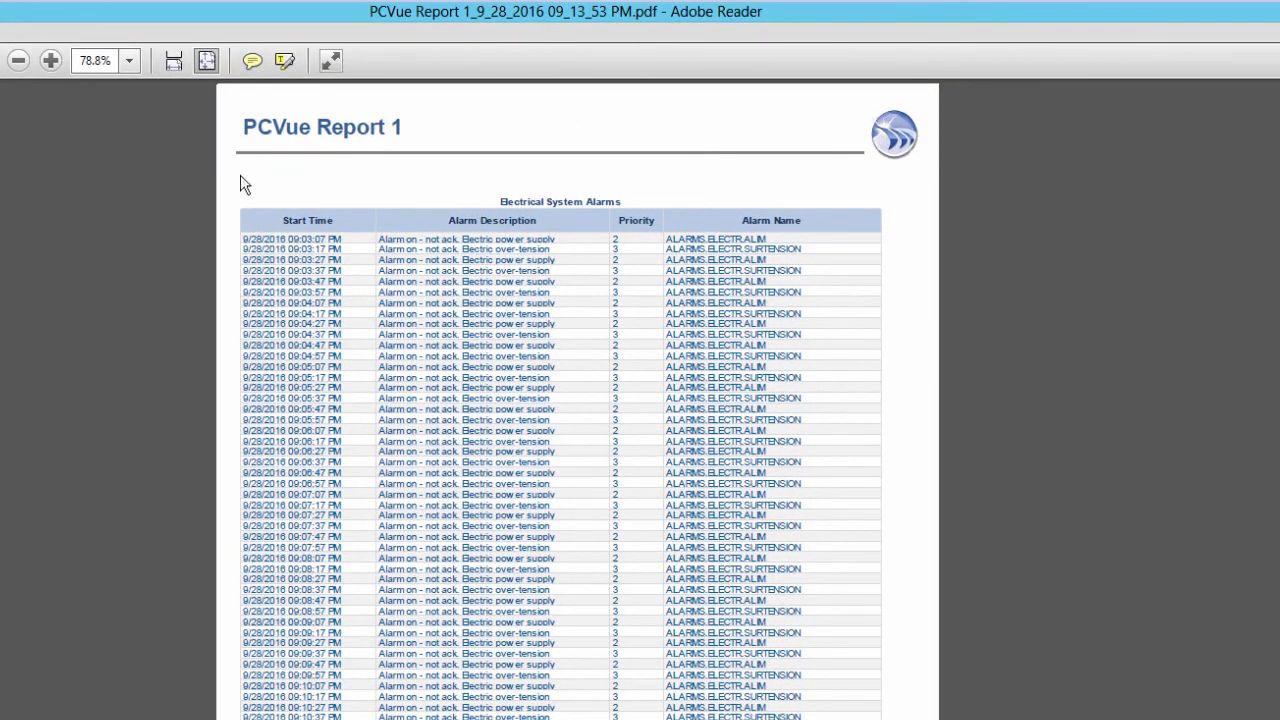
Zoom the PCVue Report 1 PDF from 78.8% to 100% to read the alarm table.
left_click(51, 61)
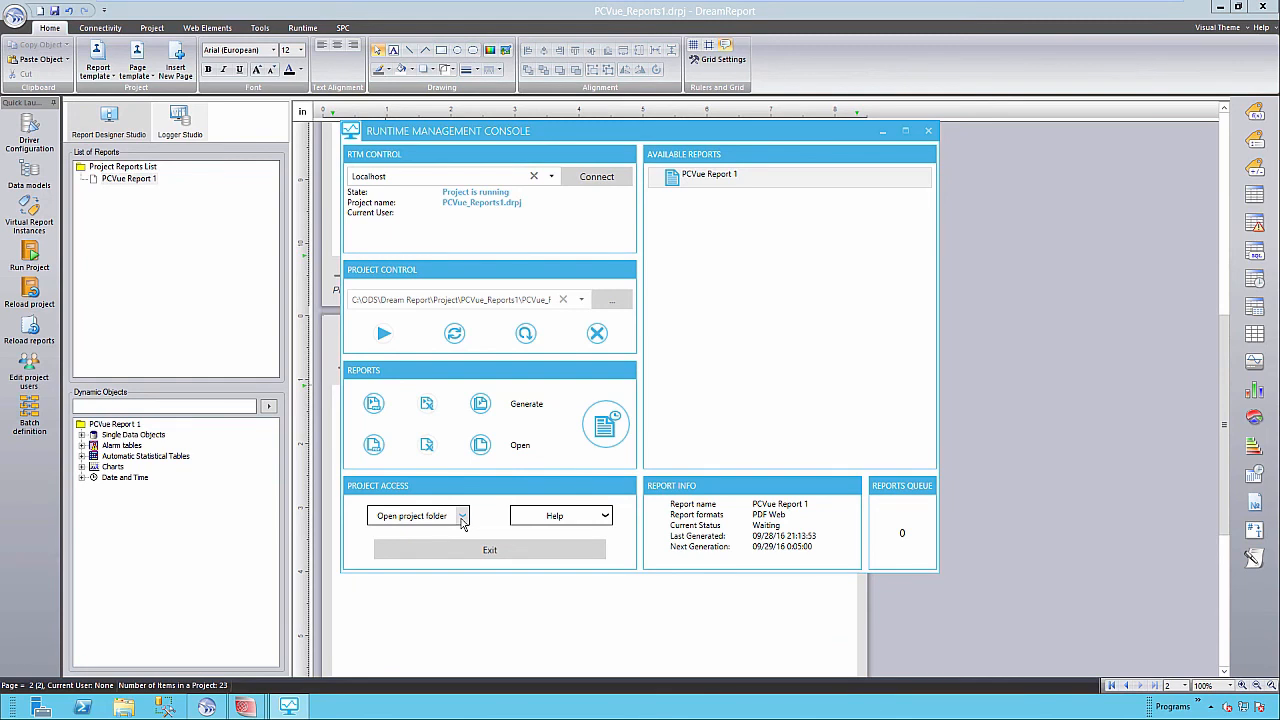
Configure IIS from Project Access, creating the DR Web Portal on the Default Web Site.
left_click(463, 516)
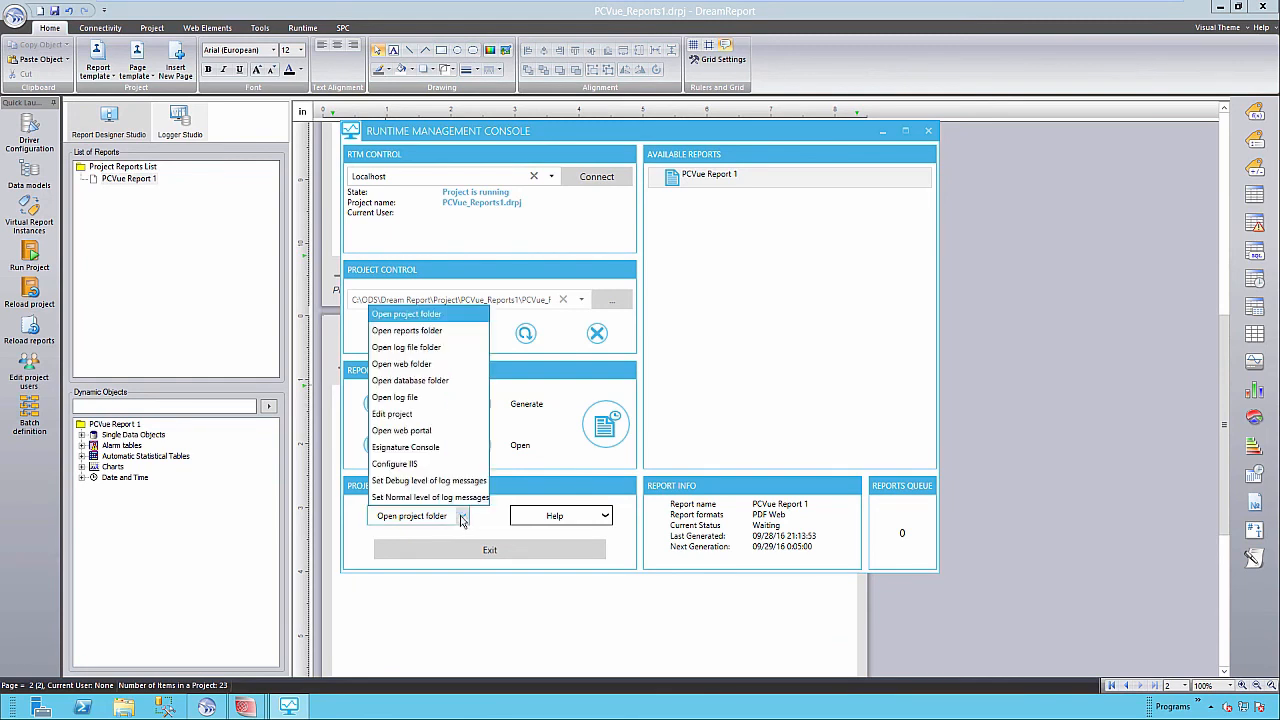
left_click(407, 465)
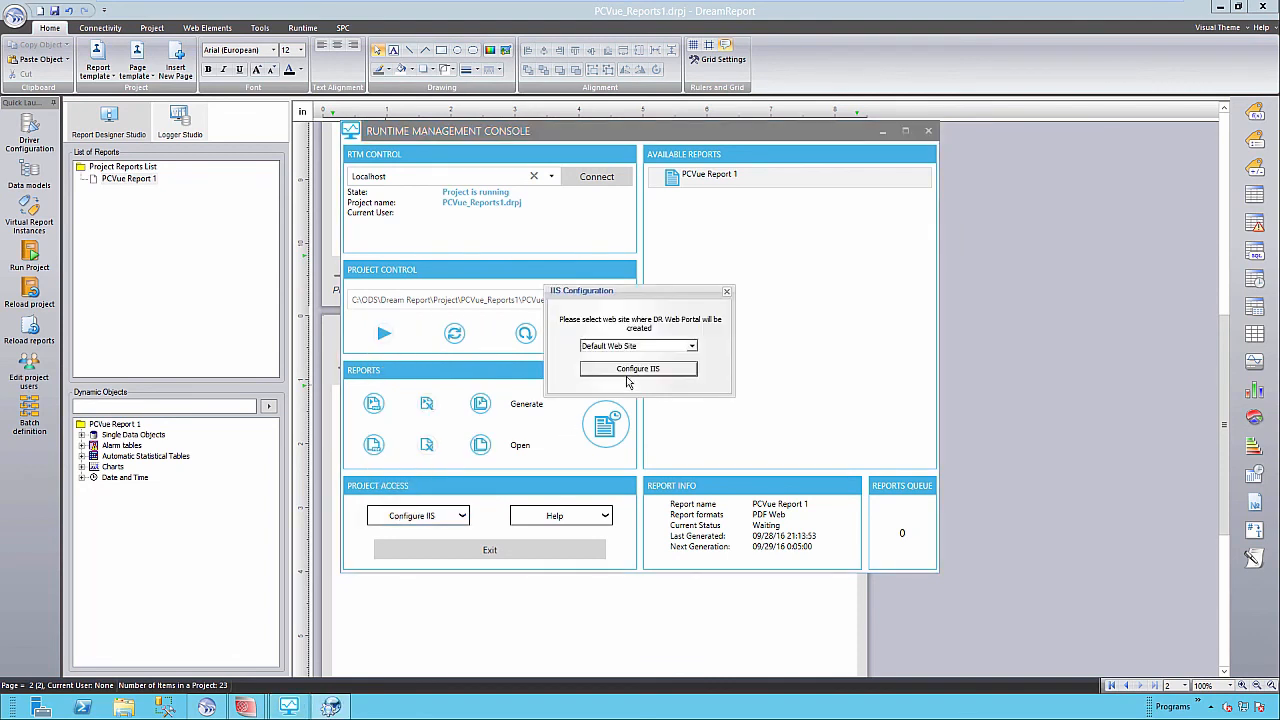
left_click(628, 370)
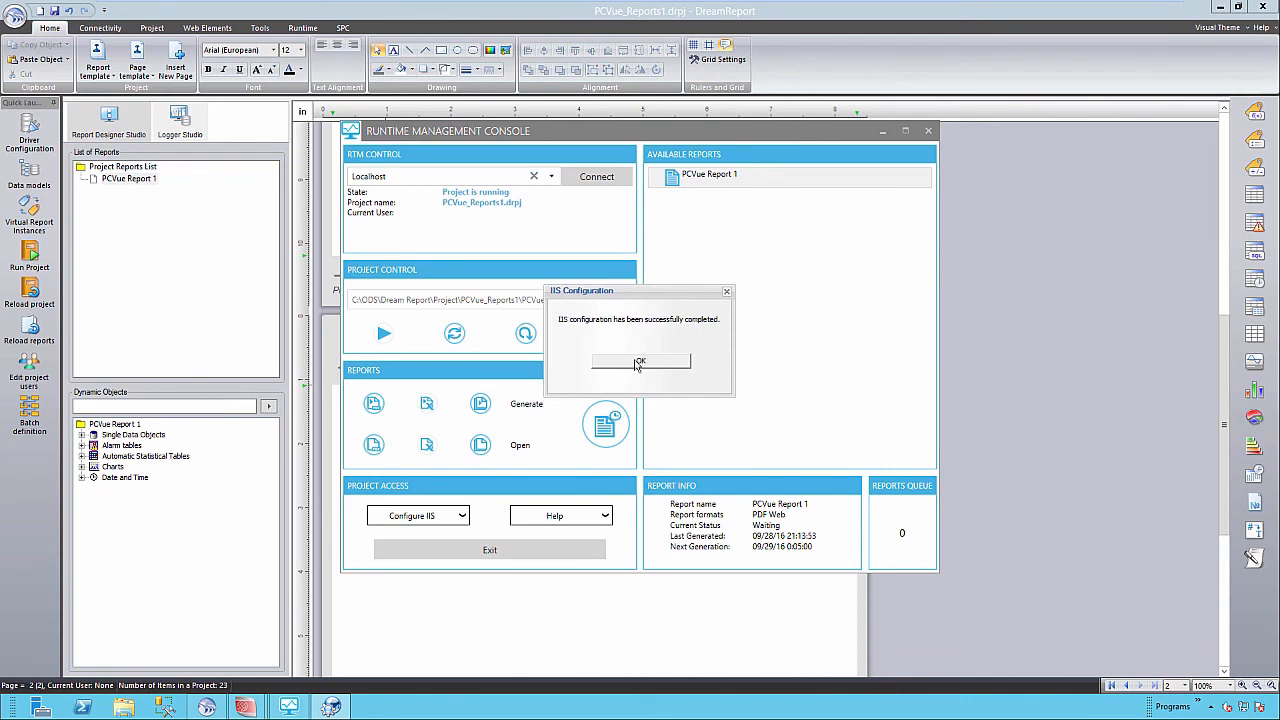
left_click(637, 361)
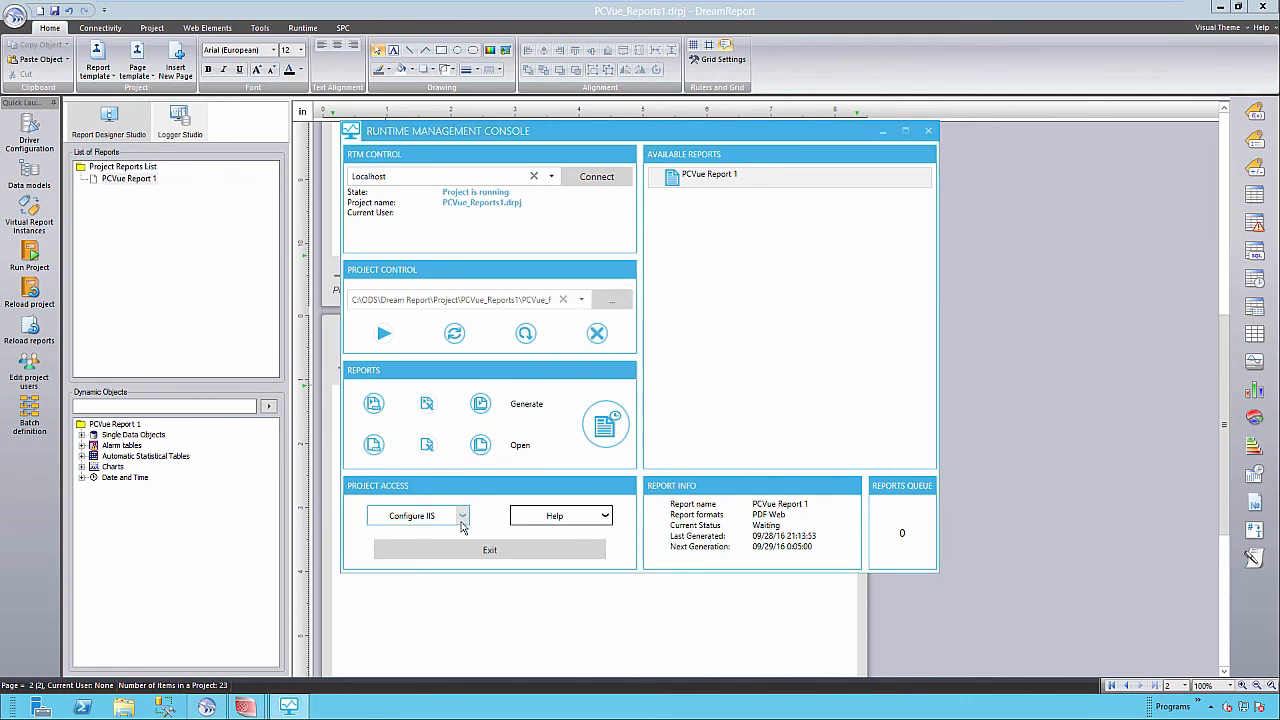
left_click(462, 518)
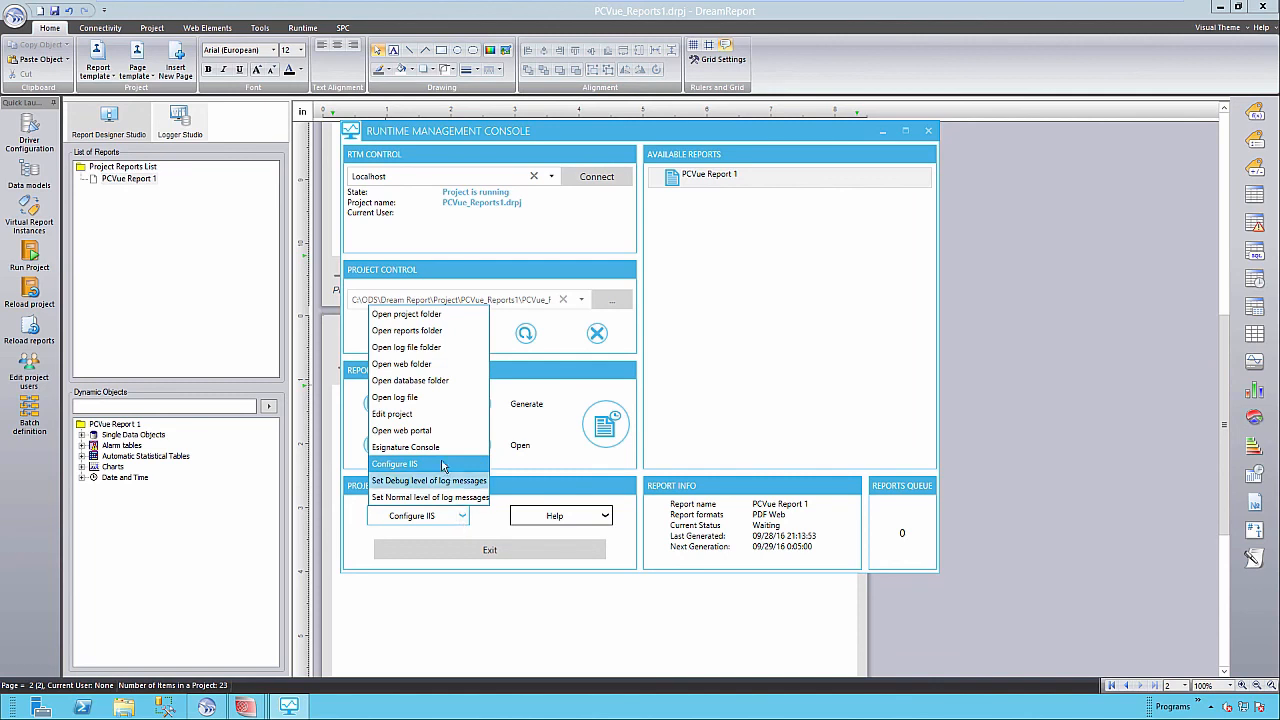
Open PCVue Report 1's web version and view the 26 % humidity history as a zoomed chart.
left_click(430, 432)
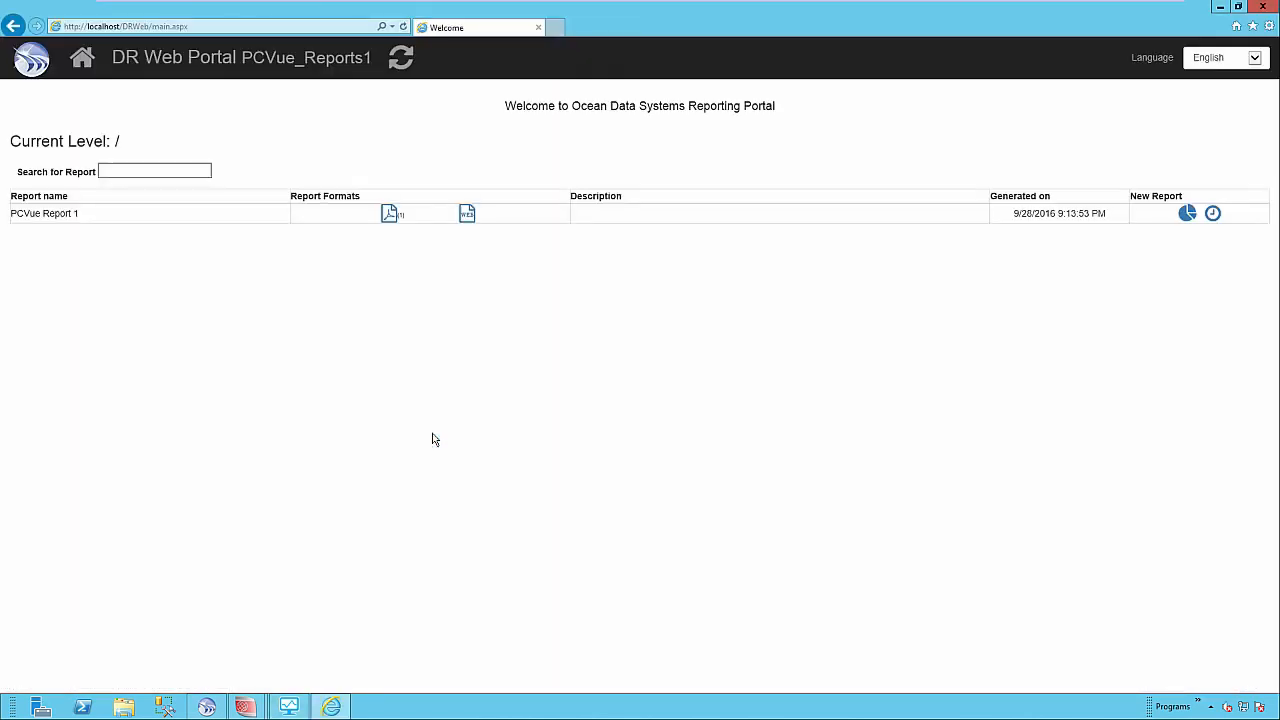
left_click(467, 216)
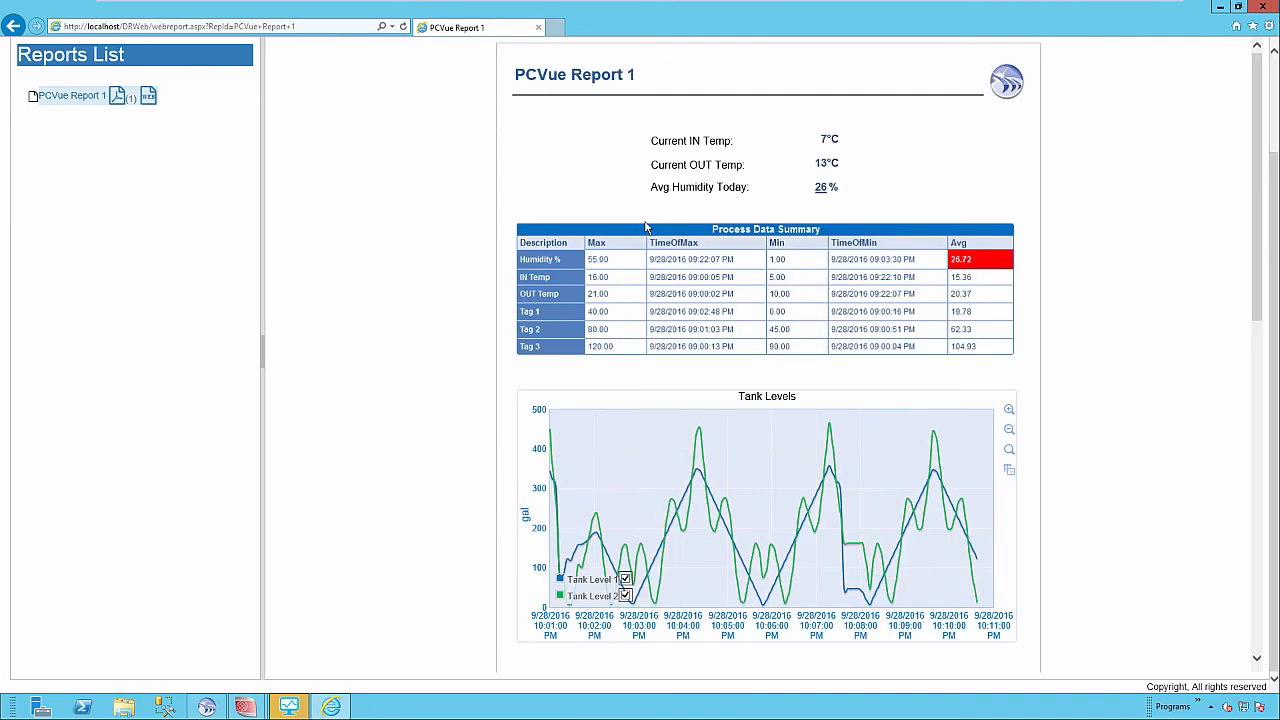
left_click(824, 190)
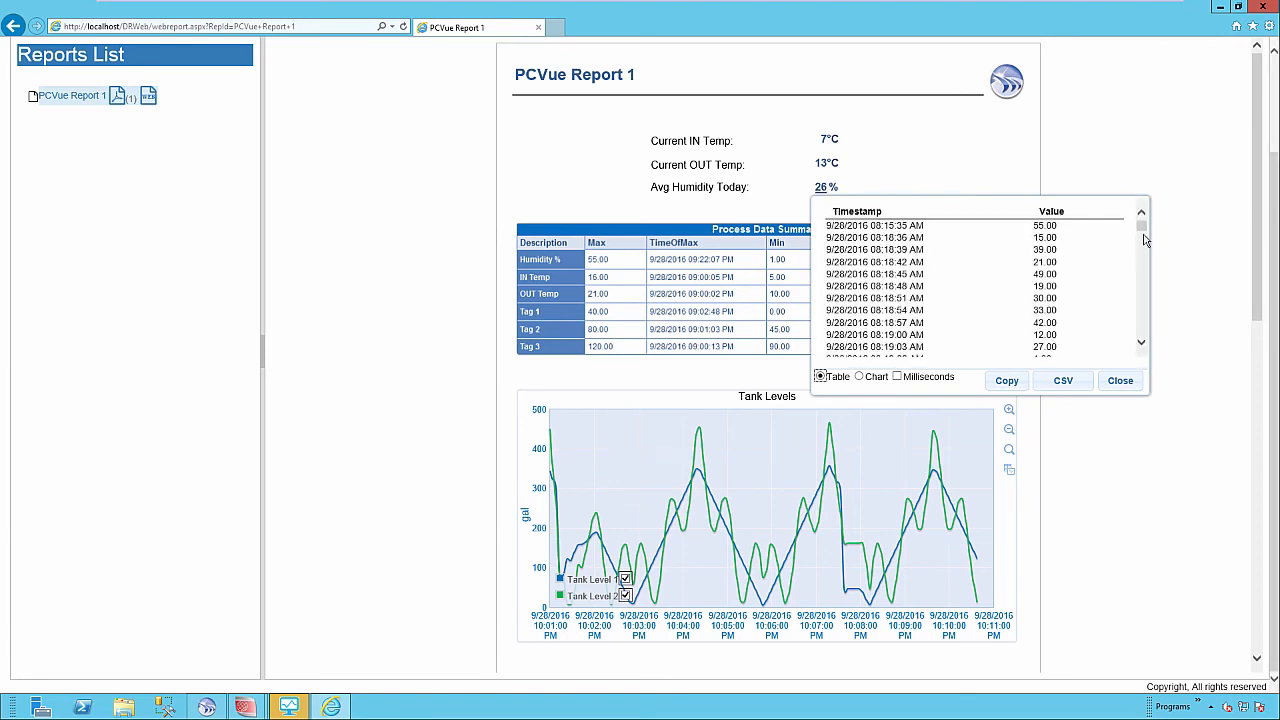
left_click_drag(1145, 229, 1146, 228)
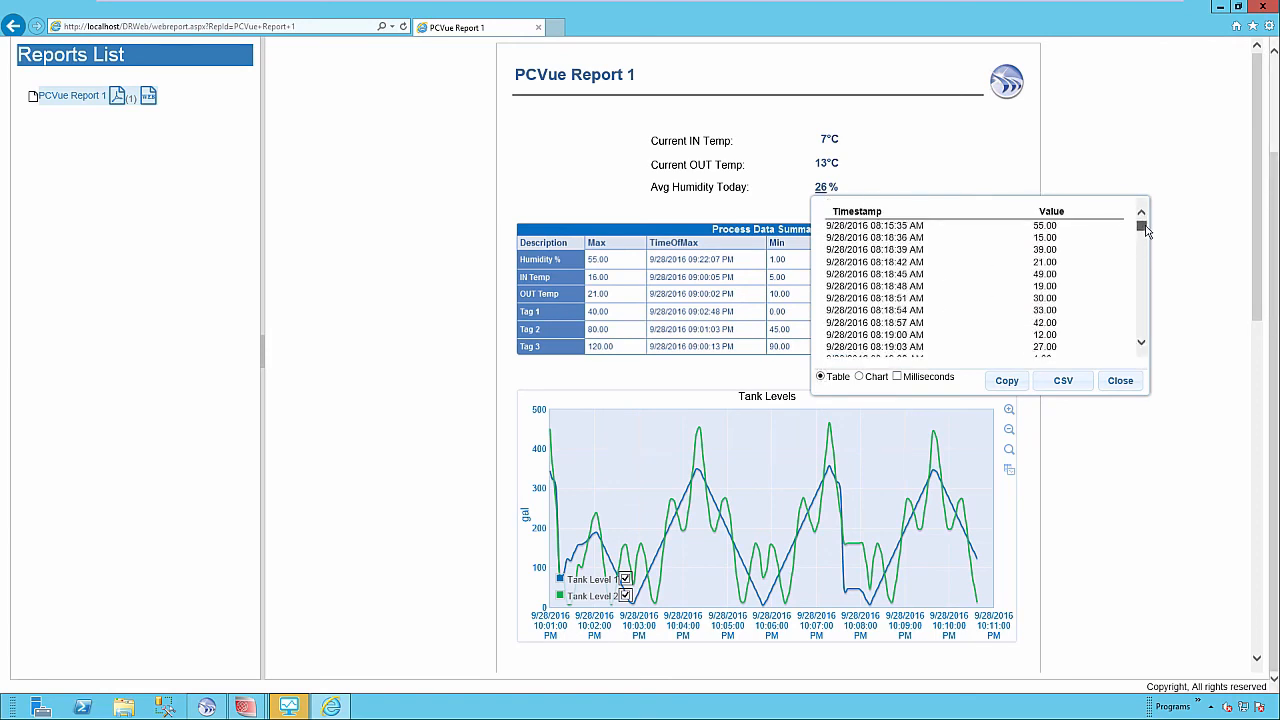
left_click(861, 377)
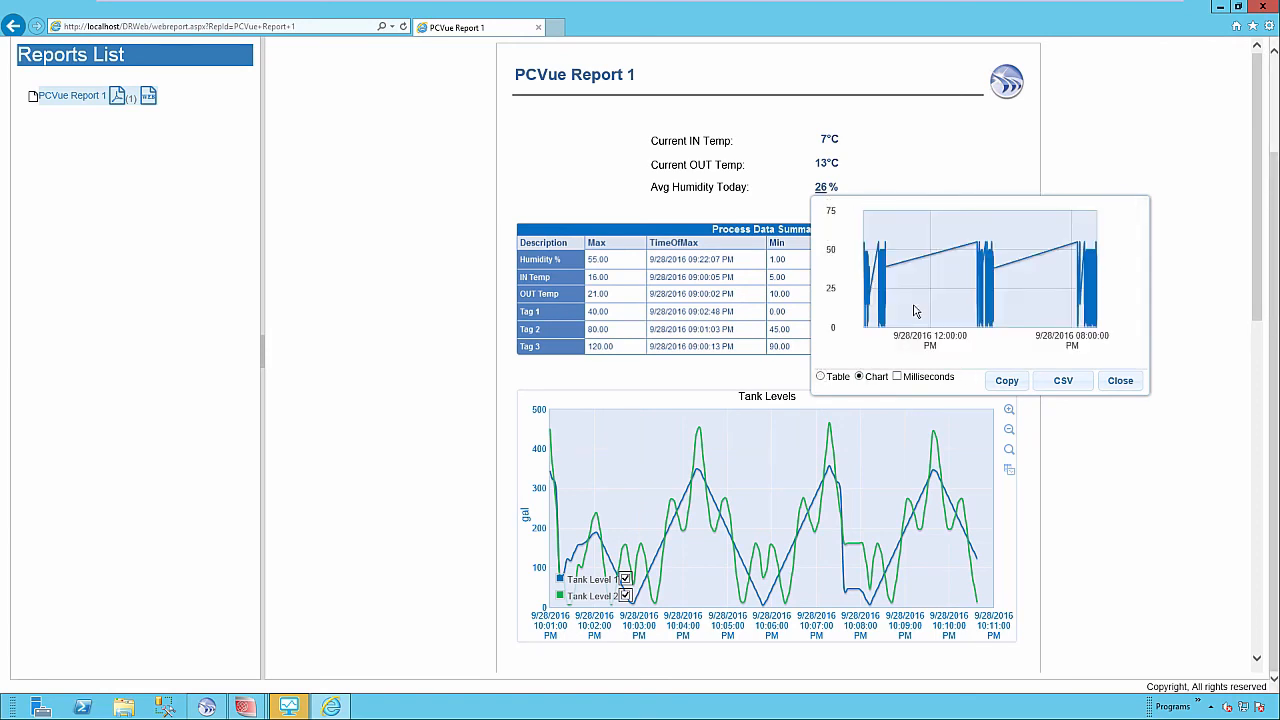
scroll(910, 285, "up", 3)
scroll(975, 298, "up", 2)
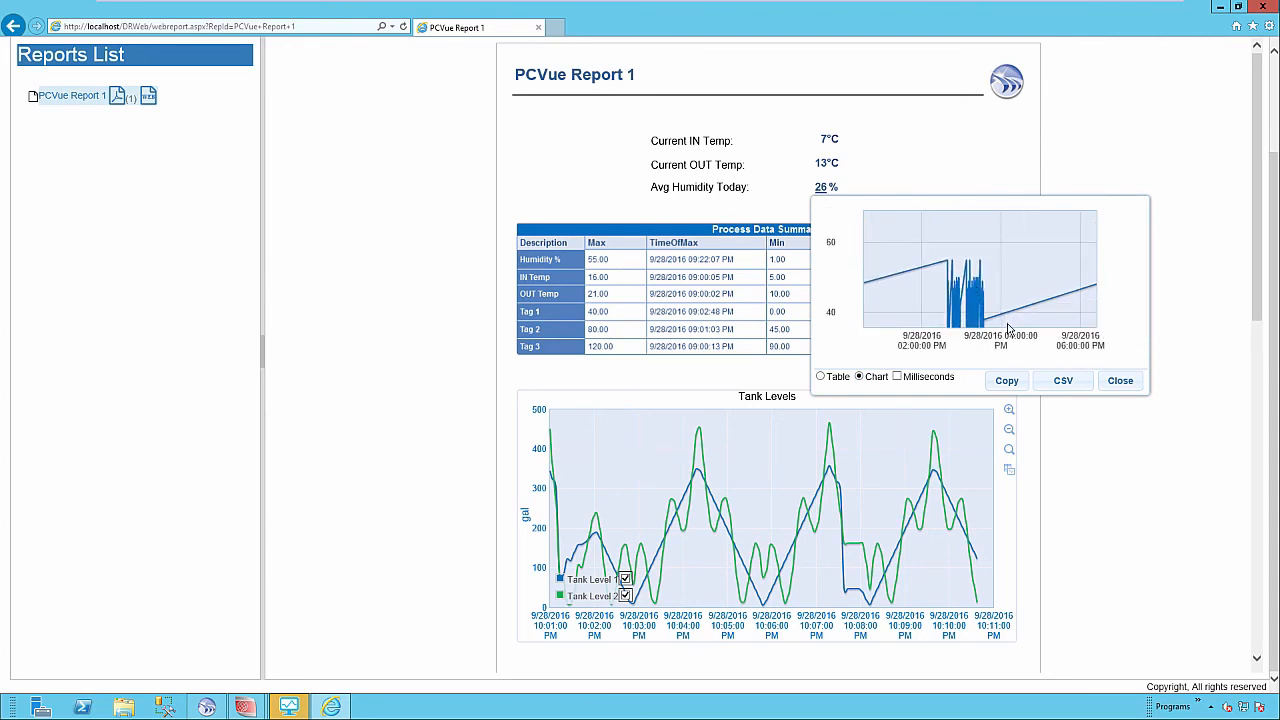
left_click(1119, 381)
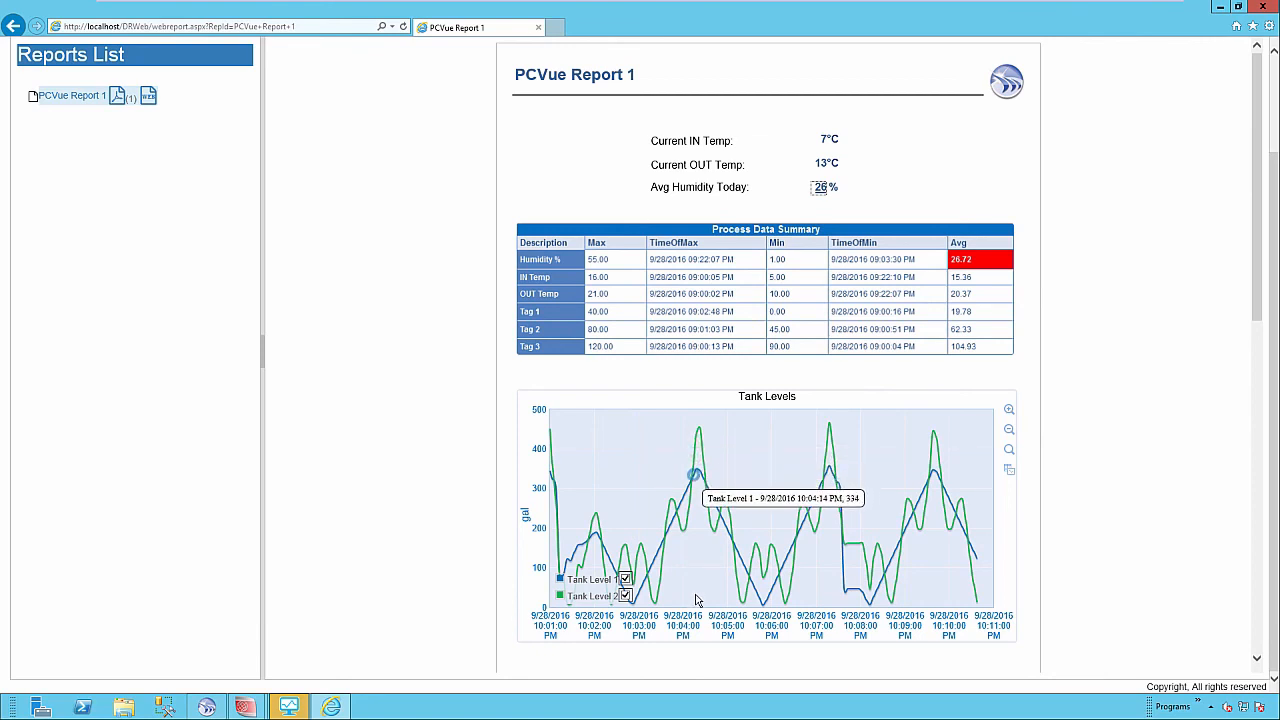
Hide Tank Level 2 on the Tank Levels chart, then zoom and pan toward earlier times.
left_click(626, 595)
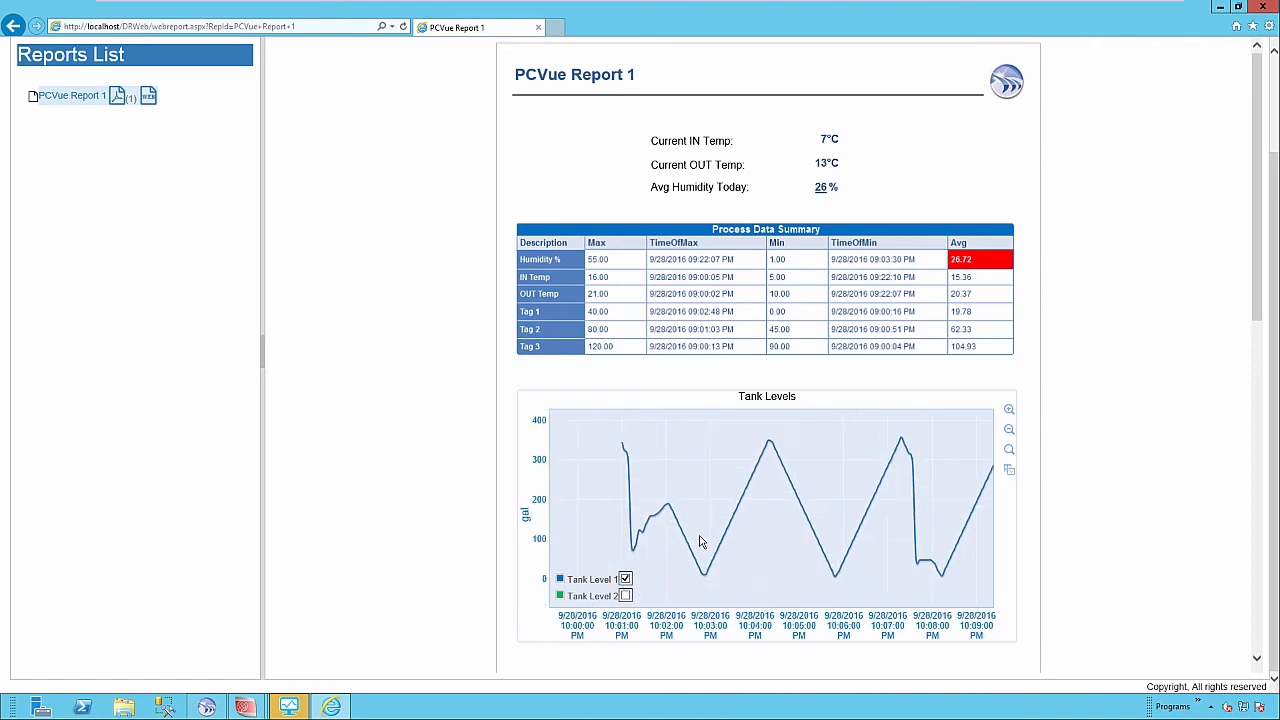
scroll(705, 536, "up", 2)
left_click_drag(706, 515, 684, 433)
left_click_drag(697, 543, 734, 499)
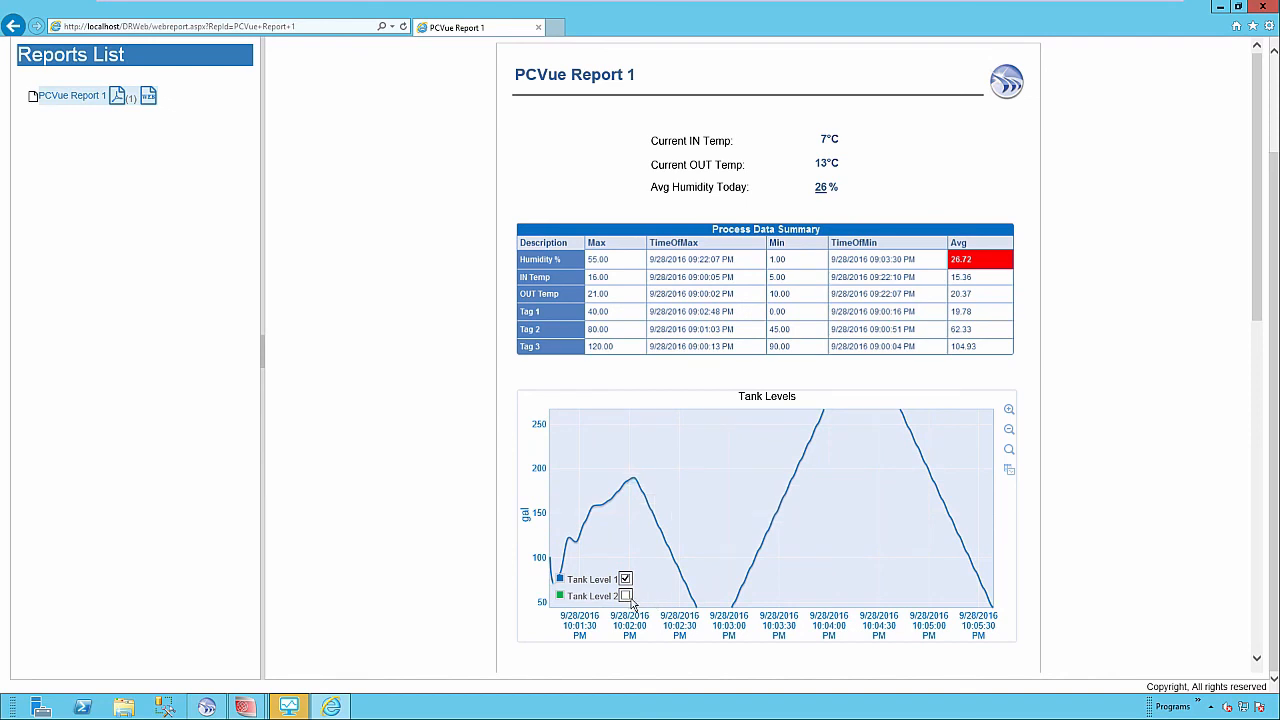
scroll(1265, 313, "down", 1)
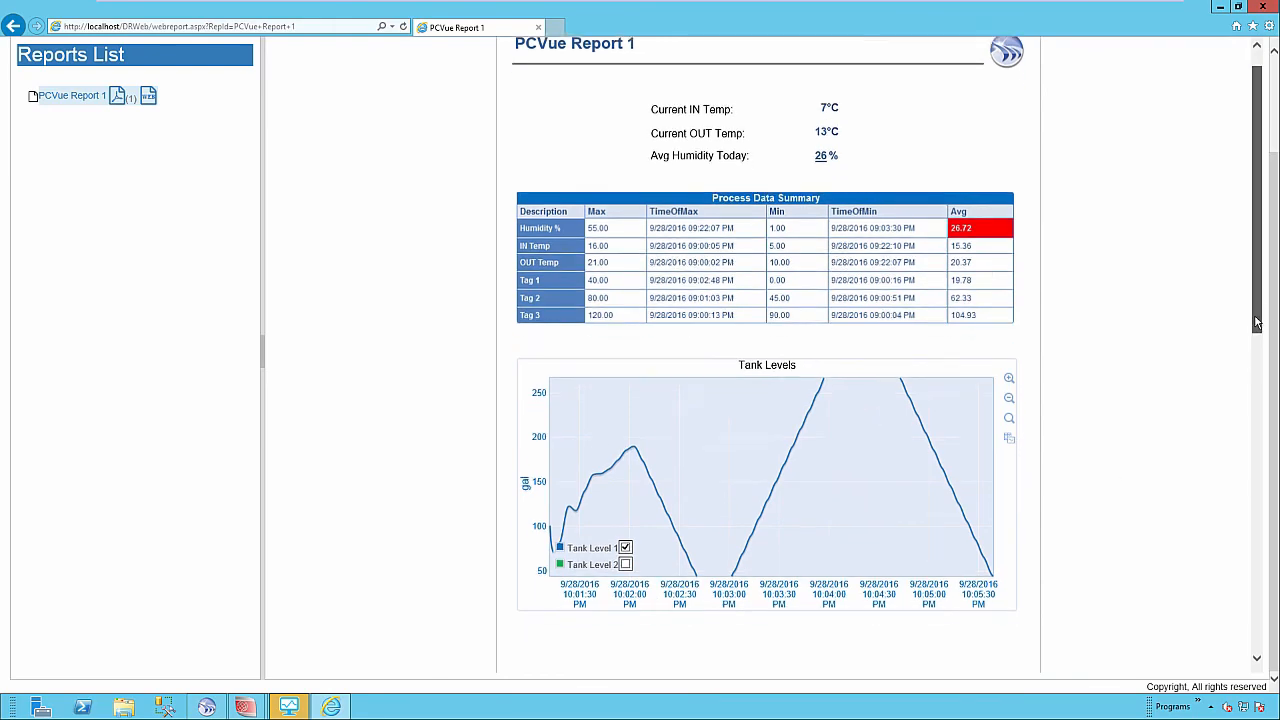
Review the chart's data values for LEVEL and LEVEL2, then reset the chart to 0–500 gal.
left_click(1008, 381)
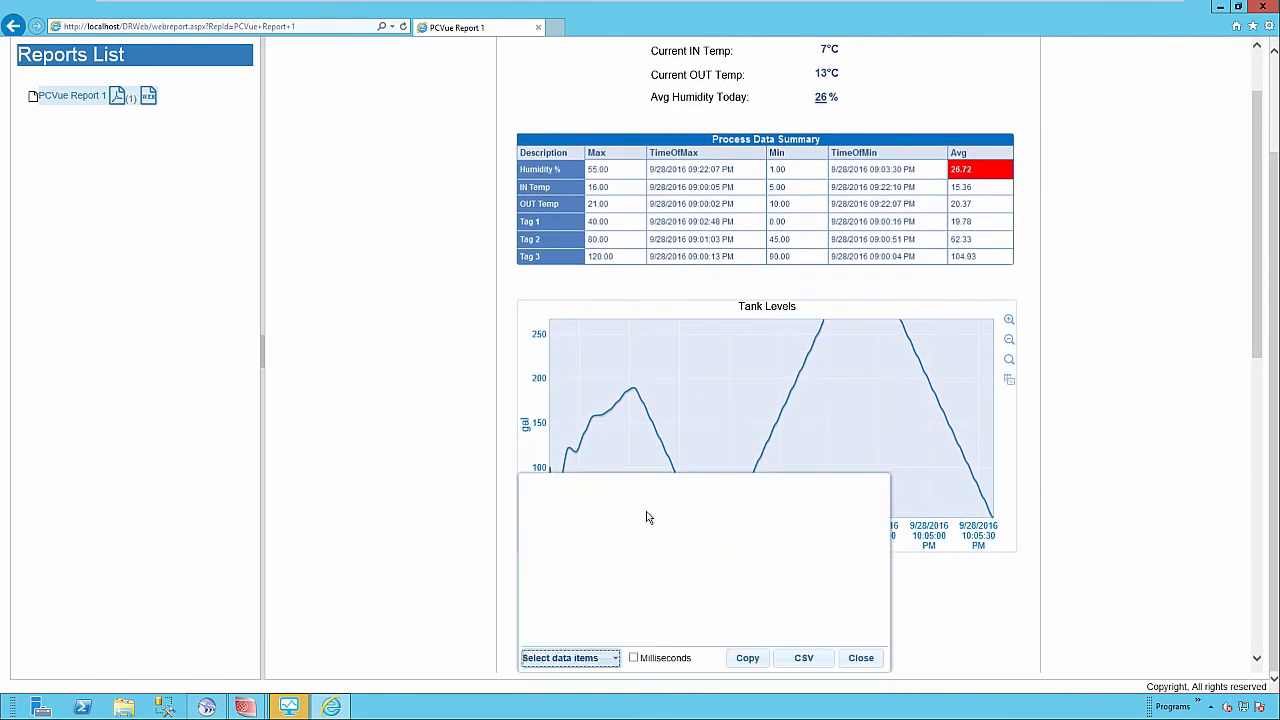
left_click(615, 658)
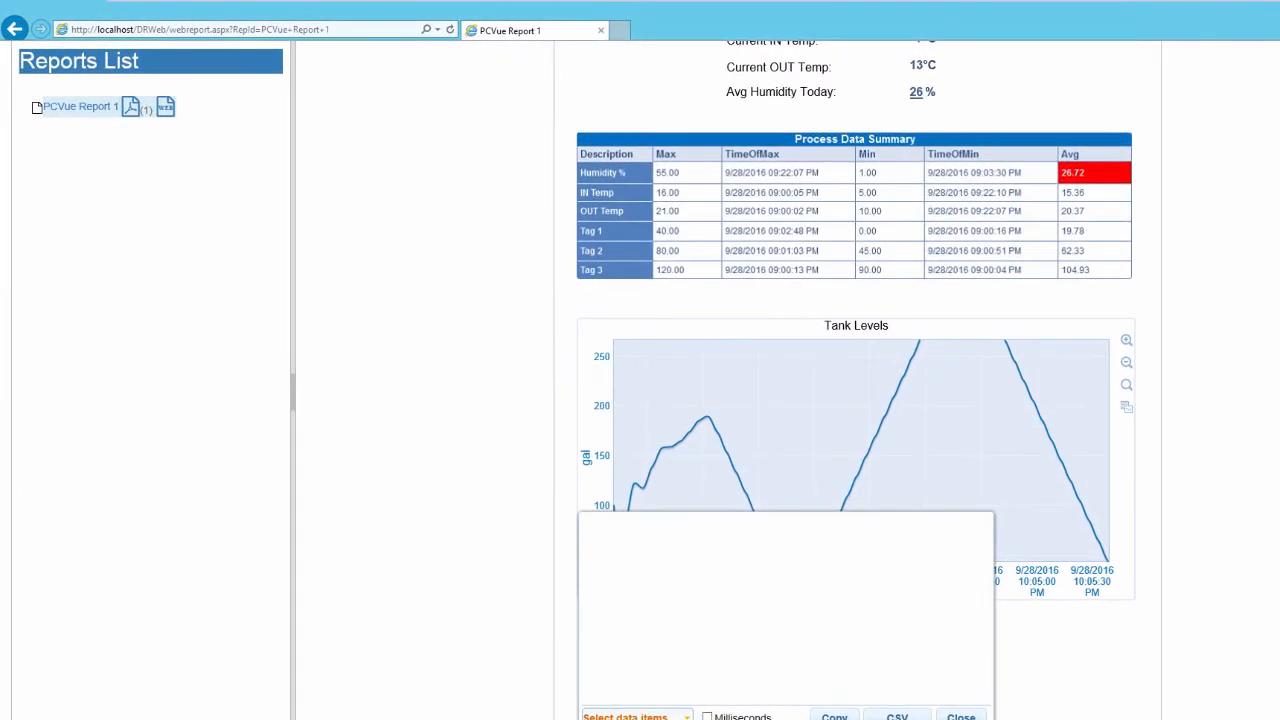
scroll(610, 680, "down", 1)
left_click(565, 609)
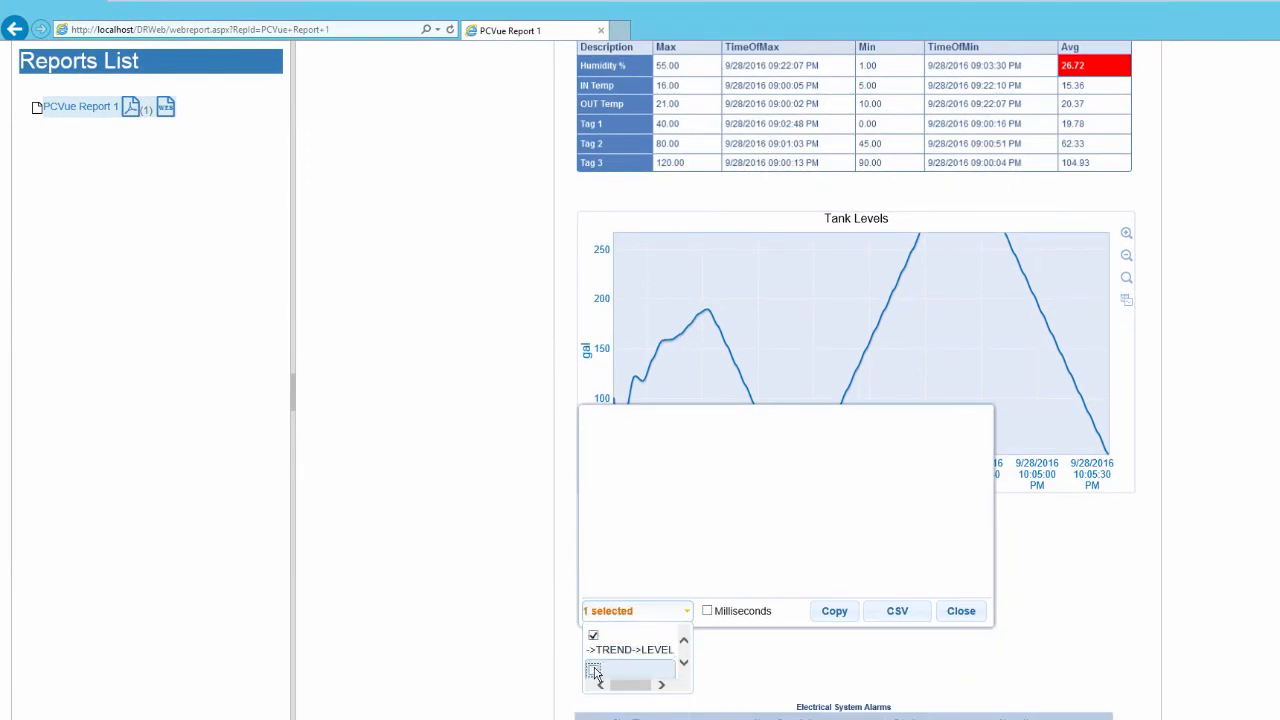
left_click(594, 671)
left_click(786, 493)
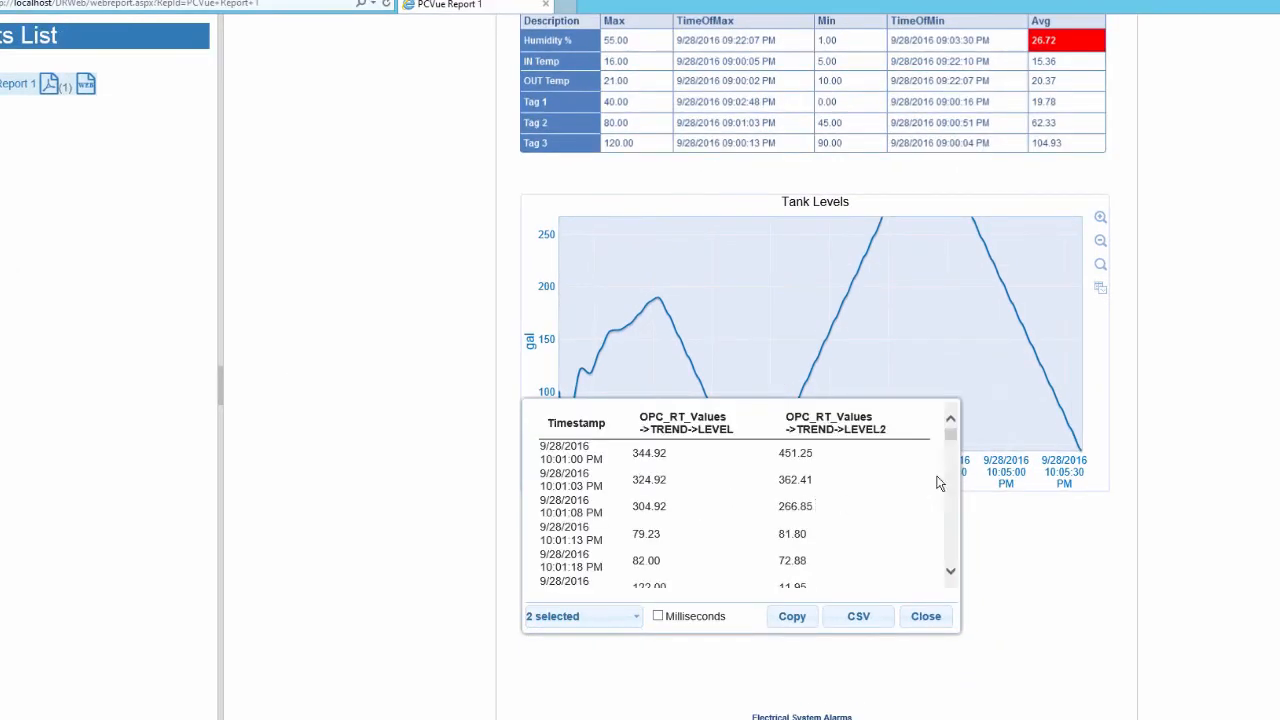
mouse_move(951, 430)
left_mouse_down()
mouse_move(953, 458)
mouse_move(953, 442)
left_mouse_up()
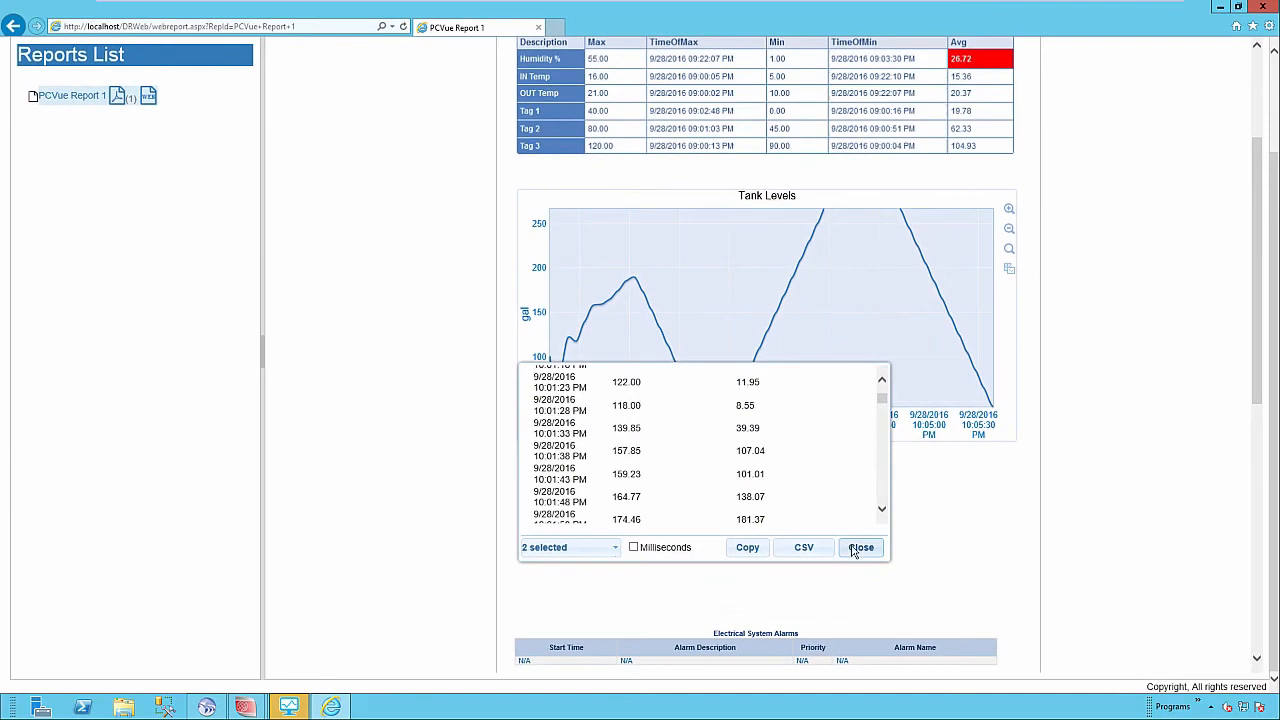
left_click(889, 577)
scroll(1107, 519, "up", 5)
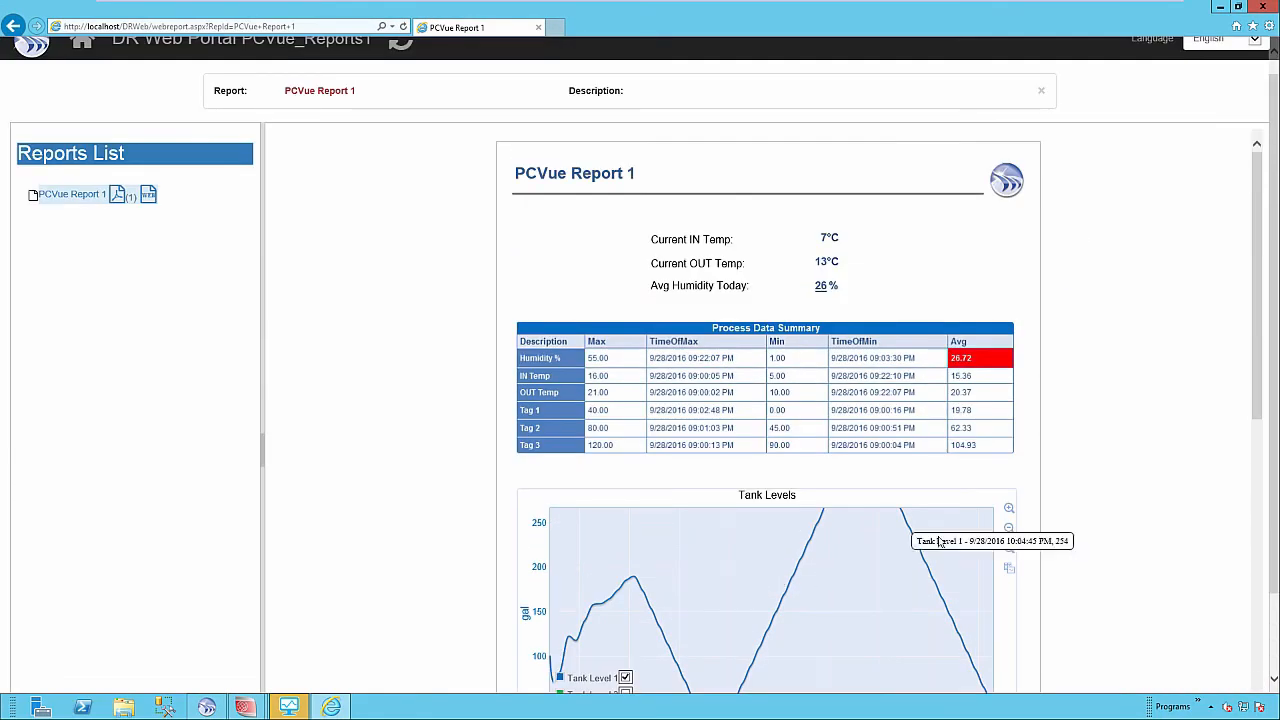
left_click(1007, 566)
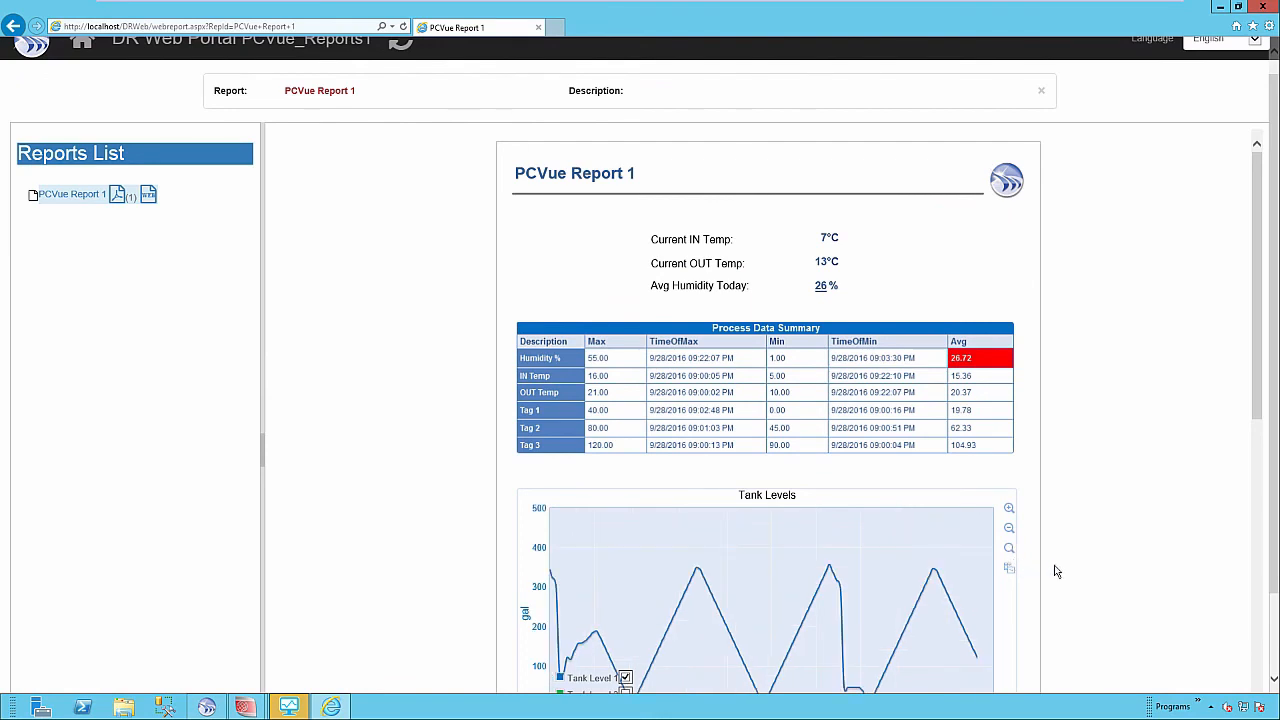